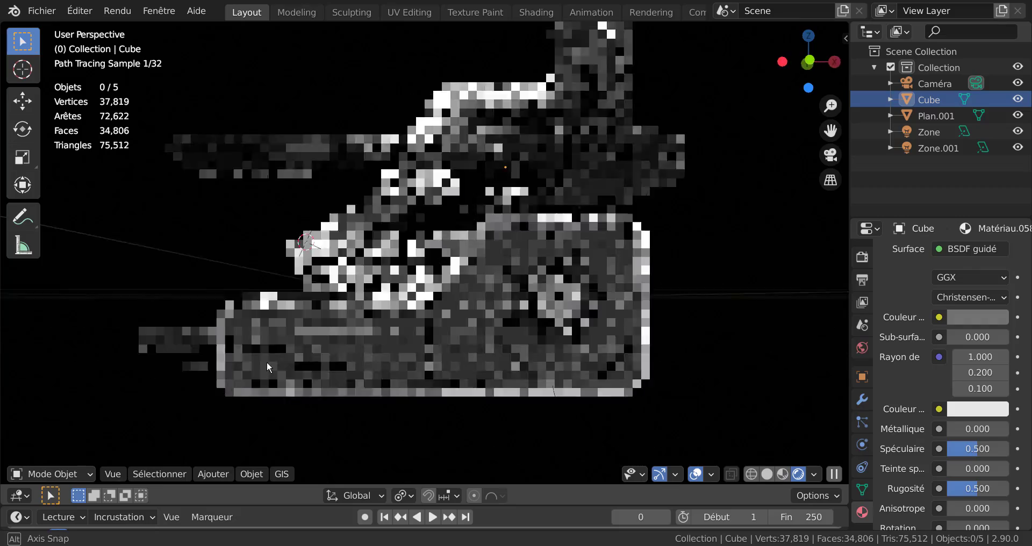
# Examine the finished tank model from the front, rear and sides in the rendered view.
pyautogui.moveTo(493, 334); pyautogui.dragTo(484, 337, button='middle')
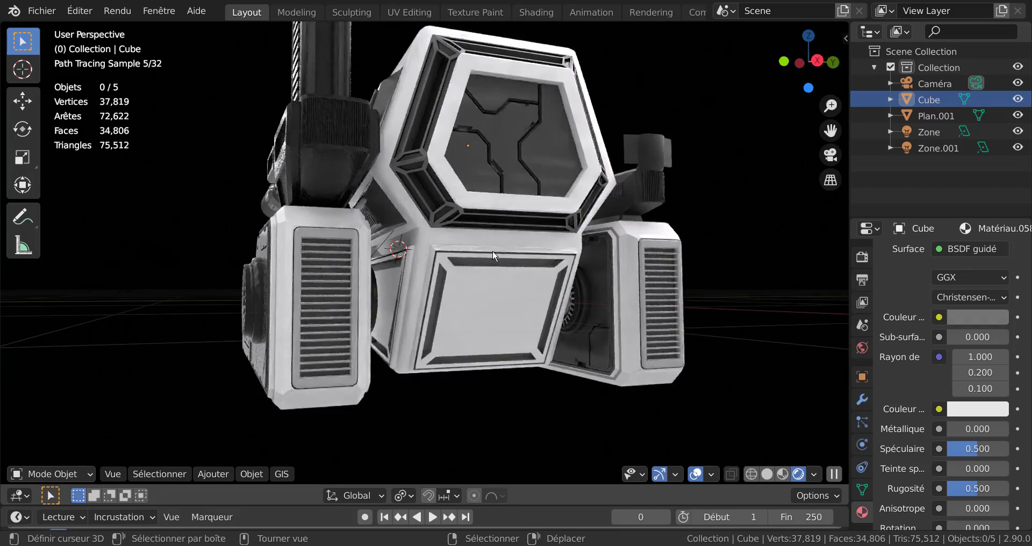
pyautogui.moveTo(449, 374); pyautogui.dragTo(605, 399, button='middle')
pyautogui.scroll(-3, 726, 373)
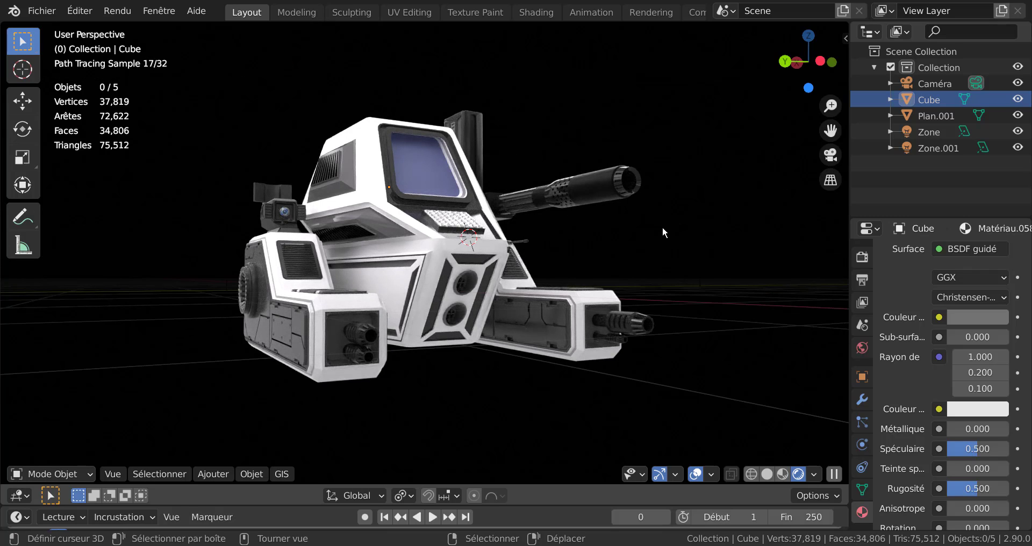
pyautogui.moveTo(500, 336); pyautogui.dragTo(510, 273, button='middle')
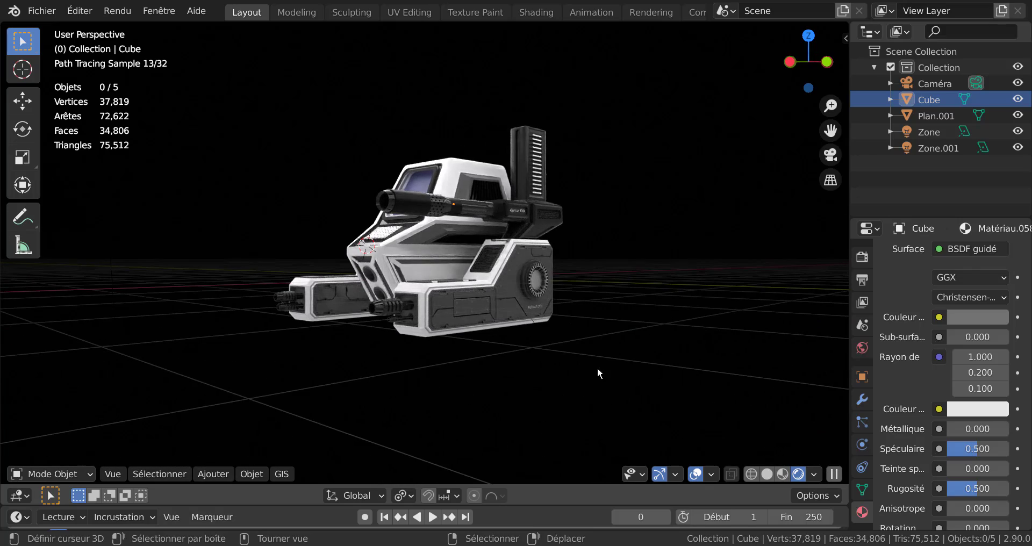
pyautogui.moveTo(597, 369); pyautogui.dragTo(535, 392, button='middle')
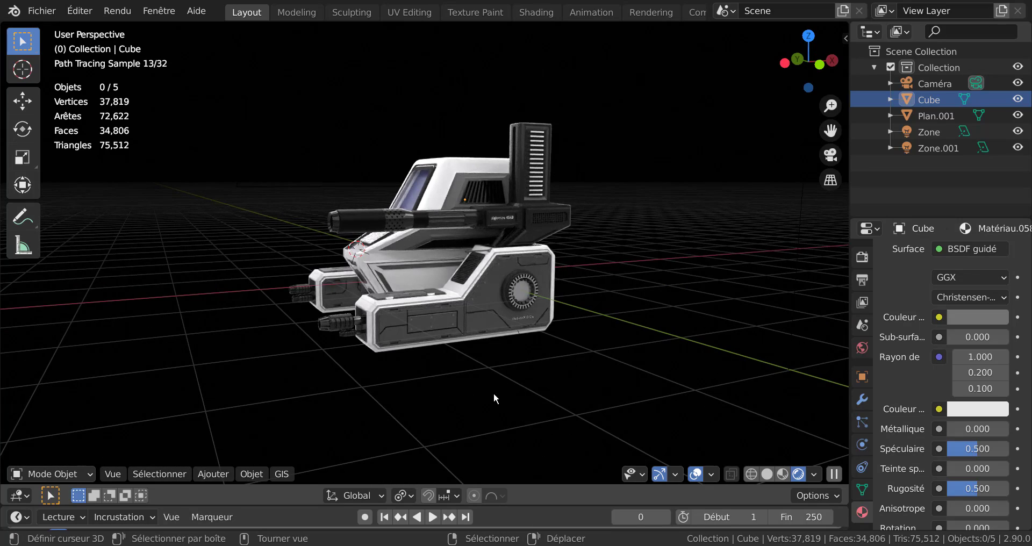
pyautogui.moveTo(473, 372)
pyautogui.mouseDown(button='middle')
pyautogui.moveTo(594, 366)
pyautogui.moveTo(524, 386)
pyautogui.moveTo(454, 368)
pyautogui.moveTo(477, 354)
pyautogui.moveTo(536, 349)
pyautogui.mouseUp(button='middle')
pyautogui.scroll(5, 525, 350)
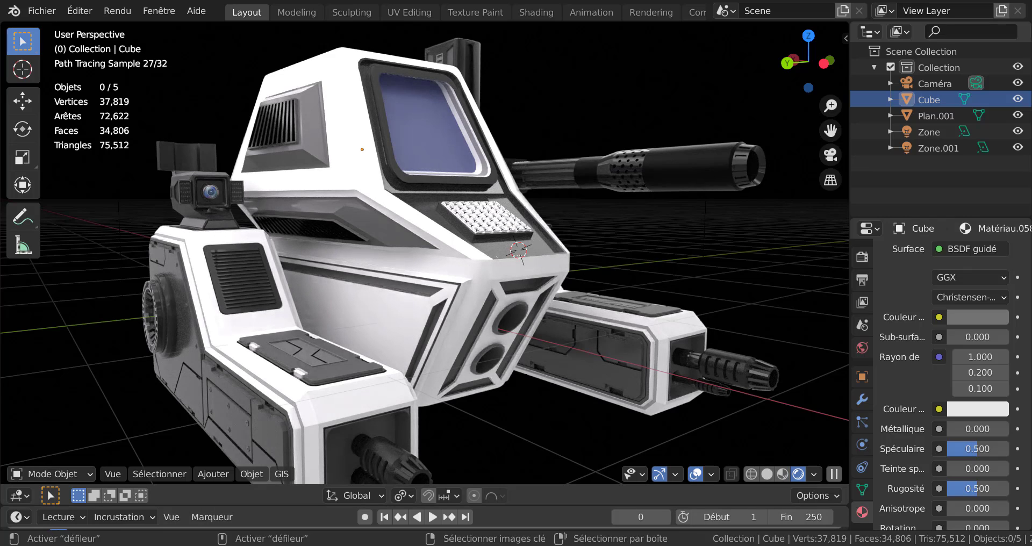
# Compare the two open Blender files and bring up the one with the unfinished tank.
pyautogui.moveTo(805, 545)
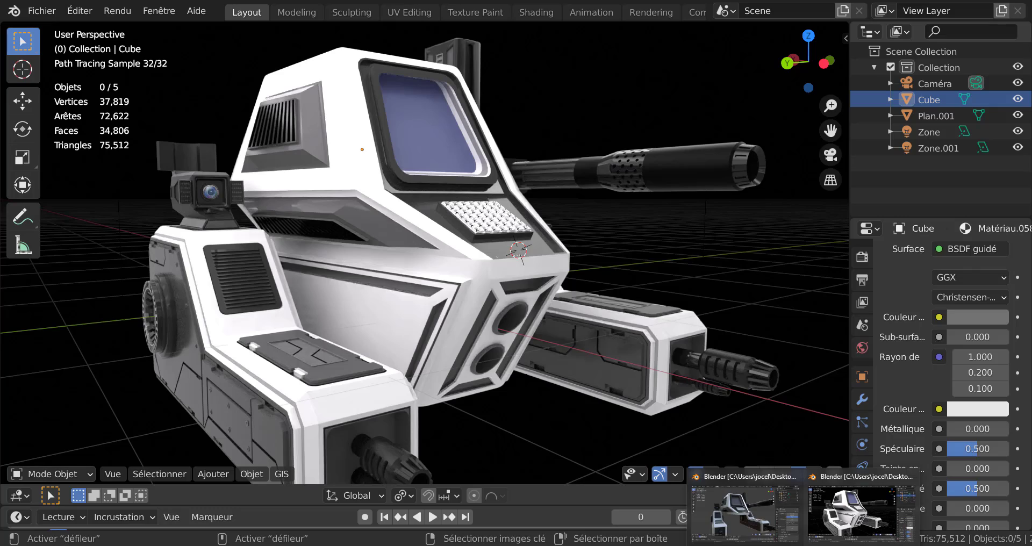
pyautogui.click(753, 507)
pyautogui.scroll(-3, 459, 340)
pyautogui.moveTo(455, 385); pyautogui.dragTo(438, 371, button='middle')
pyautogui.moveTo(804, 545)
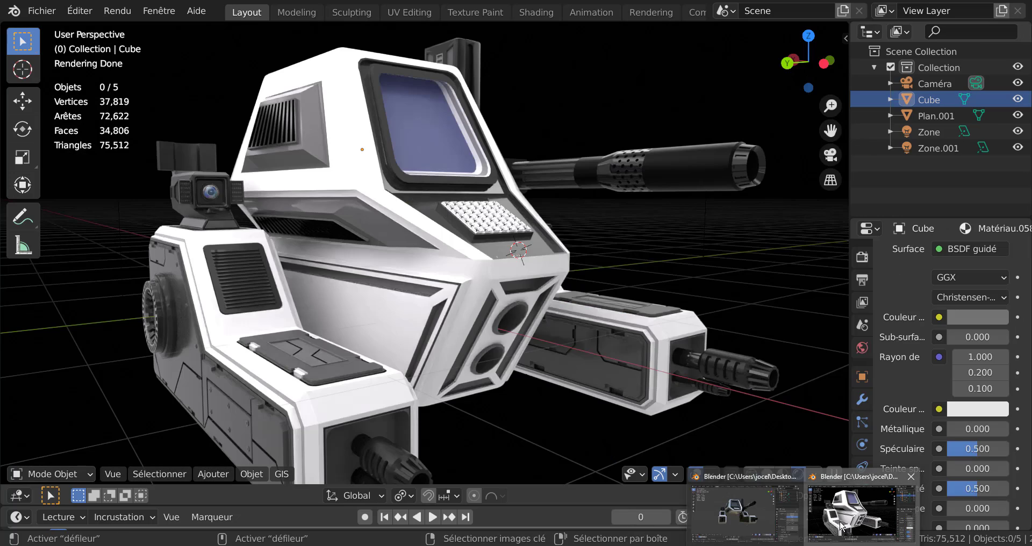
pyautogui.click(842, 526)
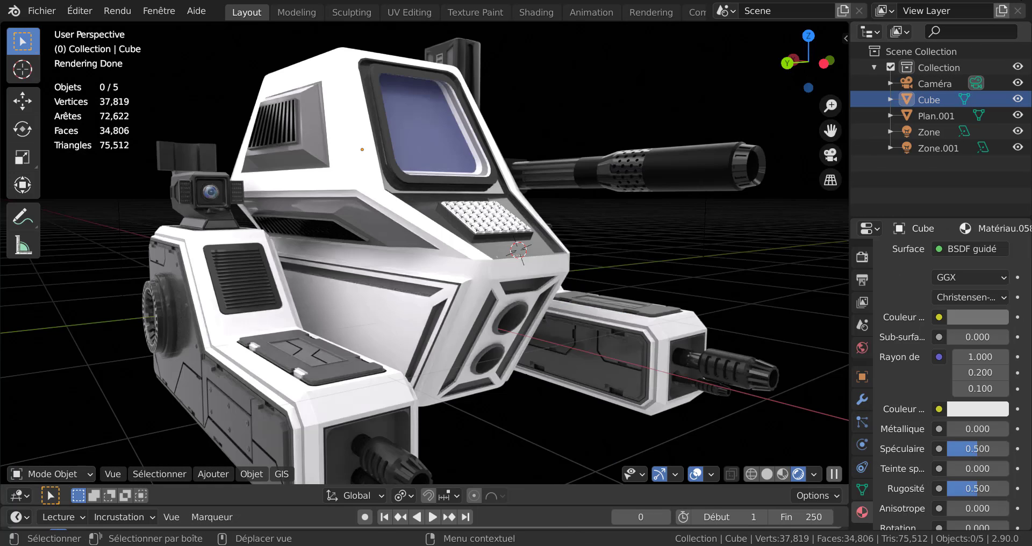
pyautogui.click(1019, 0)
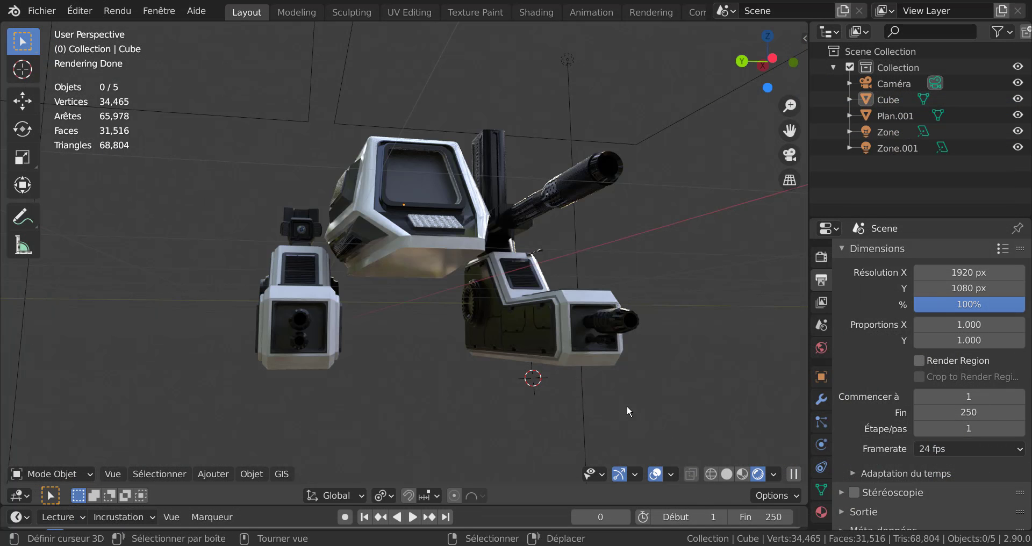
# Identify the cabin as the Cube object and hide Plan.001, leaving only the cabin mesh shown.
pyautogui.click(442, 260)
pyautogui.moveTo(435, 382); pyautogui.dragTo(387, 404, button='middle')
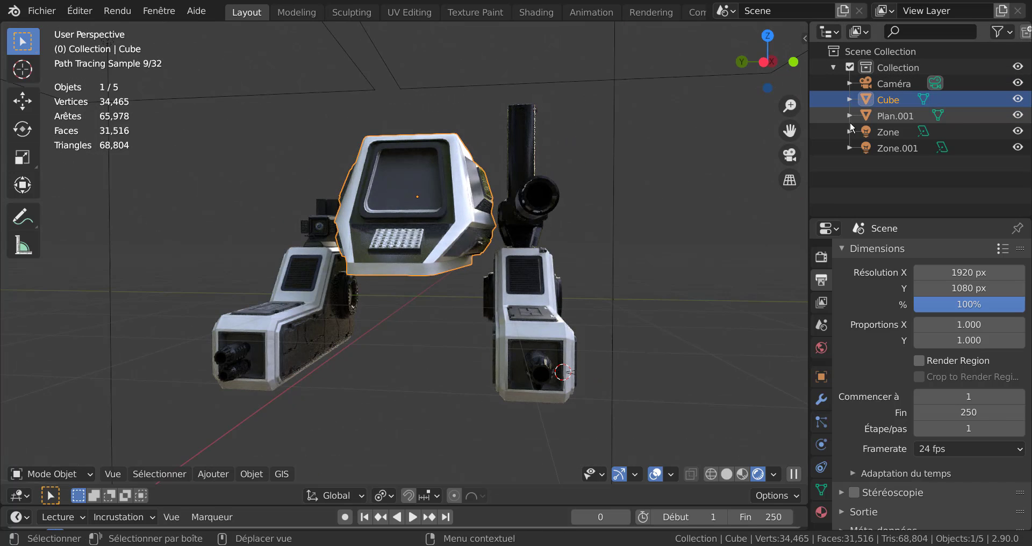
pyautogui.click(1018, 99)
pyautogui.click(1018, 99)
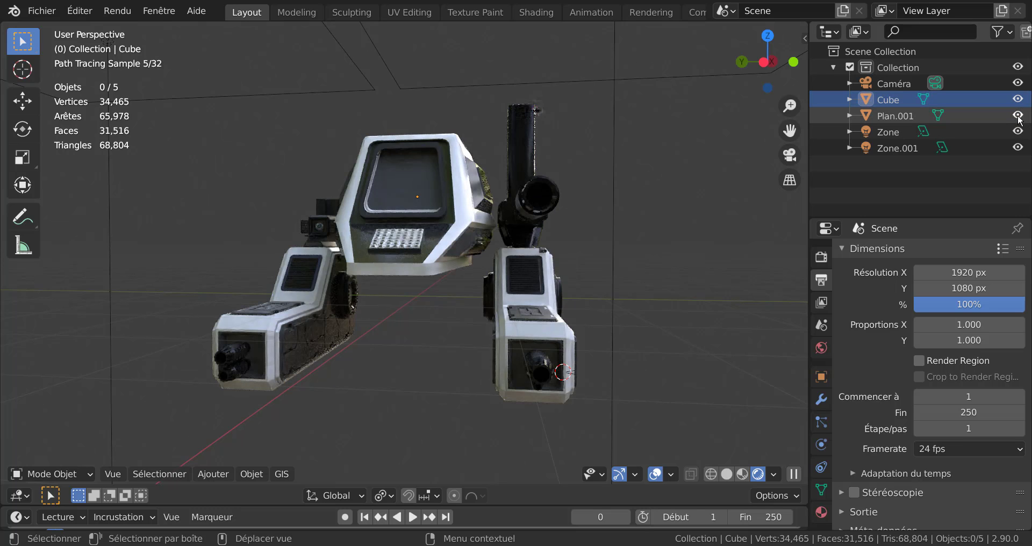
pyautogui.click(1019, 115)
pyautogui.moveTo(467, 231); pyautogui.dragTo(472, 316, button='middle')
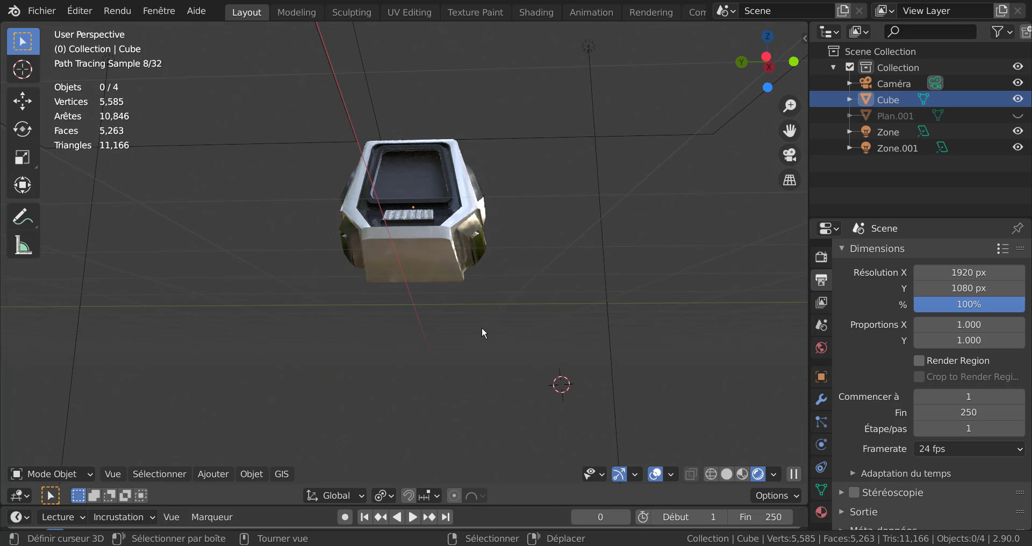
# In Edit Mode, extrude the cabin's underside face downward by about 0.867 m to form a lower body.
pyautogui.press('Tab')
pyautogui.moveTo(534, 345); pyautogui.dragTo(454, 267, button='middle')
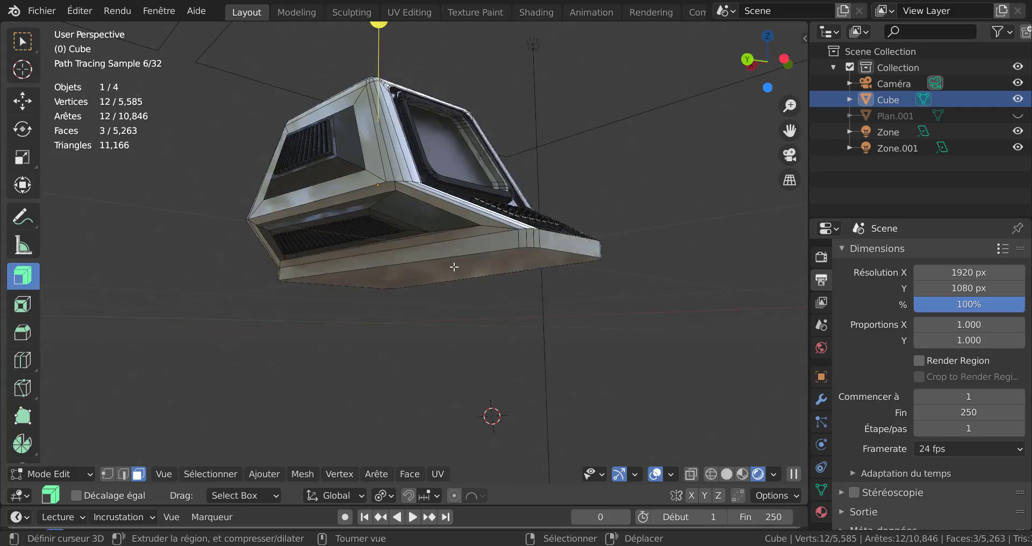
pyautogui.rightClick(454, 267)
pyautogui.moveTo(505, 325); pyautogui.dragTo(539, 361, button='middle')
pyautogui.press('e')
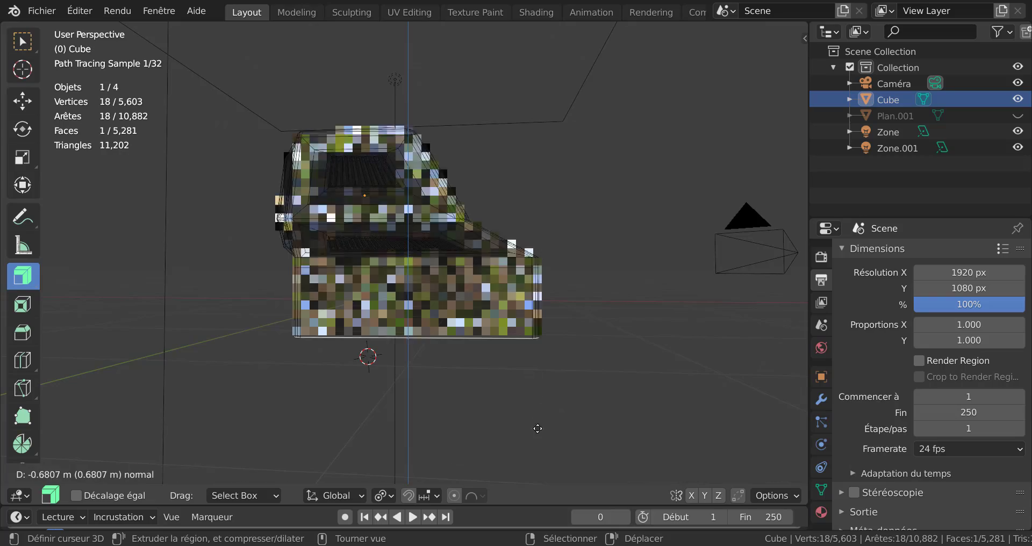
pyautogui.click(543, 434)
pyautogui.moveTo(543, 434); pyautogui.dragTo(567, 428, button='middle')
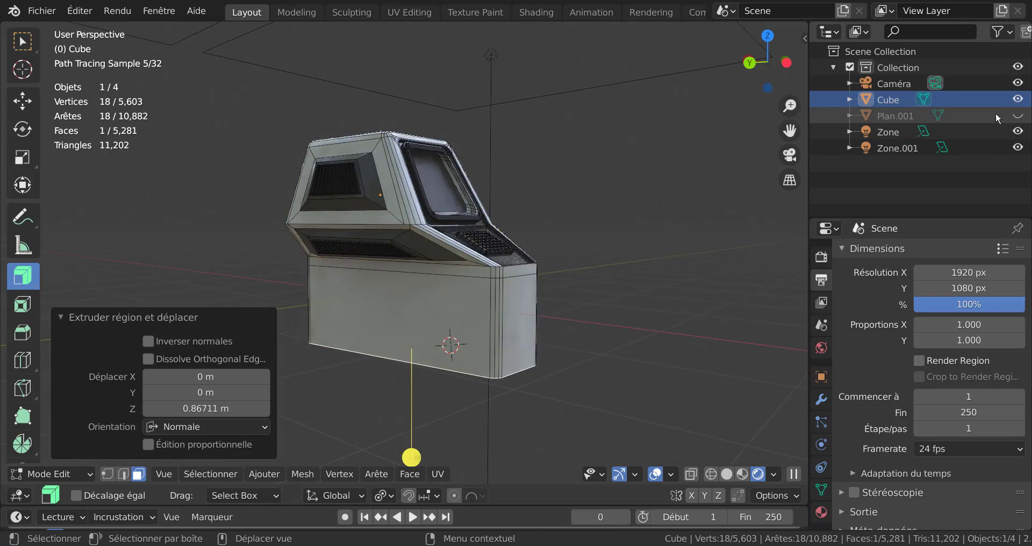
# Show Plan.001 again and raise the lower body's bottom face by about 0.156 m along Z.
pyautogui.click(1017, 116)
pyautogui.moveTo(599, 326); pyautogui.dragTo(544, 317, button='middle')
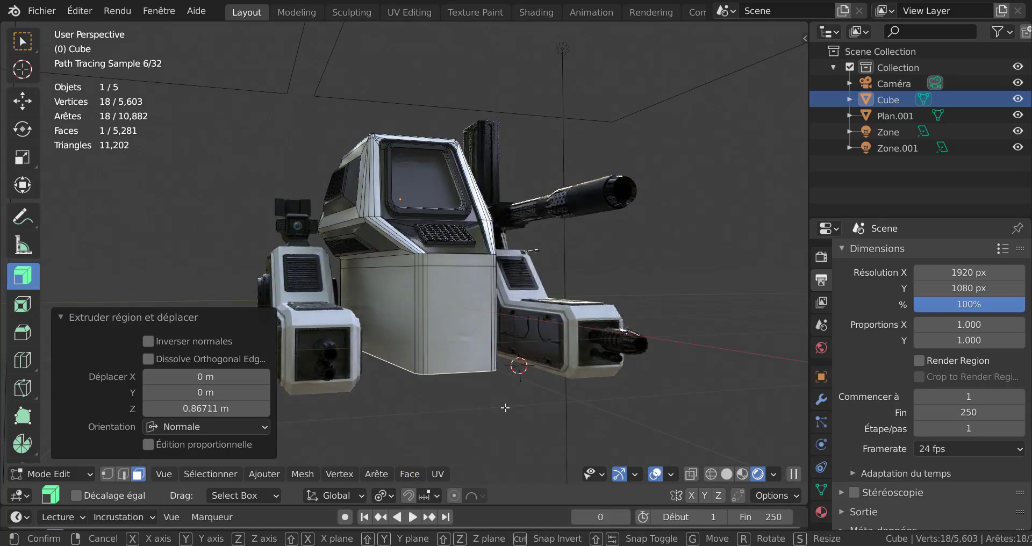
pyautogui.press('g')
pyautogui.press('z')
pyautogui.click(570, 395)
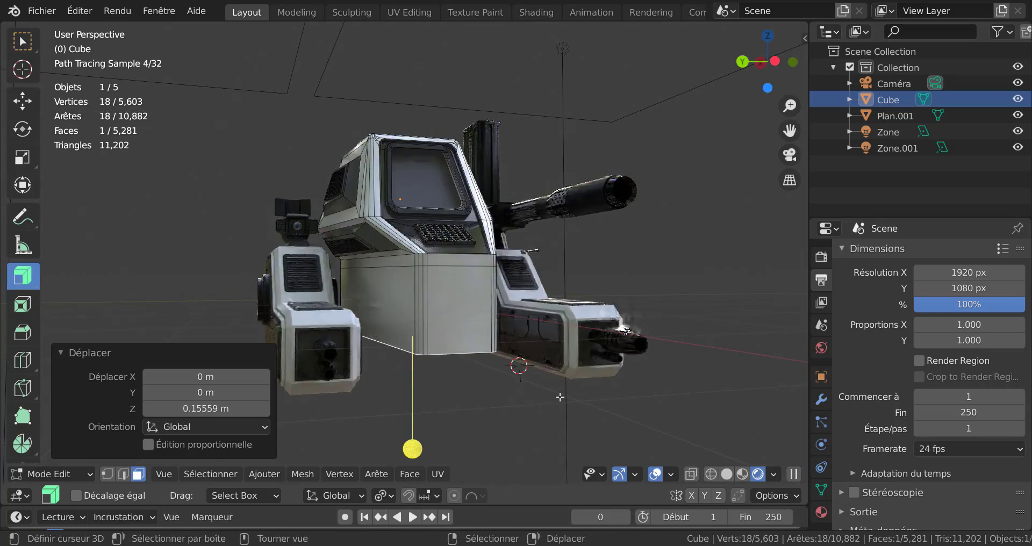
# Scale the lower body's bottom face to 0.708 along X so the front and rear taper inward.
pyautogui.moveTo(577, 398); pyautogui.dragTo(610, 100, button='middle')
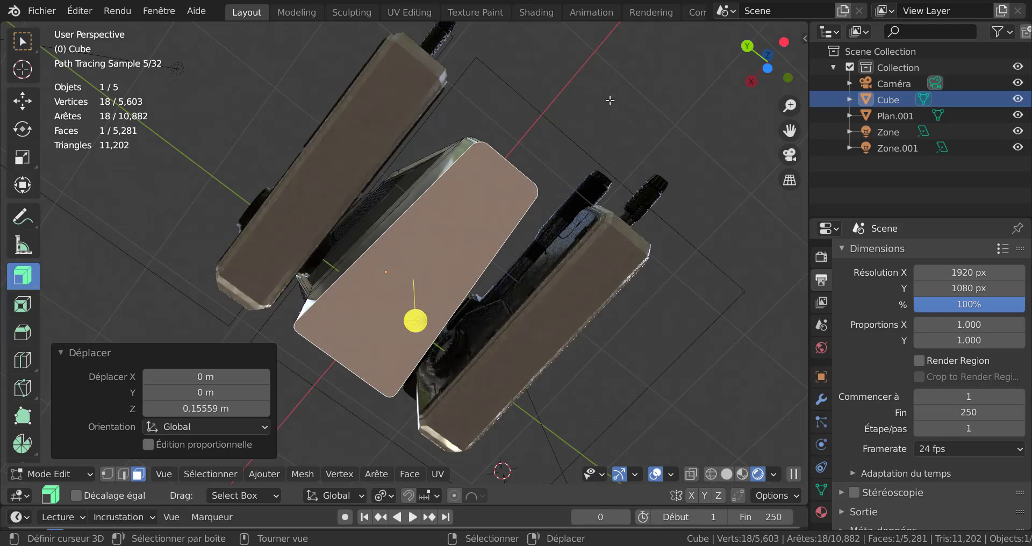
pyautogui.press('s')
pyautogui.press('x')
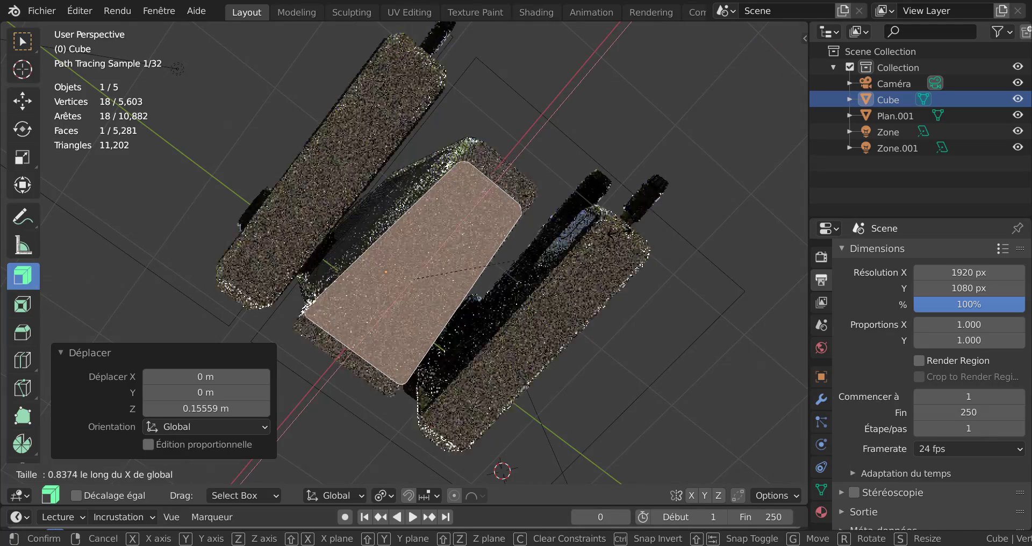
pyautogui.click(552, 217)
pyautogui.moveTo(595, 172)
pyautogui.mouseDown(button='middle')
pyautogui.moveTo(559, 364)
pyautogui.moveTo(611, 343)
pyautogui.mouseUp(button='middle')
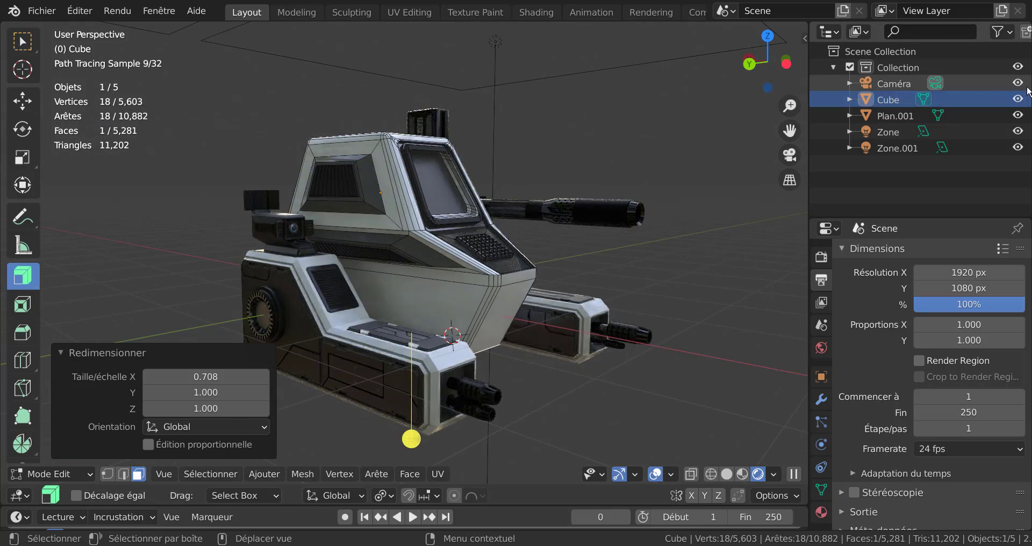
# Hide Plan.001 and return to Object Mode to view the tapered cabin on its own.
pyautogui.click(1017, 115)
pyautogui.press('Tab')
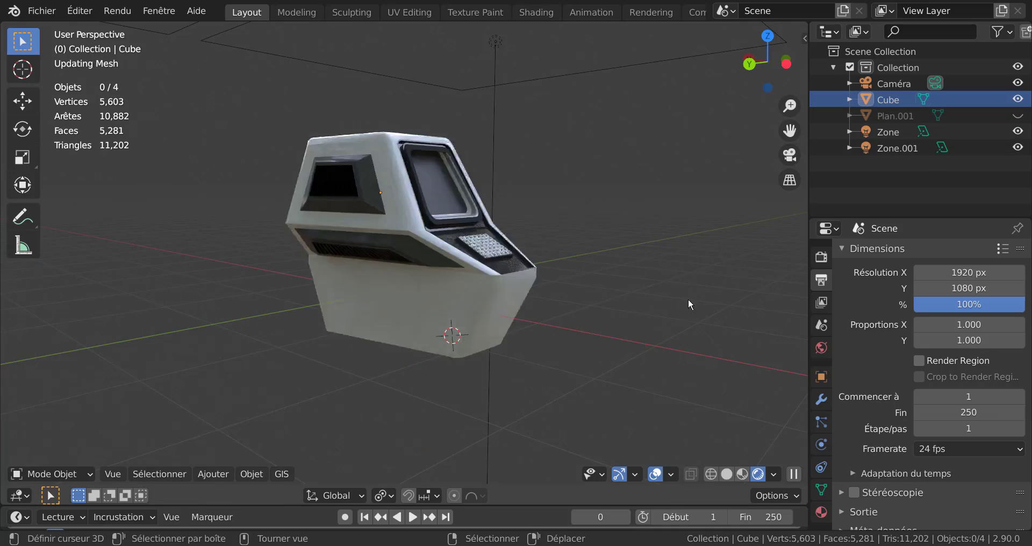
pyautogui.moveTo(664, 322); pyautogui.dragTo(624, 296, button='middle')
pyautogui.scroll(2, 500, 301)
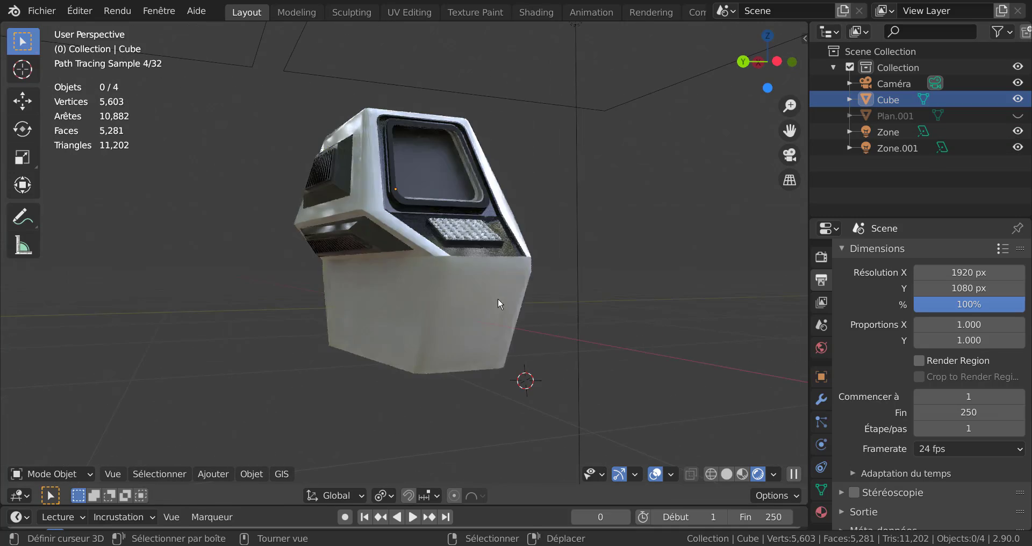
# Isolate the lower body's large front face in the left orthographic view by hiding all other faces of the Cube mesh.
pyautogui.press('Tab')
pyautogui.click(477, 339)
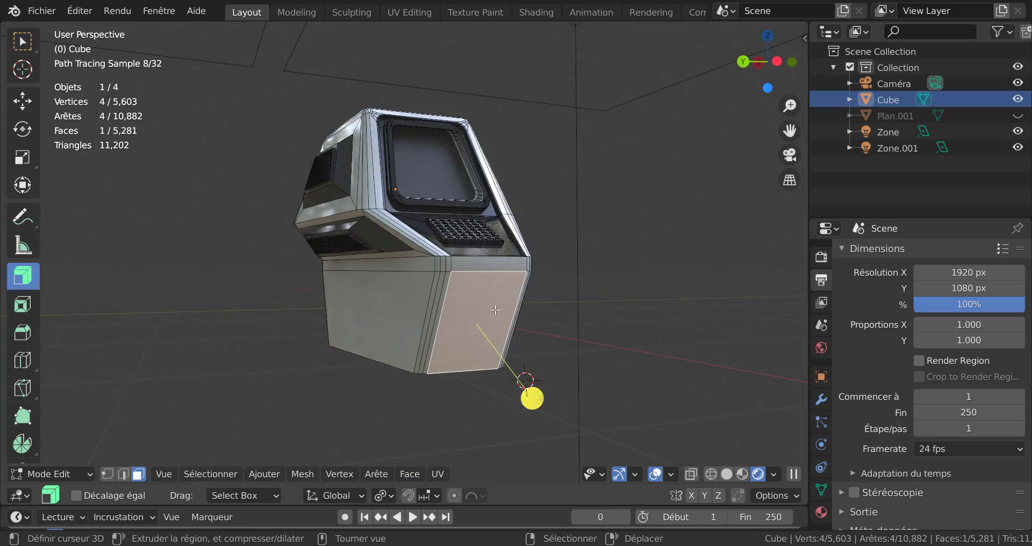
pyautogui.moveTo(495, 310); pyautogui.dragTo(556, 367, button='middle')
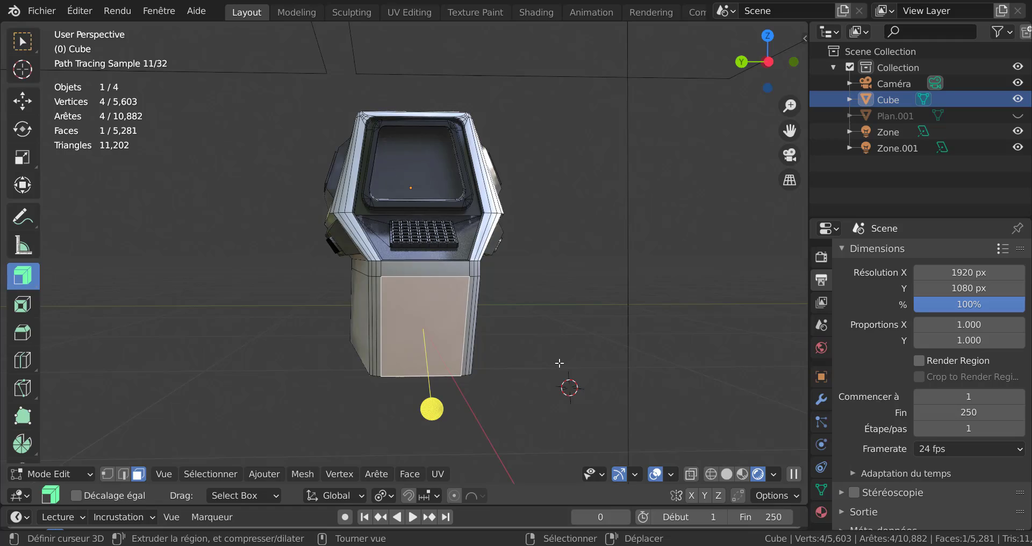
pyautogui.press('KP_1')
pyautogui.press('ctrl+KP_3')
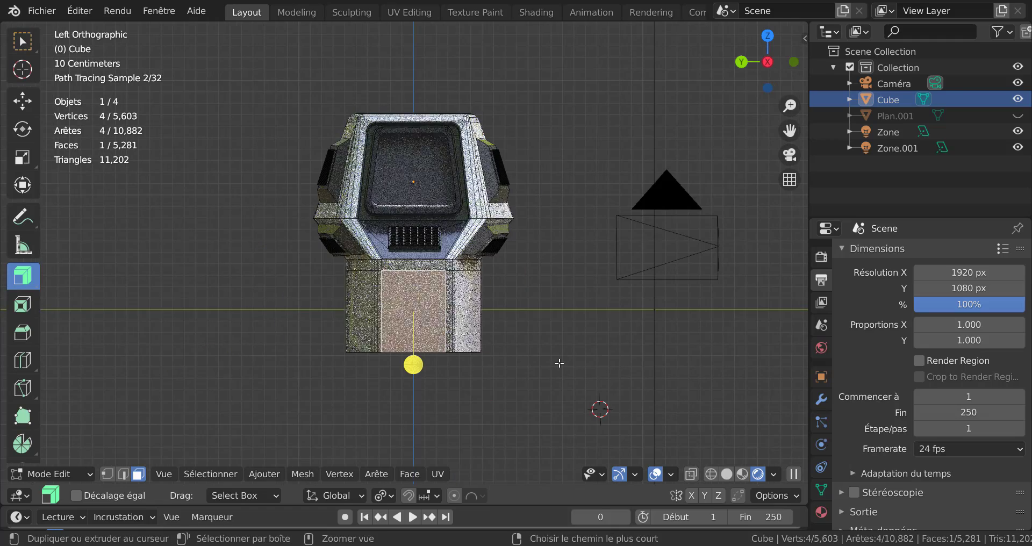
pyautogui.scroll(3, 559, 363)
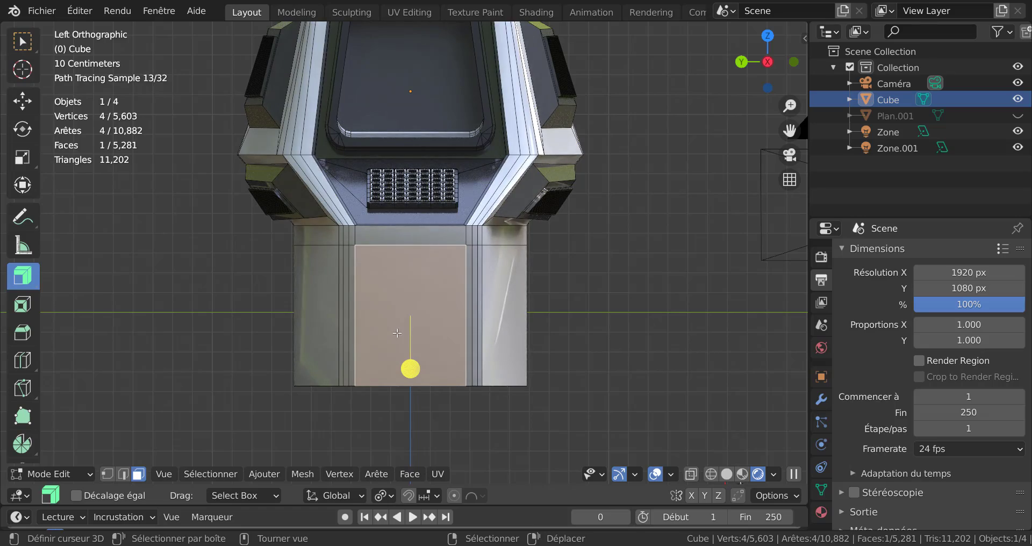
pyautogui.scroll(1, 397, 336)
pyautogui.scroll(-1, 407, 310)
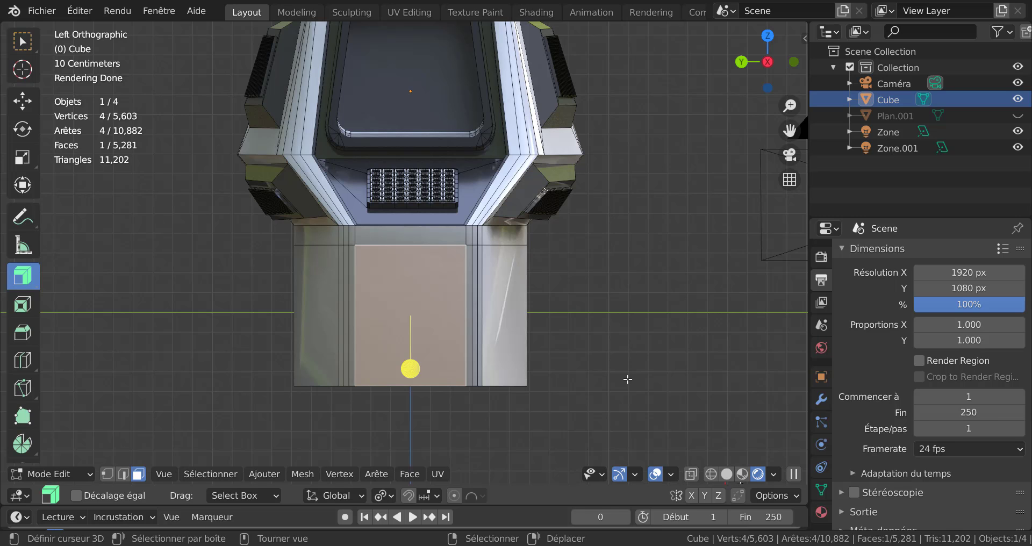
pyautogui.press('a')
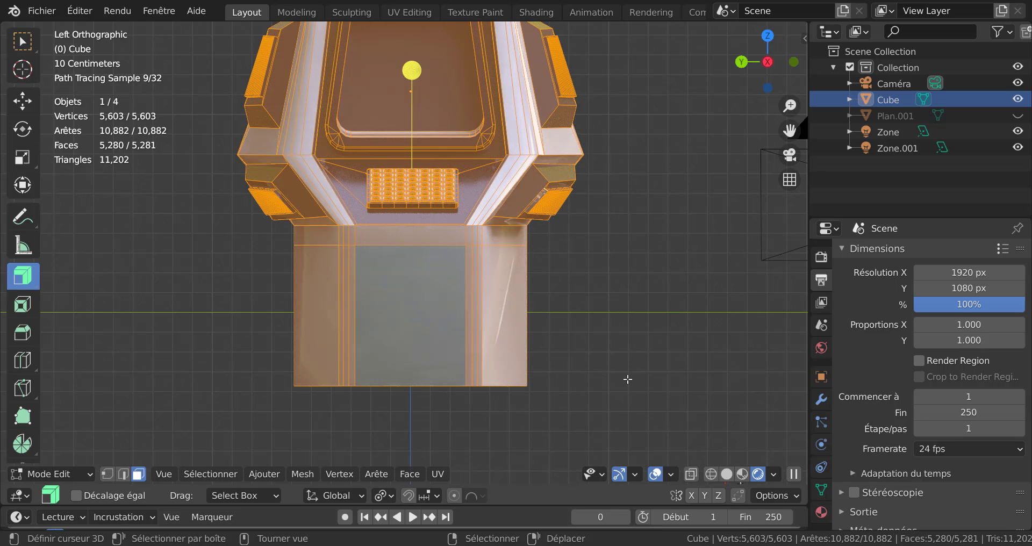
pyautogui.press('h')
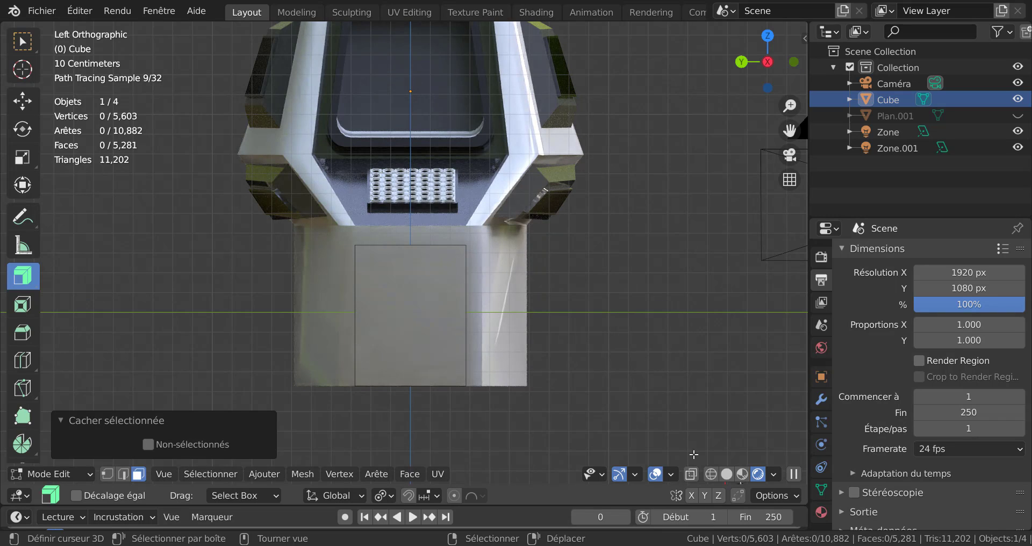
# Switch the viewport to solid shading and add one centred horizontal loop cut across the isolated front face.
pyautogui.click(742, 473)
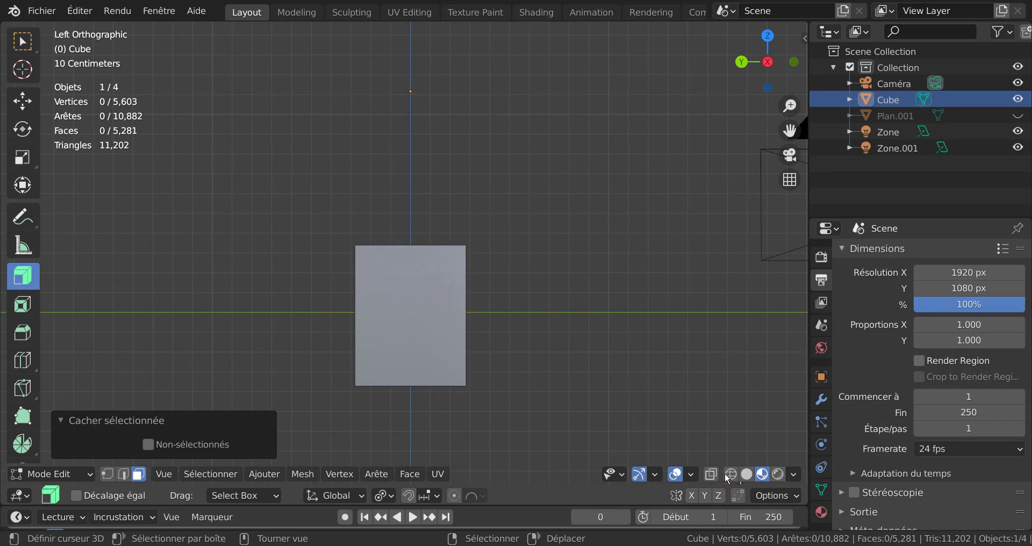
pyautogui.click(746, 475)
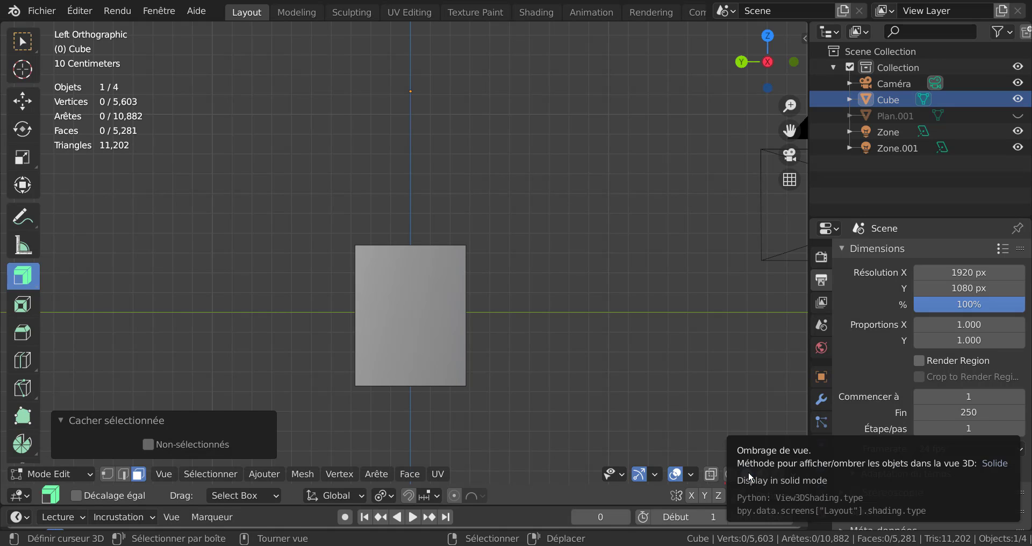
pyautogui.scroll(2, 590, 368)
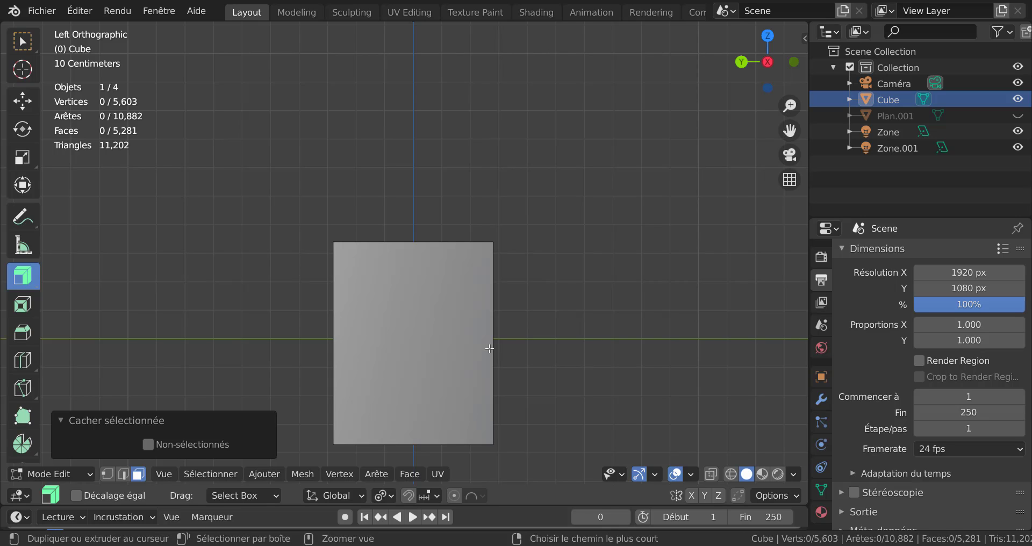
pyautogui.hotkey('ctrl', 'r')
pyautogui.click(489, 348)
pyautogui.rightClick(507, 353)
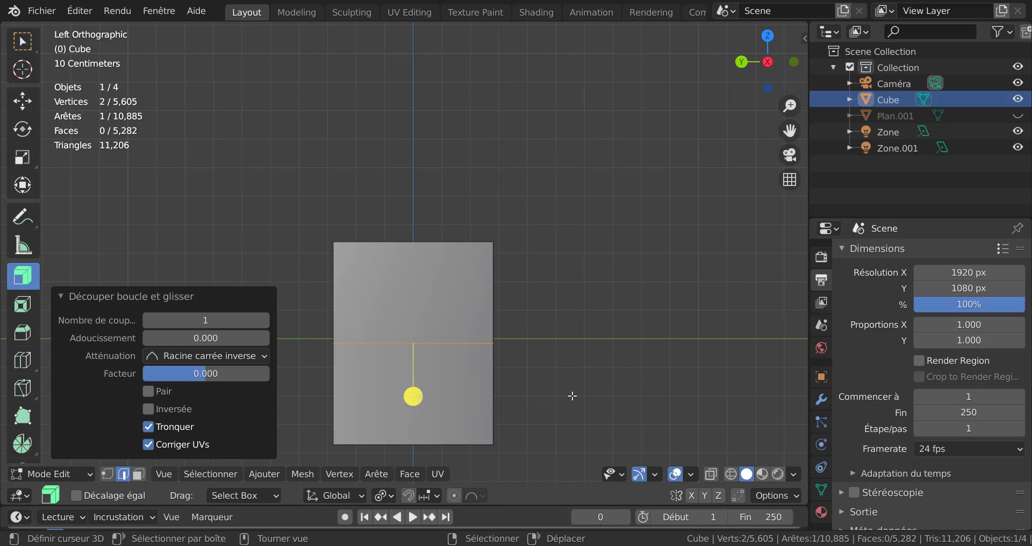
pyautogui.keyDown('shift'); pyautogui.moveTo(568, 387); pyautogui.dragTo(515, 365, button='middle'); pyautogui.keyUp('shift')
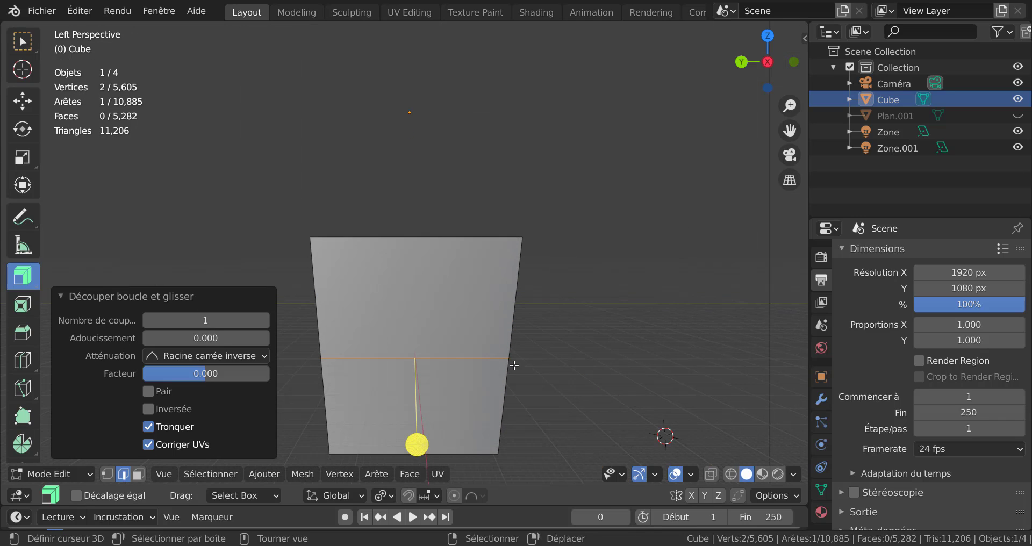
pyautogui.click(431, 300)
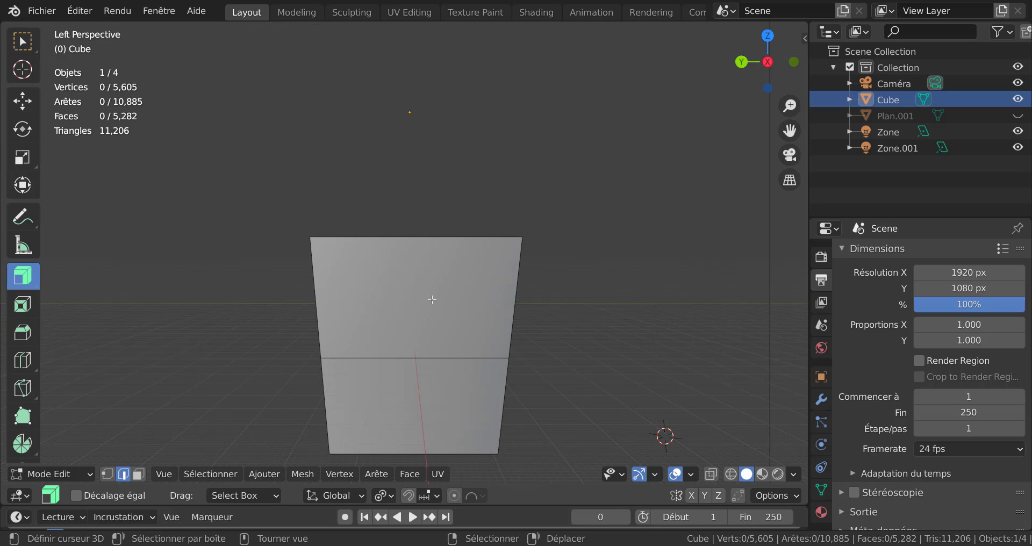
# Select both halves of the divided front face and inset them individually by about 0.062 m.
pyautogui.press('3')
pyautogui.click(429, 300)
pyautogui.keyDown('shift'); pyautogui.click(418, 433); pyautogui.keyUp('shift')
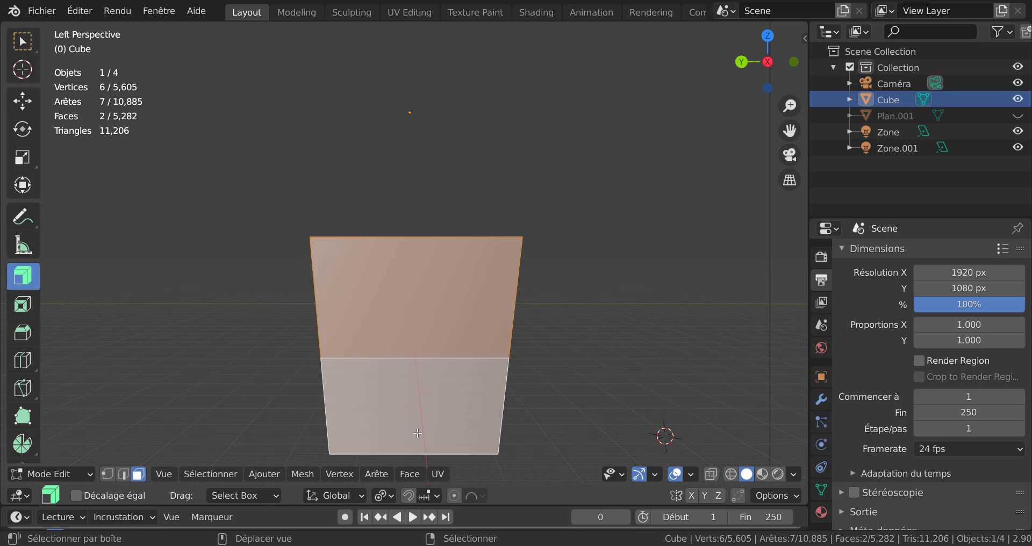
pyautogui.press('i')
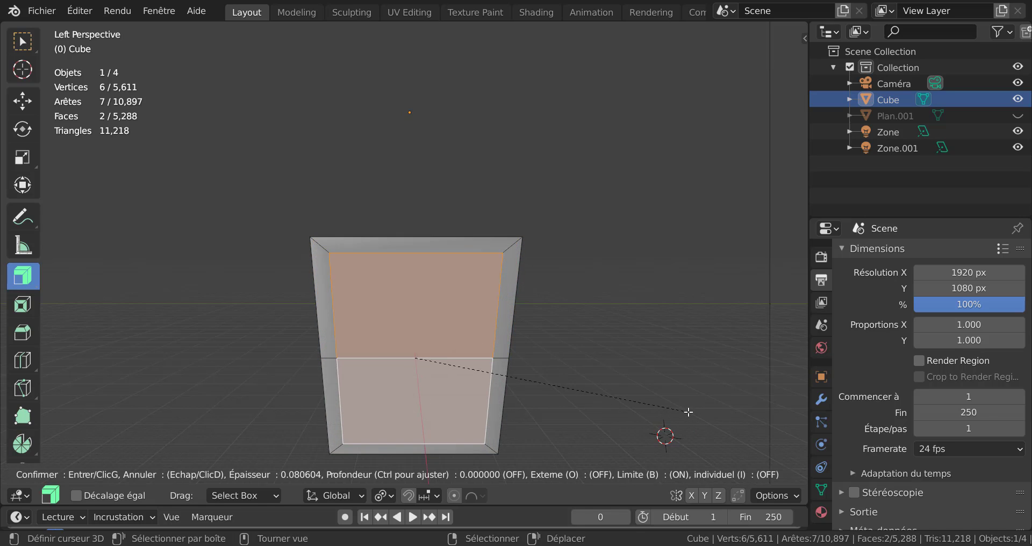
pyautogui.press('Escape')
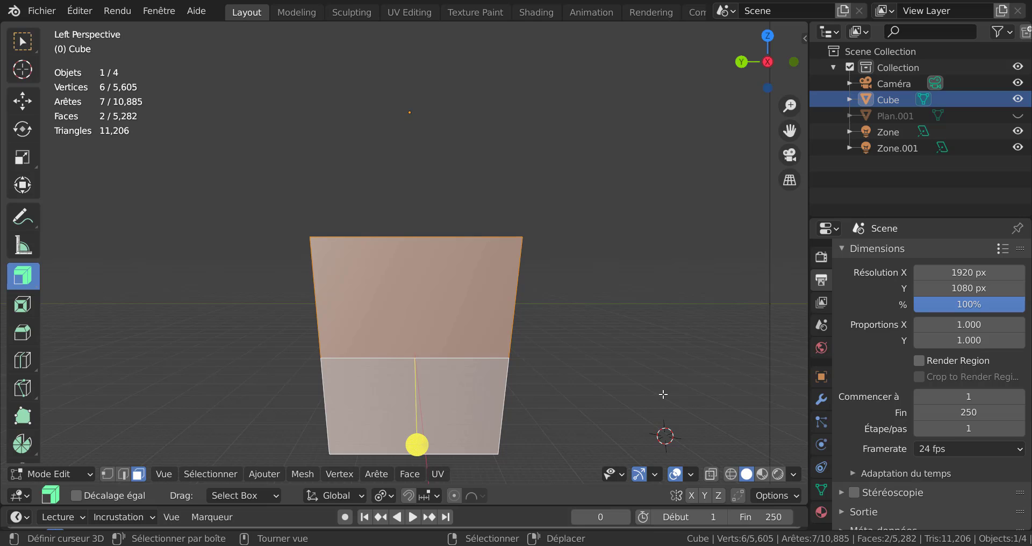
pyautogui.press('i')
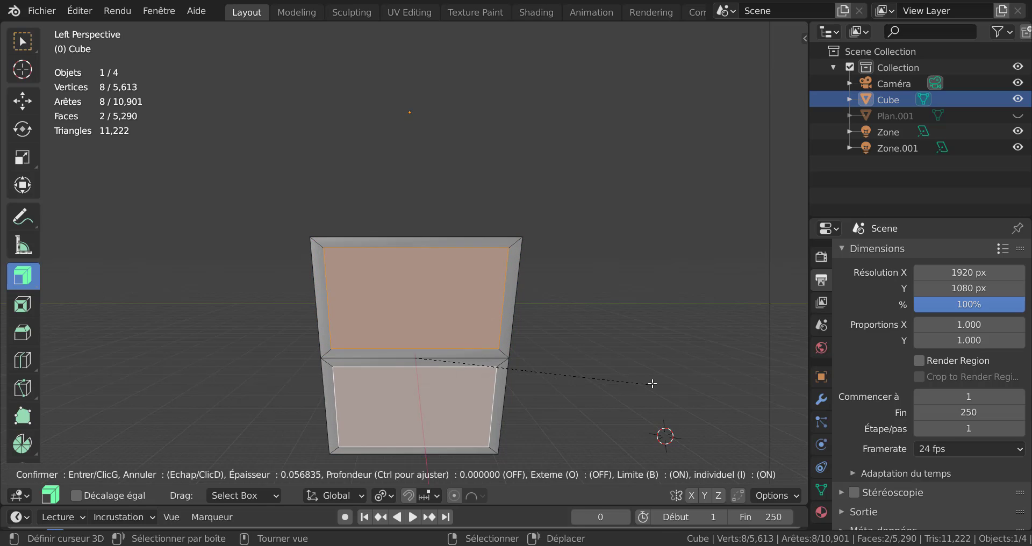
pyautogui.click(652, 380)
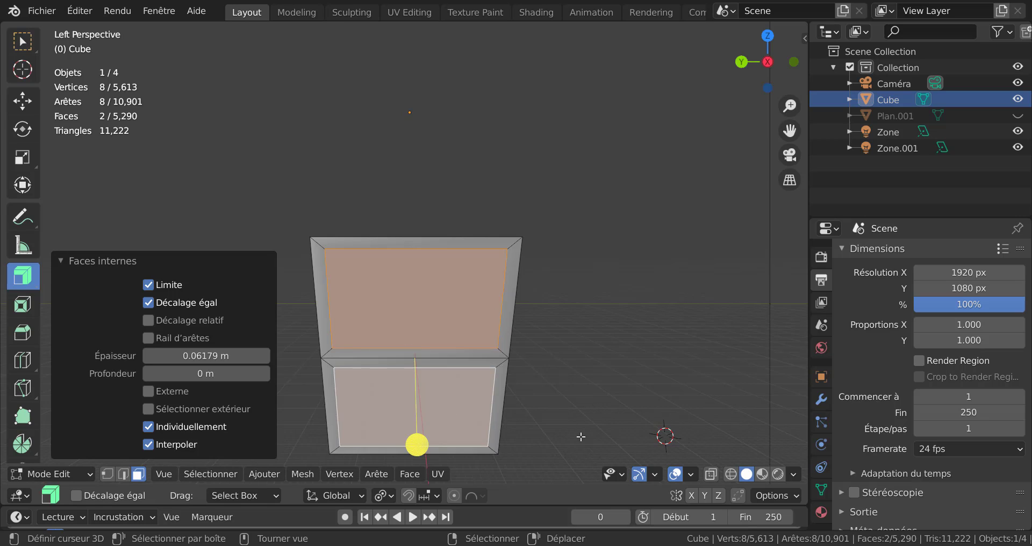
# Narrow the two inset faces along Y with a scale factor of about 0.573.
pyautogui.press('s')
pyautogui.press('y')
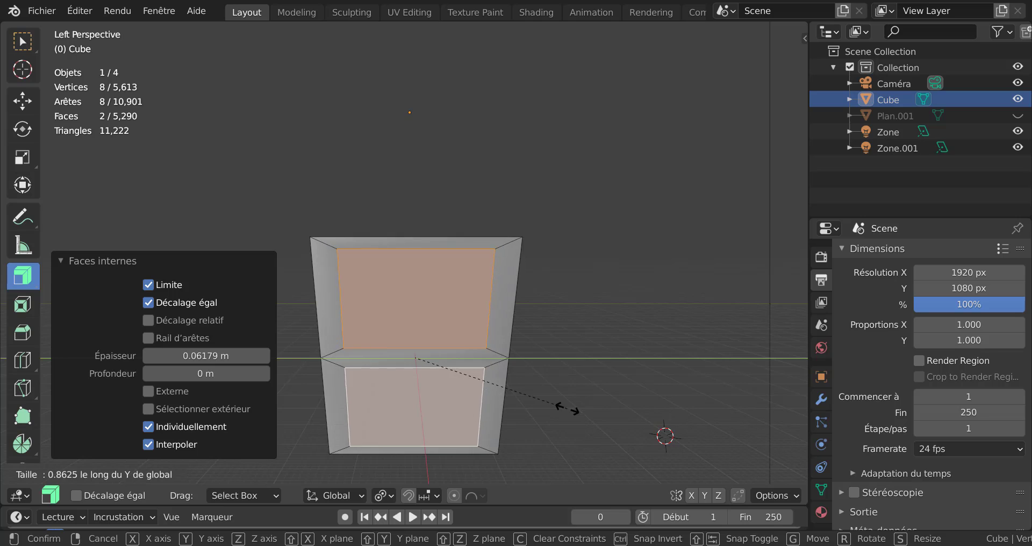
pyautogui.click(520, 362)
# Widen the two inset faces again along Y with a scale factor of about 1.366.
pyautogui.moveTo(417, 442); pyautogui.dragTo(640, 288, button='middle')
pyautogui.moveTo(605, 369); pyautogui.dragTo(554, 370, button='middle')
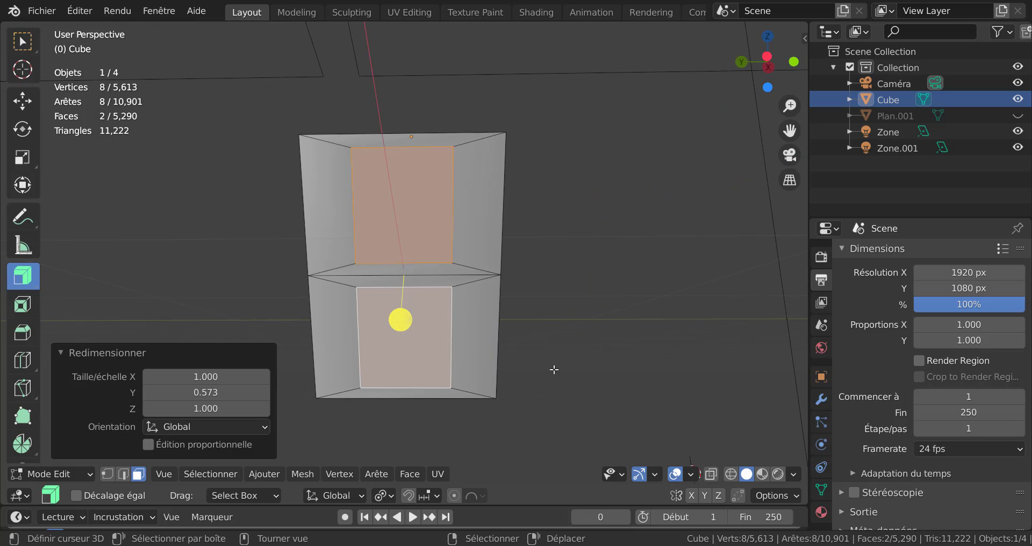
pyautogui.moveTo(624, 394); pyautogui.dragTo(639, 365, button='middle')
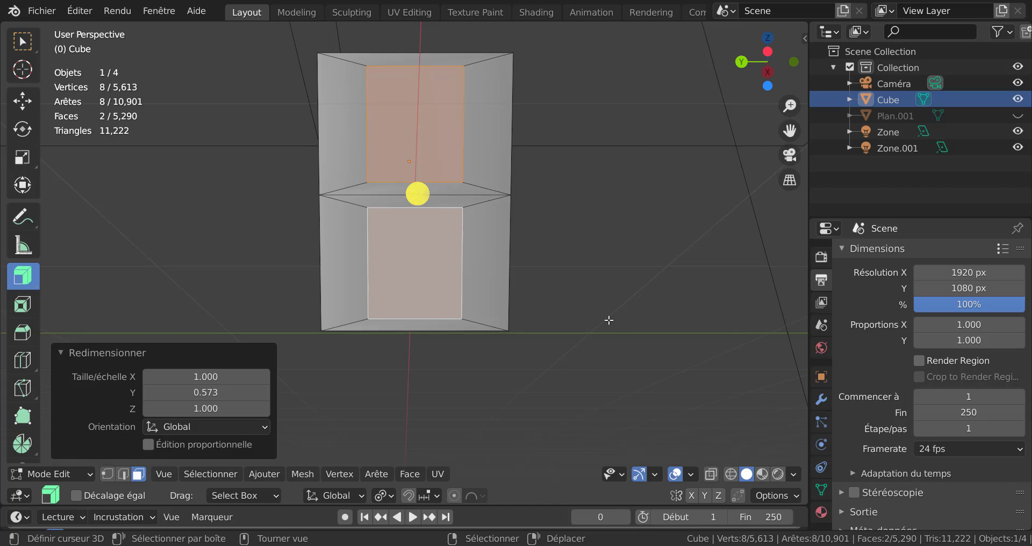
pyautogui.press('s')
pyautogui.press('y')
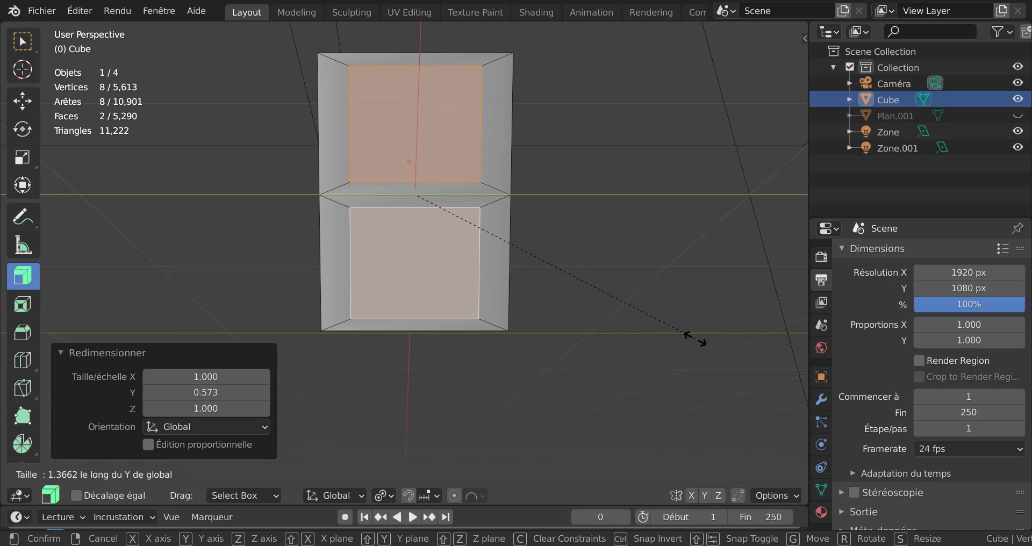
pyautogui.click(695, 339)
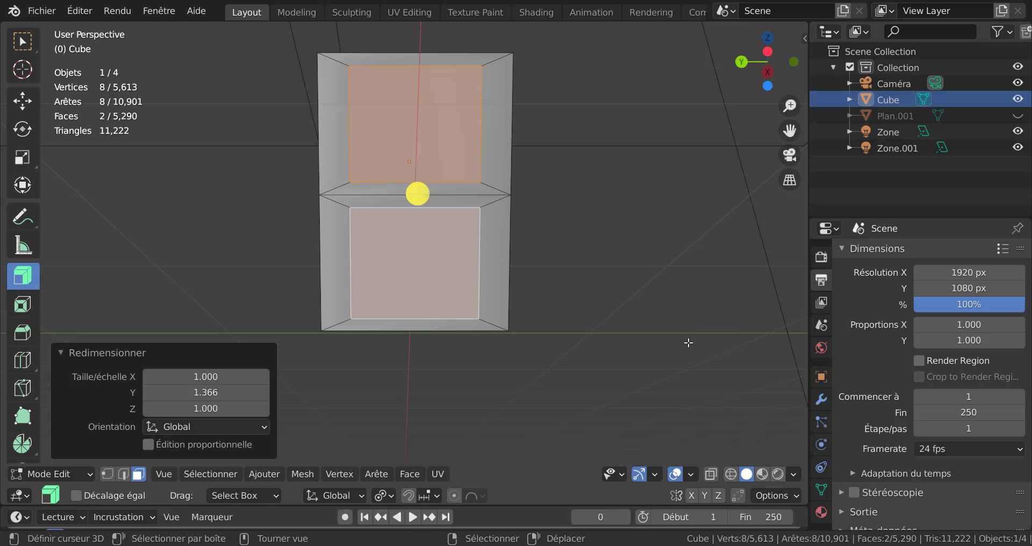
# Set the pivot point to Origines individuelles, then scale both inset faces uniformly by about 0.503 and along Y by 0.938.
pyautogui.press('s')
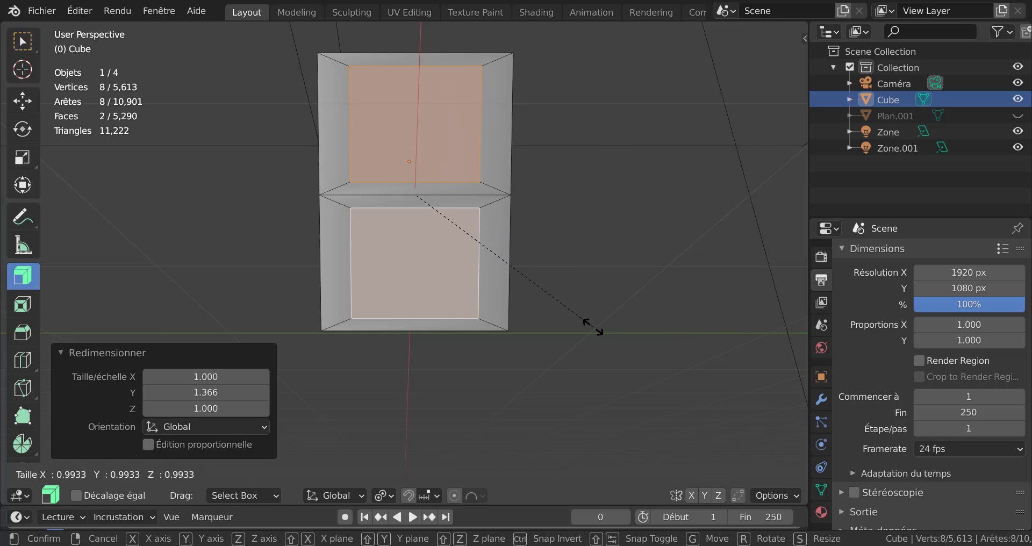
pyautogui.press('Escape')
pyautogui.click(383, 496)
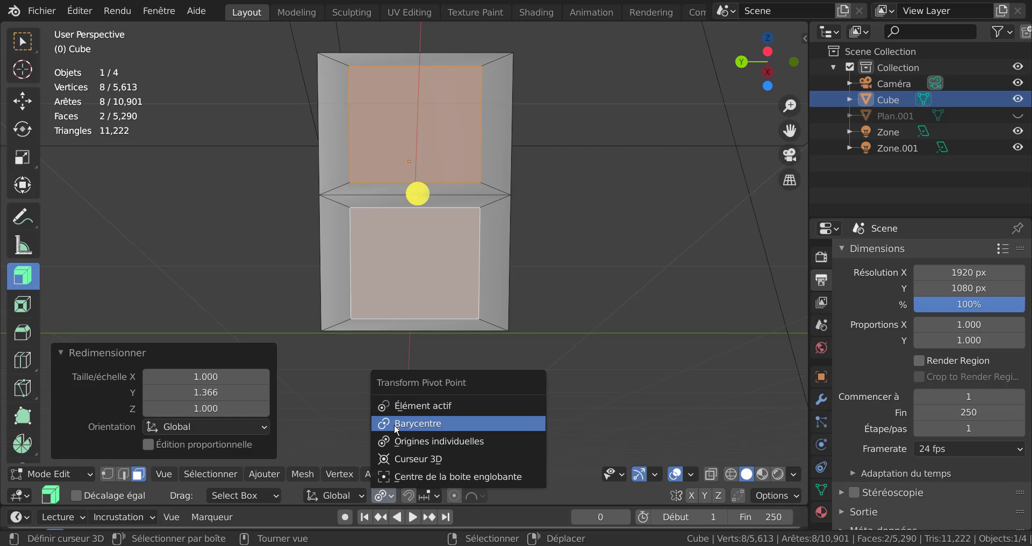
pyautogui.click(423, 441)
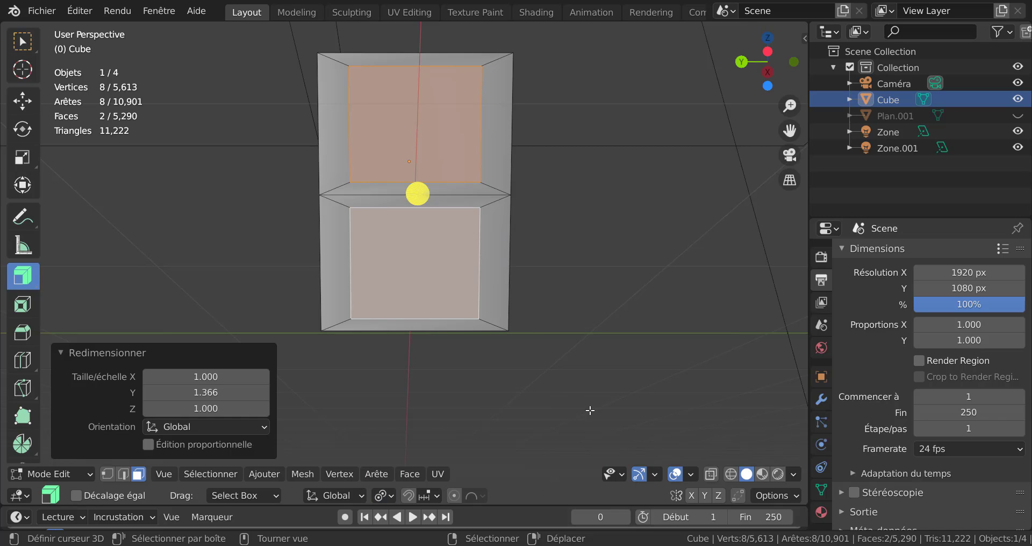
pyautogui.press('s')
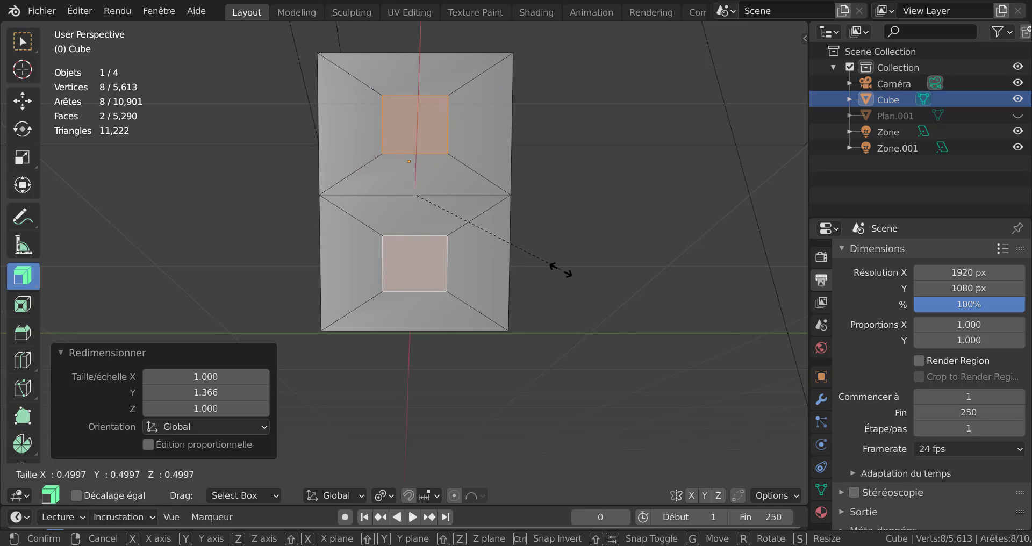
pyautogui.click(561, 271)
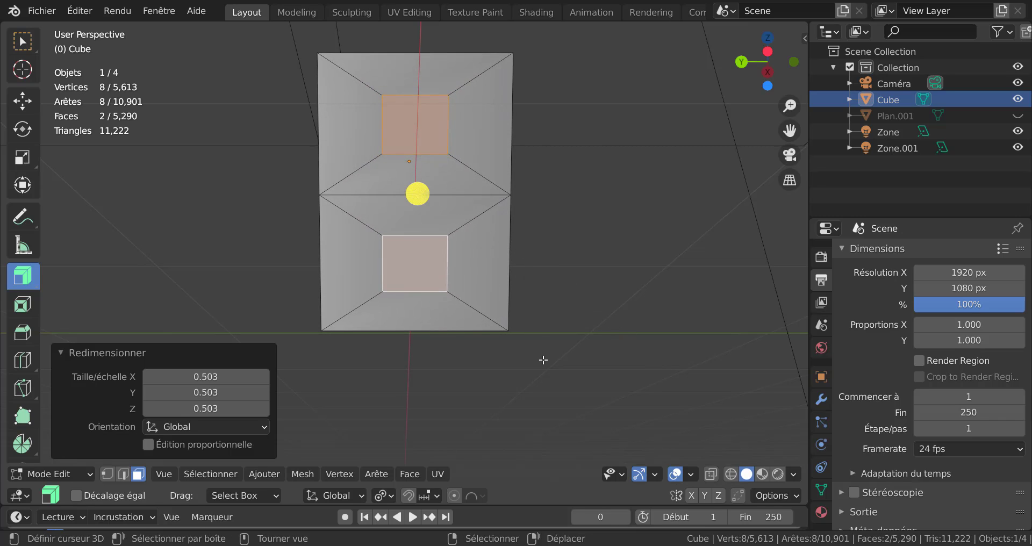
pyautogui.press('s')
pyautogui.press('y')
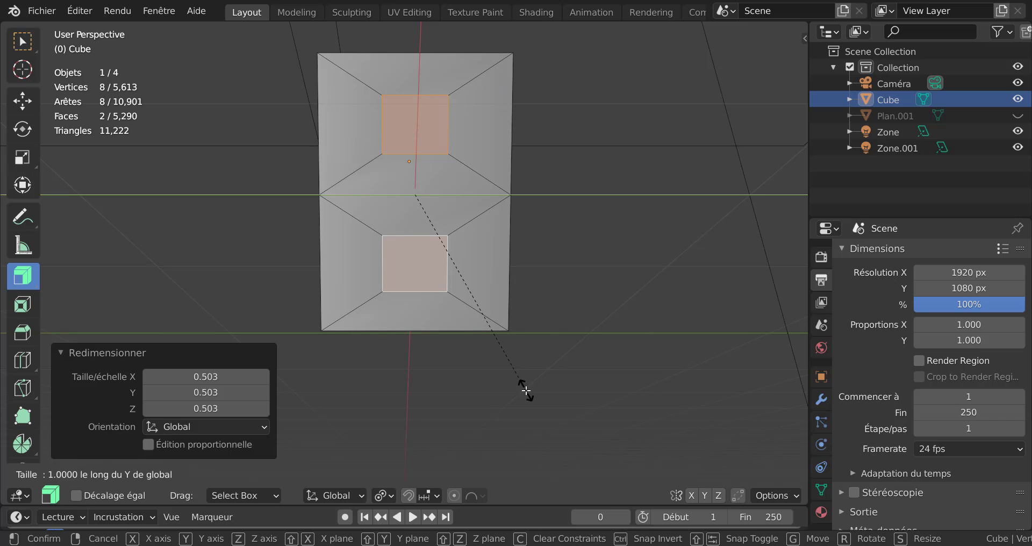
pyautogui.click(514, 380)
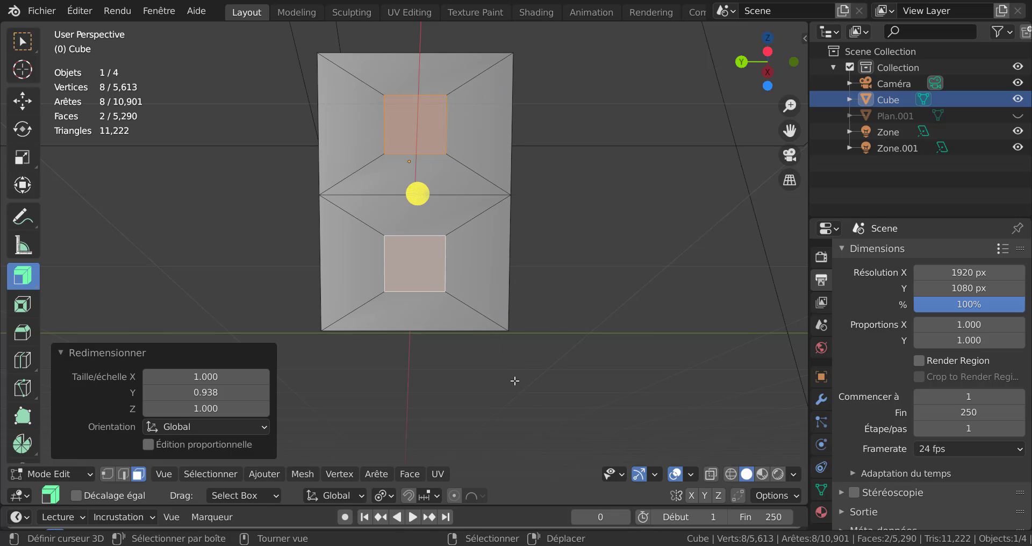
# Subdivide the two small inset faces with 4 cuts.
pyautogui.moveTo(539, 408)
pyautogui.mouseDown(button='middle')
pyautogui.moveTo(571, 422)
pyautogui.moveTo(527, 414)
pyautogui.moveTo(528, 399)
pyautogui.mouseUp(button='middle')
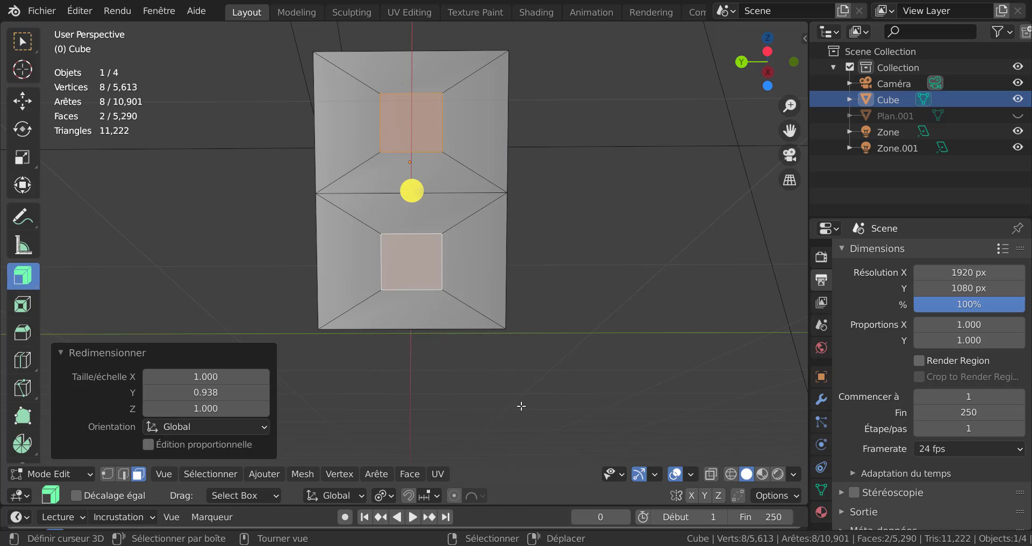
pyautogui.press('q')
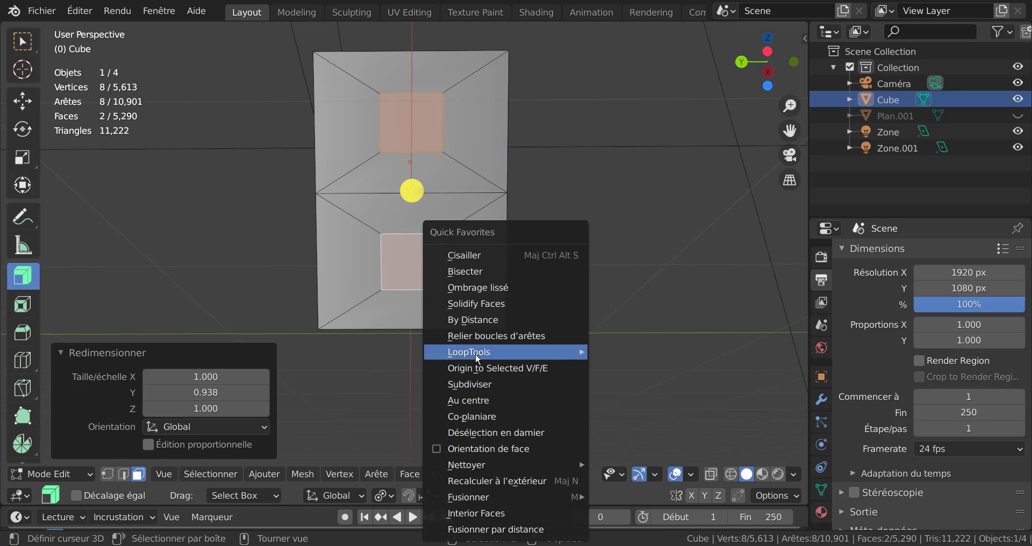
pyautogui.click(476, 385)
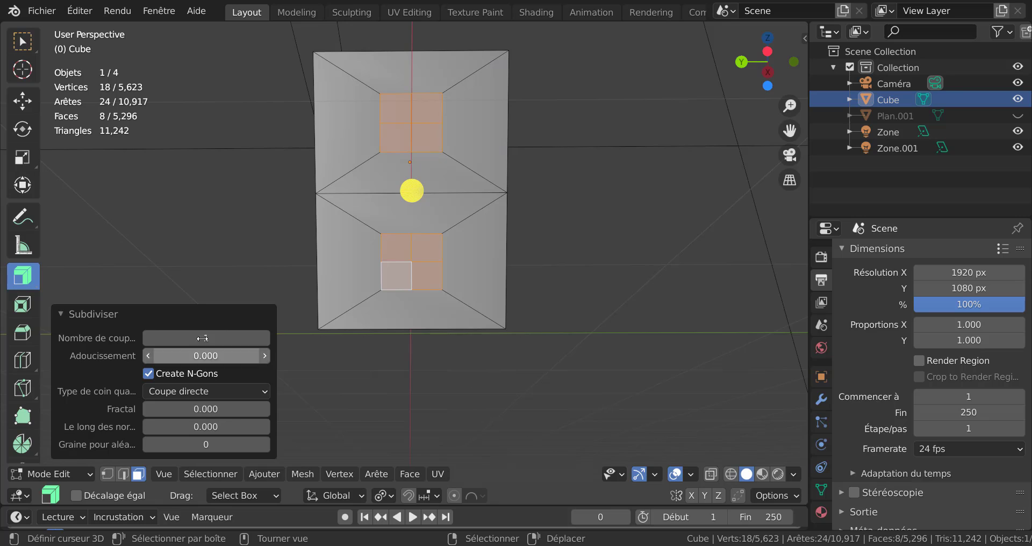
pyautogui.click(263, 338)
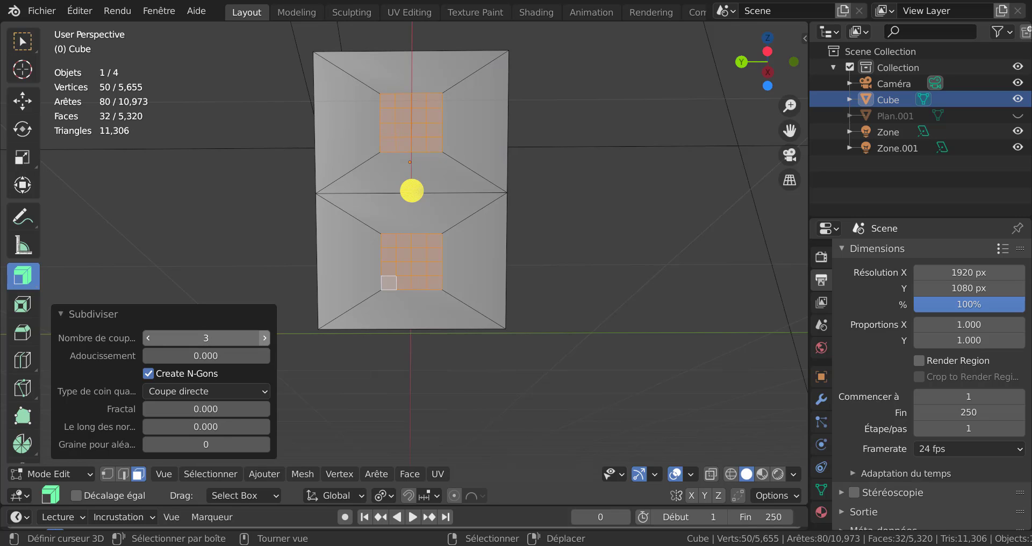
pyautogui.click(263, 338)
pyautogui.click(263, 338)
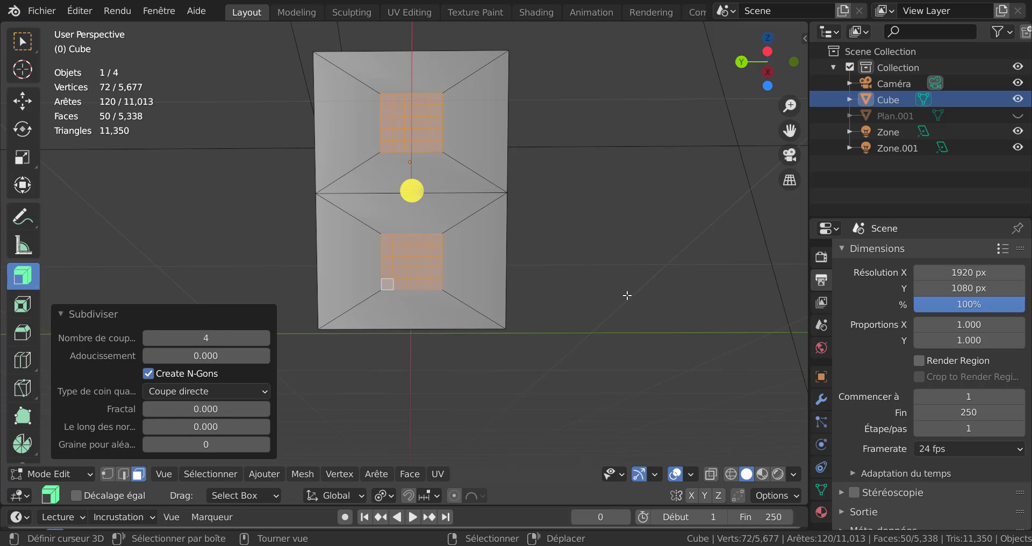
# Turn both subdivided patches into circles with the LoopTools Cercle operation.
pyautogui.press('q')
pyautogui.moveTo(618, 263)
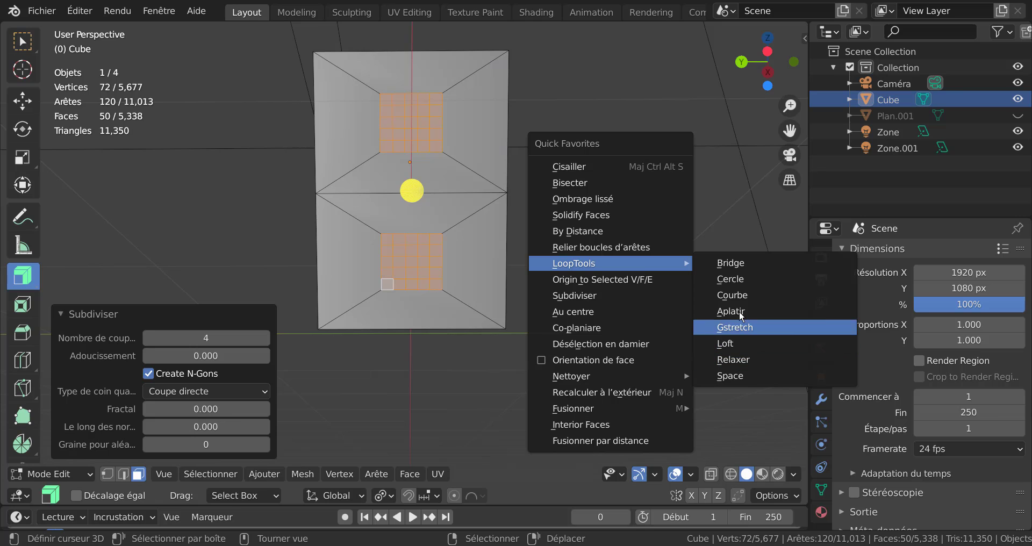
pyautogui.click(734, 278)
pyautogui.scroll(-2, 623, 373)
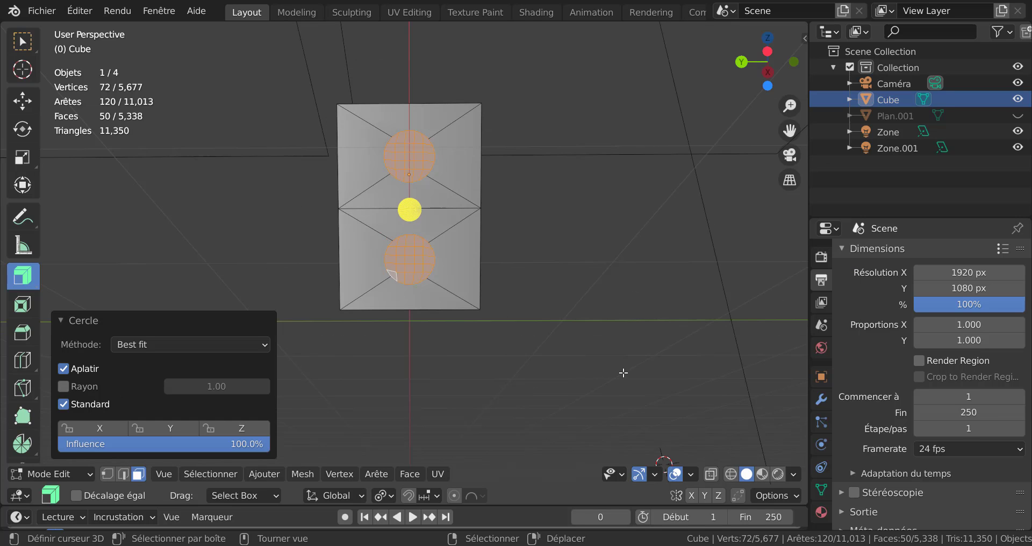
pyautogui.moveTo(623, 372)
pyautogui.mouseDown(button='middle')
pyautogui.moveTo(655, 387)
pyautogui.moveTo(610, 387)
pyautogui.mouseUp(button='middle')
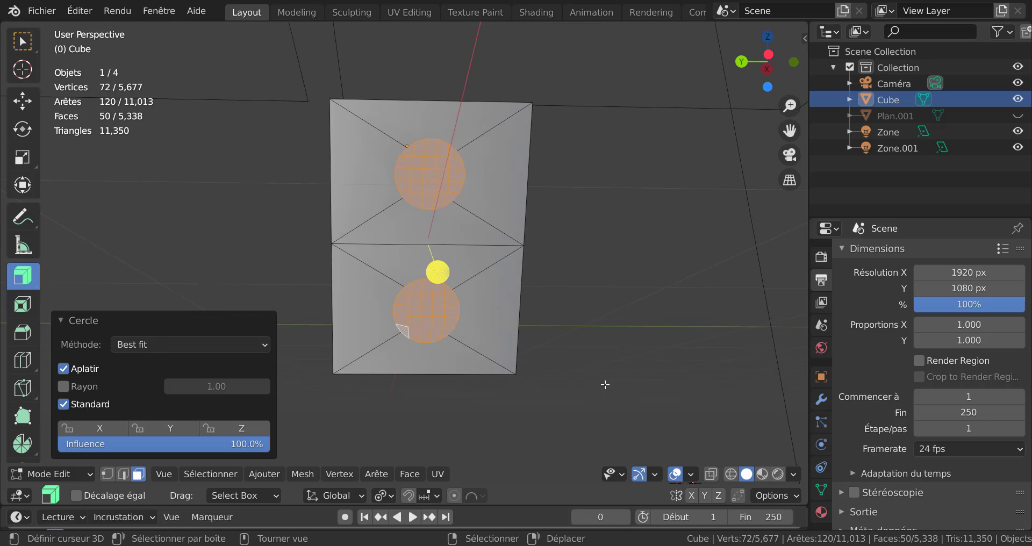
pyautogui.scroll(2, 605, 385)
# Set the pivot point back to Barycentre and inset the two circular patches by about 0.021 m with individual inset off.
pyautogui.press('i')
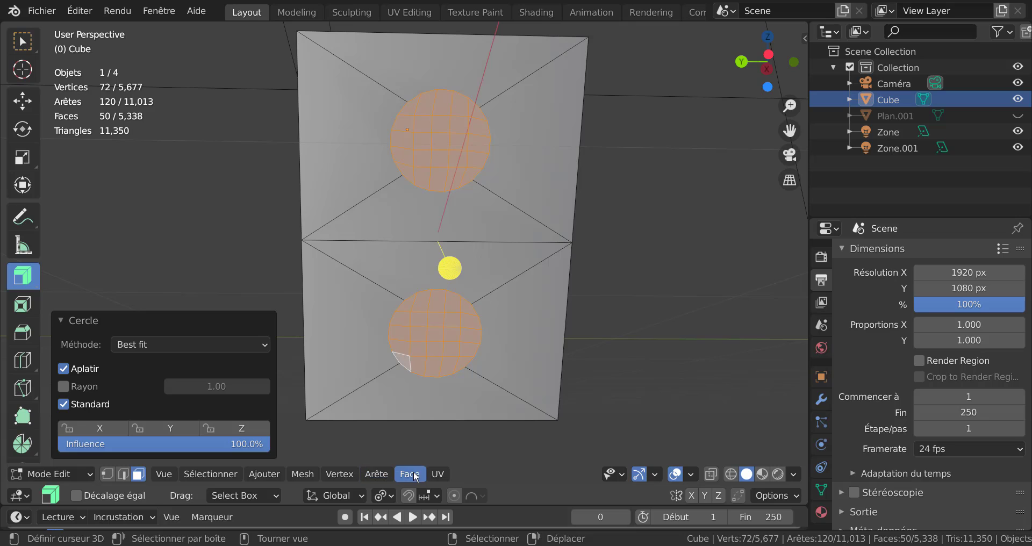
pyautogui.click(384, 495)
pyautogui.click(410, 423)
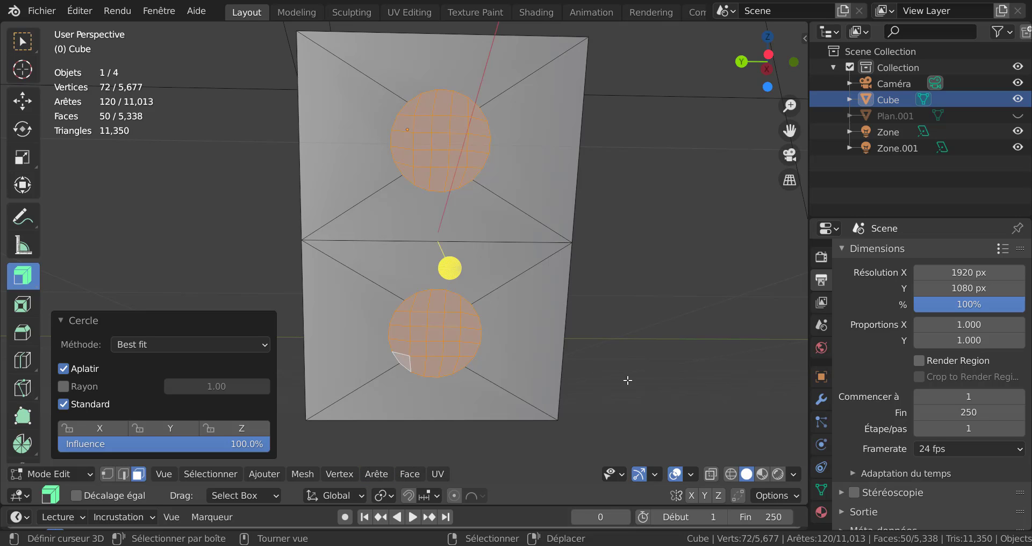
pyautogui.press('i')
pyautogui.press('Escape')
pyautogui.press('i')
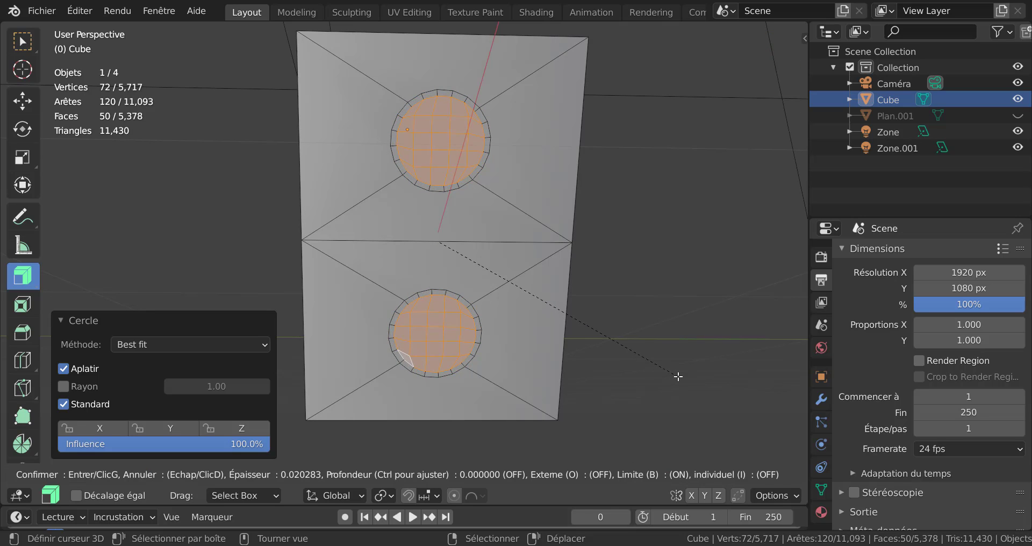
pyautogui.click(678, 376)
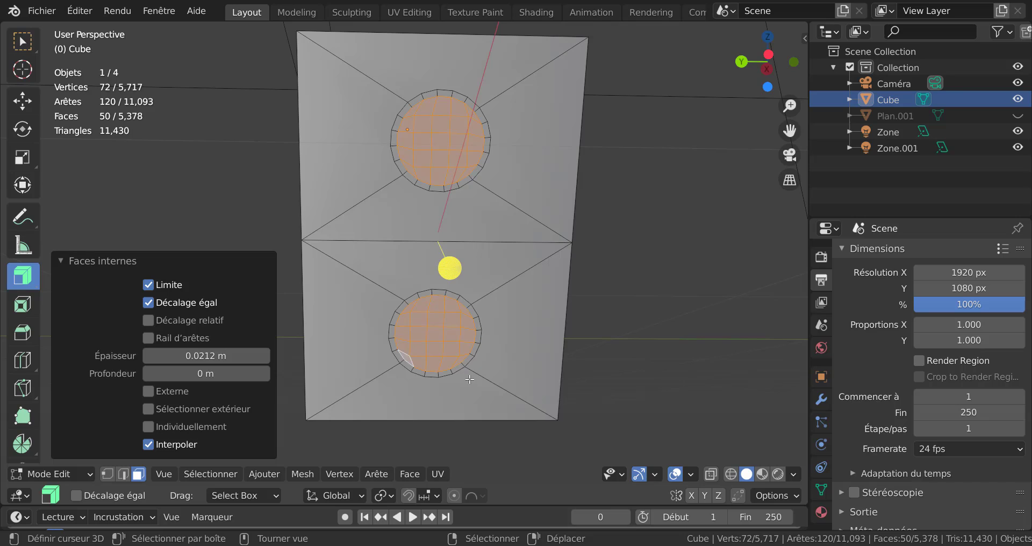
# Examine the two inset circles on the front face from several angles, finishing in the right orthographic view.
pyautogui.scroll(2, 480, 379)
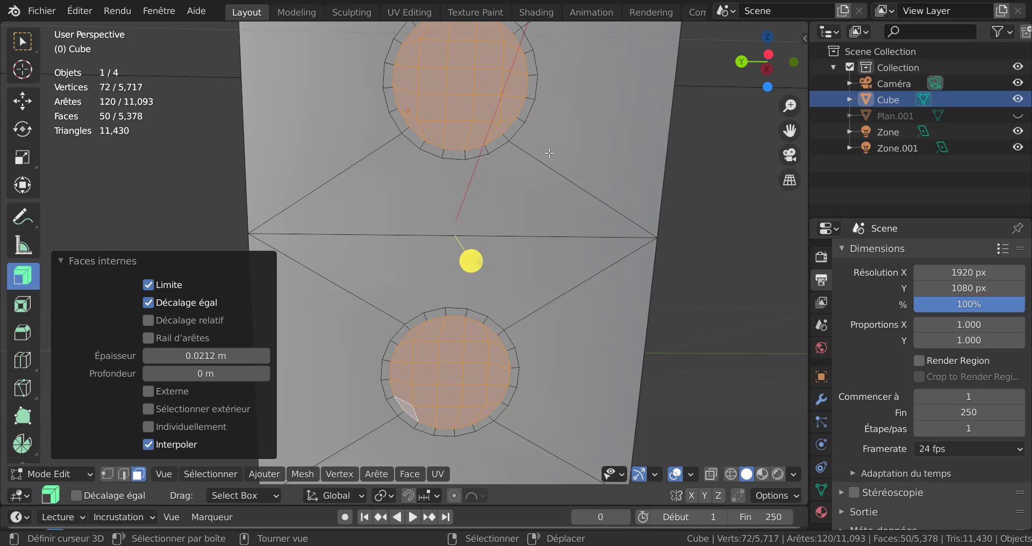
pyautogui.scroll(-6, 549, 153)
pyautogui.moveTo(548, 152); pyautogui.dragTo(643, 258, button='middle')
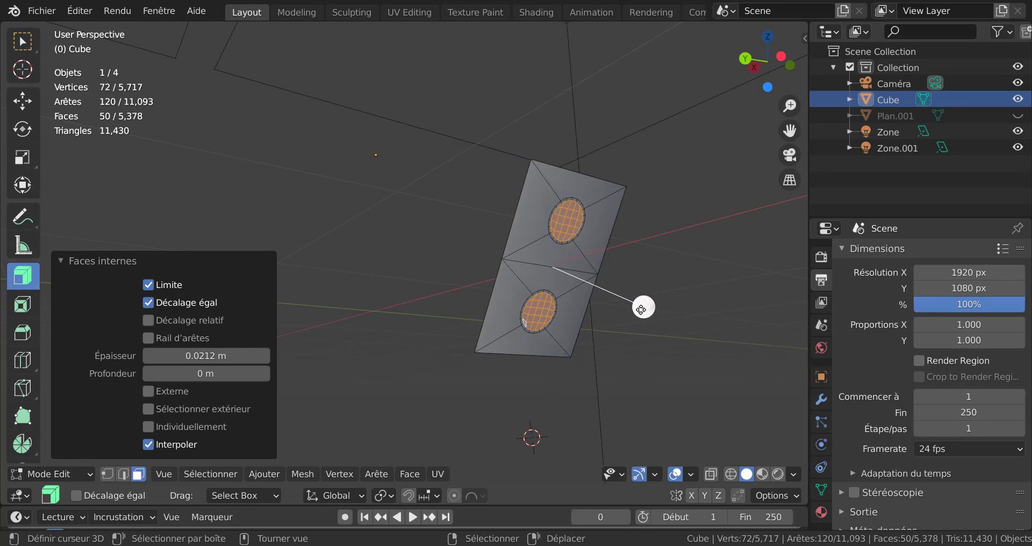
pyautogui.moveTo(681, 327); pyautogui.dragTo(701, 333, button='middle')
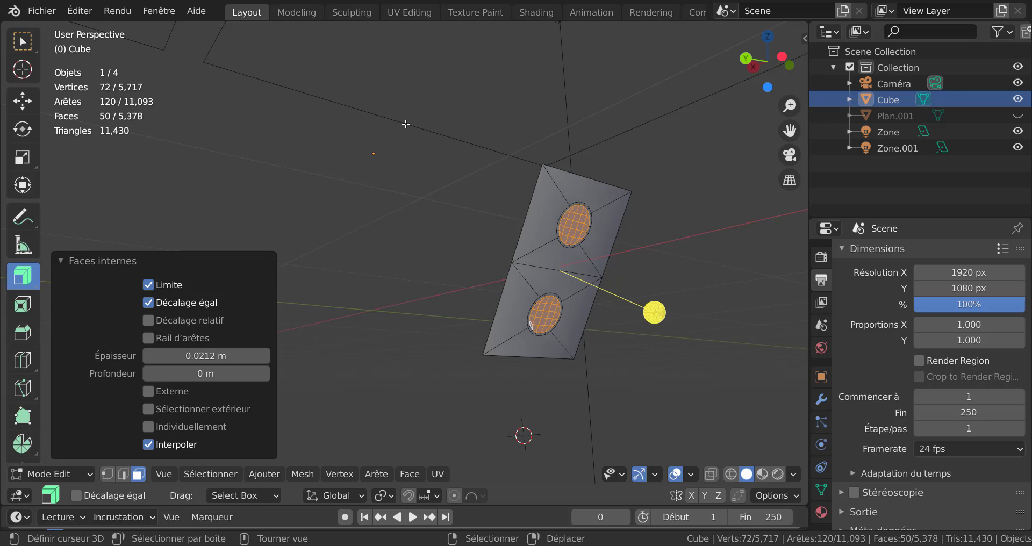
pyautogui.press('KP_1')
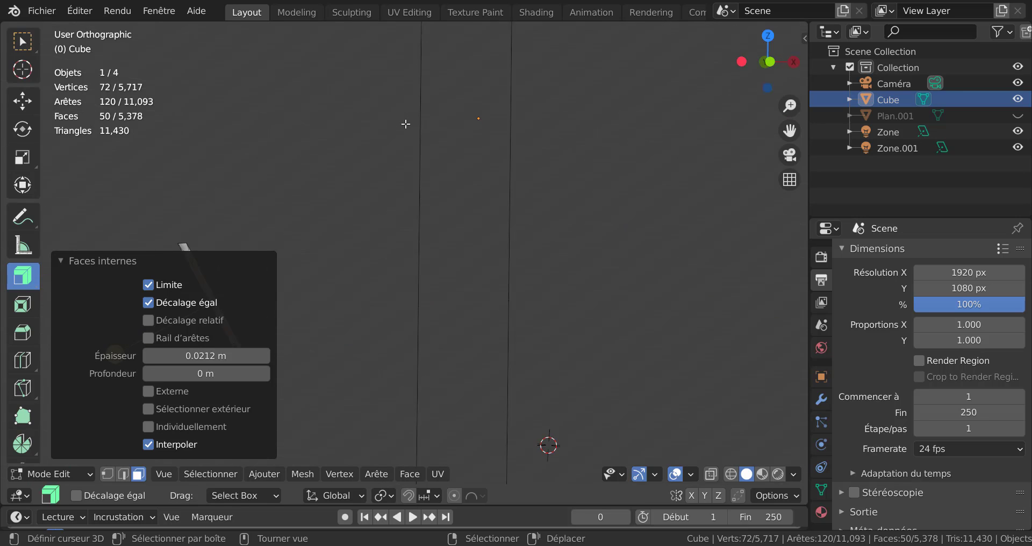
pyautogui.keyDown('ctrl'); pyautogui.moveTo(410, 148); pyautogui.dragTo(519, 120, button='middle'); pyautogui.keyUp('ctrl')
pyautogui.keyDown('shift'); pyautogui.moveTo(442, 173); pyautogui.dragTo(628, 104, button='middle'); pyautogui.keyUp('shift')
pyautogui.keyDown('ctrl'); pyautogui.moveTo(500, 238); pyautogui.dragTo(515, 196, button='middle'); pyautogui.keyUp('ctrl')
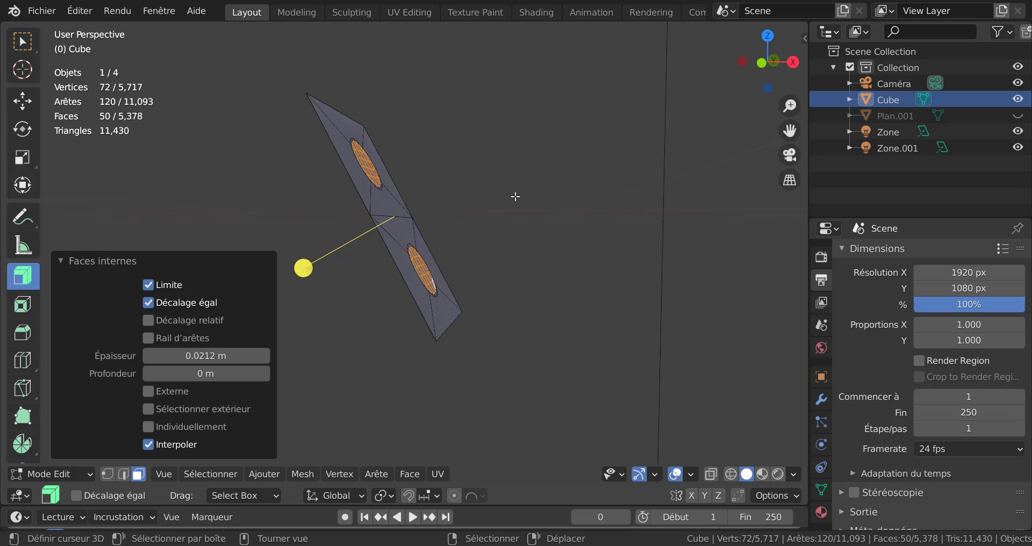
pyautogui.press('KP_3')
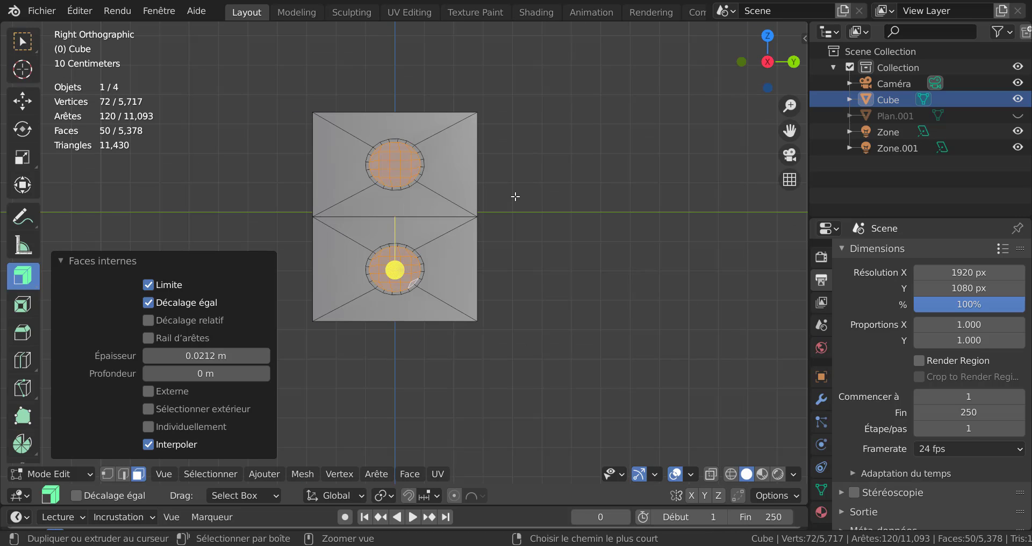
# Check the inset panel against the tank body from the back view by briefly showing Plan.001.
pyautogui.press('ctrl+KP_3')
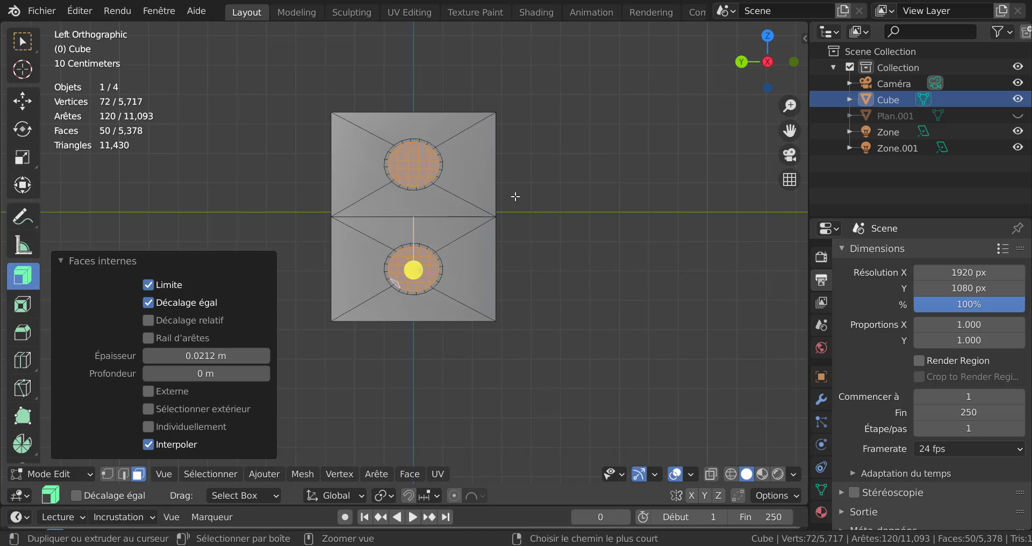
pyautogui.press('KP_1')
pyautogui.press('ctrl+KP_1')
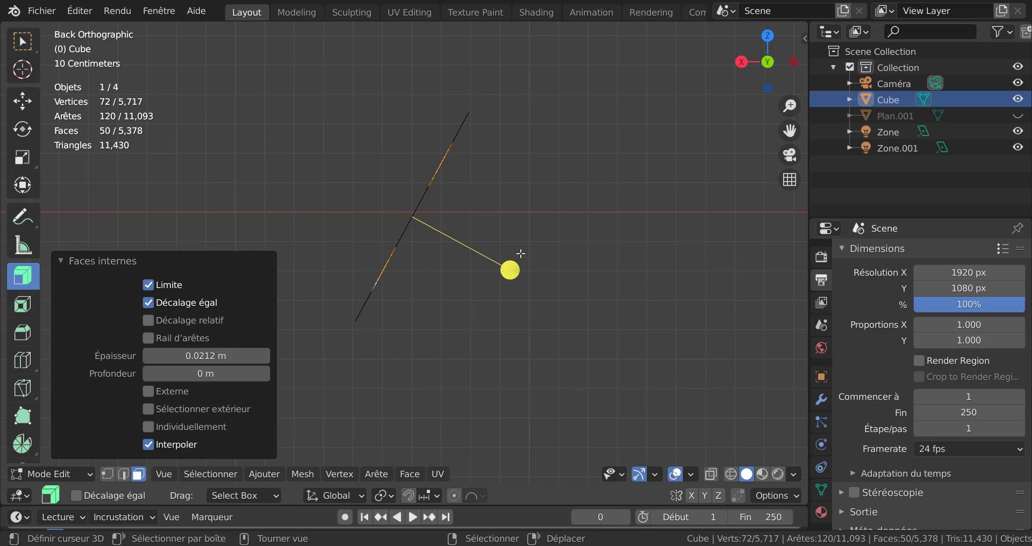
pyautogui.click(1017, 115)
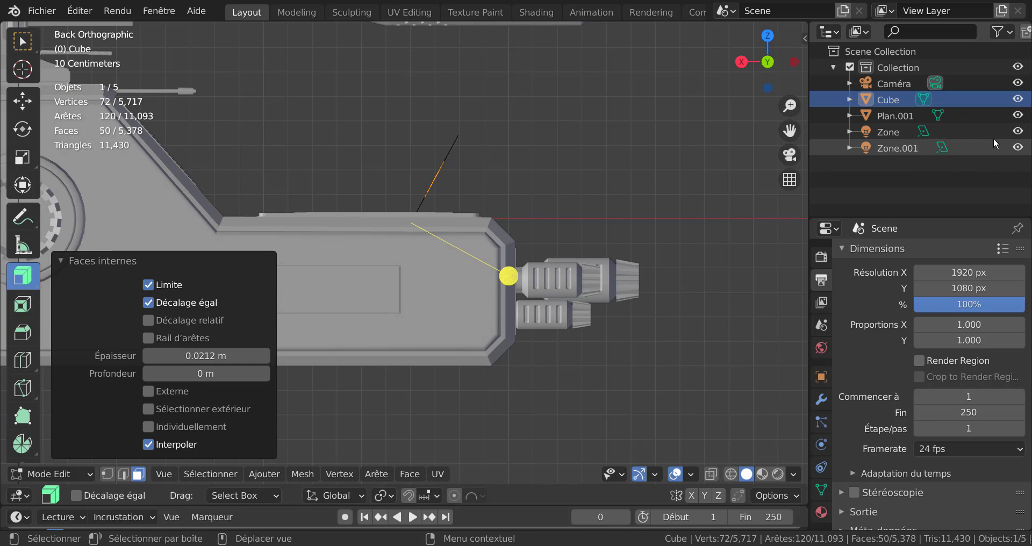
pyautogui.click(1017, 115)
# Extrude the two circular patches and move them about 0.141 m along global X to form recesses.
pyautogui.moveTo(696, 250); pyautogui.dragTo(535, 270, button='middle')
pyautogui.moveTo(625, 318); pyautogui.dragTo(491, 250, button='middle')
pyautogui.moveTo(551, 197); pyautogui.dragTo(506, 221, button='middle')
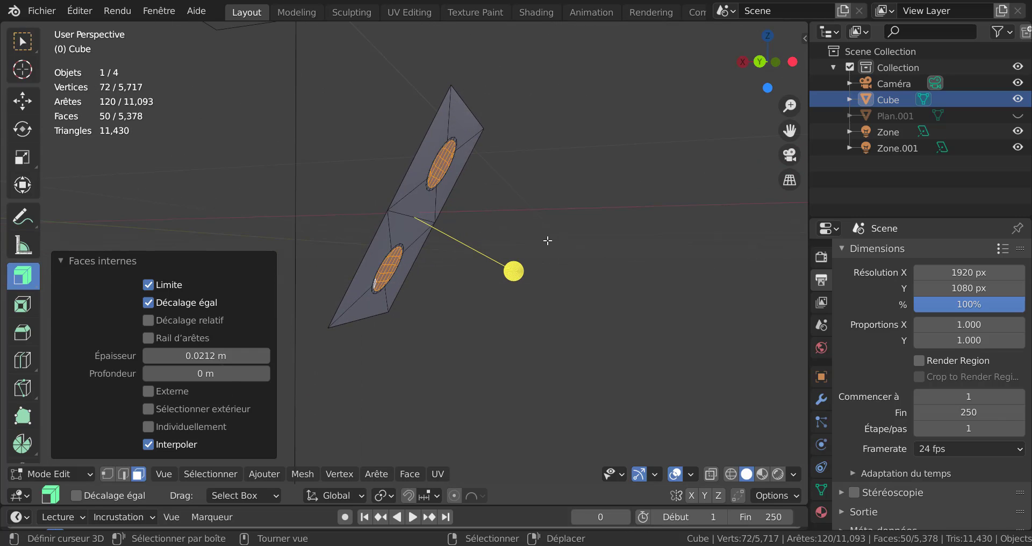
pyautogui.press('e')
pyautogui.click(548, 240)
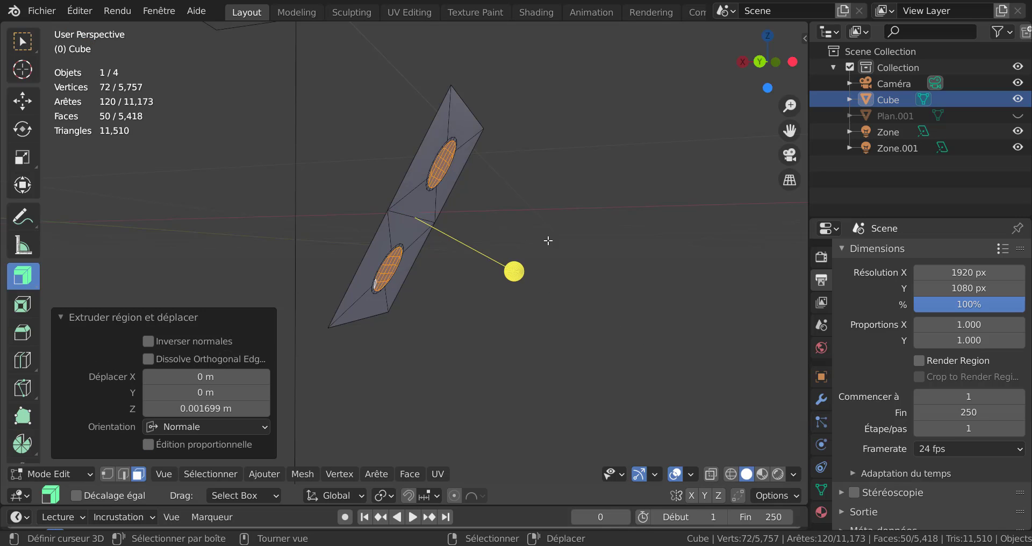
pyautogui.click(23, 101)
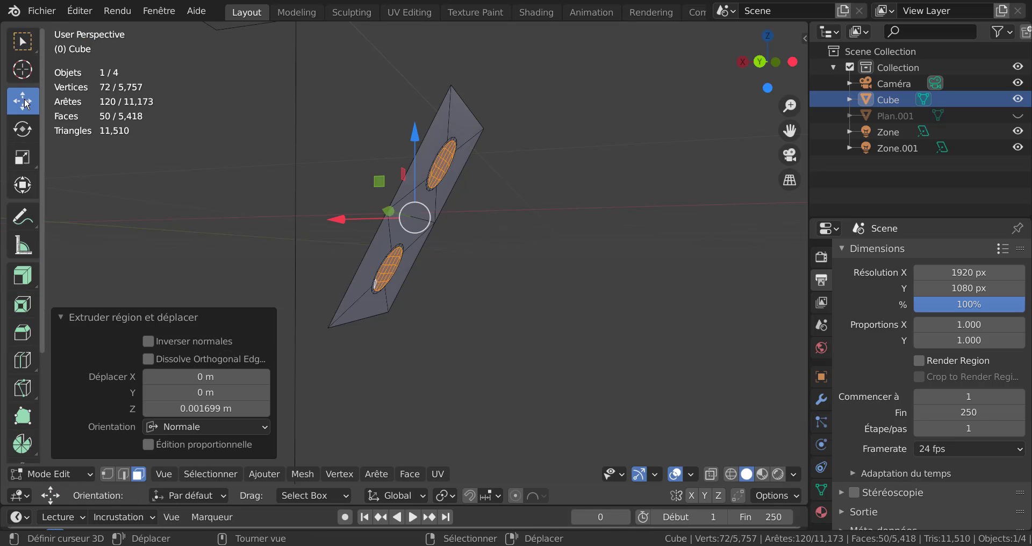
pyautogui.moveTo(496, 301); pyautogui.dragTo(335, 245, button='middle')
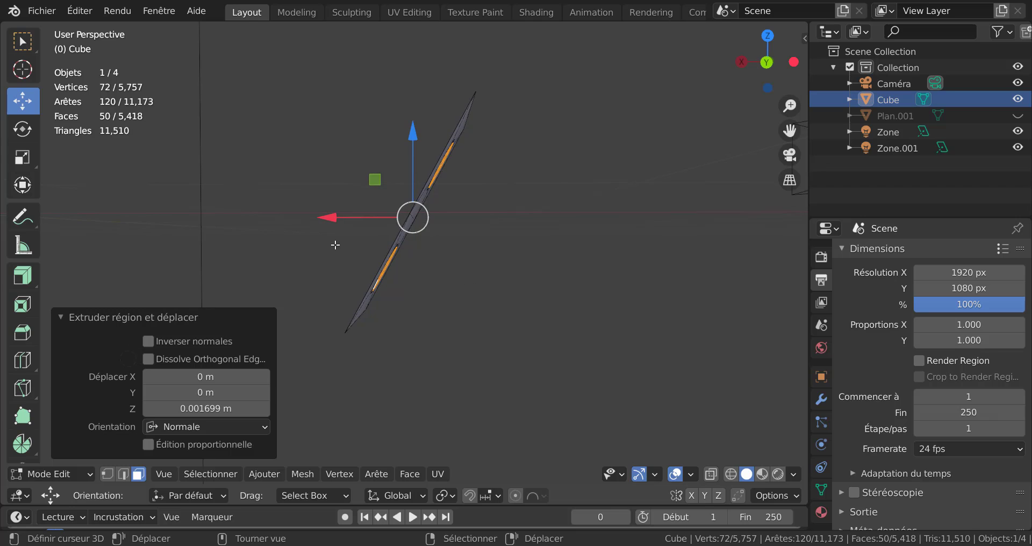
pyautogui.moveTo(325, 218); pyautogui.dragTo(285, 219)
# Expand the selection over the recess walls and rims, and create a new material with a mid-grey base colour.
pyautogui.moveTo(438, 265); pyautogui.dragTo(385, 262, button='middle')
pyautogui.scroll(2, 410, 241)
pyautogui.moveTo(470, 208); pyautogui.dragTo(483, 208, button='middle')
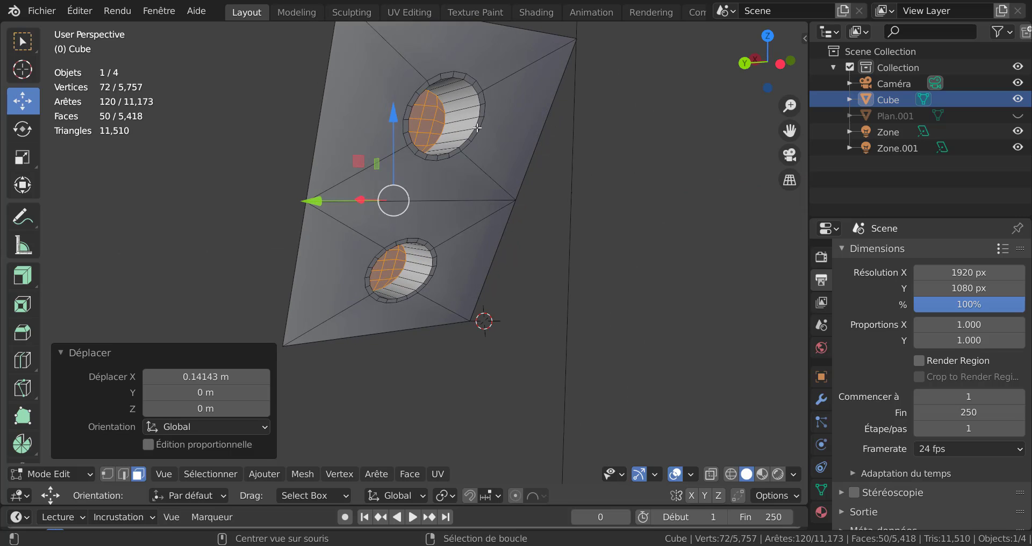
pyautogui.moveTo(617, 232); pyautogui.dragTo(605, 234, button='middle')
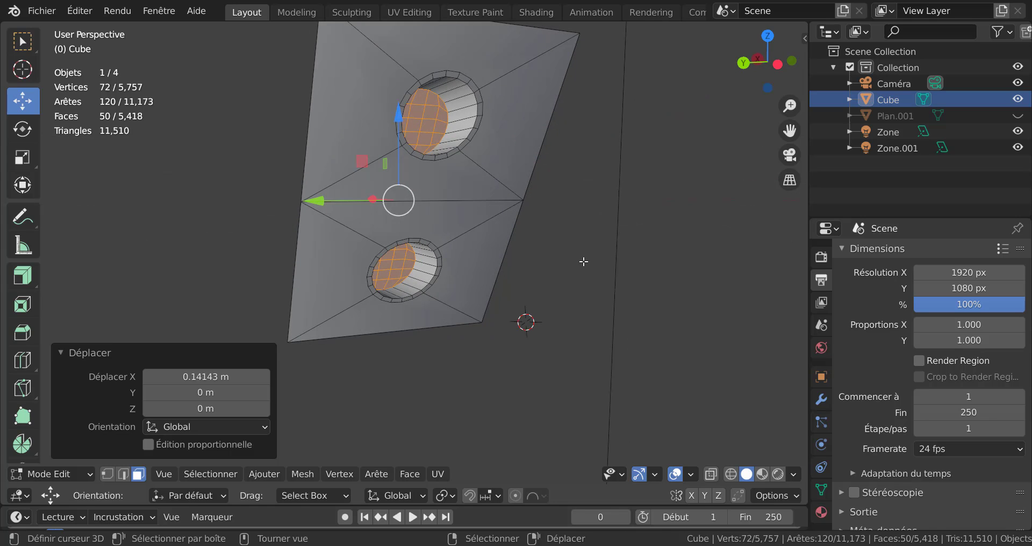
pyautogui.press('ctrl+KP_Add')
pyautogui.press('ctrl+KP_Add')
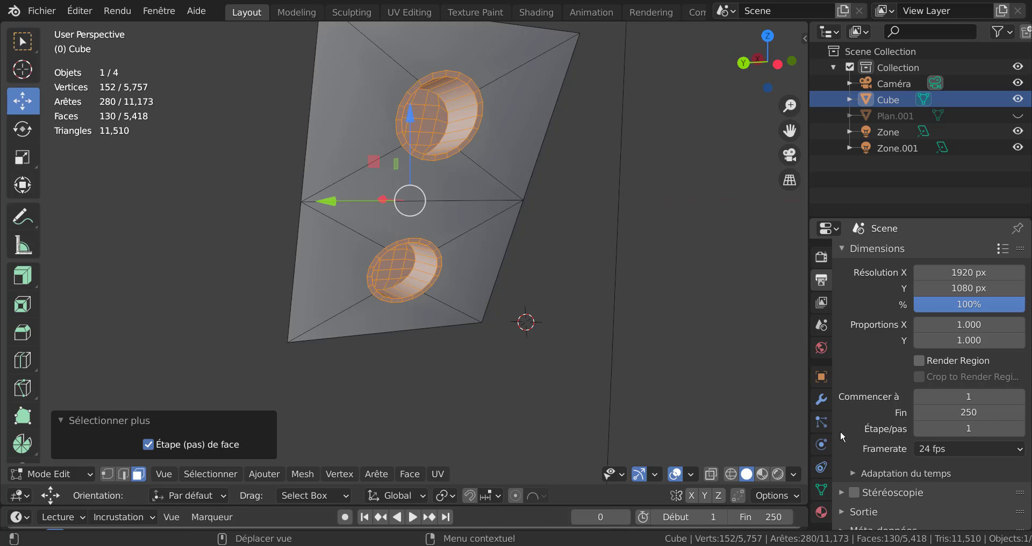
pyautogui.click(821, 511)
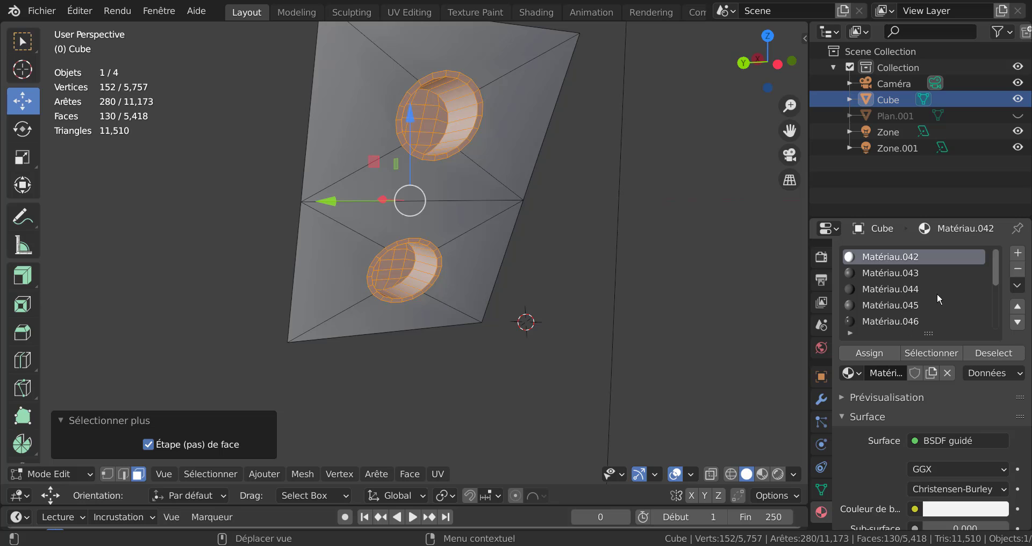
pyautogui.click(1017, 253)
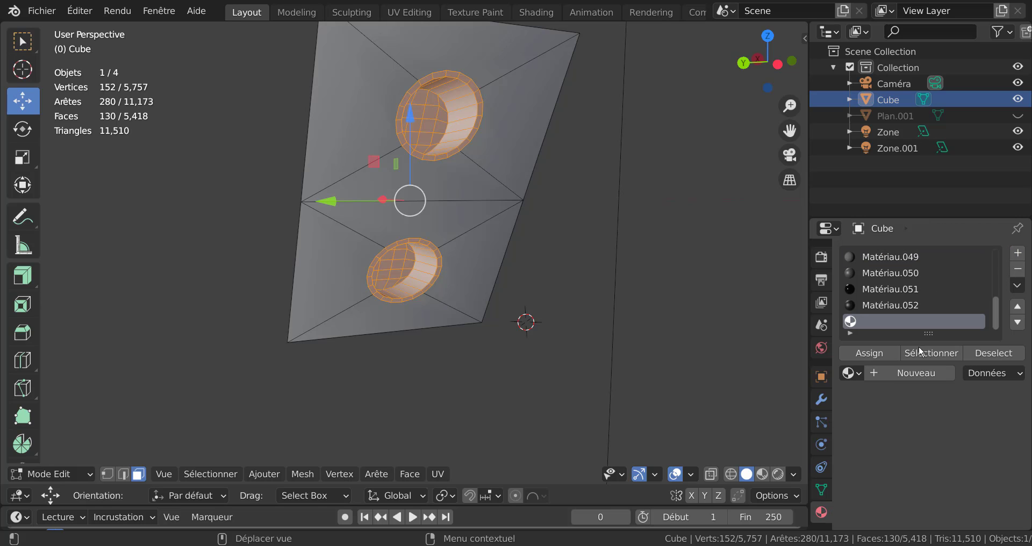
pyautogui.click(901, 372)
pyautogui.scroll(-4, 937, 380)
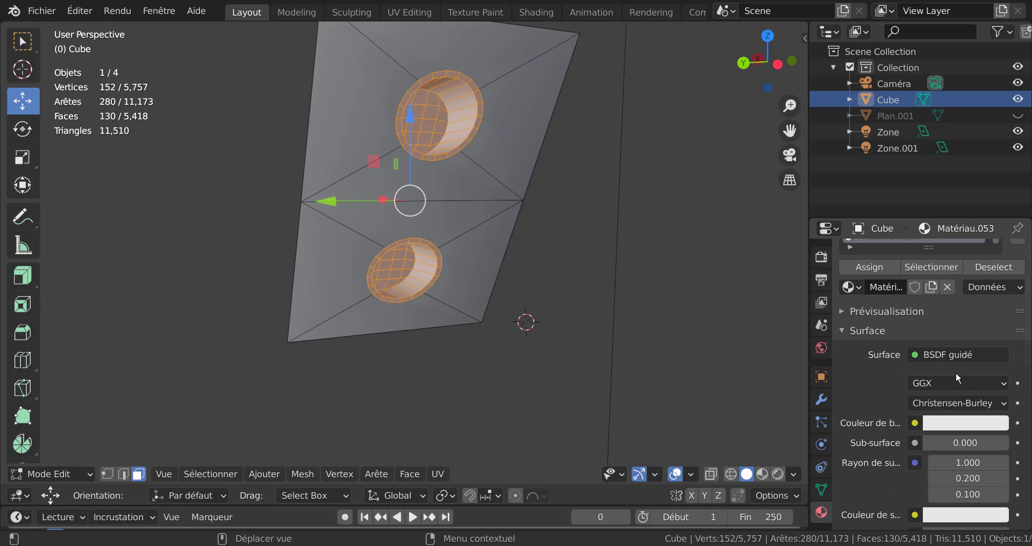
pyautogui.click(966, 423)
pyautogui.moveTo(995, 215); pyautogui.dragTo(995, 247)
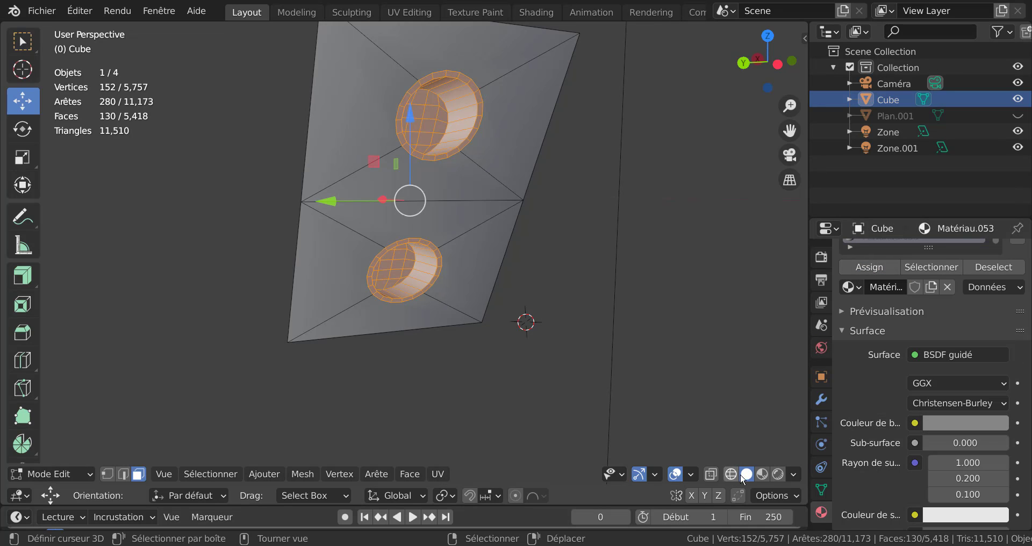
# Display the model in material preview shading and examine both circular recesses in object and edit modes.
pyautogui.click(761, 474)
pyautogui.press('Tab')
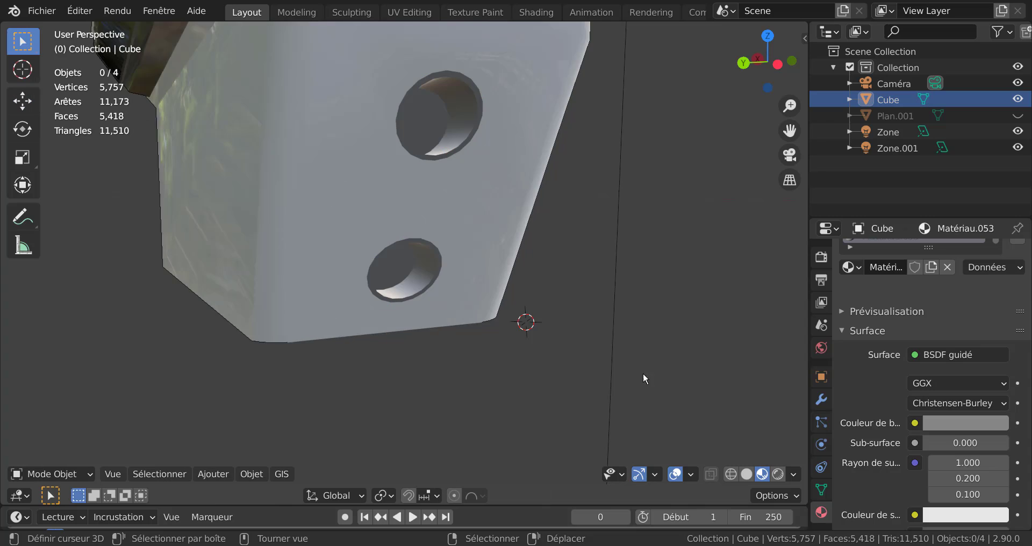
pyautogui.press('Tab')
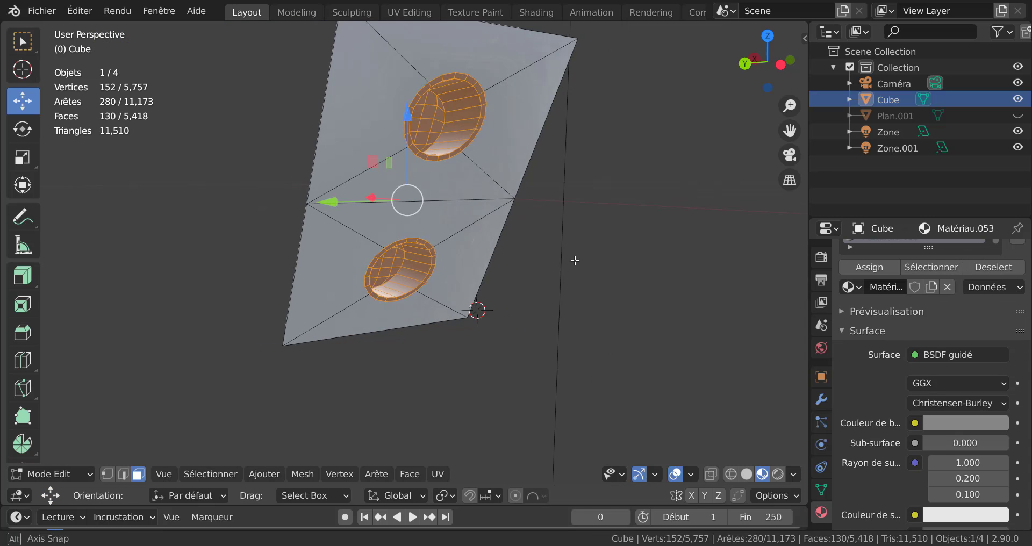
pyautogui.press('Tab')
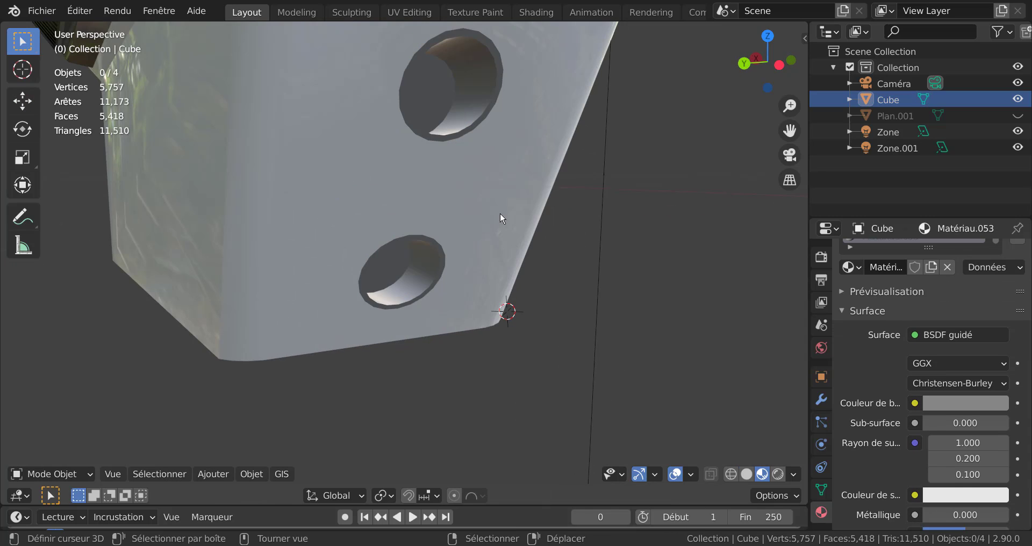
pyautogui.press('Tab')
pyautogui.moveTo(500, 212); pyautogui.dragTo(487, 239, button='middle')
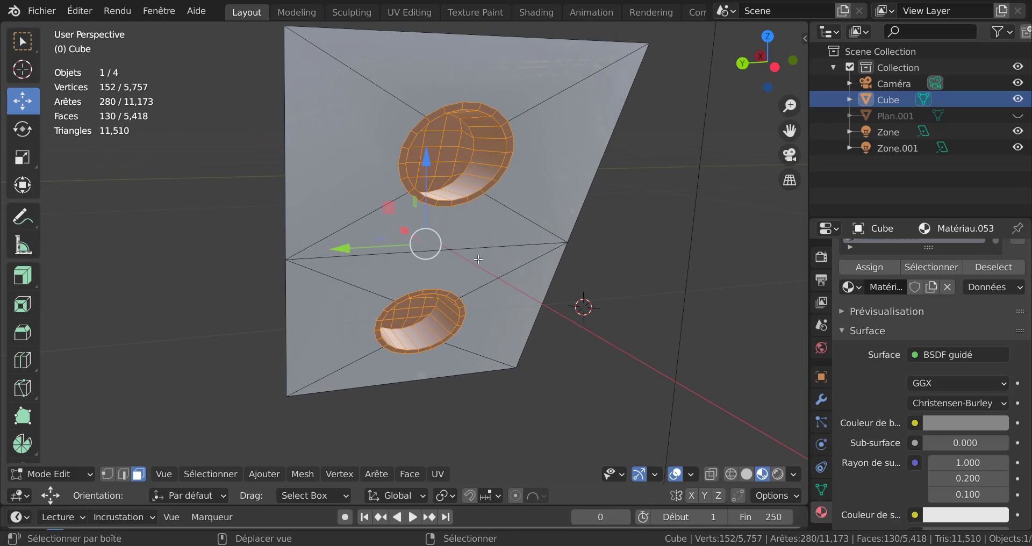
pyautogui.scroll(1, 460, 237)
pyautogui.moveTo(463, 148); pyautogui.dragTo(434, 116, button='middle')
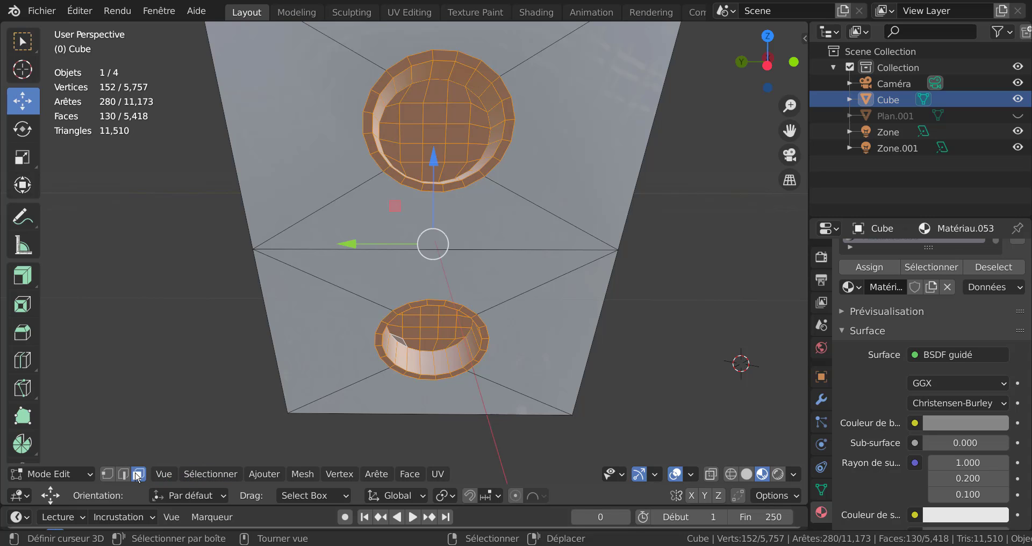
# Select all coplanar faces at the bottom of both circular recesses and delete them.
pyautogui.press('super')
pyautogui.click(435, 128)
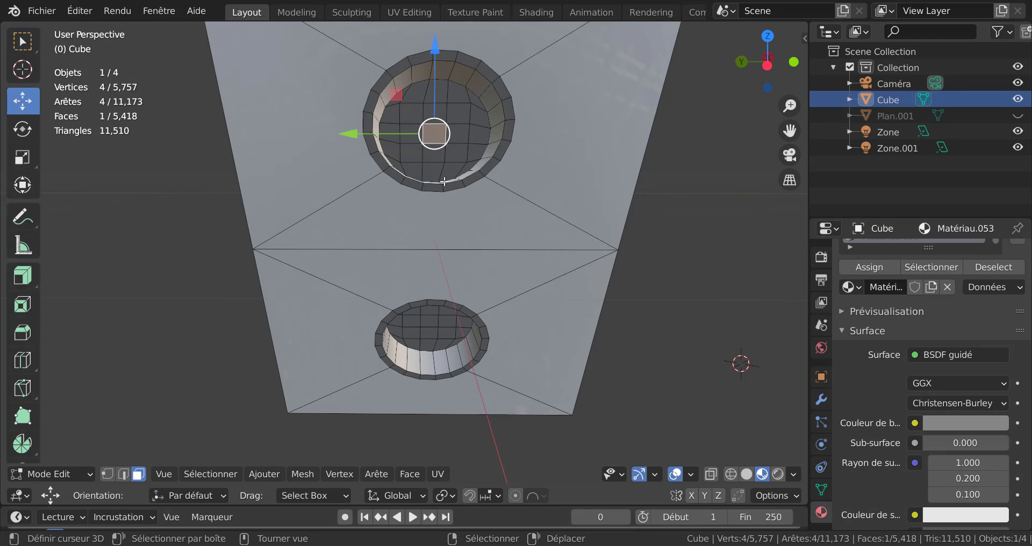
pyautogui.keyDown('shift'); pyautogui.click(447, 332); pyautogui.keyUp('shift')
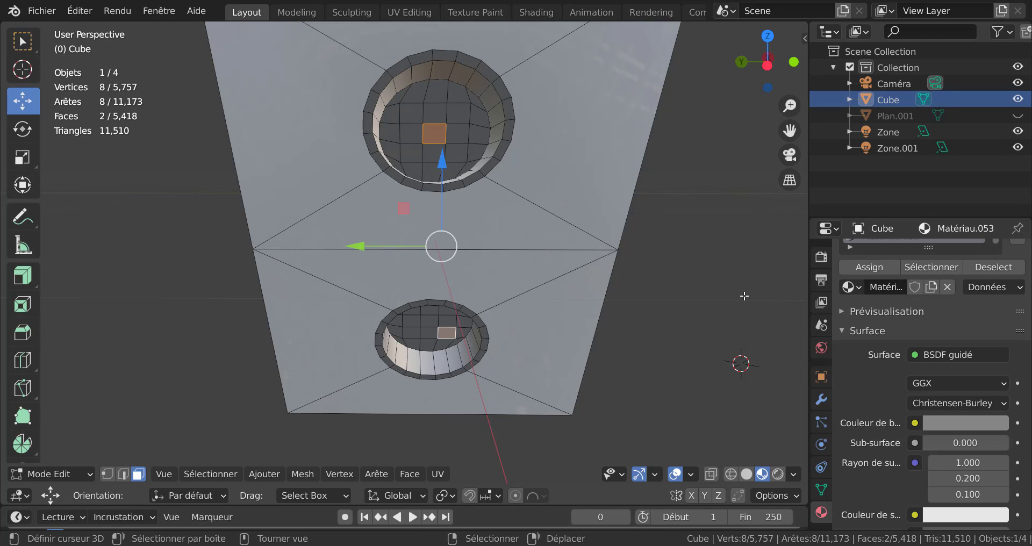
pyautogui.press('q')
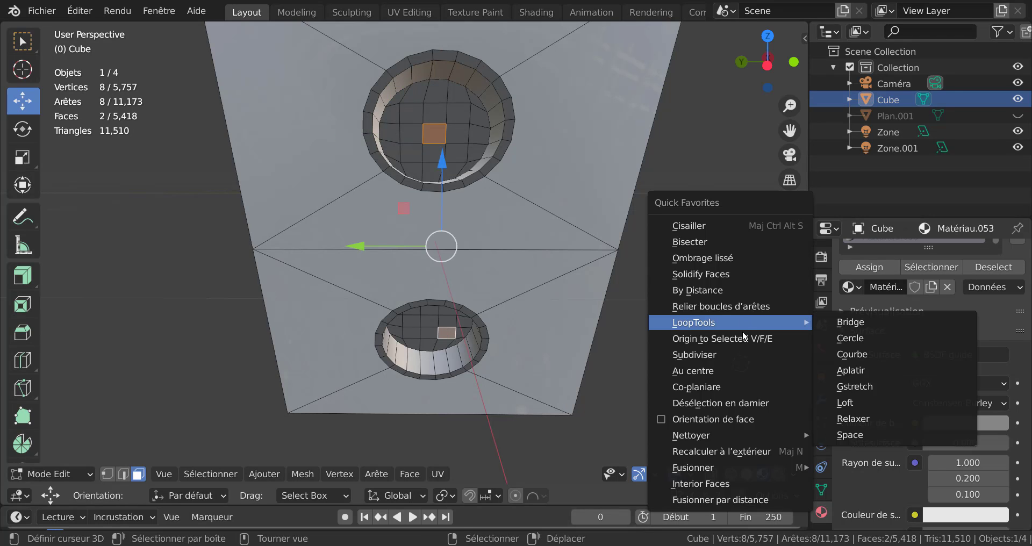
pyautogui.click(737, 386)
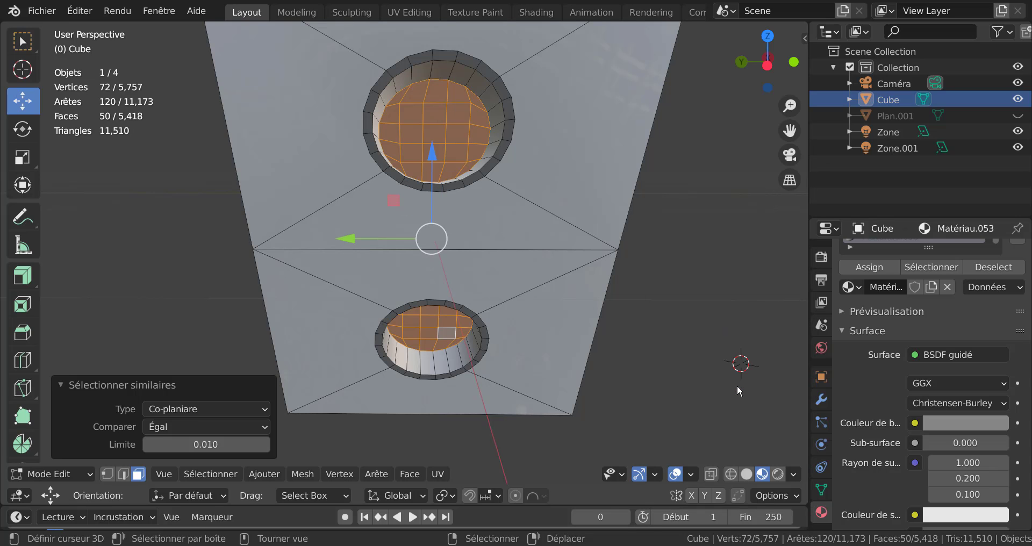
pyautogui.moveTo(642, 303); pyautogui.dragTo(674, 327, button='middle')
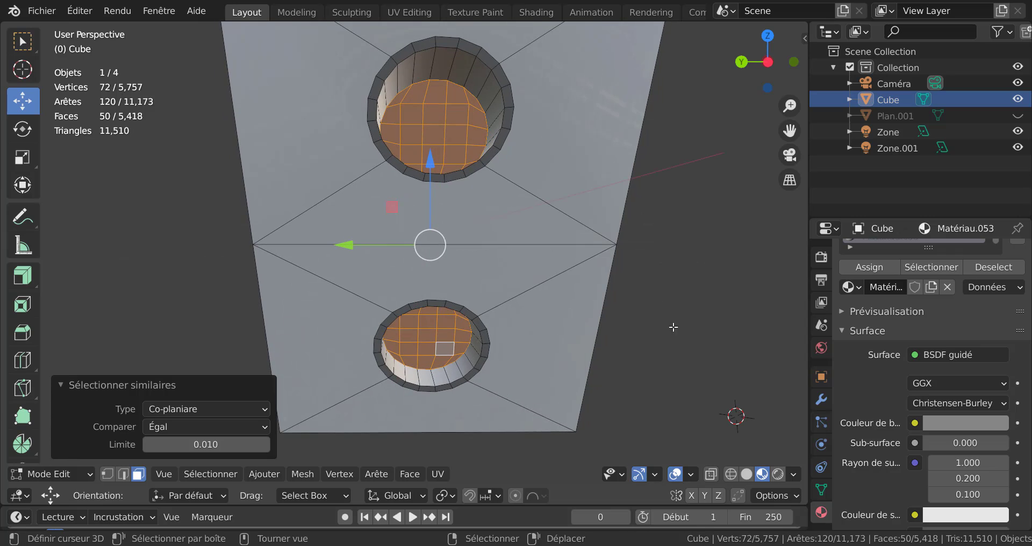
pyautogui.press('x')
pyautogui.click(691, 374)
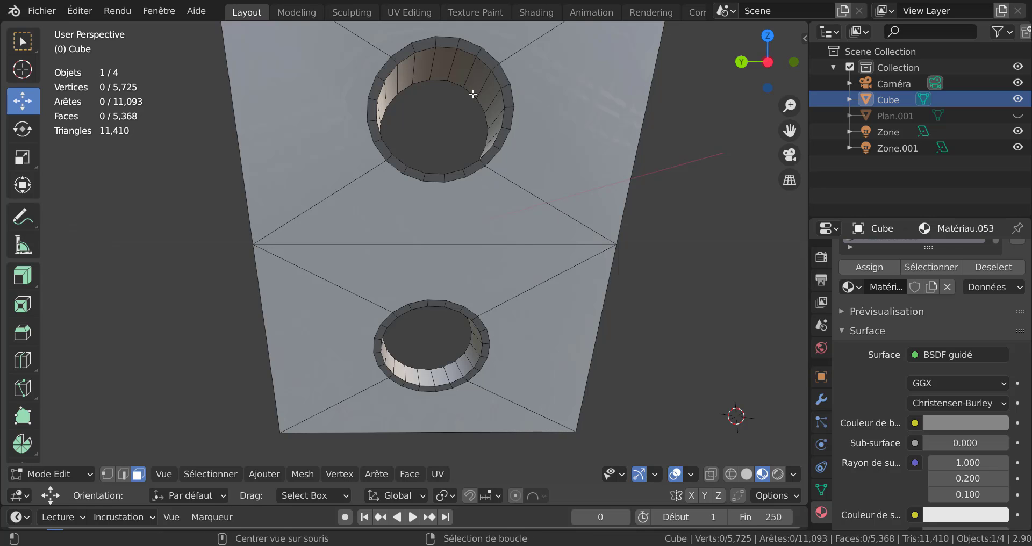
# Set the pivot point to Origines individuelles and try to grid-fill the inner edge loops of both recesses together.
pyautogui.click(123, 474)
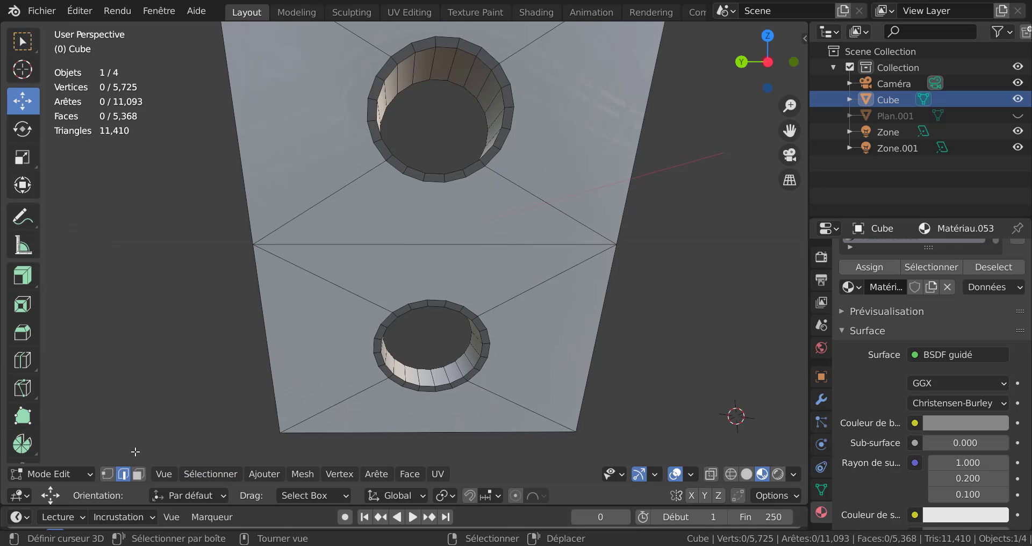
pyautogui.keyDown('alt'); pyautogui.click(473, 88); pyautogui.keyUp('alt')
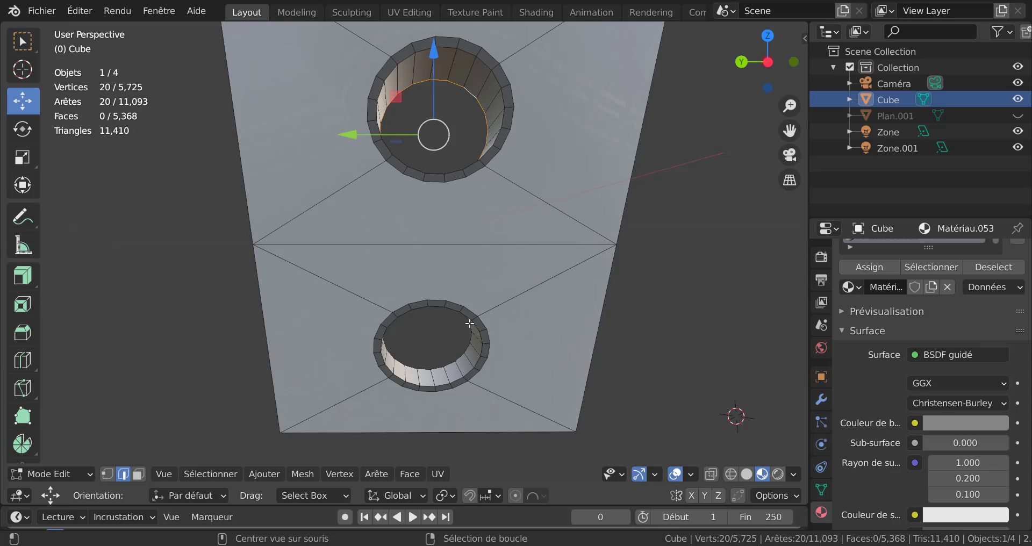
pyautogui.keyDown('alt'); pyautogui.keyDown('shift'); pyautogui.click(456, 355); pyautogui.keyUp('shift'); pyautogui.keyUp('alt')
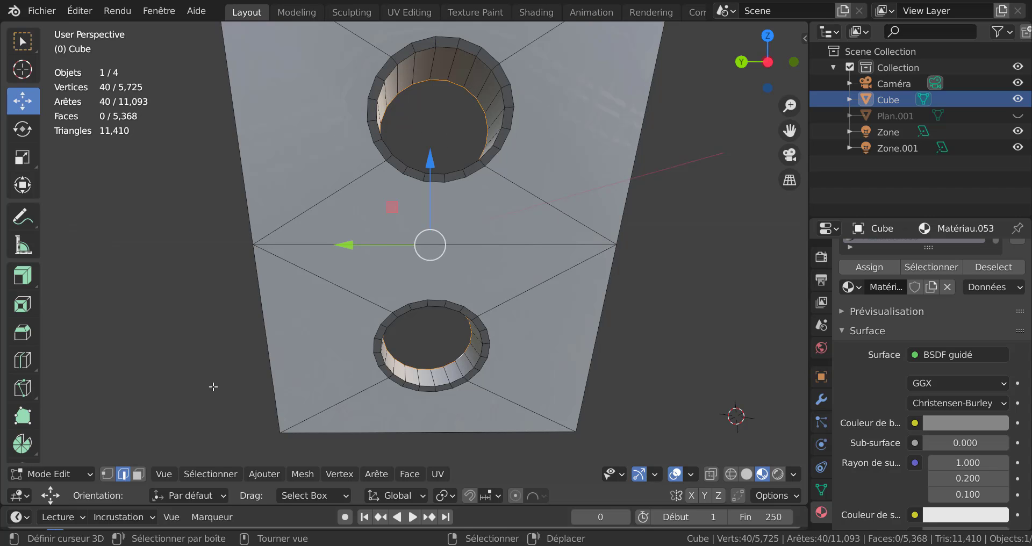
pyautogui.click(444, 495)
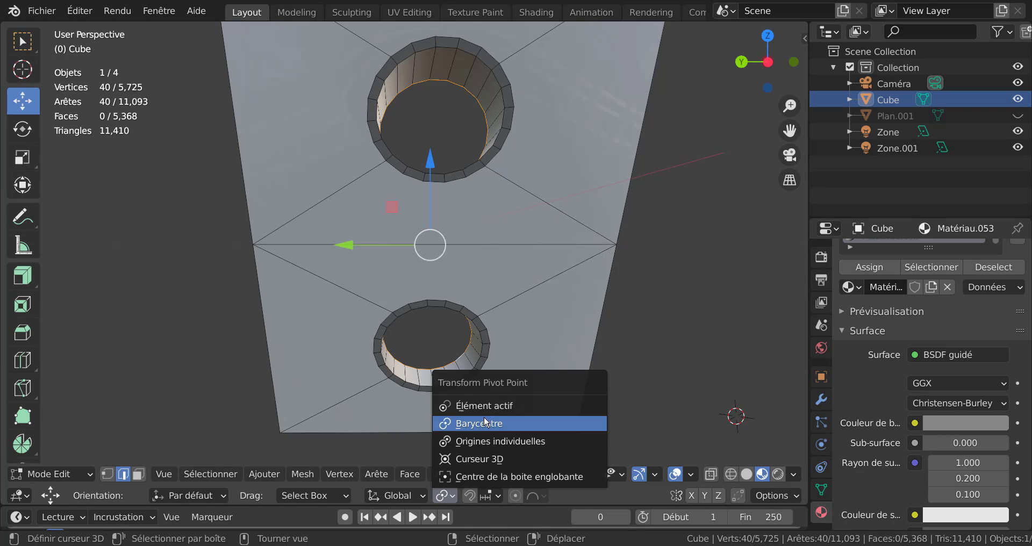
pyautogui.click(490, 442)
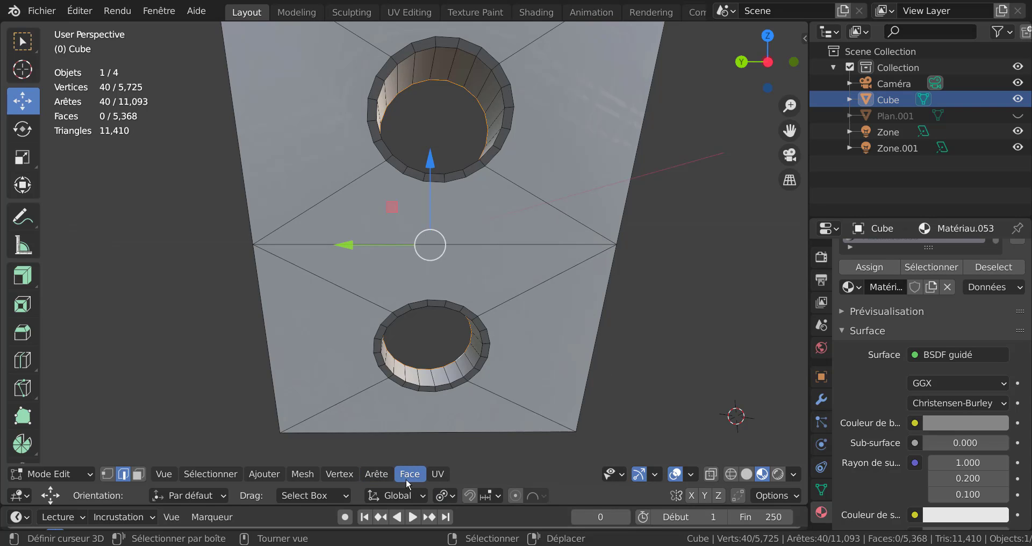
pyautogui.click(407, 477)
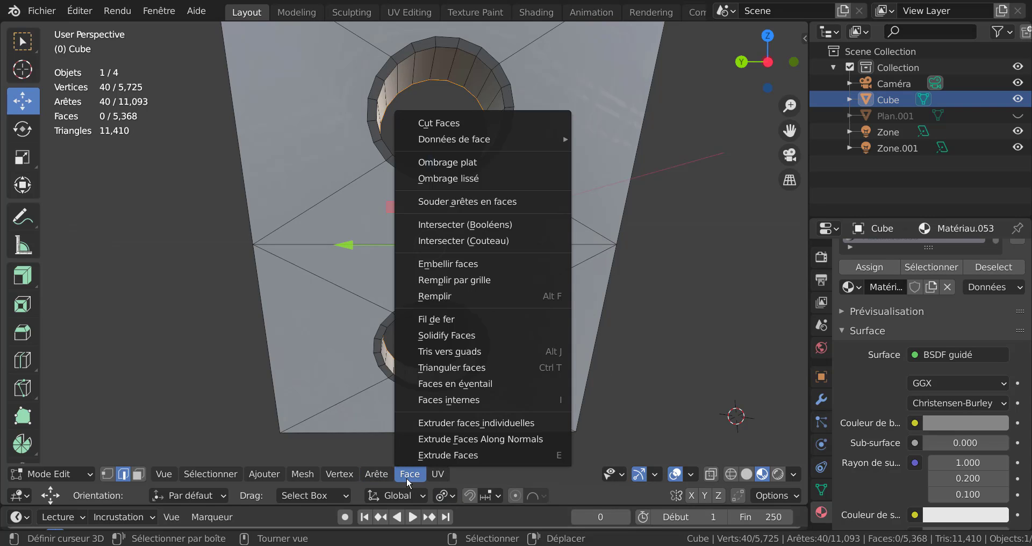
pyautogui.click(453, 280)
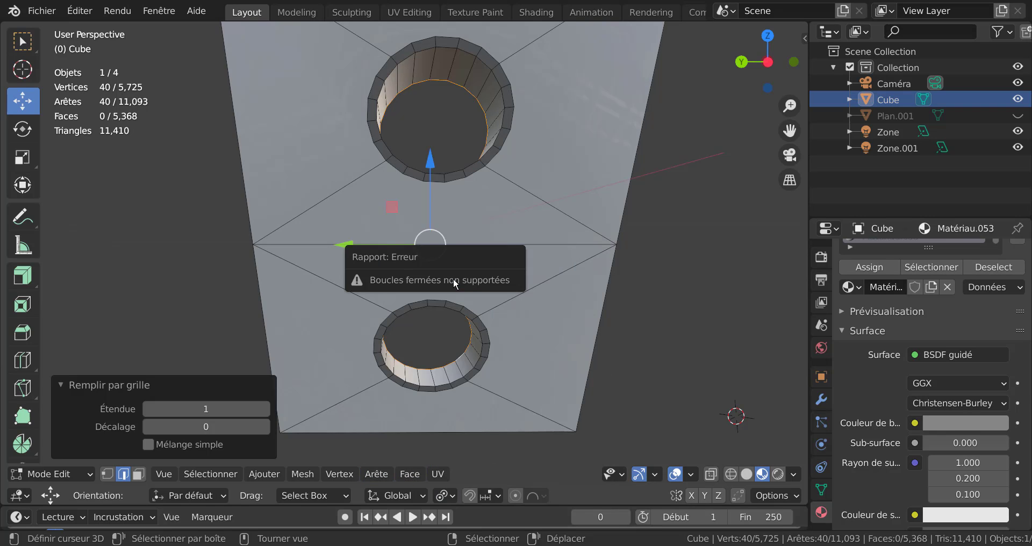
# Close the inner edge loop of the upper recess with Remplir par grille.
pyautogui.keyDown('alt'); pyautogui.click(477, 101); pyautogui.keyUp('alt')
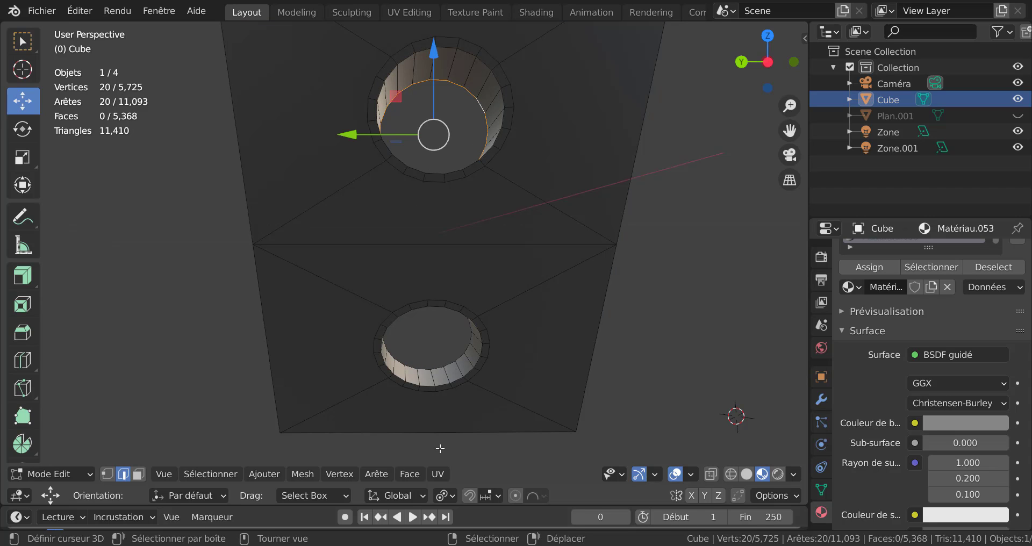
pyautogui.click(411, 475)
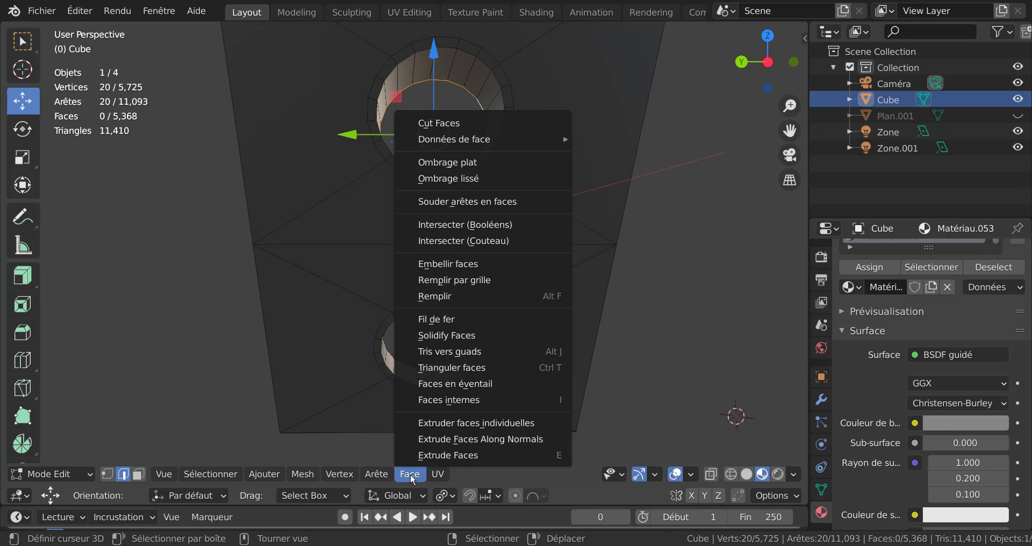
pyautogui.click(447, 280)
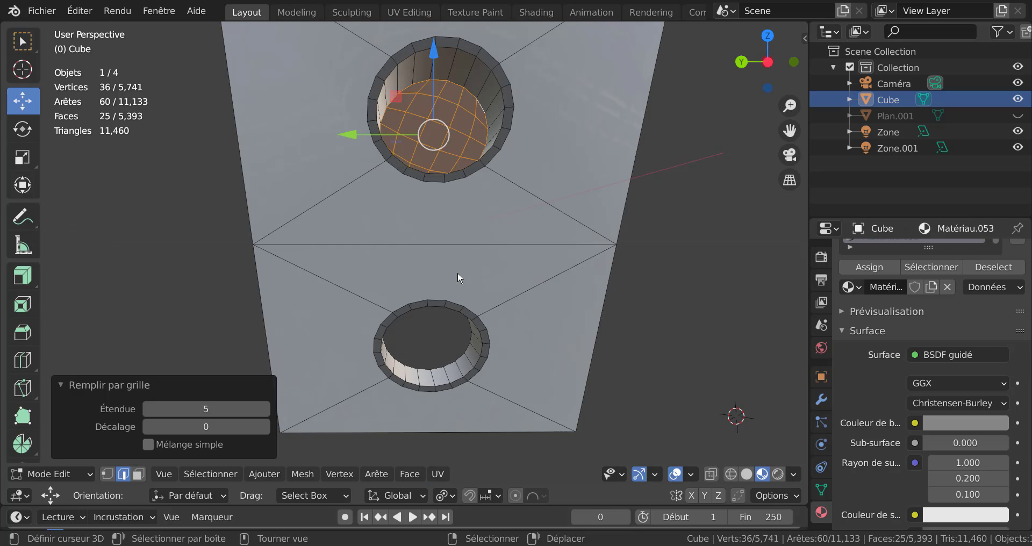
# Set the Décalage of the upper recess's grid fill to 1 so its grid is realigned.
pyautogui.moveTo(522, 277); pyautogui.dragTo(528, 293, button='middle')
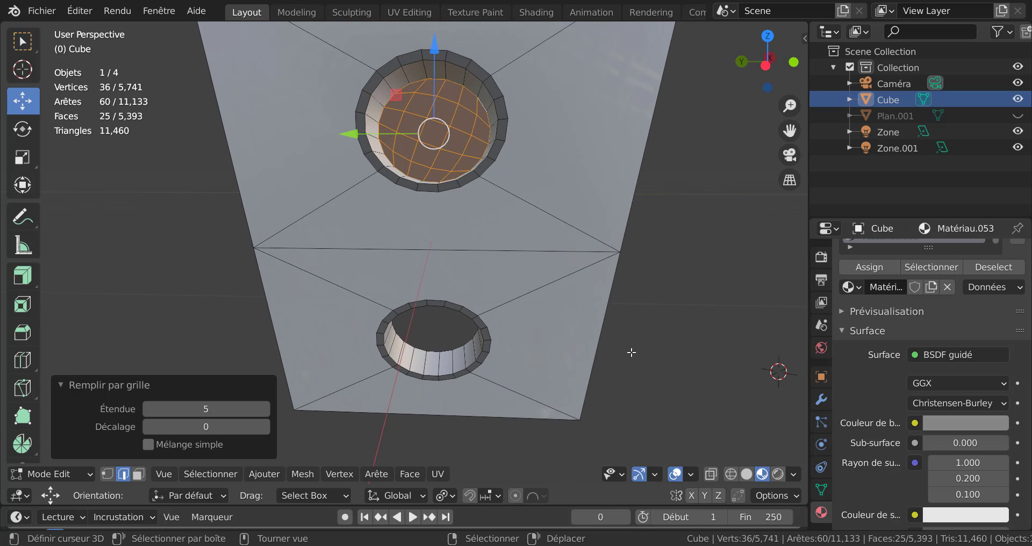
pyautogui.click(147, 427)
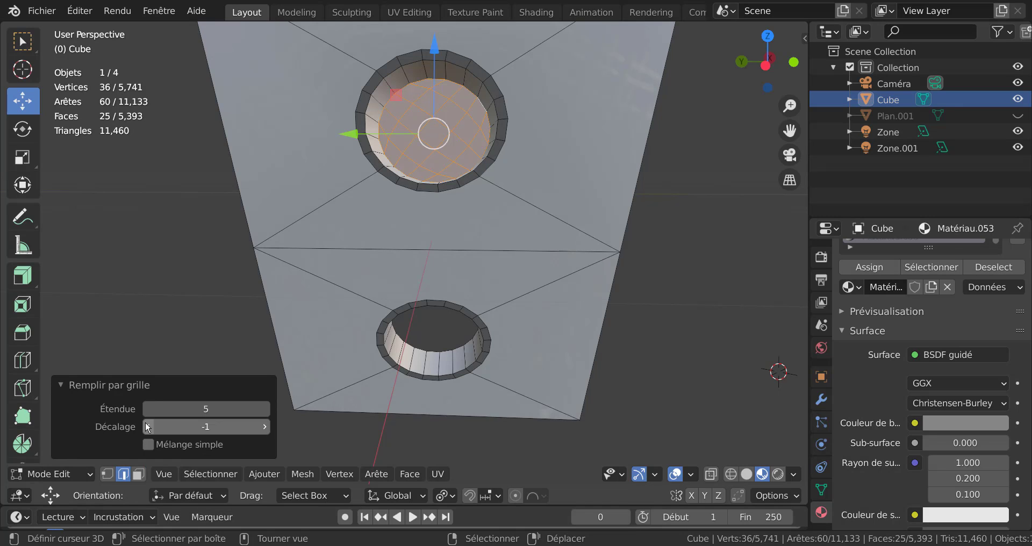
pyautogui.click(264, 426)
pyautogui.click(264, 427)
pyautogui.moveTo(635, 281)
pyautogui.mouseDown(button='middle')
pyautogui.moveTo(637, 291)
pyautogui.moveTo(642, 278)
pyautogui.mouseUp(button='middle')
# Select the inner edge loop of the lower recess and close it with Remplir par grille.
pyautogui.moveTo(505, 378); pyautogui.dragTo(465, 362, button='middle')
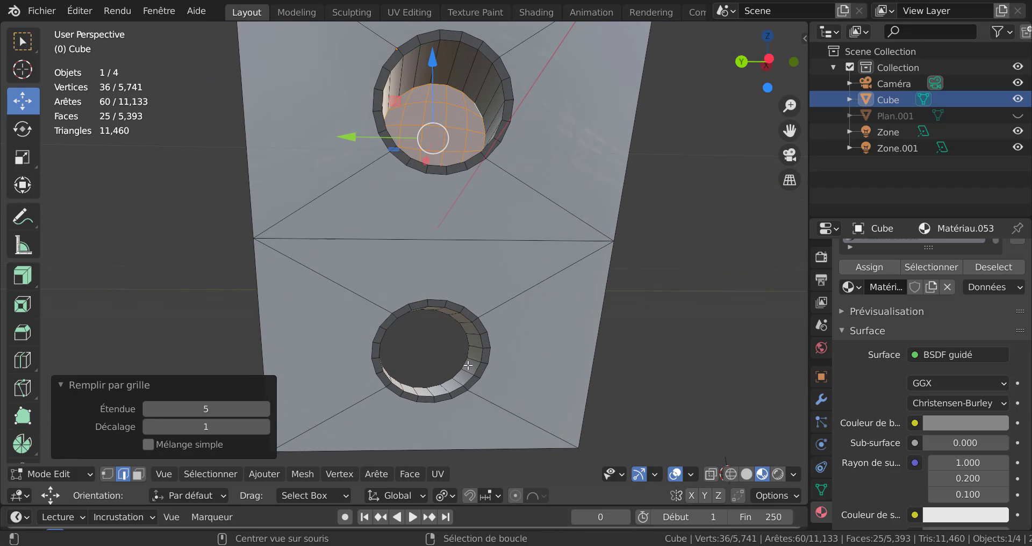
pyautogui.keyDown('alt'); pyautogui.click(465, 362); pyautogui.keyUp('alt')
pyautogui.moveTo(679, 358); pyautogui.dragTo(681, 344, button='middle')
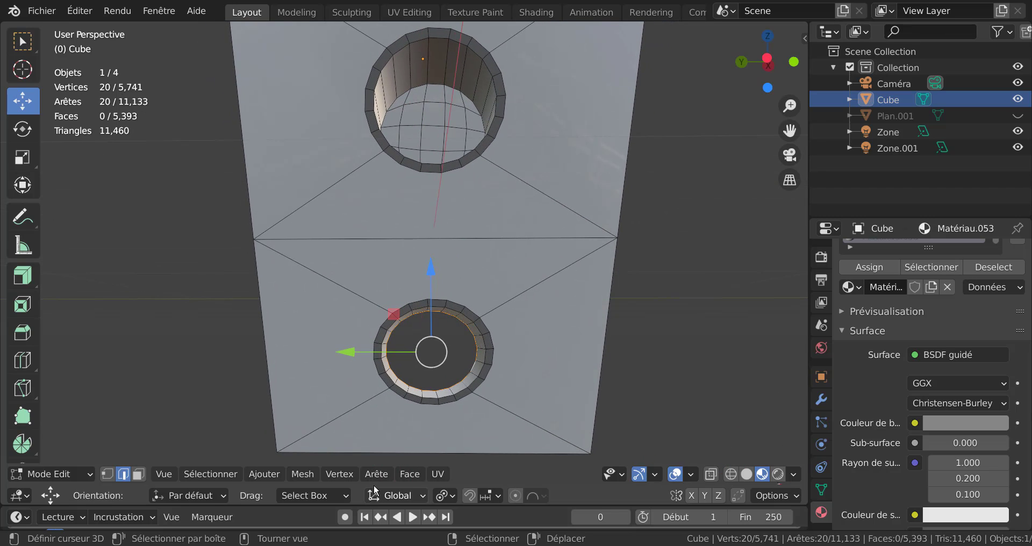
pyautogui.click(411, 474)
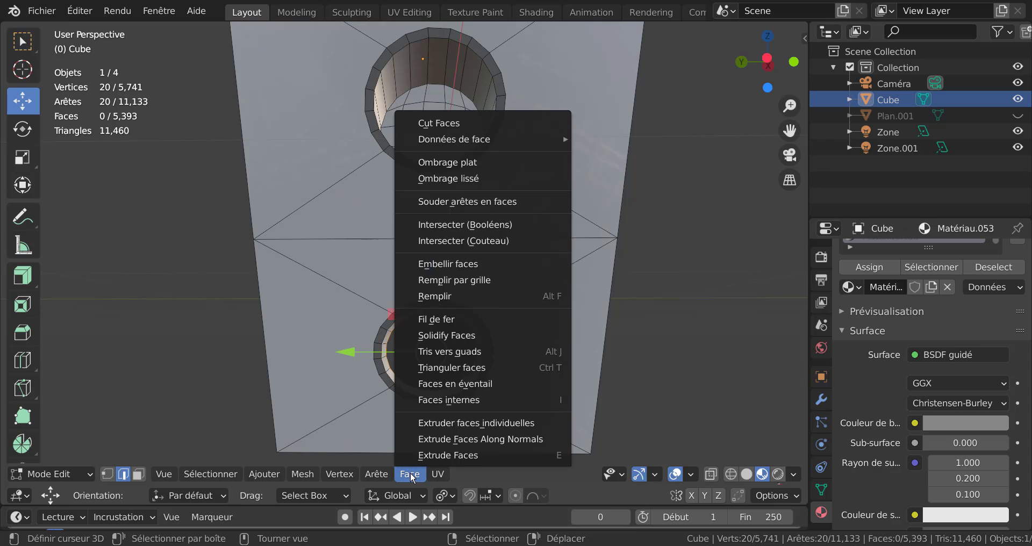
pyautogui.click(436, 281)
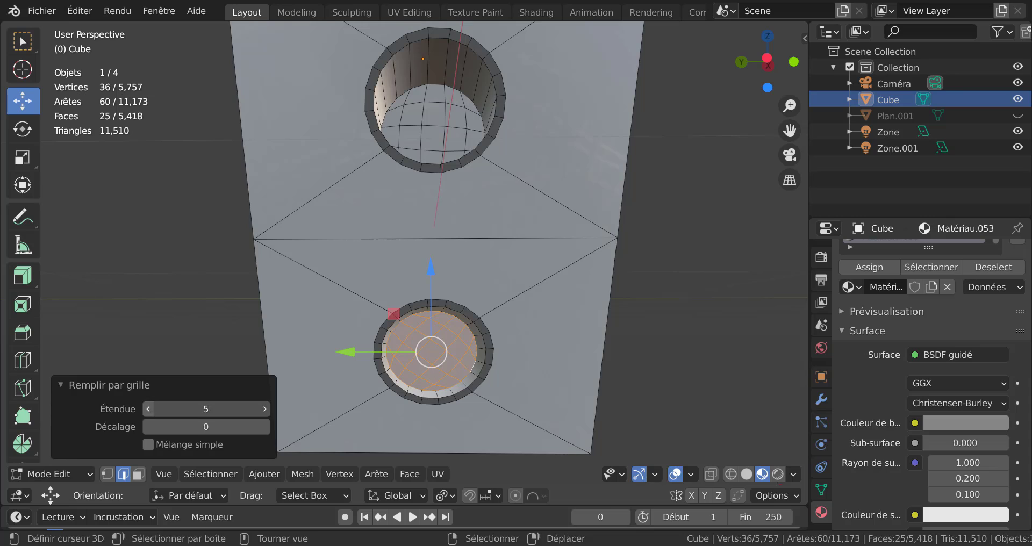
# Try several Étendue values on the lower recess's grid fill, including 3 and 5, ending at 6.
pyautogui.click(147, 408)
pyautogui.click(148, 410)
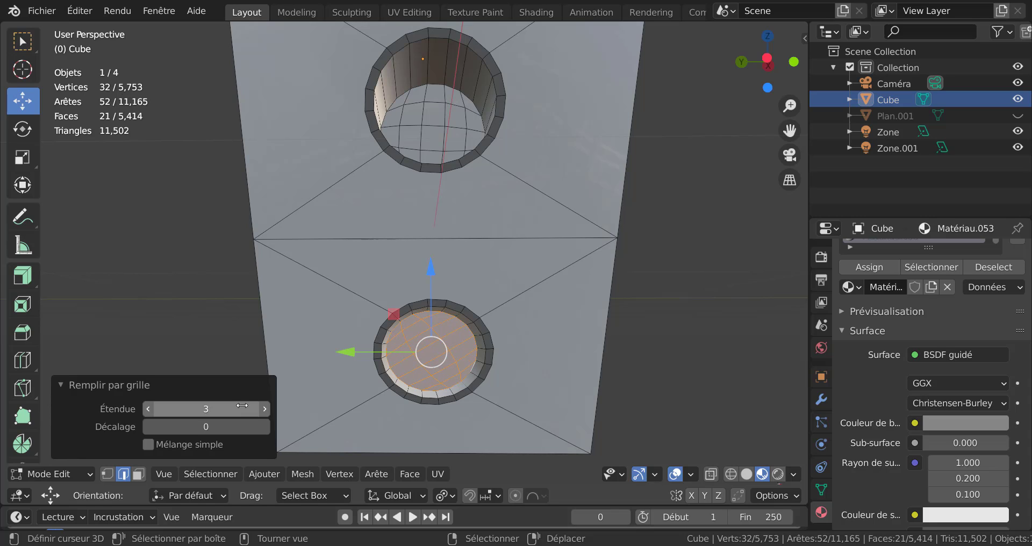
pyautogui.click(264, 410)
pyautogui.click(263, 409)
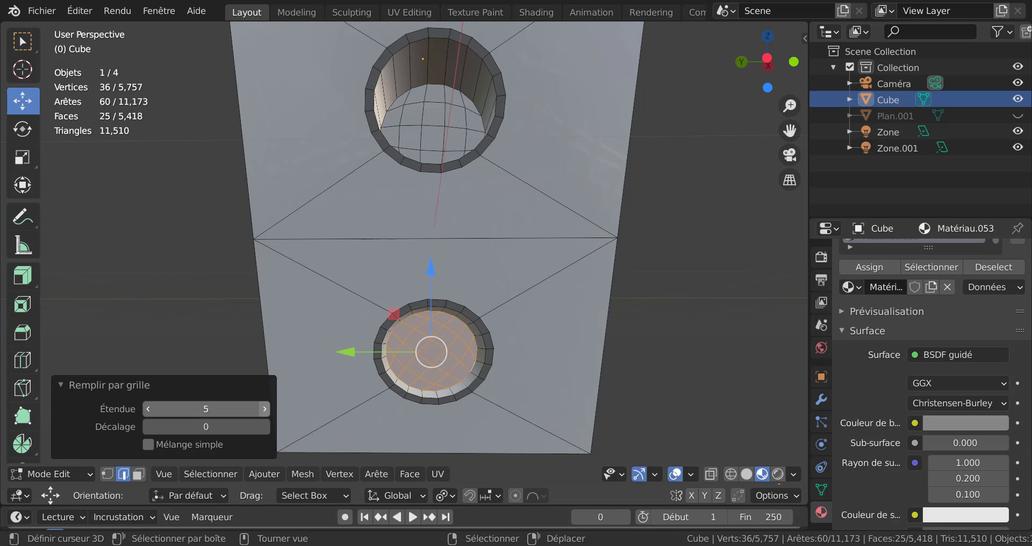
pyautogui.click(264, 409)
pyautogui.click(264, 409)
pyautogui.click(148, 405)
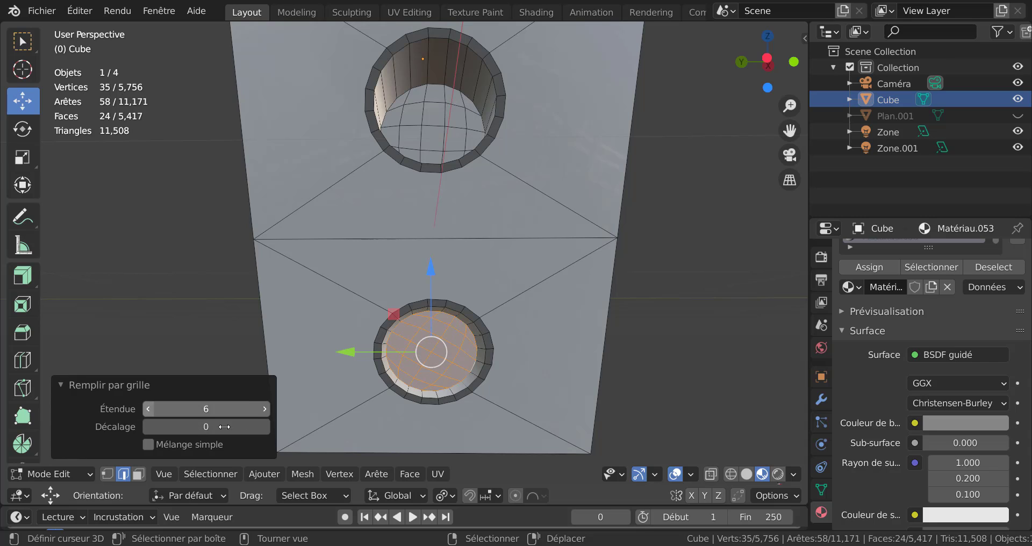
# Set the lower recess's grid fill to Étendue 5 and Décalage 2.
pyautogui.click(265, 427)
pyautogui.click(265, 427)
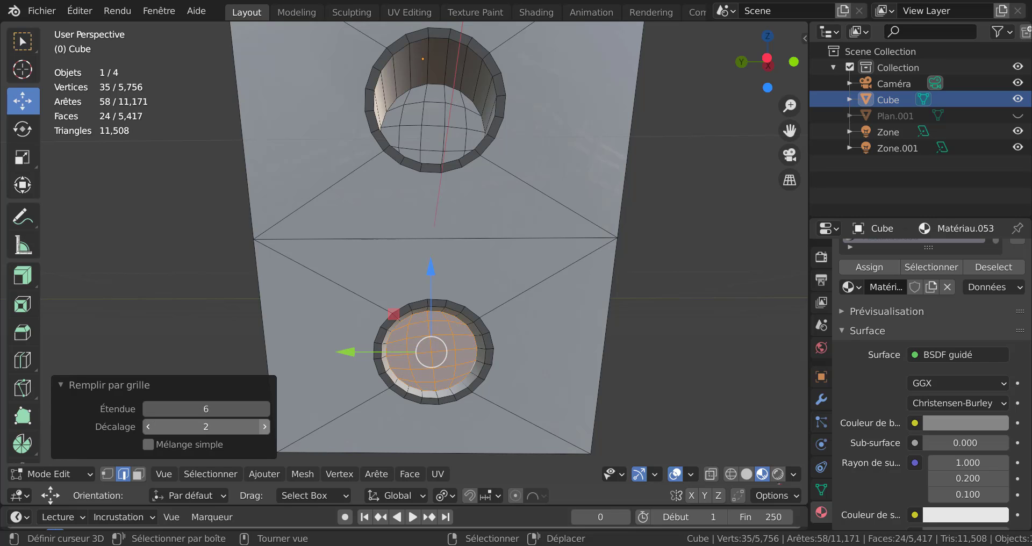
pyautogui.click(266, 409)
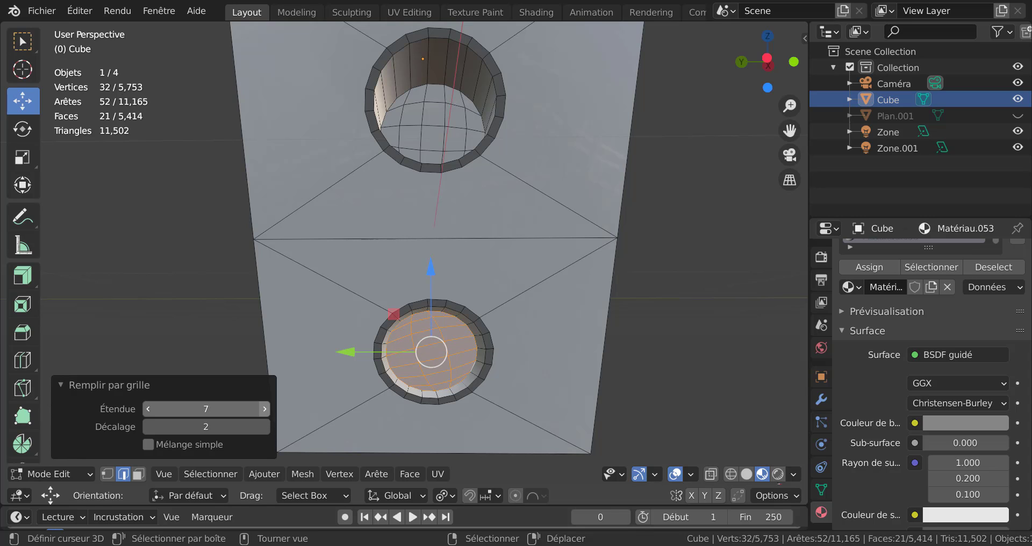
pyautogui.click(145, 407)
pyautogui.click(146, 407)
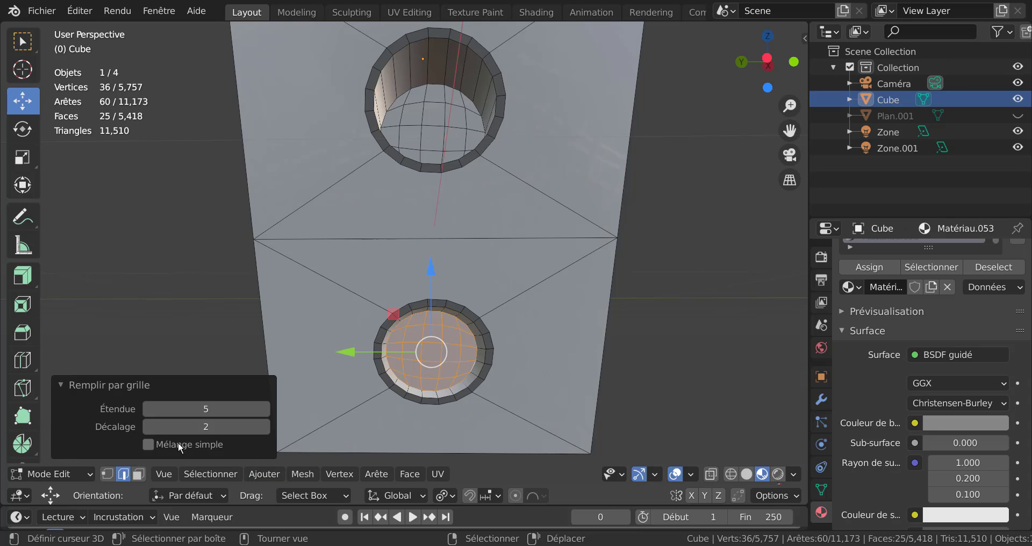
pyautogui.click(148, 427)
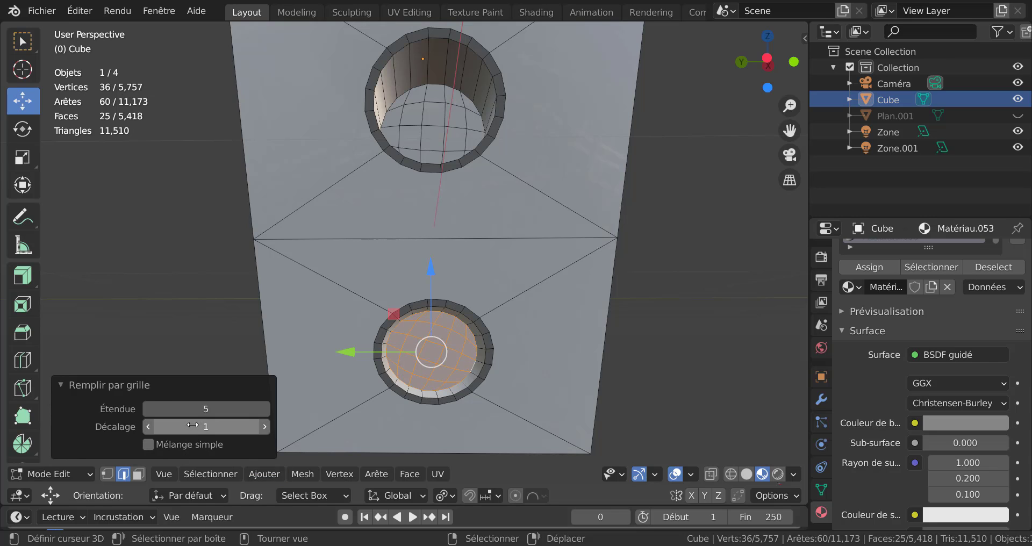
pyautogui.click(264, 427)
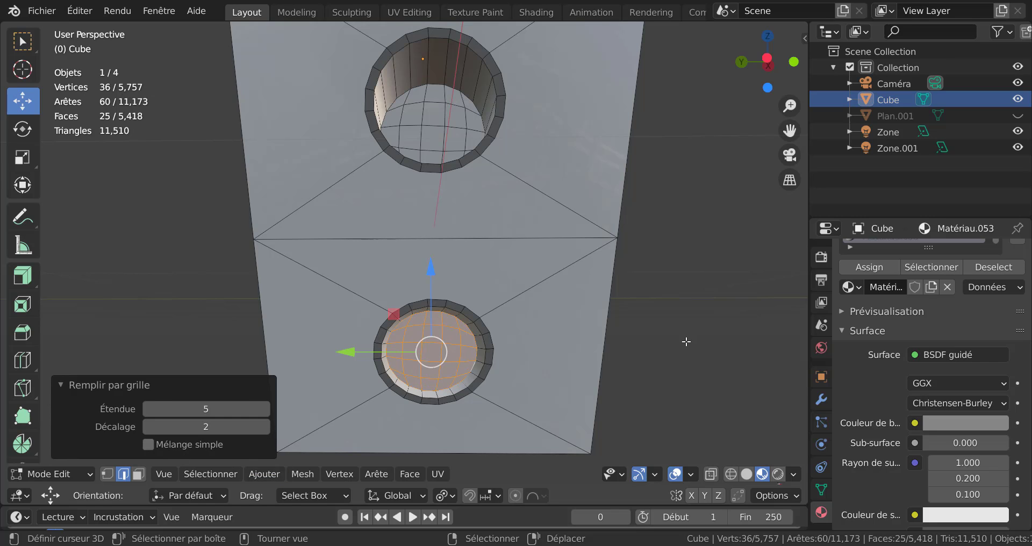
# In face selection mode, pick a central face in each recess bottom and extend the selection to all Co-planiare faces.
pyautogui.moveTo(710, 343); pyautogui.dragTo(473, 184, button='middle')
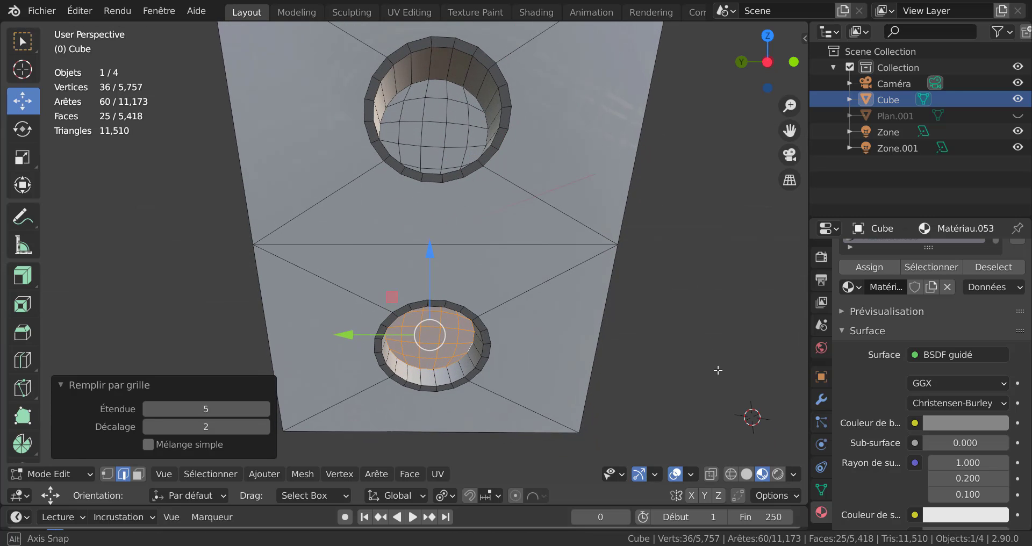
pyautogui.click(440, 133)
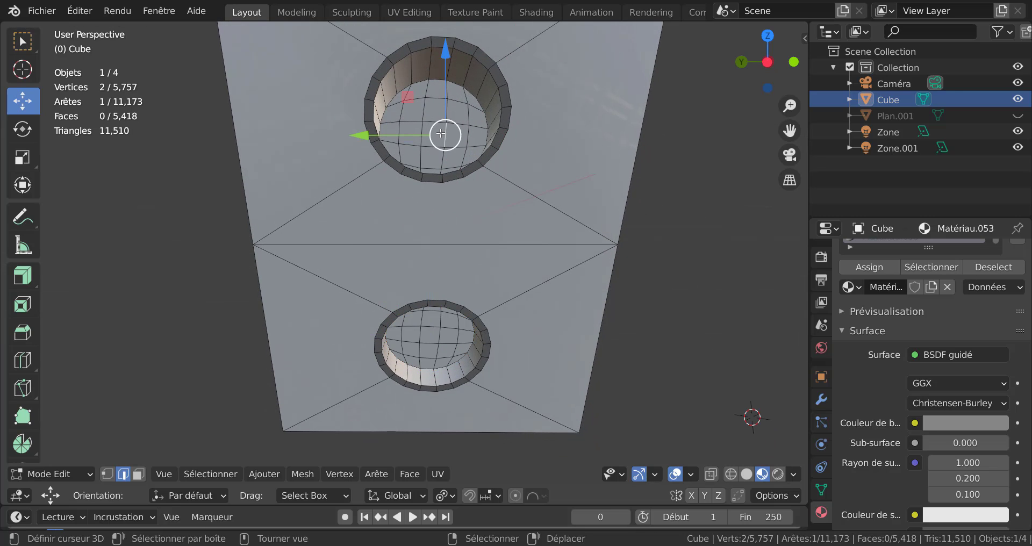
pyautogui.click(139, 474)
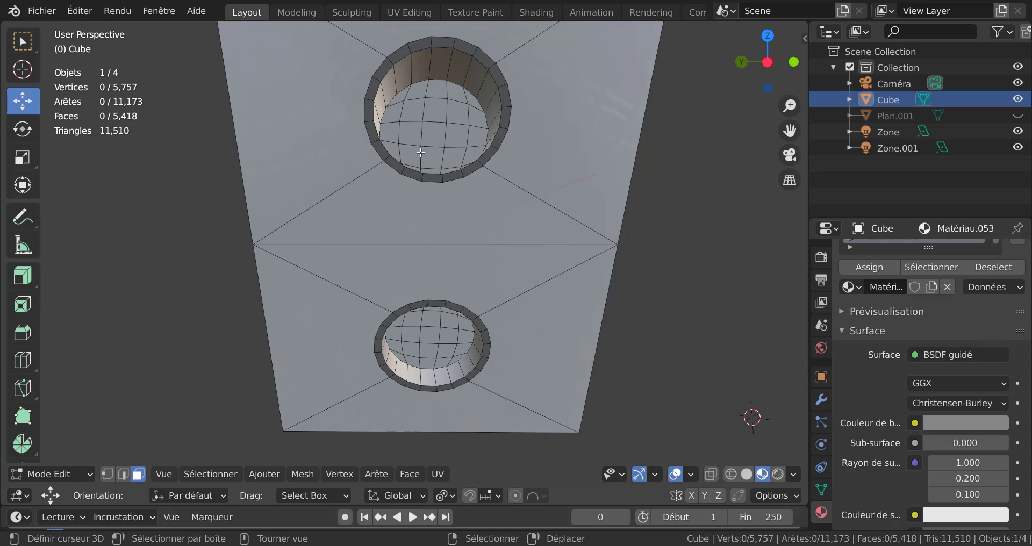
pyautogui.click(437, 127)
pyautogui.keyDown('shift'); pyautogui.click(428, 336); pyautogui.keyUp('shift')
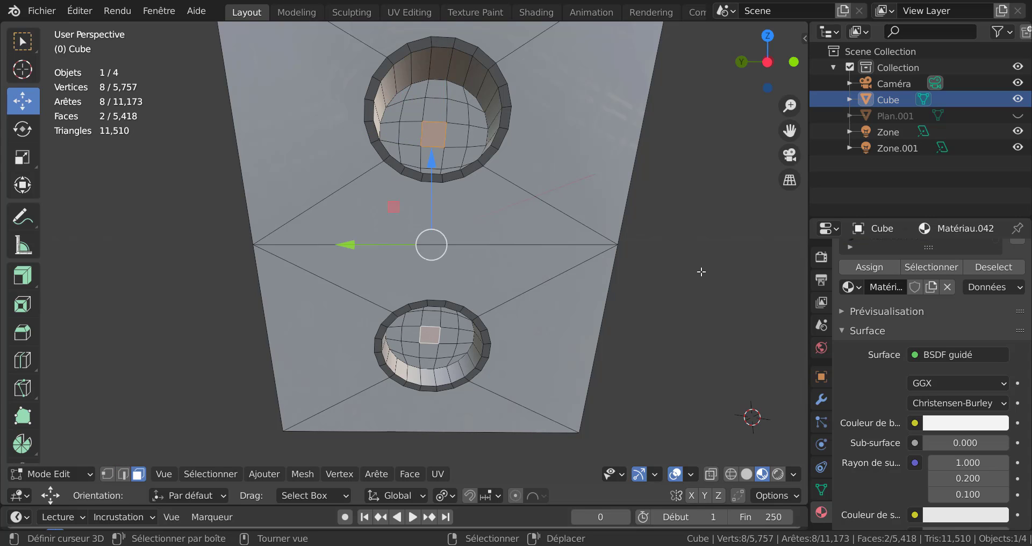
pyautogui.press('q')
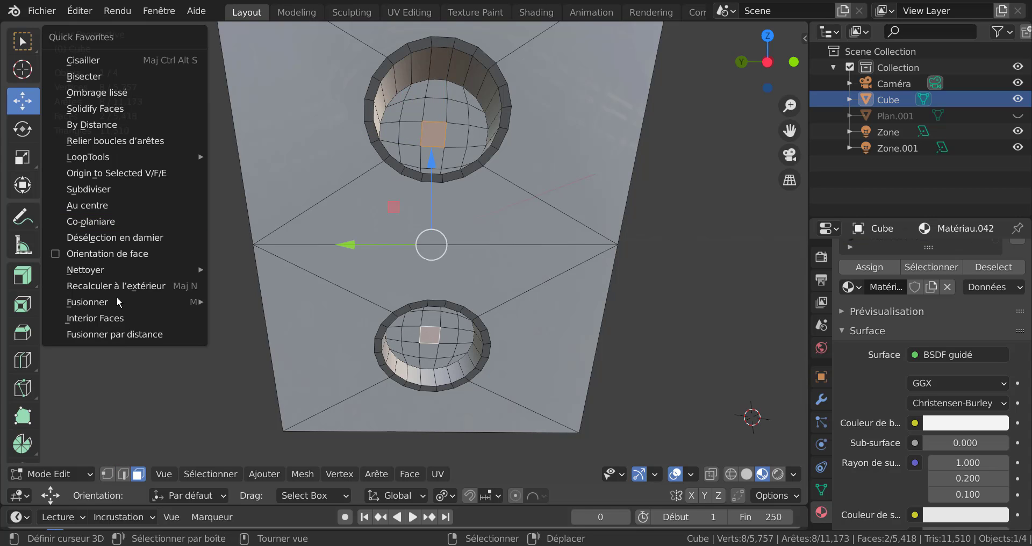
pyautogui.click(84, 223)
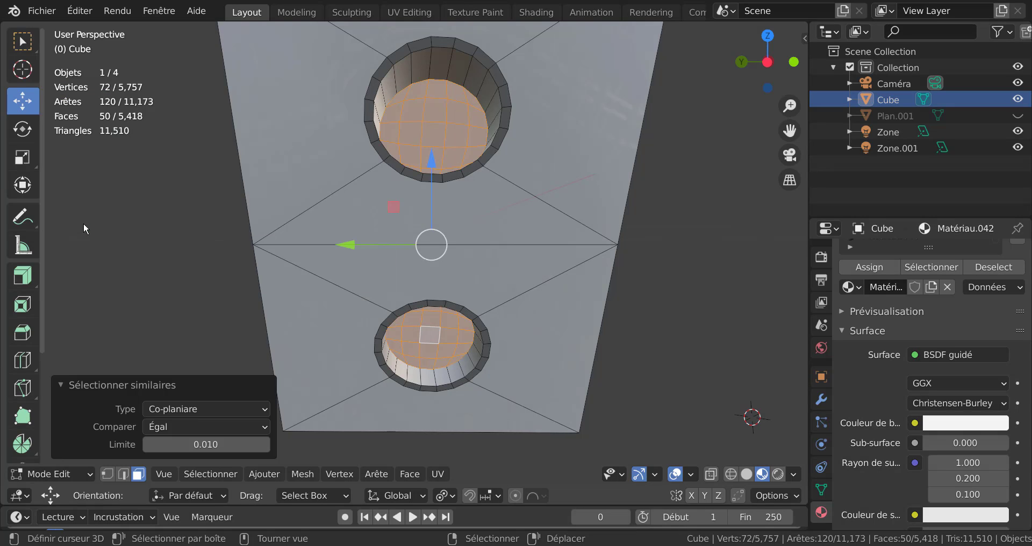
# Inset the selected recess bottom faces individually with a thickness of about 0.0097 m.
pyautogui.scroll(-2, 740, 370)
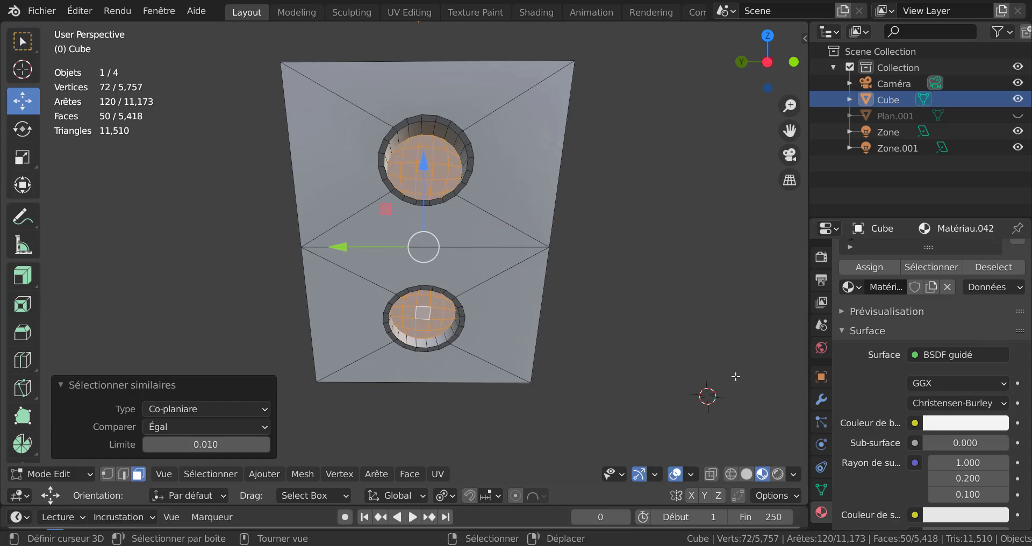
pyautogui.press('i')
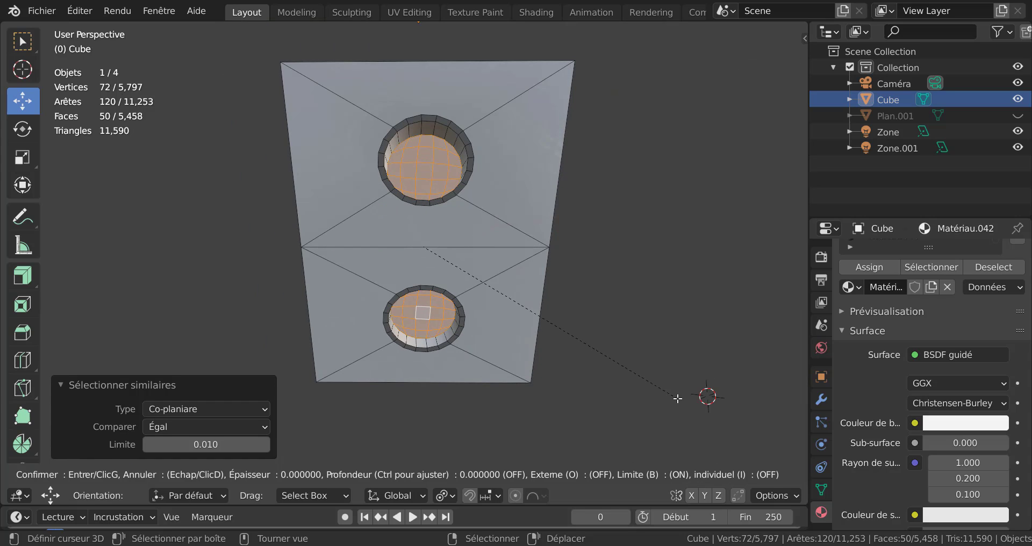
pyautogui.press('Escape')
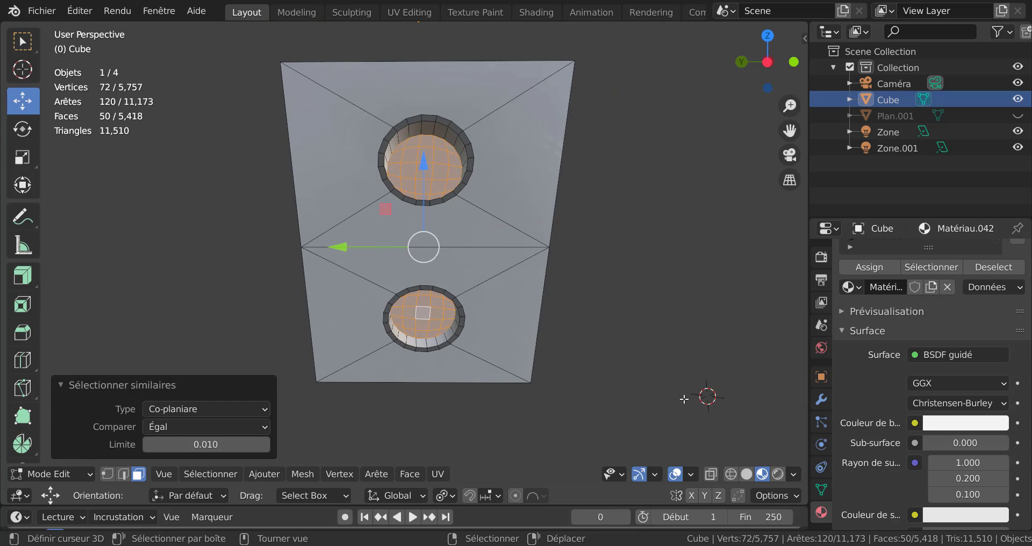
pyautogui.press('i')
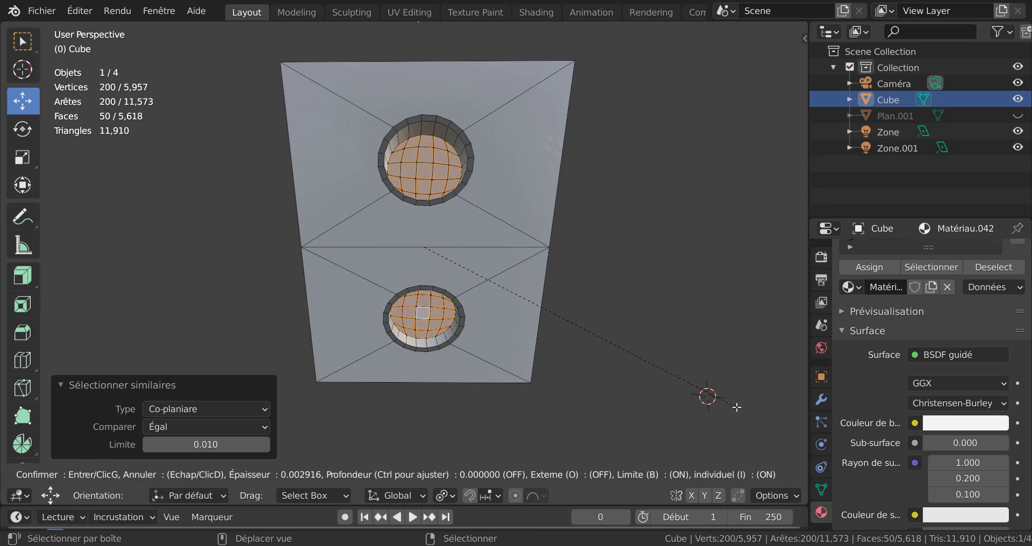
pyautogui.click(723, 397)
# Extrude the inset faces, move them about 0.019 m along global X, and return to object mode.
pyautogui.moveTo(644, 411); pyautogui.dragTo(711, 442, button='middle')
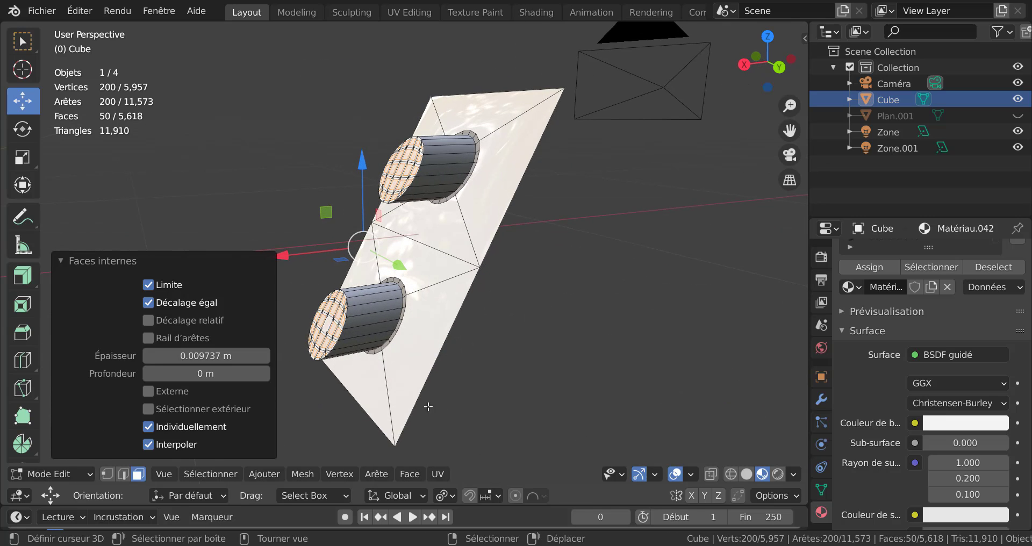
pyautogui.press('e')
pyautogui.click(303, 311)
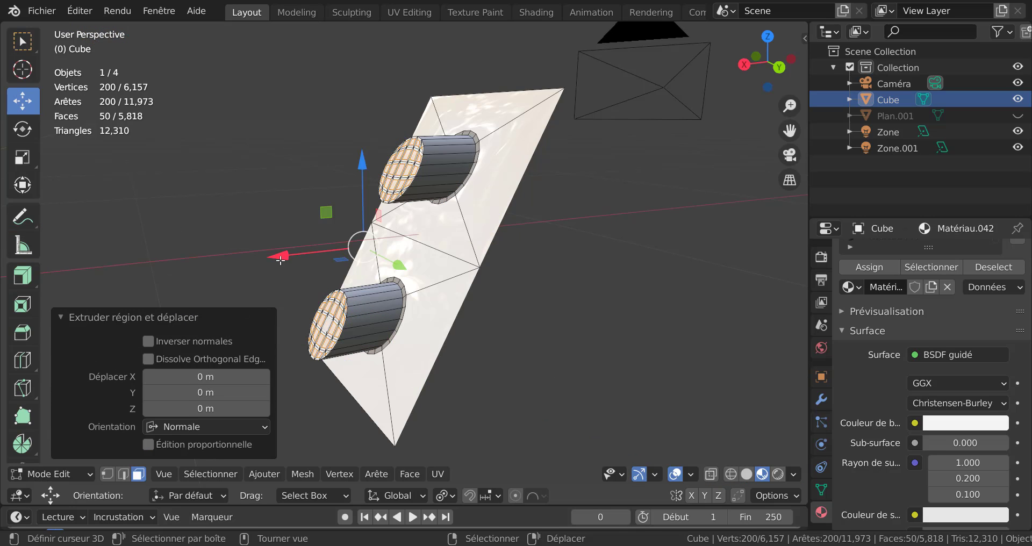
pyautogui.moveTo(281, 261); pyautogui.dragTo(273, 260)
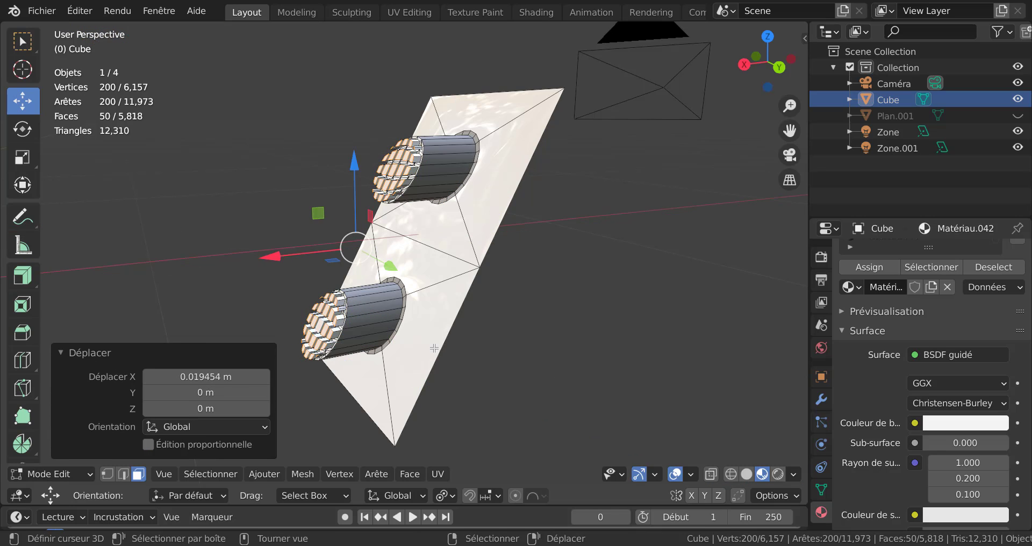
pyautogui.moveTo(433, 348); pyautogui.dragTo(495, 299, button='middle')
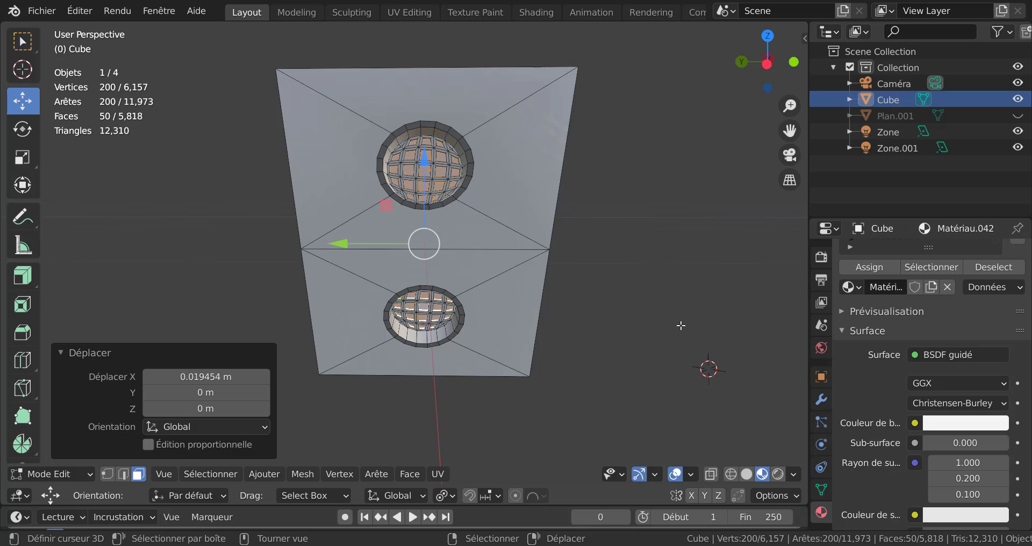
pyautogui.press('Tab')
pyautogui.scroll(4, 669, 328)
pyautogui.moveTo(634, 341)
pyautogui.mouseDown(button='middle')
pyautogui.moveTo(643, 346)
pyautogui.moveTo(631, 343)
pyautogui.mouseUp(button='middle')
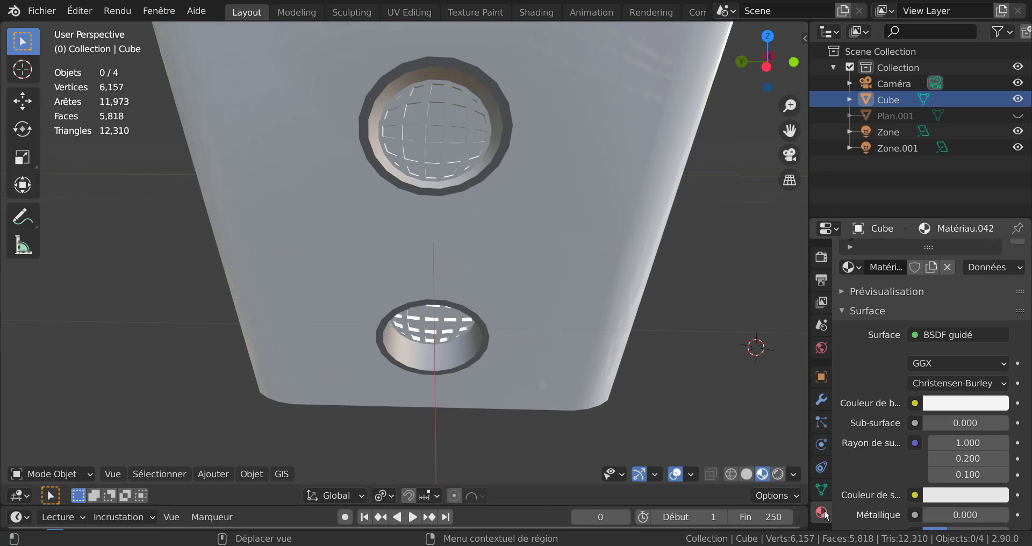
# Add a material slot with a new material to the cabin body and darken its base colour to a mid grey.
pyautogui.scroll(4, 1022, 305)
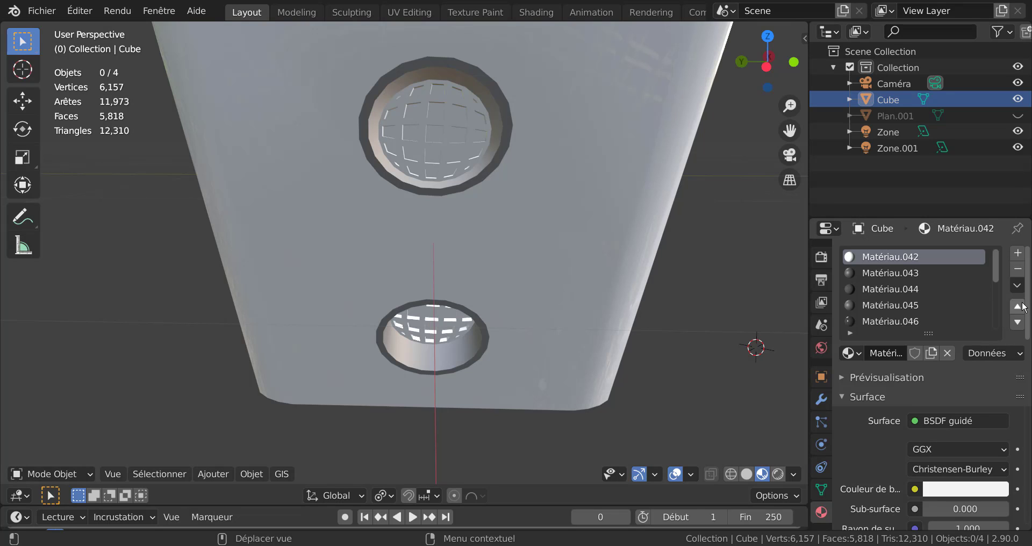
pyautogui.click(1016, 255)
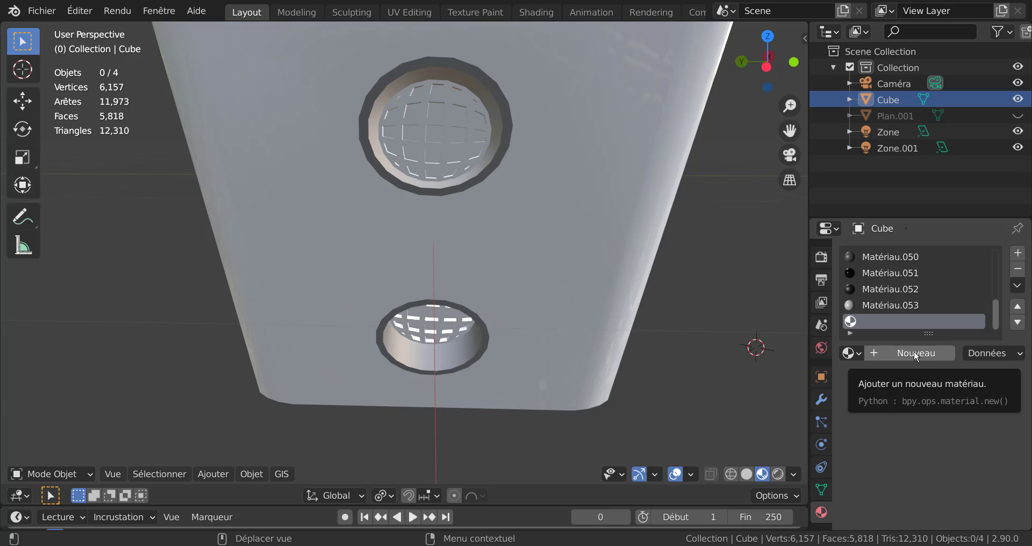
pyautogui.click(913, 355)
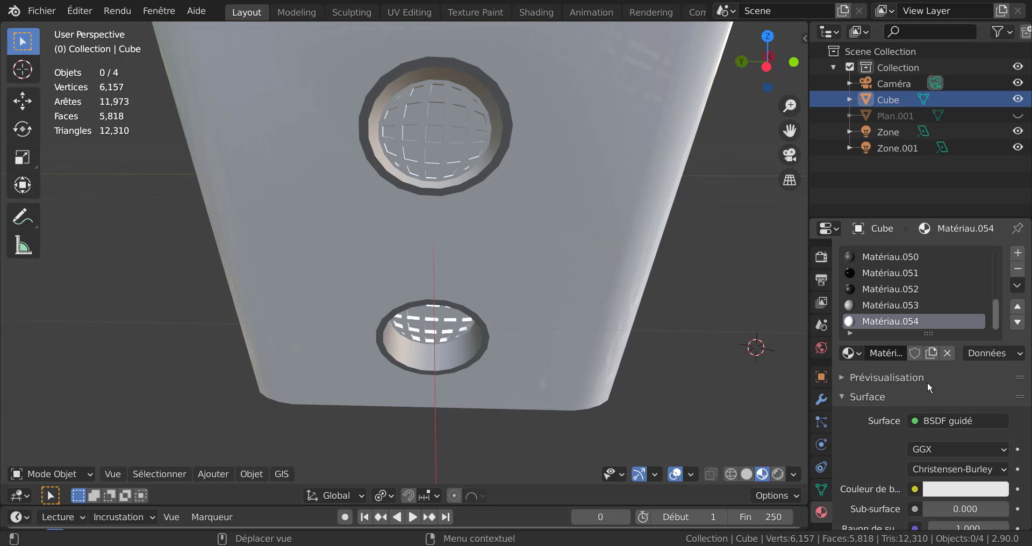
pyautogui.scroll(-4, 946, 403)
pyautogui.click(963, 407)
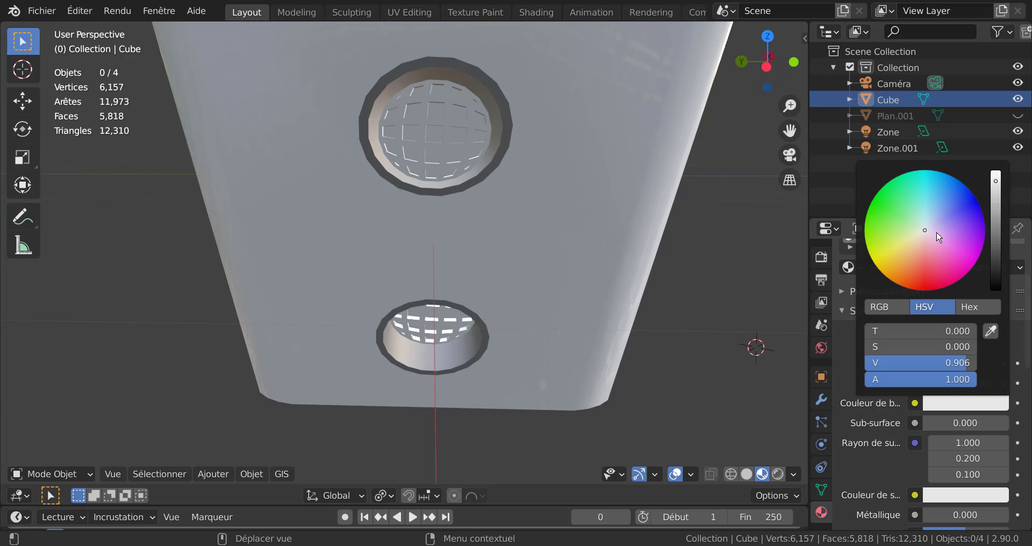
pyautogui.moveTo(997, 192); pyautogui.dragTo(997, 231)
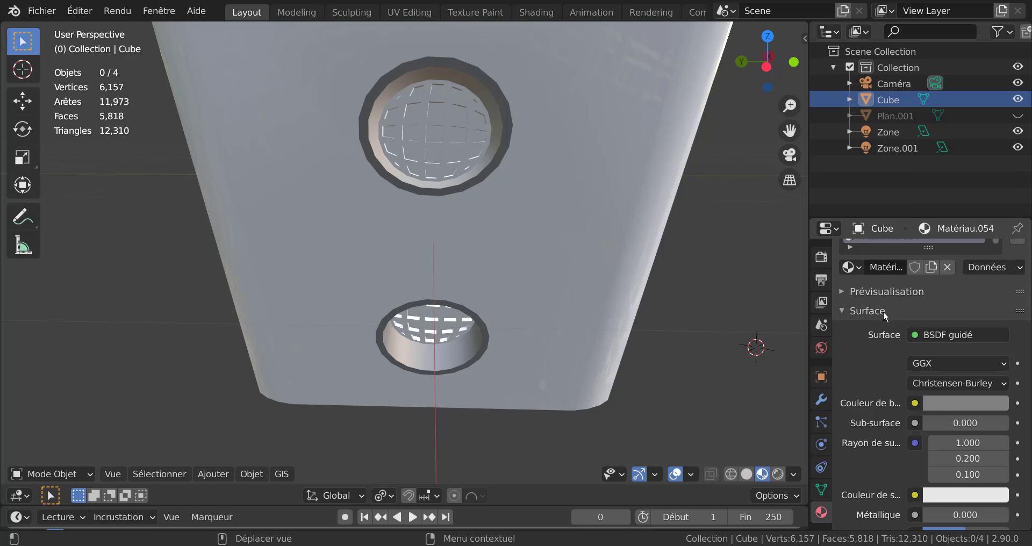
pyautogui.scroll(1, 888, 275)
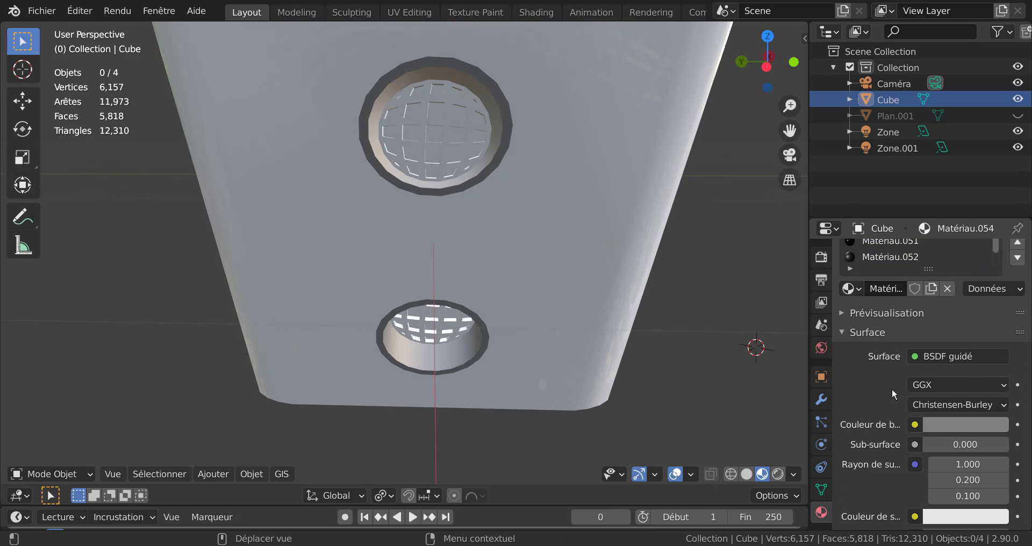
# Assign the new grey material to the extruded grid faces in both recess bottoms and return to object mode.
pyautogui.scroll(2, 885, 391)
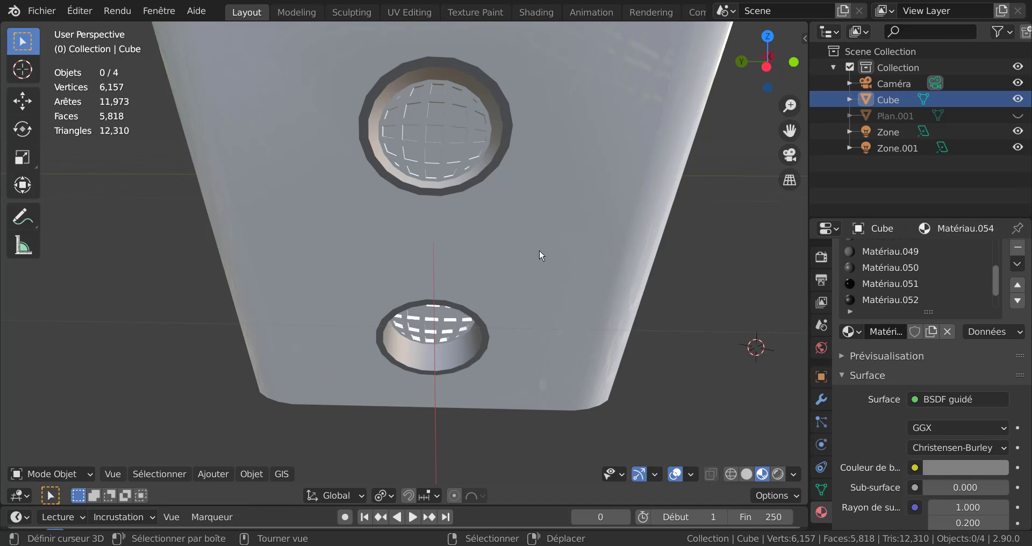
pyautogui.press('Tab')
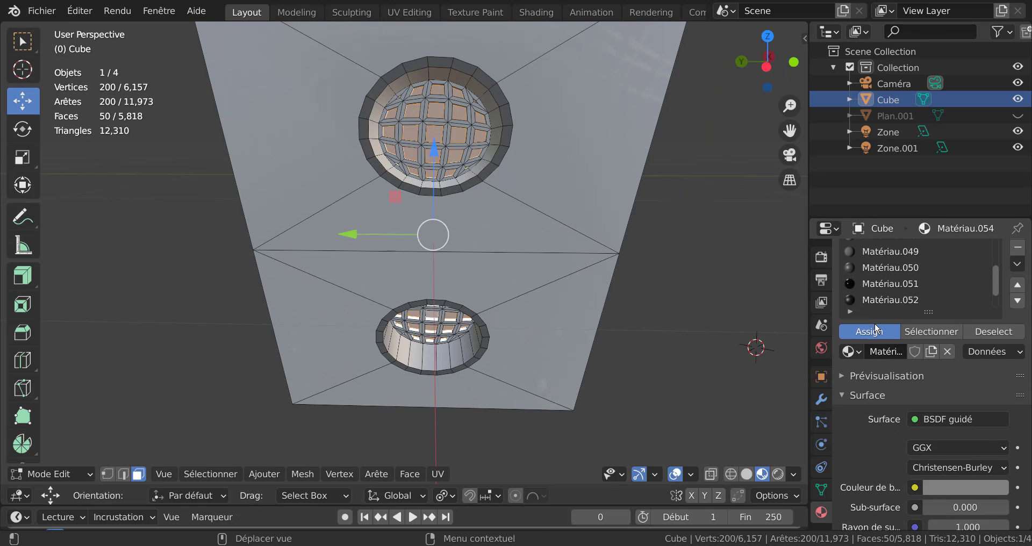
pyautogui.click(876, 327)
pyautogui.press('Tab')
pyautogui.moveTo(720, 390)
pyautogui.mouseDown(button='middle')
pyautogui.moveTo(693, 411)
pyautogui.moveTo(748, 370)
pyautogui.moveTo(731, 353)
pyautogui.moveTo(722, 382)
pyautogui.mouseUp(button='middle')
pyautogui.scroll(2, 640, 378)
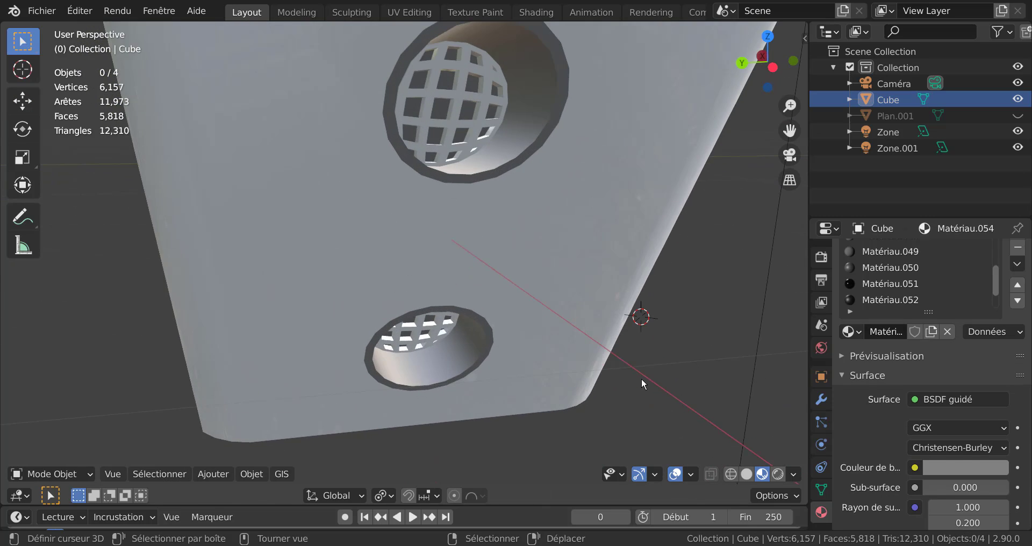
pyautogui.press('Tab')
pyautogui.press('Tab')
pyautogui.moveTo(641, 379); pyautogui.dragTo(599, 382, button='middle')
pyautogui.scroll(-3, 624, 373)
# In edit mode, select the ring of faces around the outer rim of both circular recesses.
pyautogui.press('Tab')
pyautogui.scroll(2, 613, 370)
pyautogui.scroll(2, 588, 372)
pyautogui.scroll(-1, 591, 366)
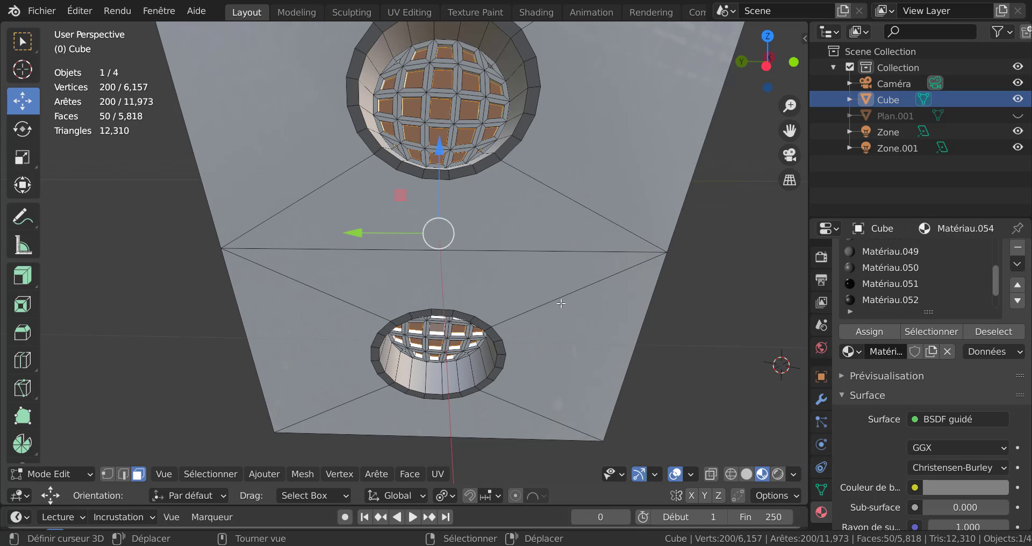
pyautogui.keyDown('alt'); pyautogui.click(495, 156); pyautogui.keyUp('alt')
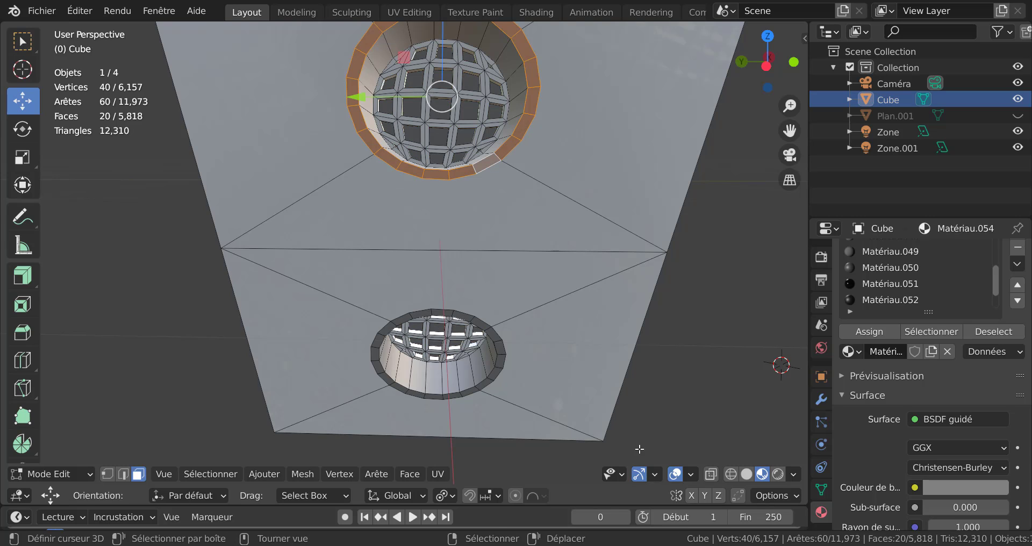
pyautogui.keyDown('alt'); pyautogui.keyDown('shift'); pyautogui.click(496, 341); pyautogui.keyUp('shift'); pyautogui.keyUp('alt')
pyautogui.scroll(-4, 496, 341)
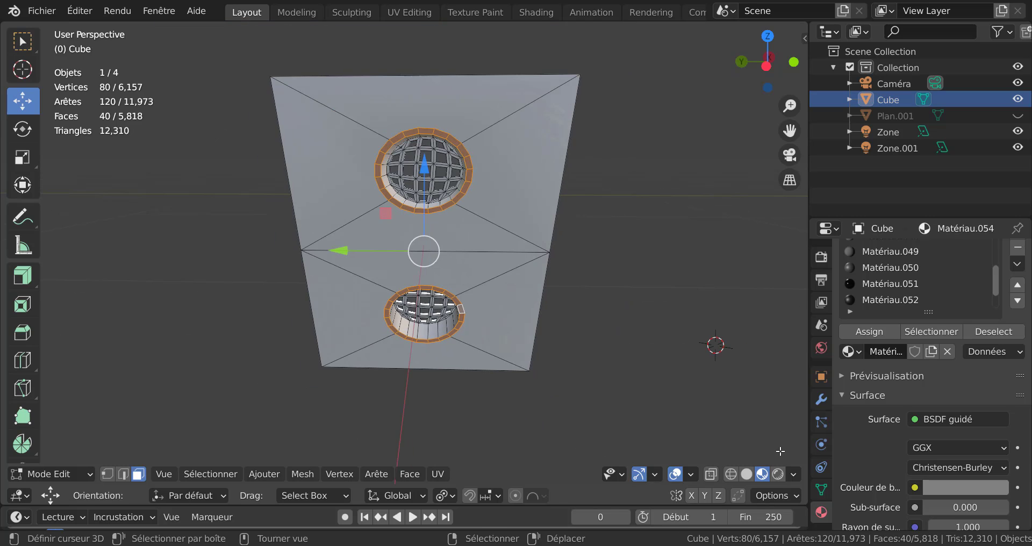
# In object mode, darken the base colour of the grid material to a value of 0.422.
pyautogui.press('Tab')
pyautogui.moveTo(754, 442); pyautogui.dragTo(950, 462, button='middle')
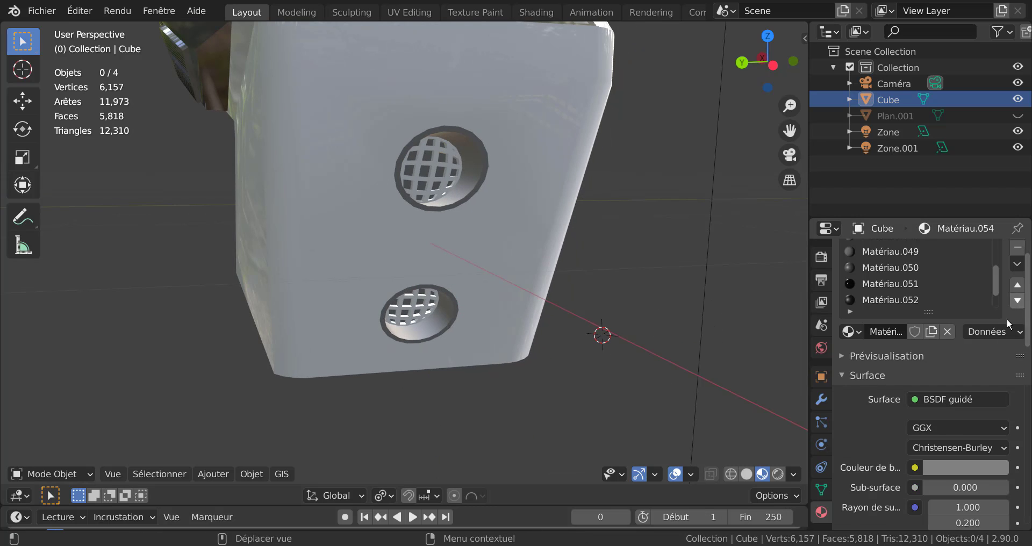
pyautogui.click(959, 465)
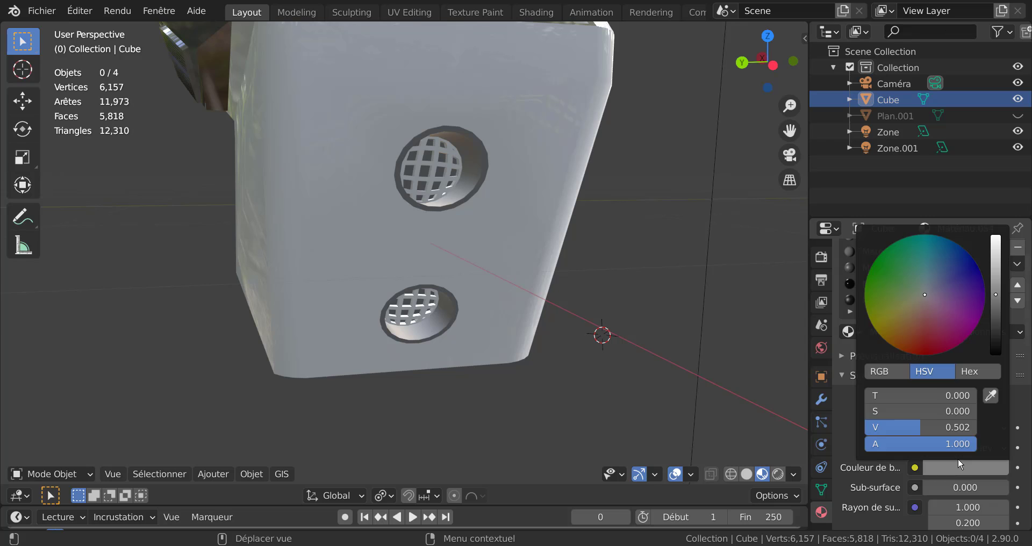
pyautogui.moveTo(995, 295)
pyautogui.mouseDown()
pyautogui.moveTo(995, 319)
pyautogui.moveTo(995, 271)
pyautogui.moveTo(996, 329)
pyautogui.moveTo(995, 304)
pyautogui.mouseUp()
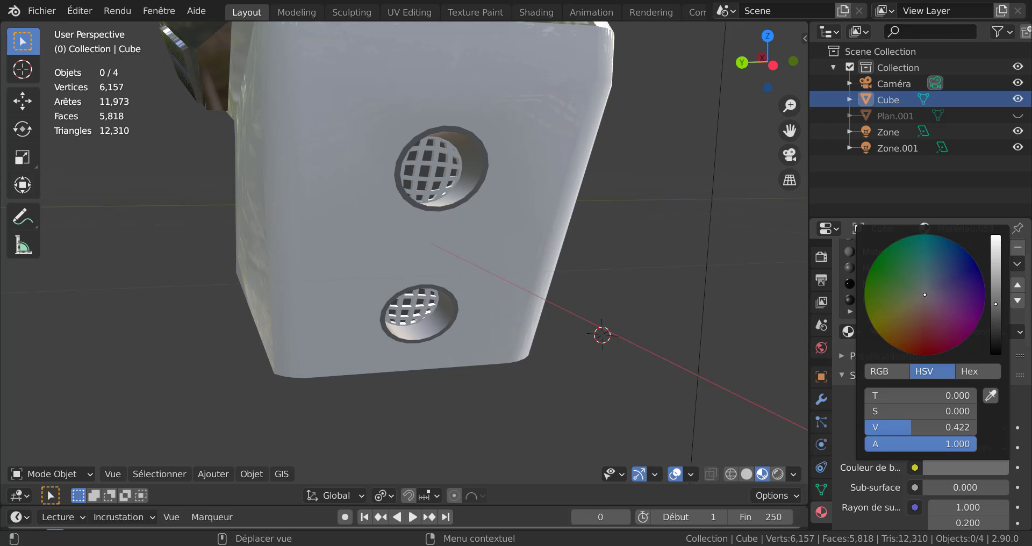
# Grow the rim selection repeatedly until it covers the recess walls, the complete grids and the surrounding front faces.
pyautogui.press('Tab')
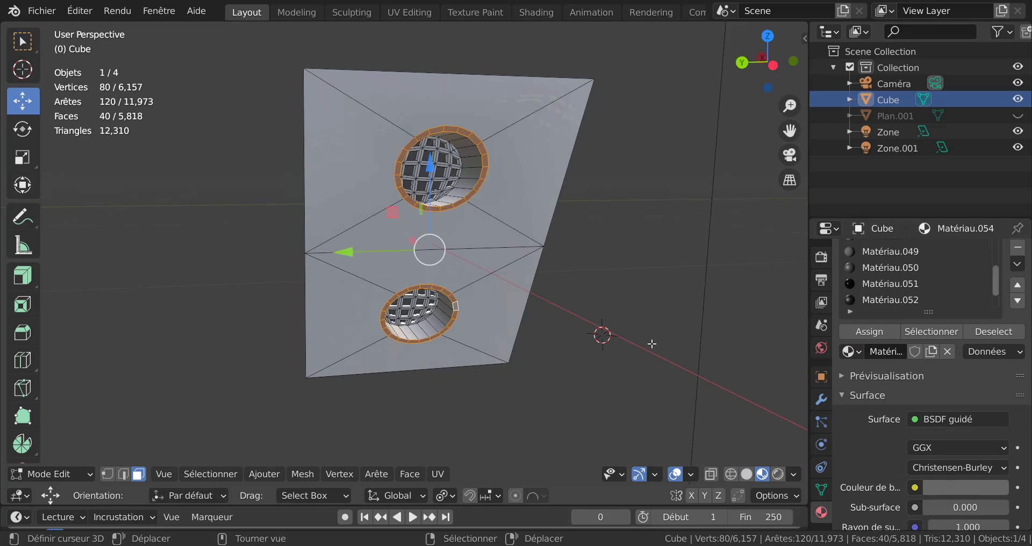
pyautogui.moveTo(618, 341)
pyautogui.mouseDown(button='middle')
pyautogui.moveTo(582, 341)
pyautogui.moveTo(616, 354)
pyautogui.mouseUp(button='middle')
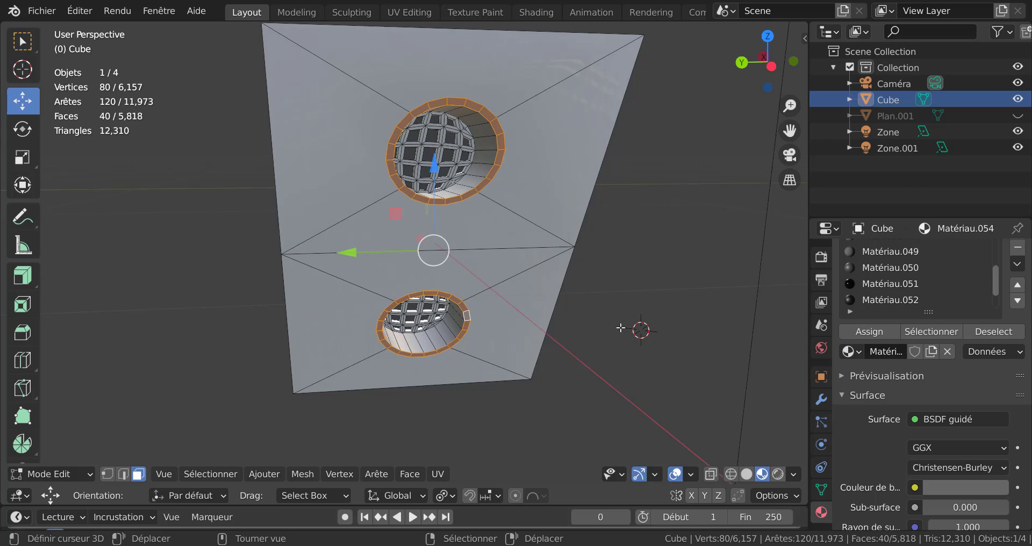
pyautogui.scroll(1, 622, 329)
pyautogui.scroll(-1, 631, 328)
pyautogui.press('ctrl+KP_Add')
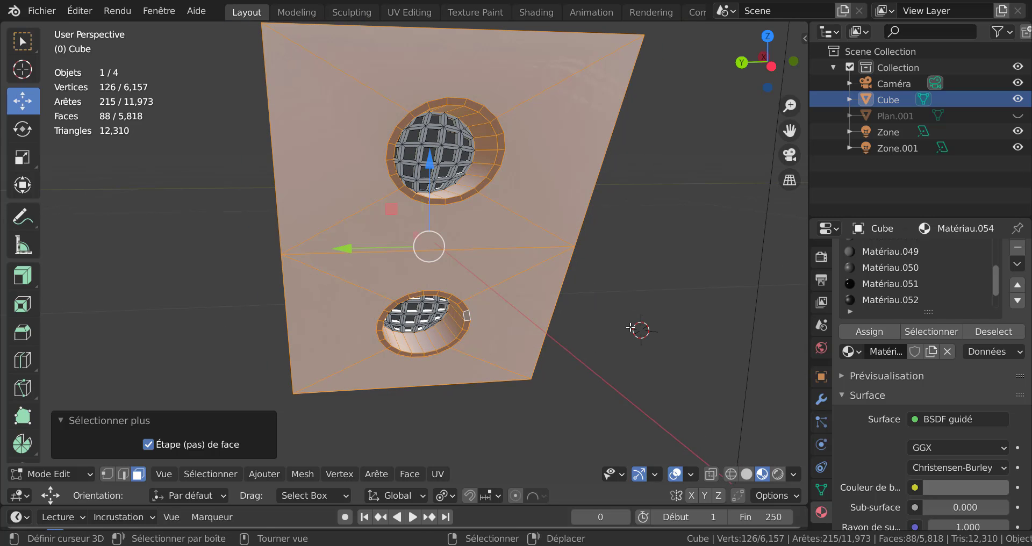
pyautogui.press('ctrl+KP_Add')
pyautogui.press('ctrl+KP_Add')
pyautogui.press('ctrl+KP_Add')
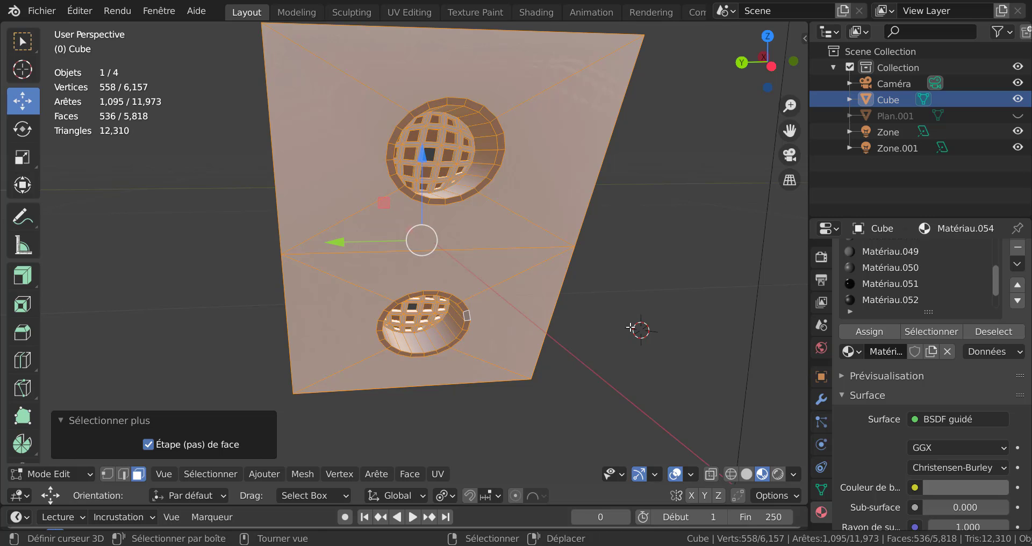
pyautogui.scroll(-3, 628, 326)
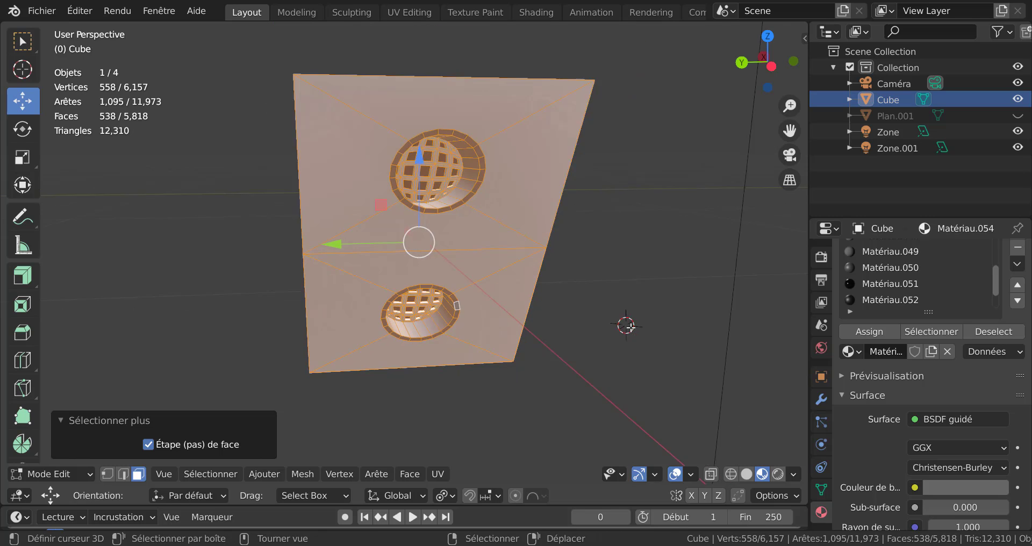
# Deselect the eight flat front faces surrounding the two recesses, keeping only the recess geometry selected.
pyautogui.keyDown('shift'); pyautogui.rightClick(495, 217); pyautogui.keyUp('shift')
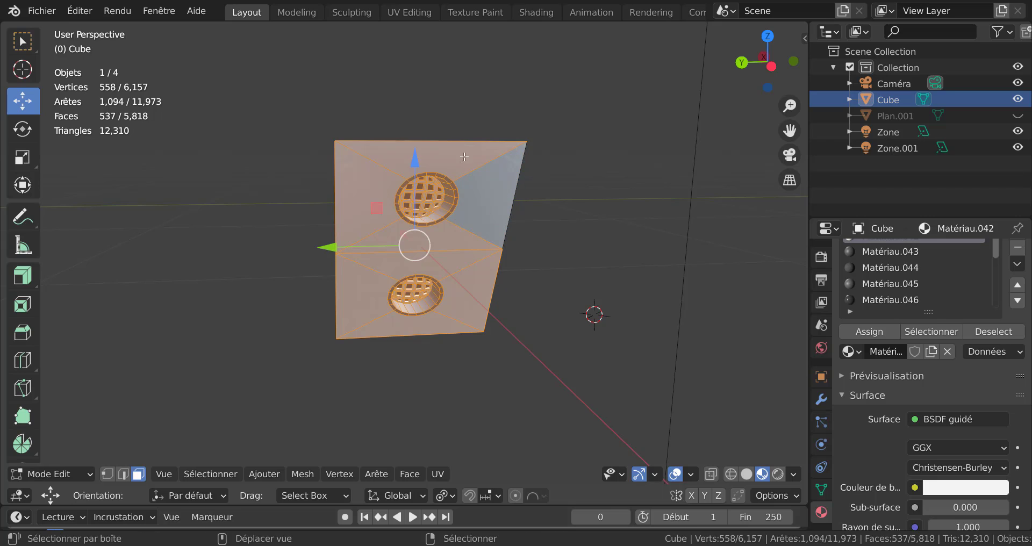
pyautogui.keyDown('shift'); pyautogui.rightClick(433, 160); pyautogui.keyUp('shift')
pyautogui.keyDown('shift'); pyautogui.rightClick(363, 195); pyautogui.keyUp('shift')
pyautogui.keyDown('shift'); pyautogui.rightClick(389, 241); pyautogui.keyUp('shift')
pyautogui.keyDown('shift'); pyautogui.rightClick(390, 259); pyautogui.keyUp('shift')
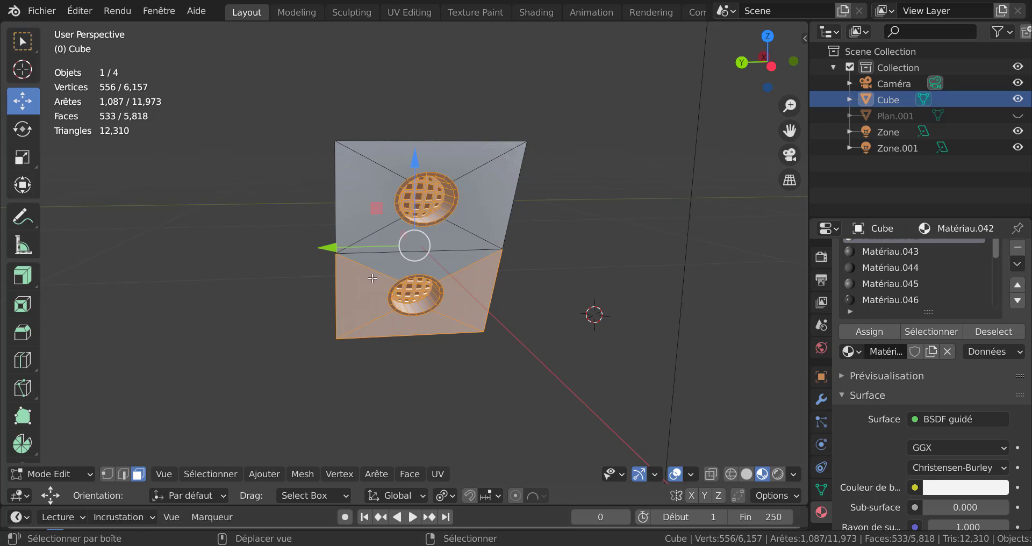
pyautogui.keyDown('shift'); pyautogui.rightClick(366, 318); pyautogui.keyUp('shift')
pyautogui.keyDown('shift'); pyautogui.rightClick(383, 333); pyautogui.keyUp('shift')
pyautogui.keyDown('shift'); pyautogui.rightClick(465, 295); pyautogui.keyUp('shift')
pyautogui.moveTo(576, 290); pyautogui.dragTo(460, 415, button='middle')
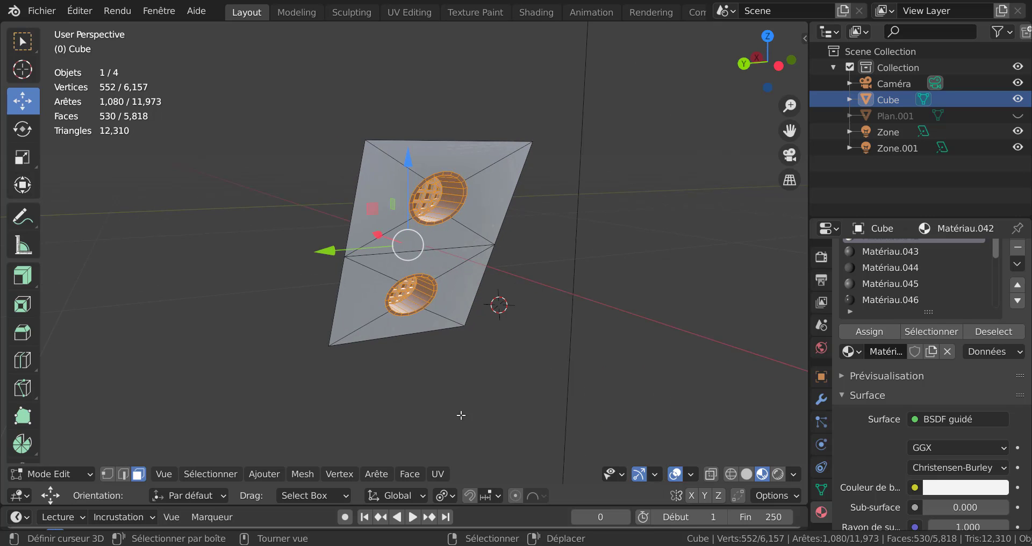
# Apply smooth shading (Ombrage lissé) to the selected recess faces and return to object mode.
pyautogui.click(303, 476)
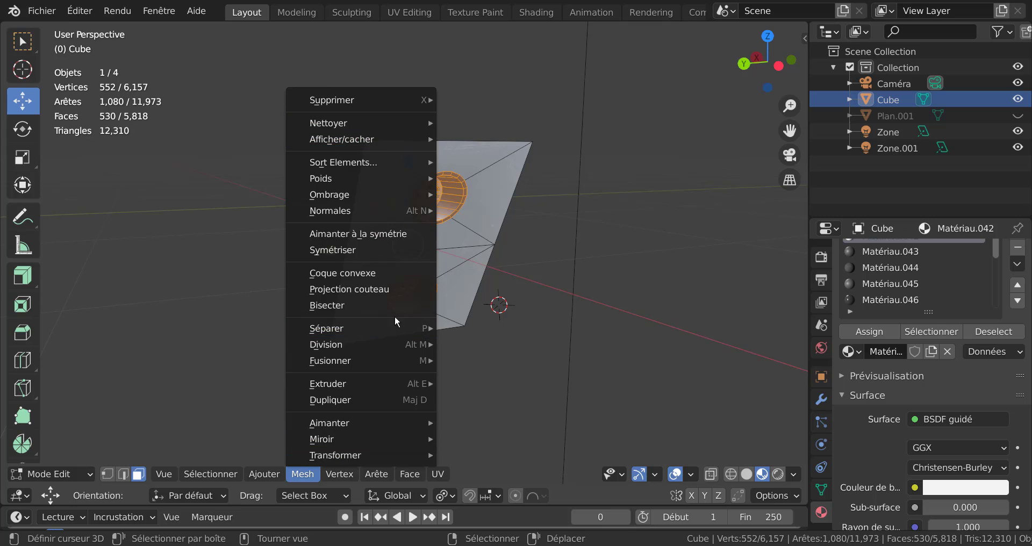
pyautogui.click(352, 473)
pyautogui.moveTo(401, 476)
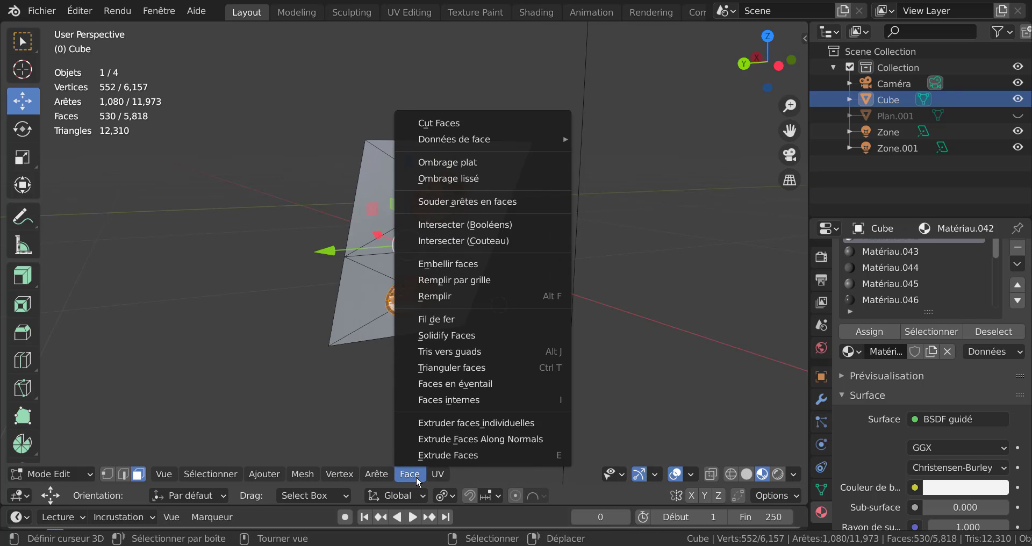
pyautogui.click(457, 179)
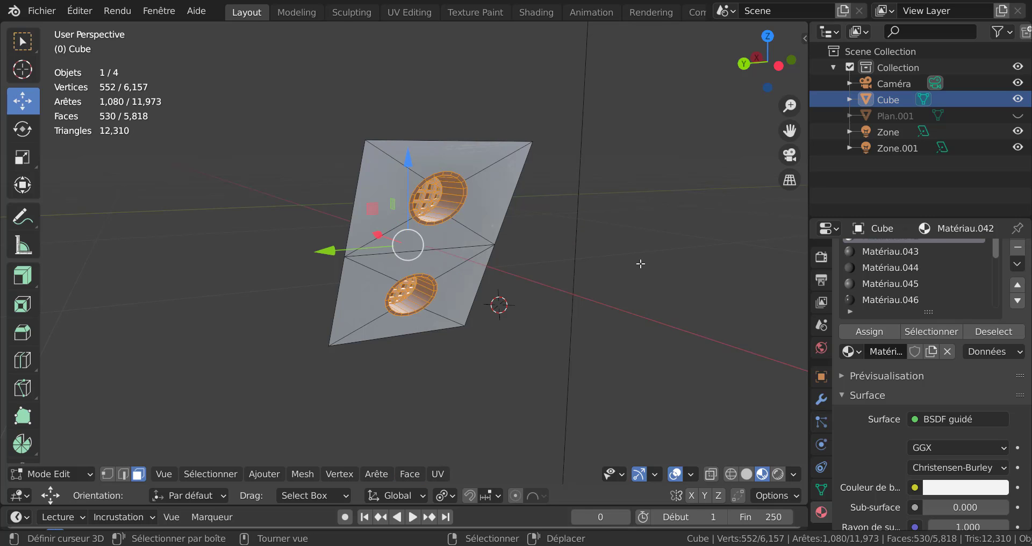
pyautogui.press('Tab')
pyautogui.scroll(1, 528, 226)
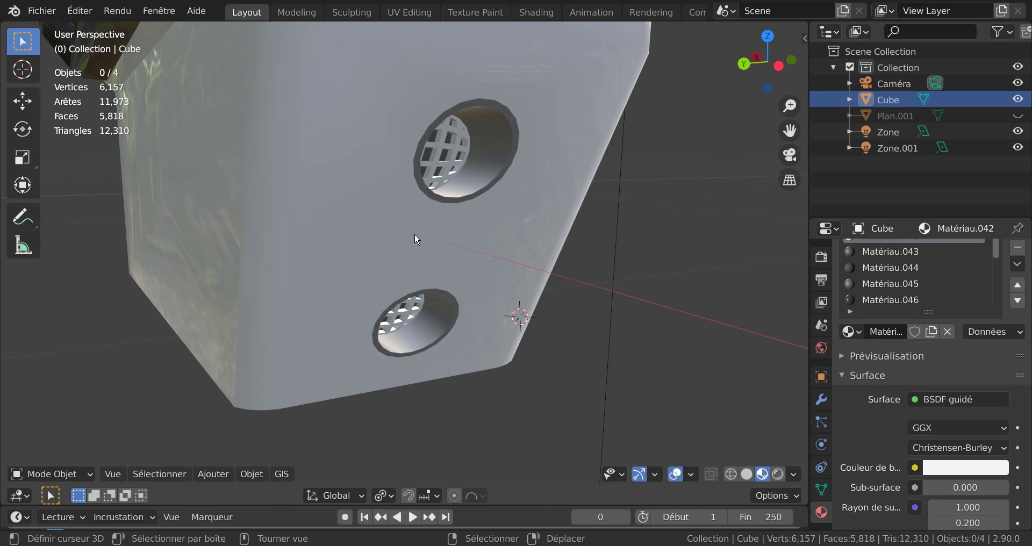
pyautogui.scroll(-3, 463, 293)
pyautogui.moveTo(462, 293); pyautogui.dragTo(421, 237, button='middle')
pyautogui.press('Tab')
pyautogui.press('Tab')
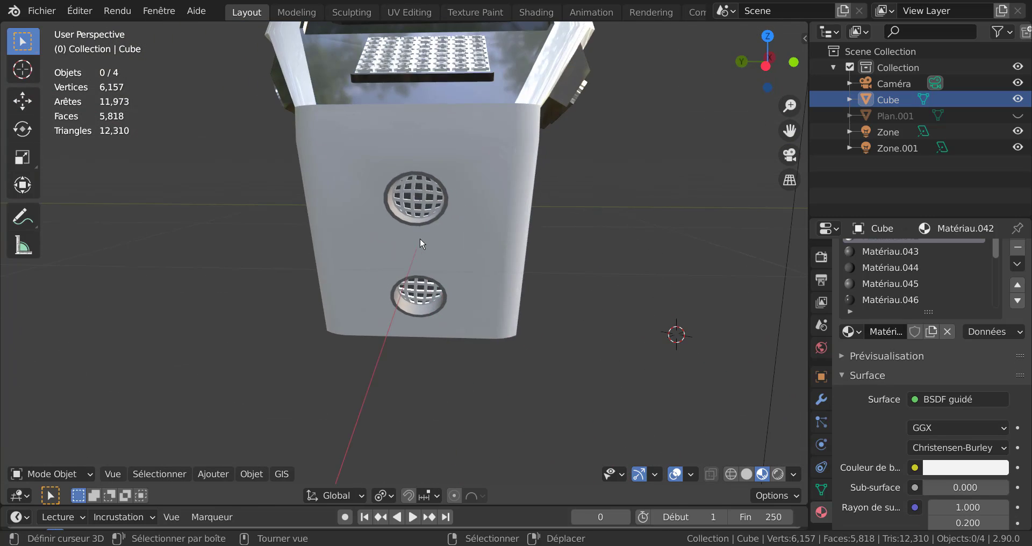
# In edit mode, select the eight flat front faces that surround the two recesses.
pyautogui.press('Tab')
pyautogui.rightClick(477, 195)
pyautogui.keyDown('shift'); pyautogui.rightClick(424, 157); pyautogui.keyUp('shift')
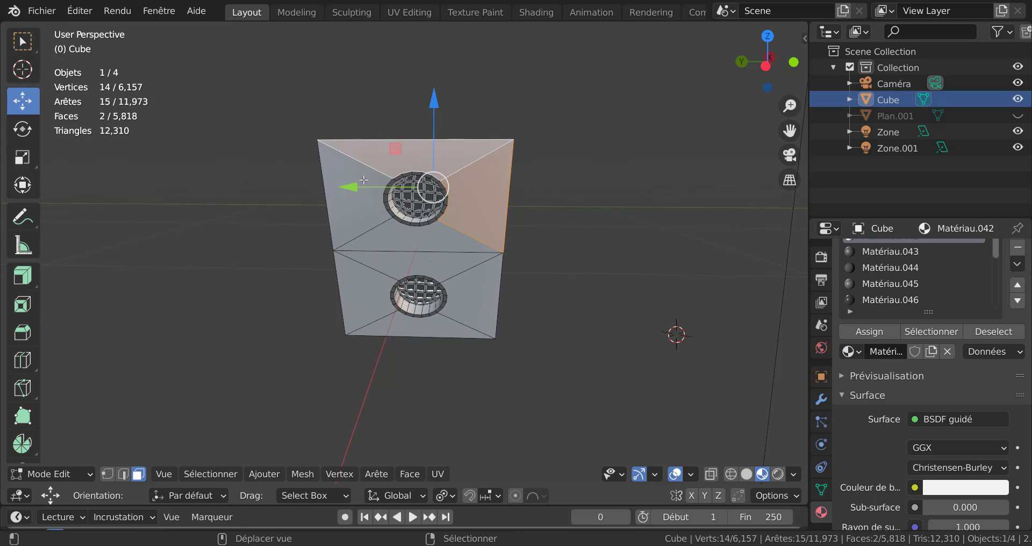
pyautogui.keyDown('shift'); pyautogui.rightClick(361, 186); pyautogui.keyUp('shift')
pyautogui.keyDown('shift'); pyautogui.rightClick(394, 233); pyautogui.keyUp('shift')
pyautogui.keyDown('shift'); pyautogui.rightClick(400, 265); pyautogui.keyUp('shift')
pyautogui.keyDown('shift'); pyautogui.rightClick(463, 296); pyautogui.keyUp('shift')
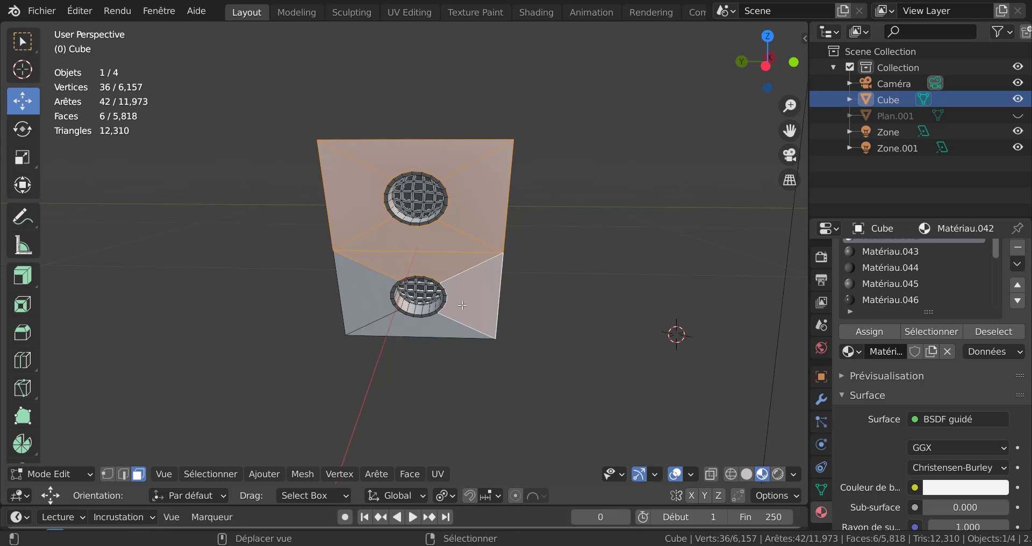
pyautogui.keyDown('shift'); pyautogui.rightClick(434, 326); pyautogui.keyUp('shift')
pyautogui.keyDown('shift'); pyautogui.rightClick(377, 299); pyautogui.keyUp('shift')
# Inset the eight selected front faces individually with a thickness of about 0.026 m.
pyautogui.moveTo(555, 288); pyautogui.dragTo(584, 379, button='middle')
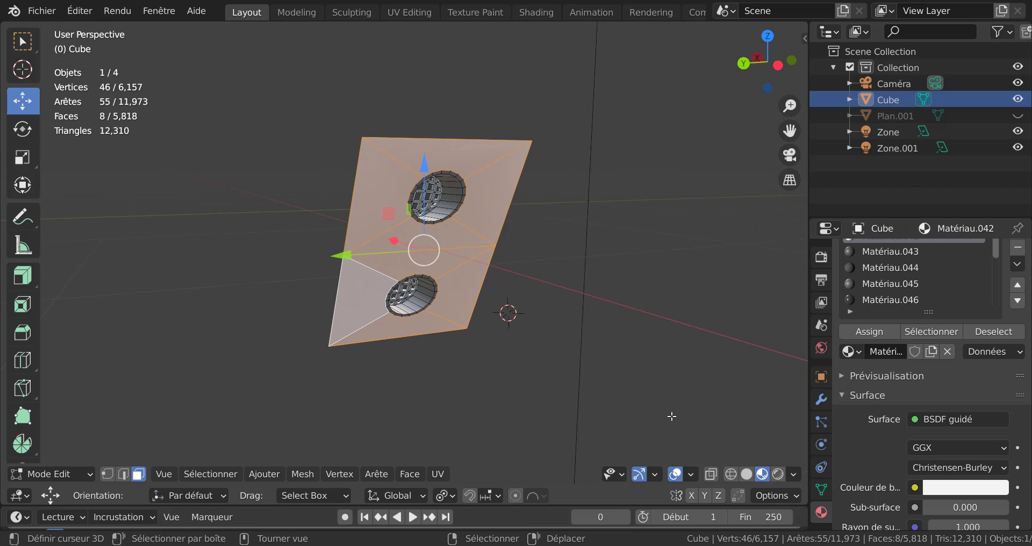
pyautogui.press('i')
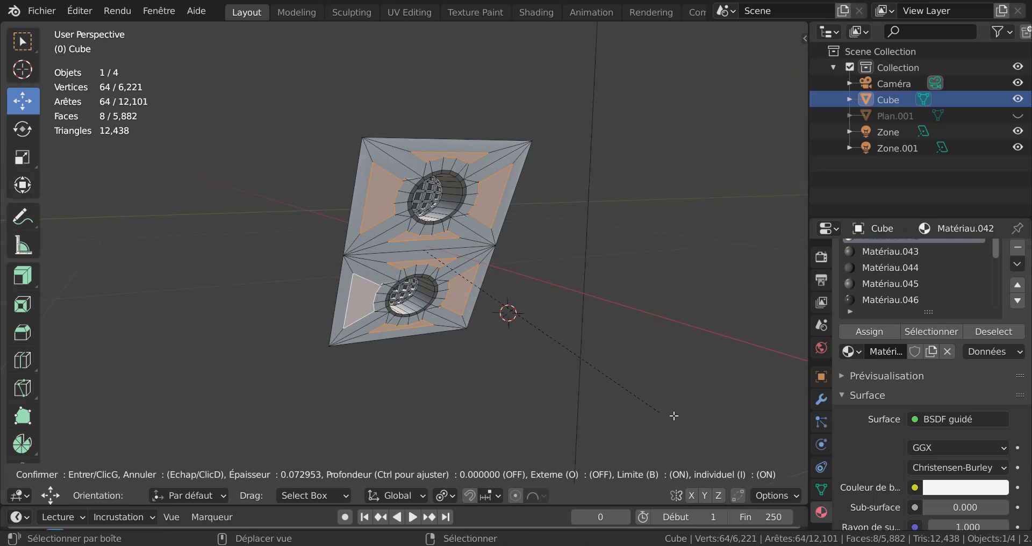
pyautogui.click(749, 425)
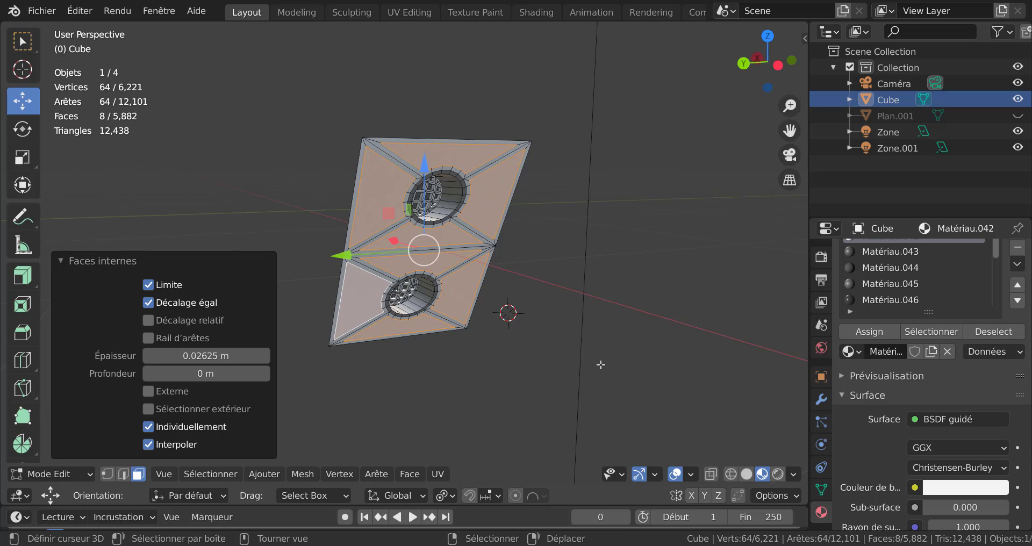
# Try extruding the inset front faces outward along their normal, check the result in object mode, and undo the extrusion.
pyautogui.moveTo(598, 362)
pyautogui.mouseDown(button='middle')
pyautogui.moveTo(654, 364)
pyautogui.moveTo(597, 353)
pyautogui.mouseUp(button='middle')
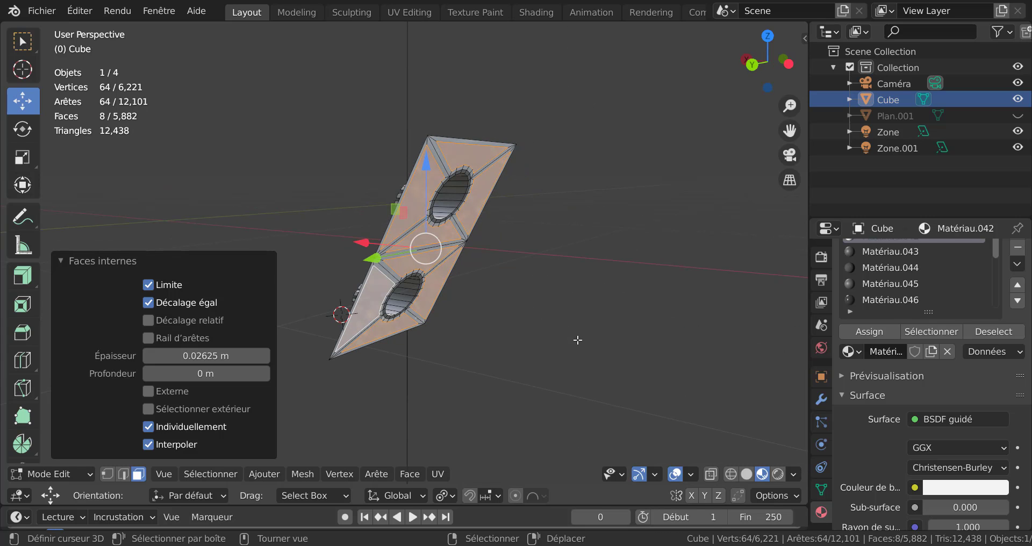
pyautogui.press('e')
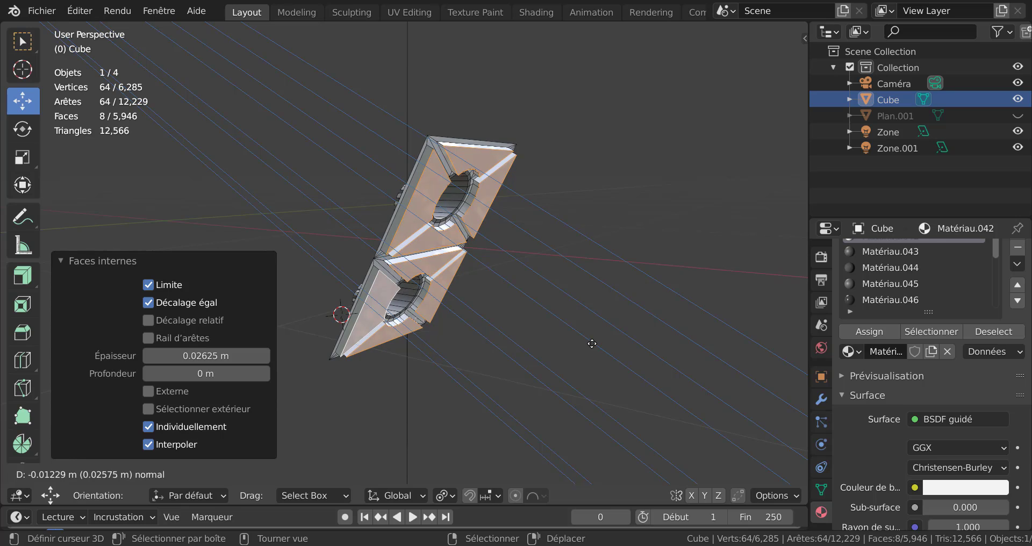
pyautogui.click(591, 344)
pyautogui.press('Tab')
pyautogui.moveTo(610, 362)
pyautogui.mouseDown(button='middle')
pyautogui.moveTo(499, 366)
pyautogui.moveTo(449, 342)
pyautogui.moveTo(610, 375)
pyautogui.moveTo(539, 368)
pyautogui.moveTo(479, 330)
pyautogui.moveTo(454, 349)
pyautogui.moveTo(617, 368)
pyautogui.moveTo(603, 376)
pyautogui.moveTo(619, 364)
pyautogui.mouseUp(button='middle')
pyautogui.press('Tab')
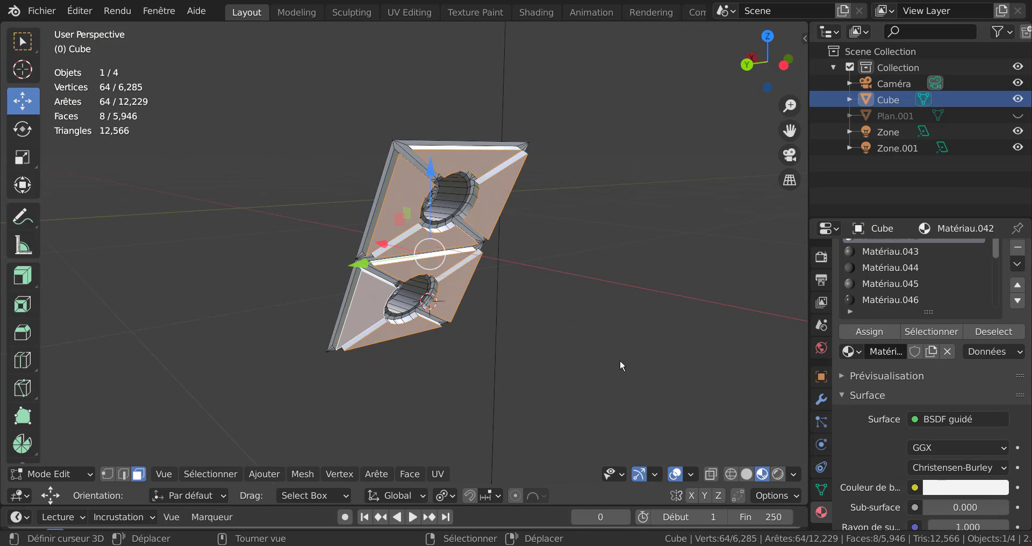
pyautogui.press('Tab')
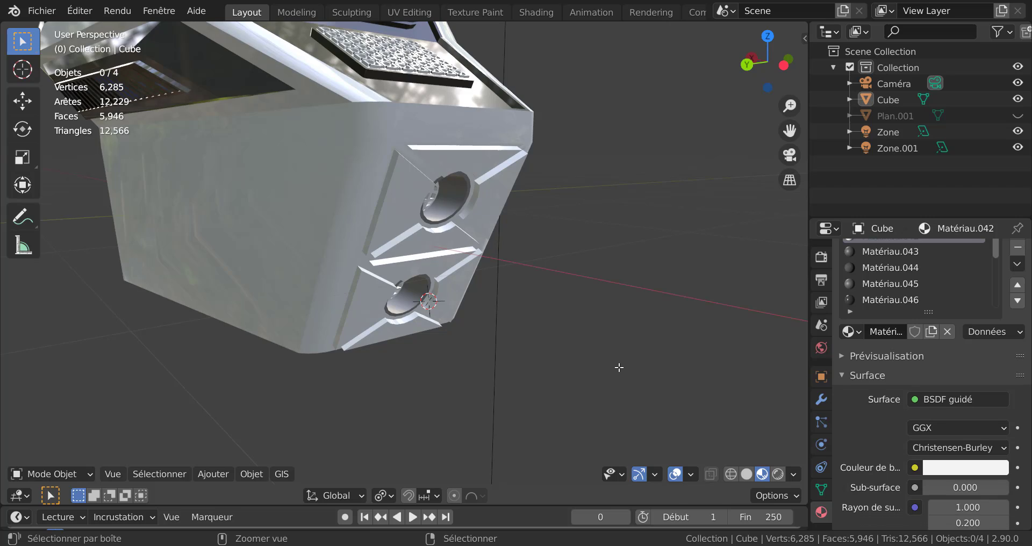
pyautogui.press('Tab')
pyautogui.hotkey('ctrl', 'z')
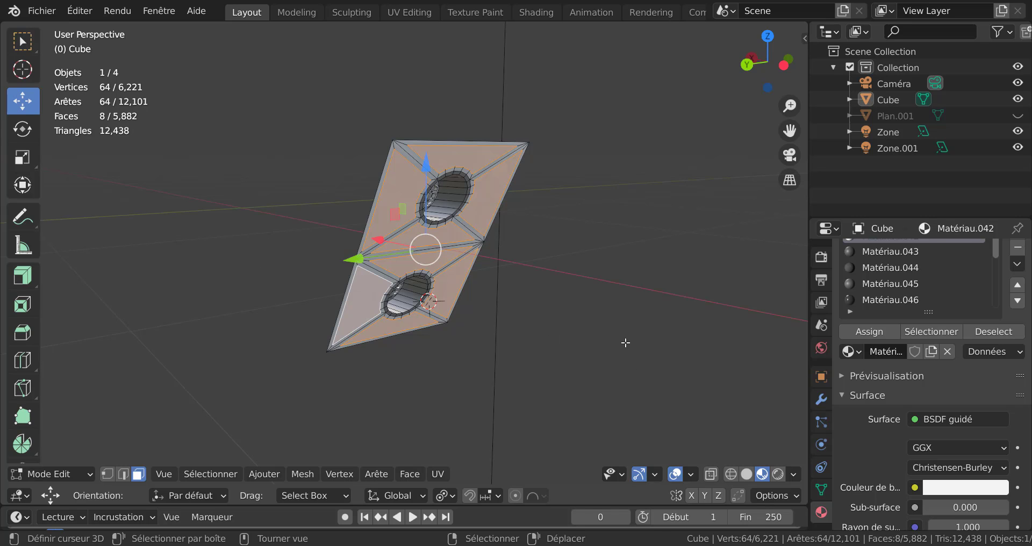
# Move the inset front faces about 0.025 m along global X into the body and return to object mode.
pyautogui.moveTo(625, 343); pyautogui.dragTo(675, 355, button='middle')
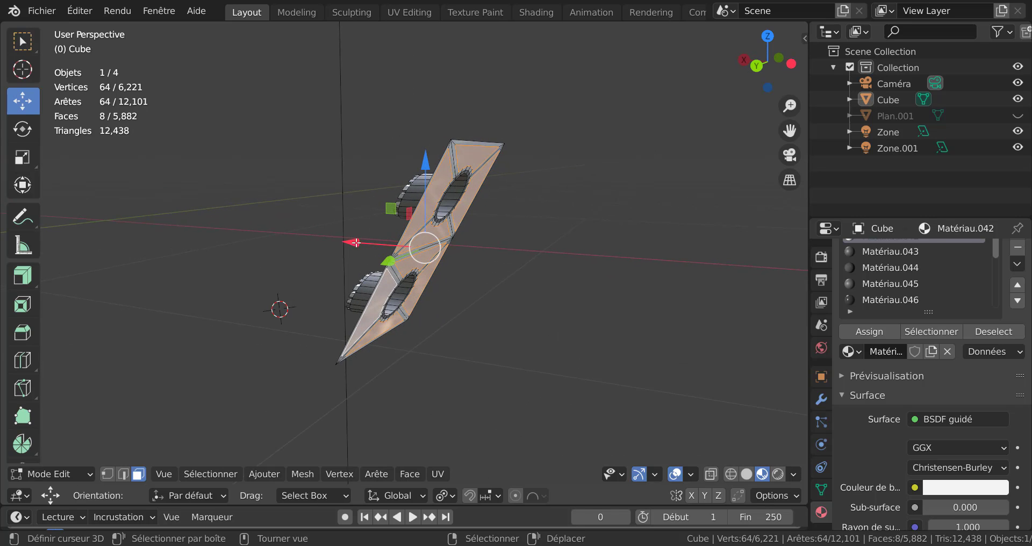
pyautogui.press('e')
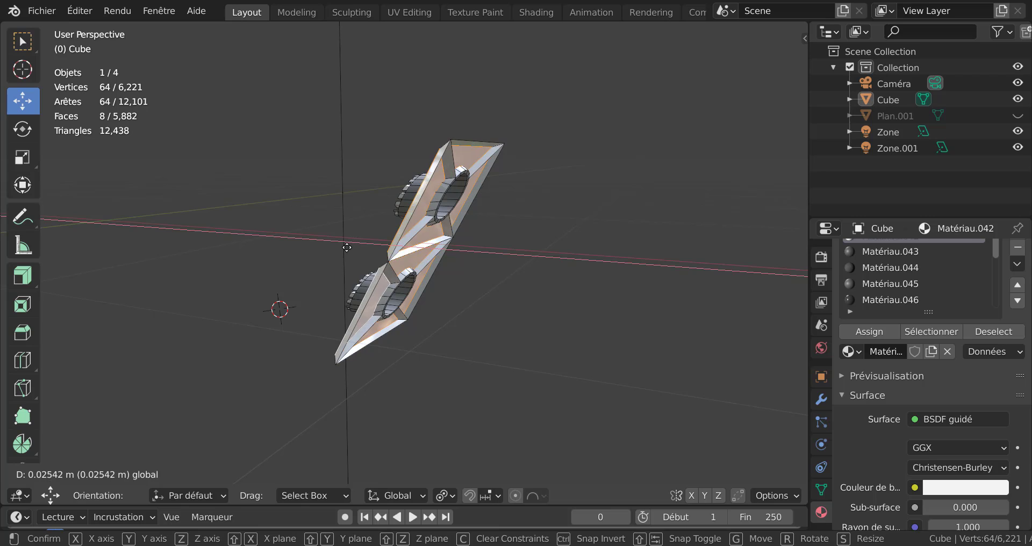
pyautogui.click(344, 247)
pyautogui.moveTo(344, 247); pyautogui.dragTo(587, 348, button='middle')
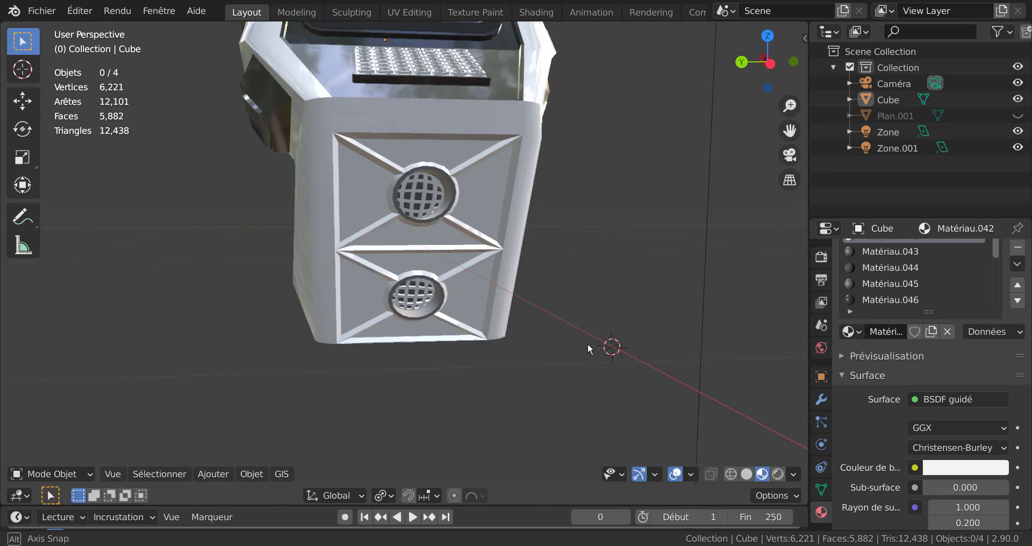
# Extrude the eight inset front faces around the recesses once more and inspect the front in object mode.
pyautogui.moveTo(588, 348); pyautogui.dragTo(642, 382, button='middle')
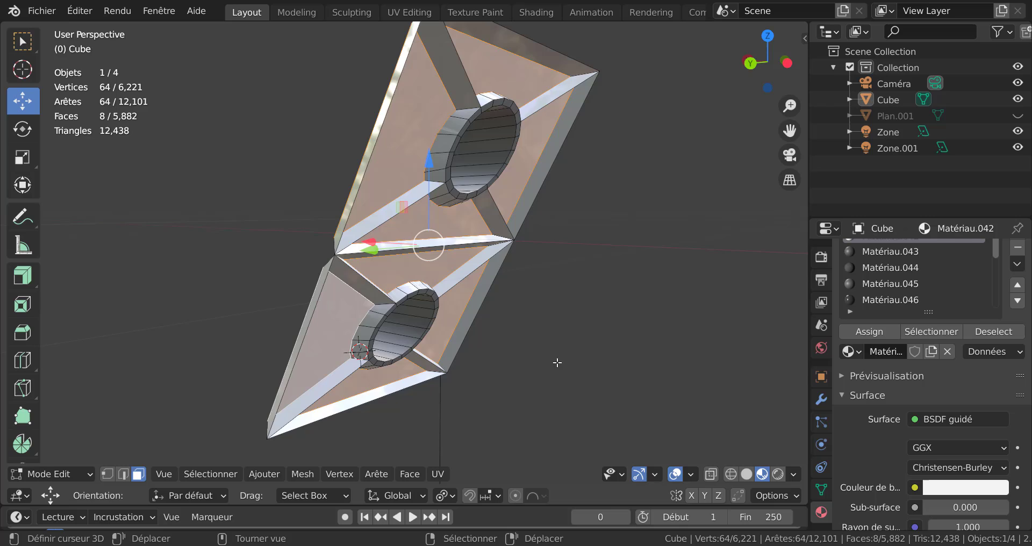
pyautogui.scroll(-3, 564, 354)
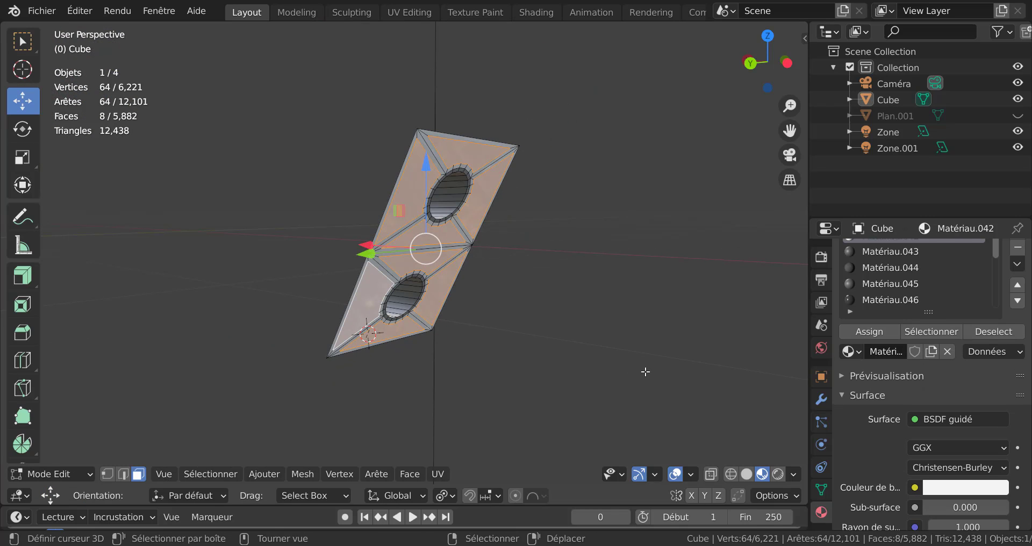
pyautogui.press('e')
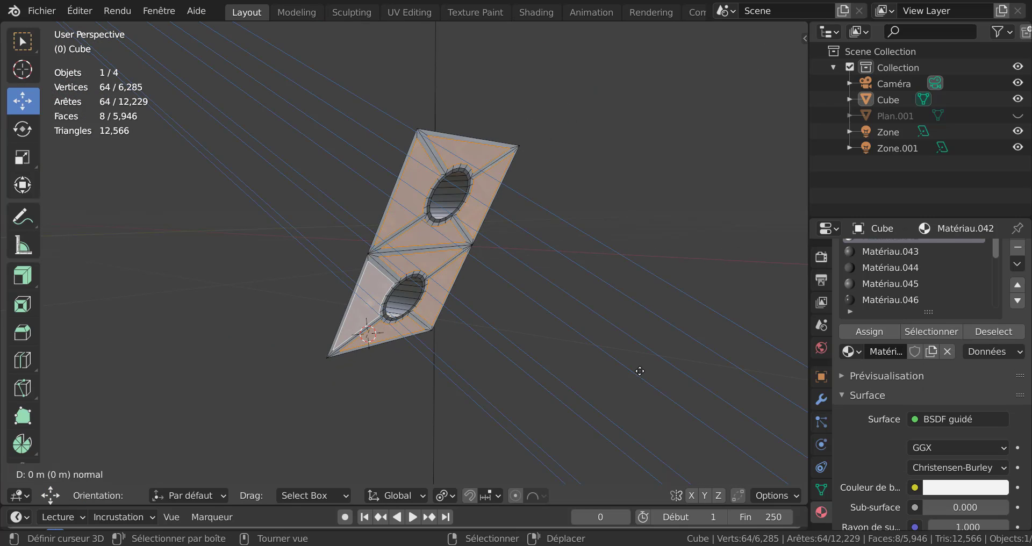
pyautogui.click(632, 374)
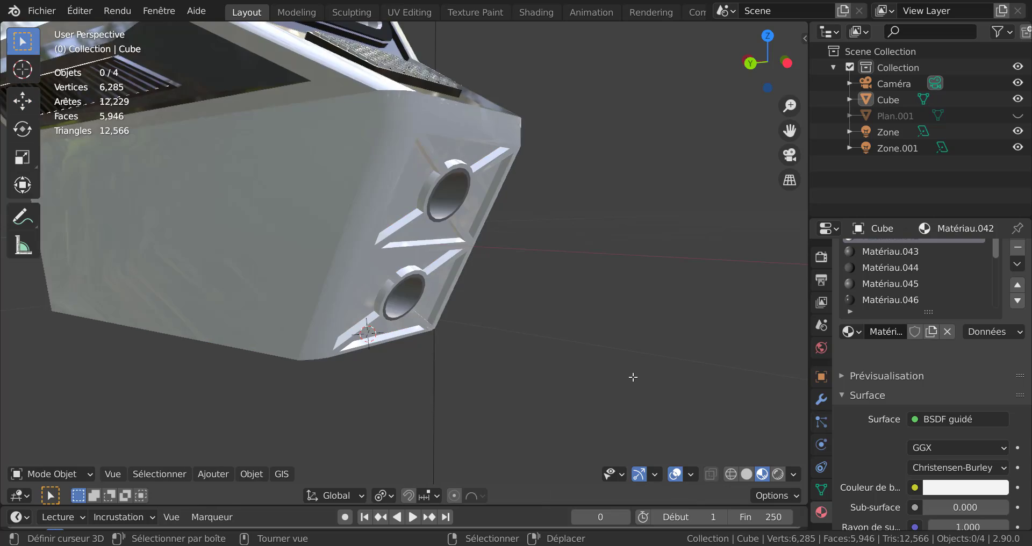
pyautogui.moveTo(633, 377); pyautogui.dragTo(490, 371, button='middle')
# In edit mode, add a new material slot to the cabin object and create its own material in it.
pyautogui.press('Tab')
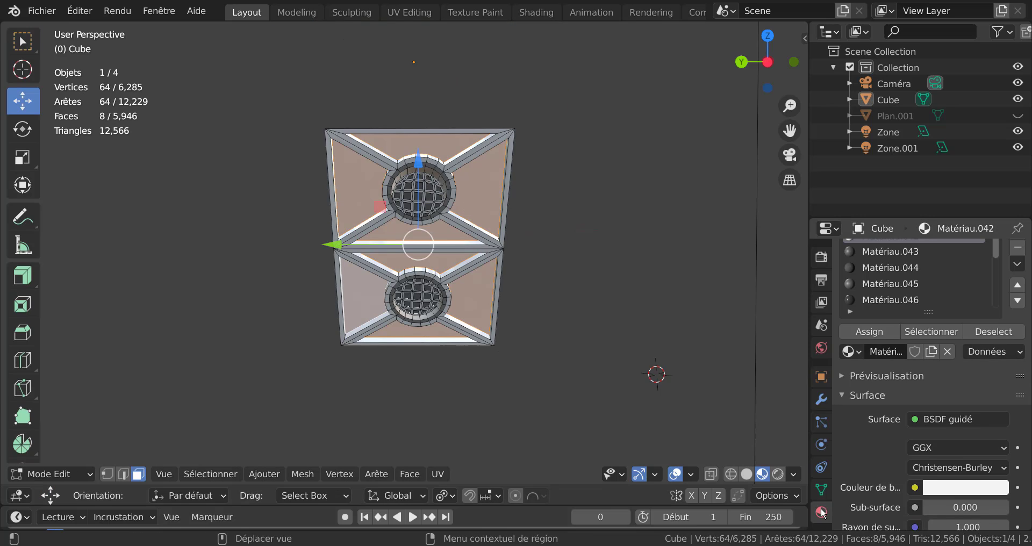
pyautogui.scroll(1, 1019, 275)
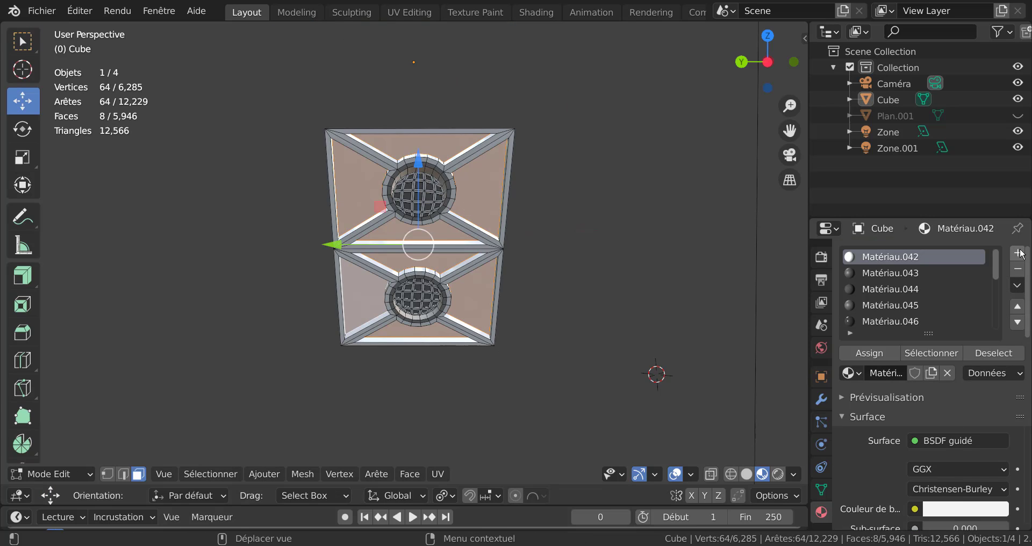
pyautogui.click(1017, 253)
pyautogui.click(920, 373)
pyautogui.scroll(-5, 919, 397)
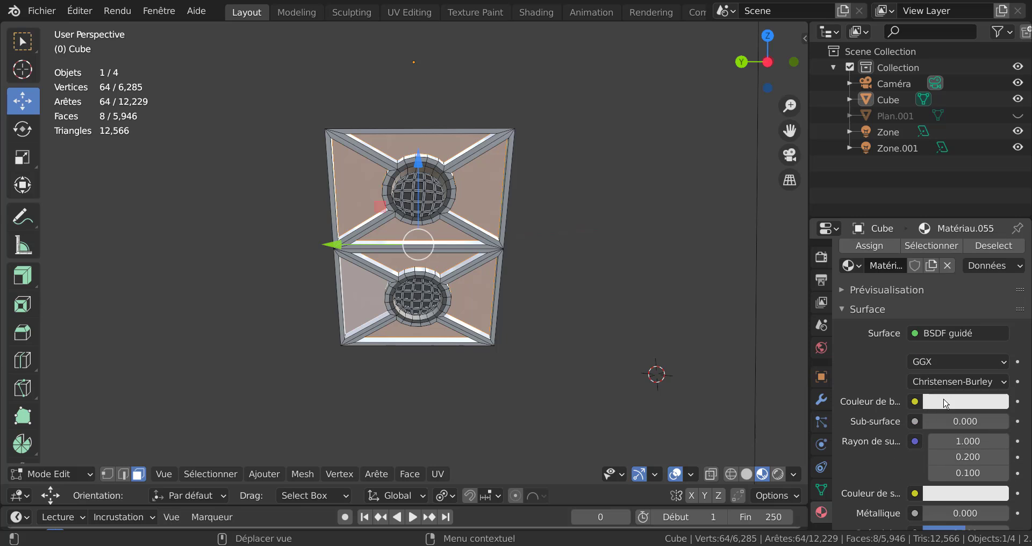
# Set the new material's base colour to mid-grey, assign it to the eight selected front faces, and check the result in object mode.
pyautogui.click(956, 401)
pyautogui.moveTo(994, 192); pyautogui.dragTo(994, 235)
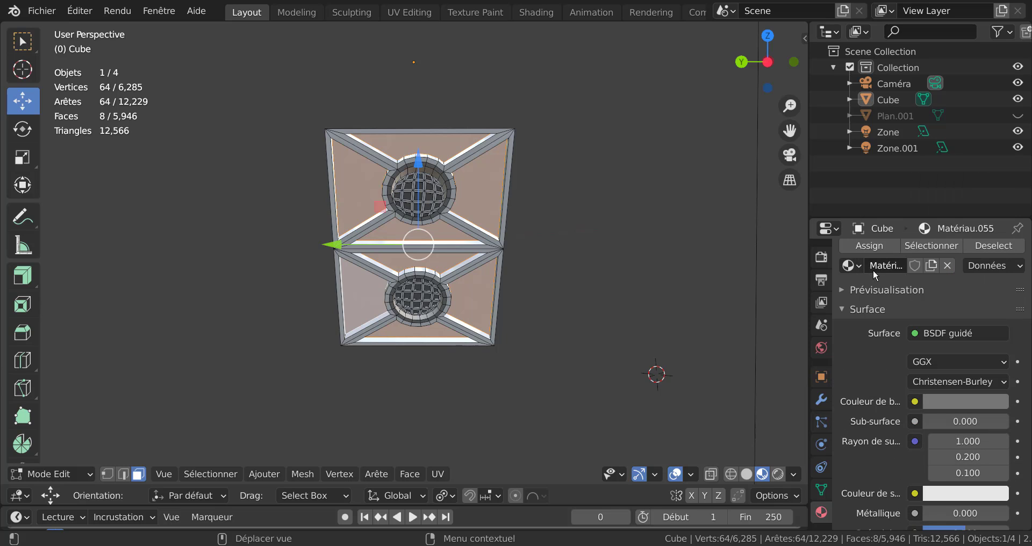
pyautogui.click(868, 245)
pyautogui.press('Tab')
pyautogui.scroll(3, 611, 351)
pyautogui.moveTo(612, 350); pyautogui.dragTo(516, 390, button='middle')
pyautogui.press('Tab')
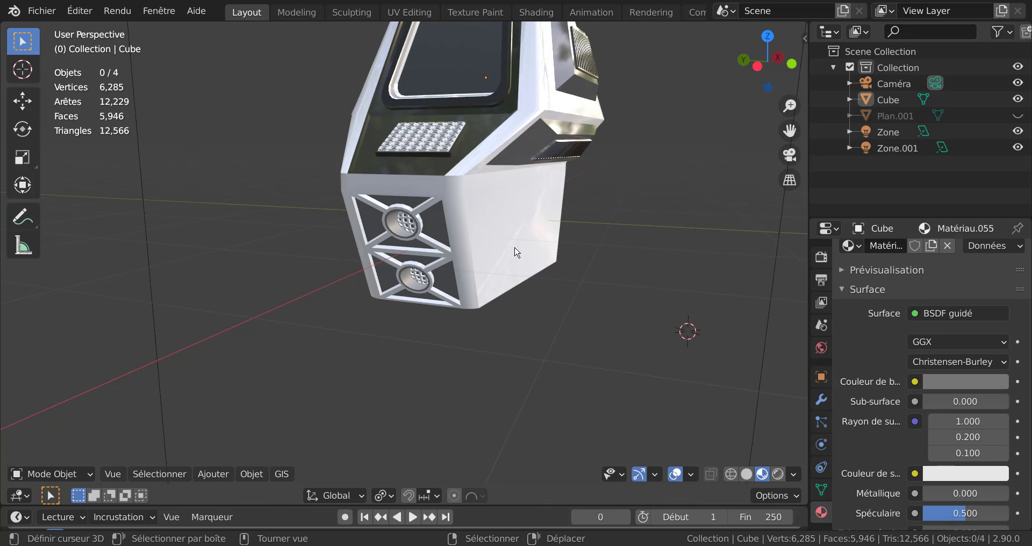
# Clear the face selection, reveal the cabin's hidden geometry in edit mode, and inspect the whole model in object mode.
pyautogui.click(517, 253)
pyautogui.press('Tab')
pyautogui.moveTo(548, 410); pyautogui.dragTo(527, 411, button='middle')
pyautogui.click(379, 429)
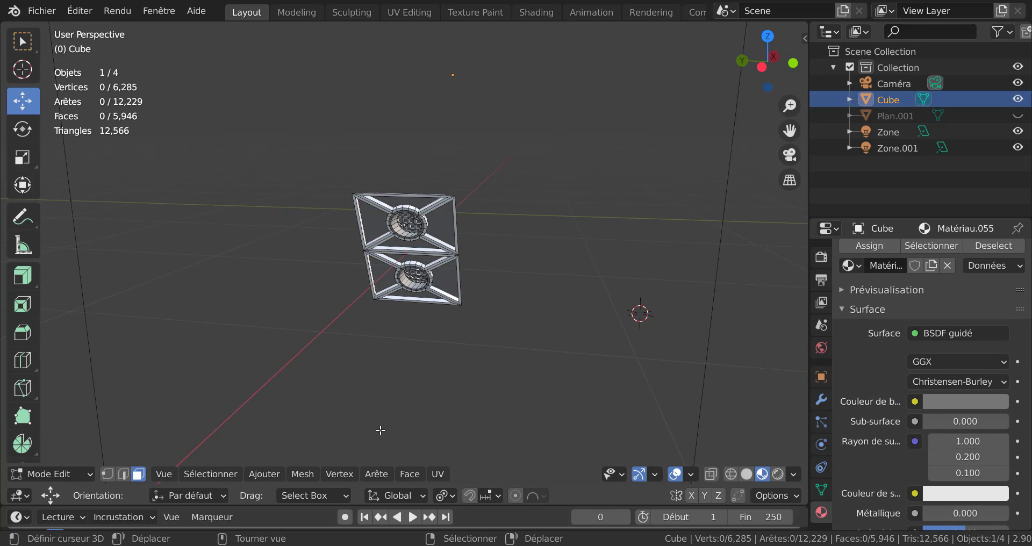
pyautogui.moveTo(380, 428); pyautogui.dragTo(605, 411, button='middle')
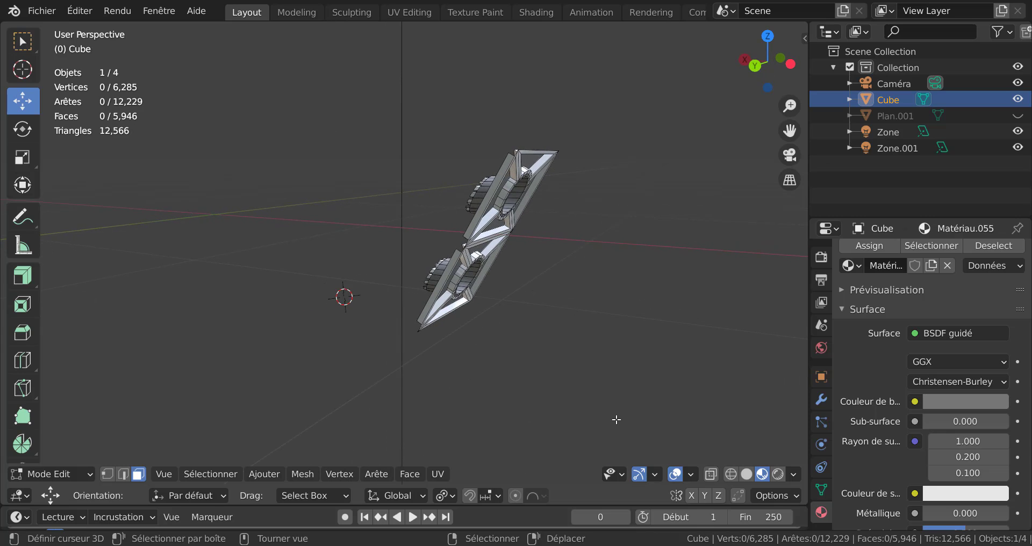
pyautogui.hotkey('alt', 'h')
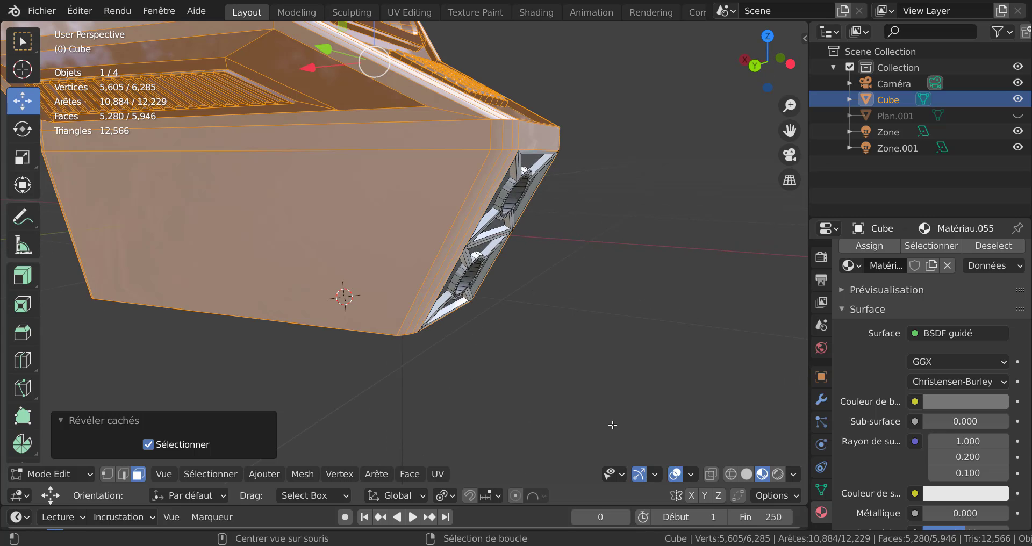
pyautogui.press('Tab')
pyautogui.scroll(-5, 612, 425)
pyautogui.moveTo(615, 425); pyautogui.dragTo(421, 375, button='middle')
pyautogui.scroll(3, 392, 376)
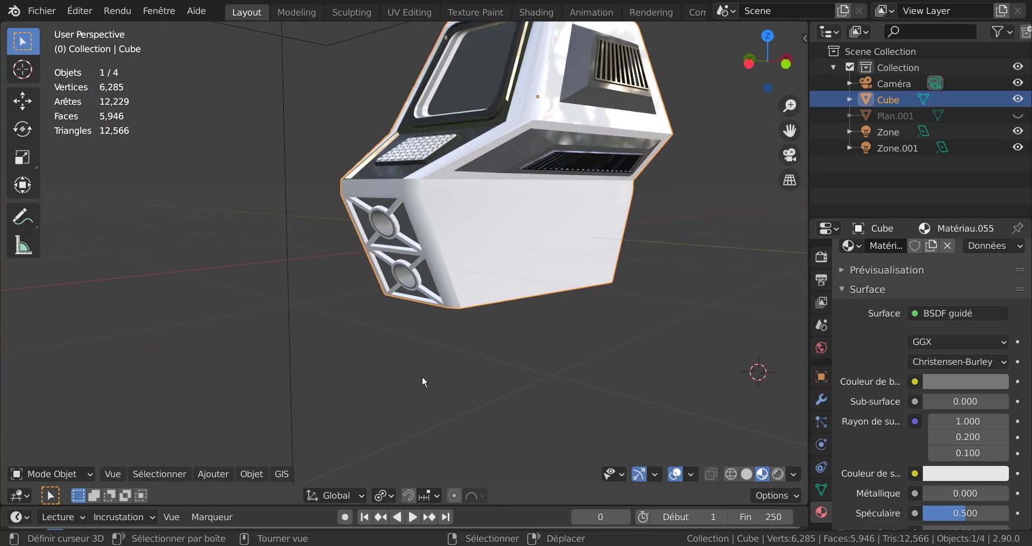
# In edit mode, select the three large faces on both sides and the back of the lower body.
pyautogui.press('Tab')
pyautogui.press('Tab')
pyautogui.press('Tab')
pyautogui.click(508, 242)
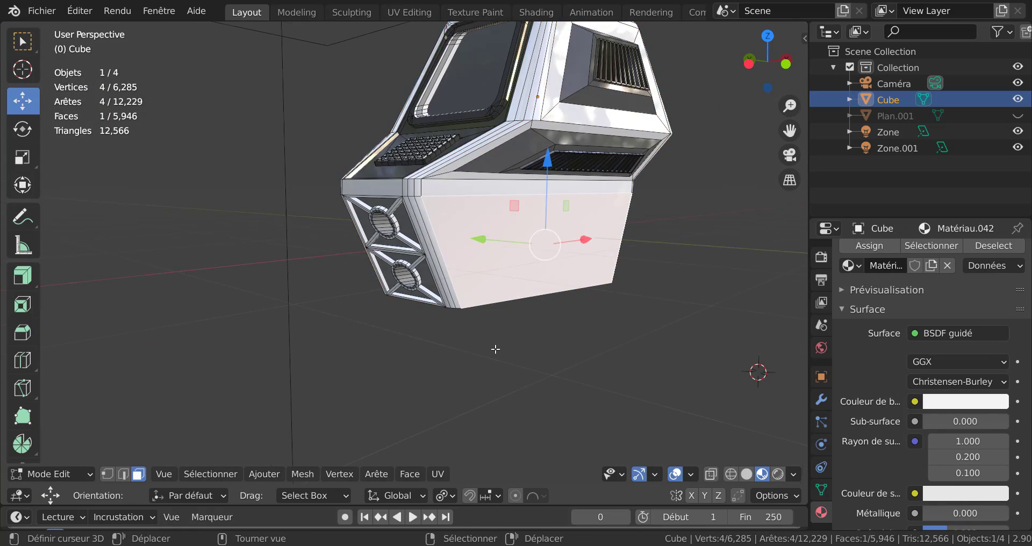
pyautogui.moveTo(507, 241); pyautogui.dragTo(355, 258, button='middle')
pyautogui.moveTo(526, 307); pyautogui.dragTo(345, 370, button='middle')
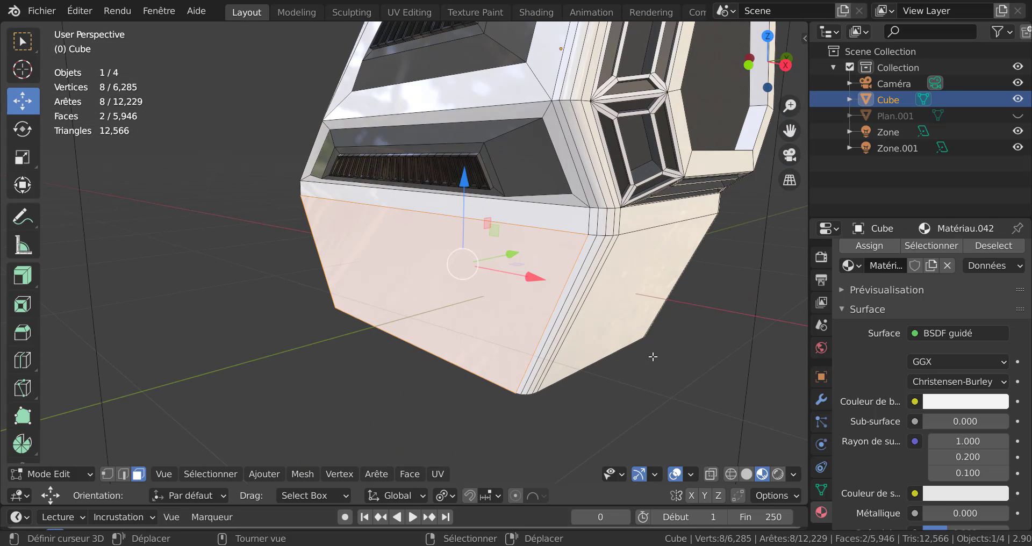
pyautogui.keyDown('shift'); pyautogui.click(606, 341); pyautogui.keyUp('shift')
pyautogui.scroll(-4, 653, 384)
pyautogui.moveTo(653, 384); pyautogui.dragTo(2, 367, button='middle')
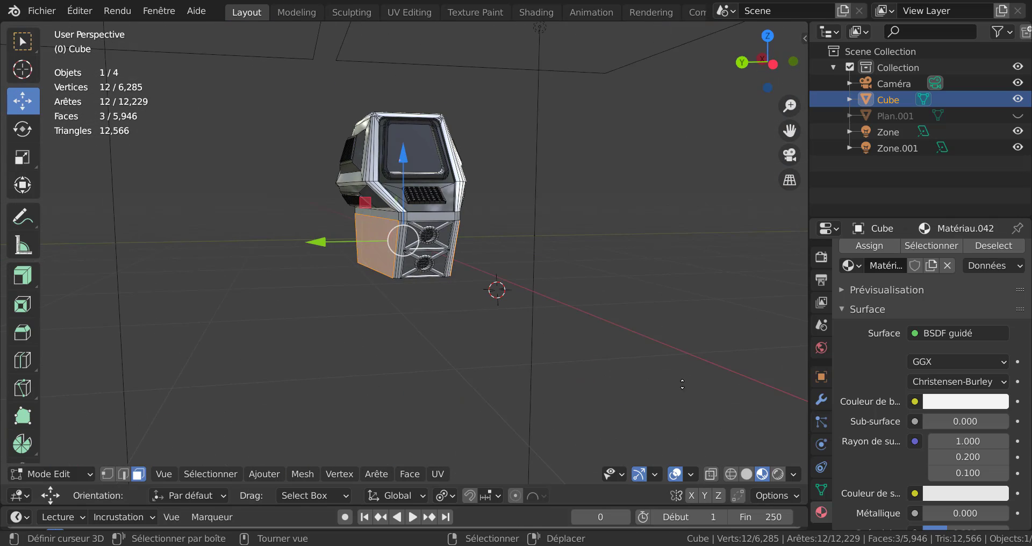
pyautogui.moveTo(627, 387); pyautogui.dragTo(508, 393, button='middle')
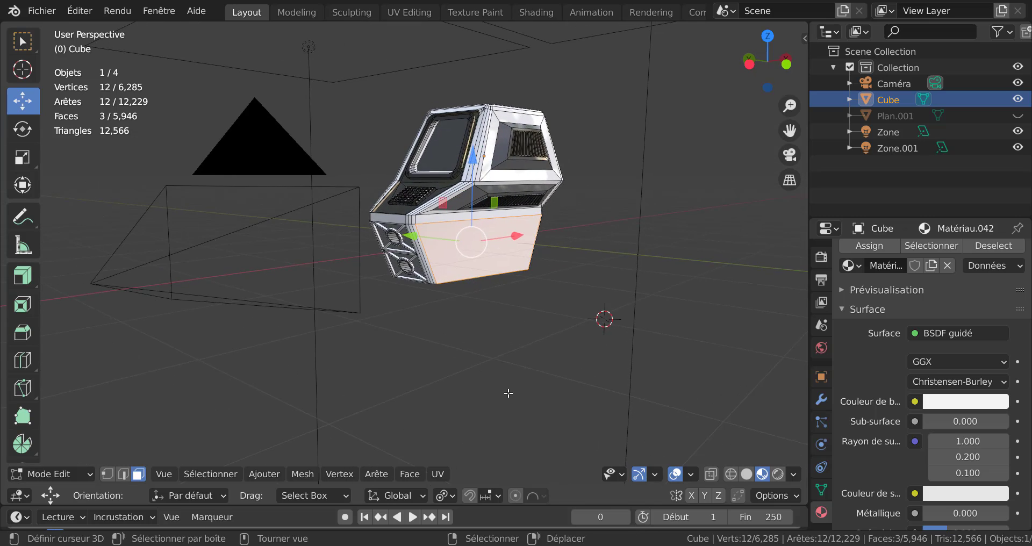
# Inset the three selected side and back faces individually with a thickness of about 0.14 m.
pyautogui.scroll(3, 508, 393)
pyautogui.press('i')
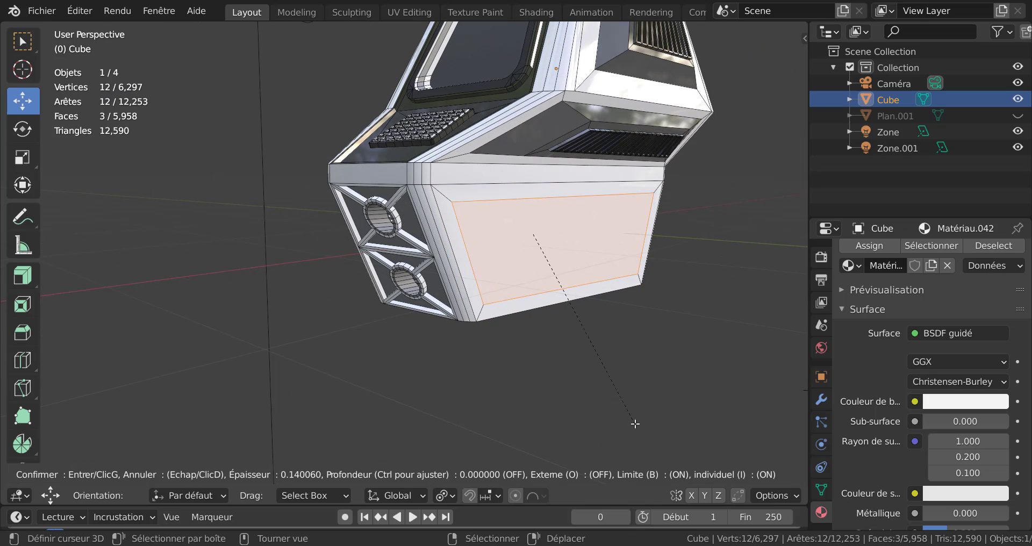
pyautogui.click(634, 423)
pyautogui.moveTo(634, 423); pyautogui.dragTo(2, 247, button='middle')
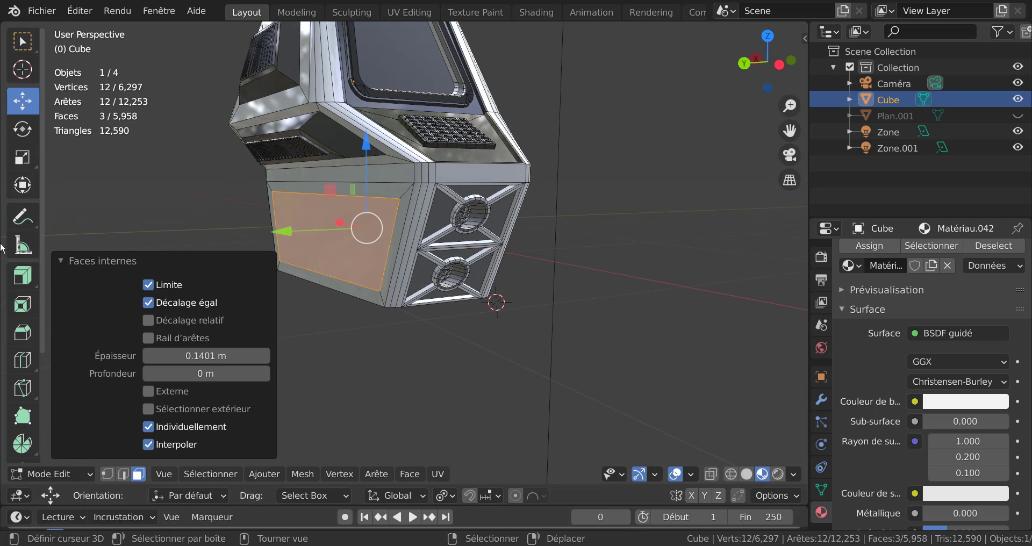
# Try extruding the three inset side and back faces by about 0.124 m, and undo the extrusion.
pyautogui.moveTo(22, 275); pyautogui.dragTo(79, 347)
pyautogui.moveTo(328, 274)
pyautogui.mouseDown()
pyautogui.moveTo(259, 289)
pyautogui.moveTo(336, 266)
pyautogui.mouseUp()
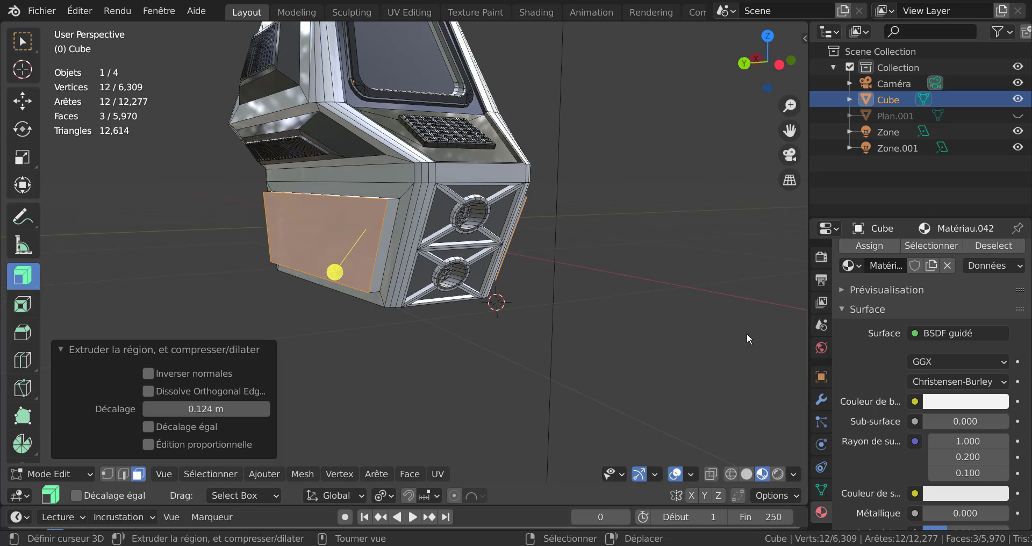
pyautogui.moveTo(747, 333); pyautogui.dragTo(575, 359, button='middle')
pyautogui.scroll(-5, 417, 343)
pyautogui.scroll(4, 597, 352)
pyautogui.hotkey('ctrl', 'z')
pyautogui.scroll(-1, 642, 361)
pyautogui.scroll(3, 554, 358)
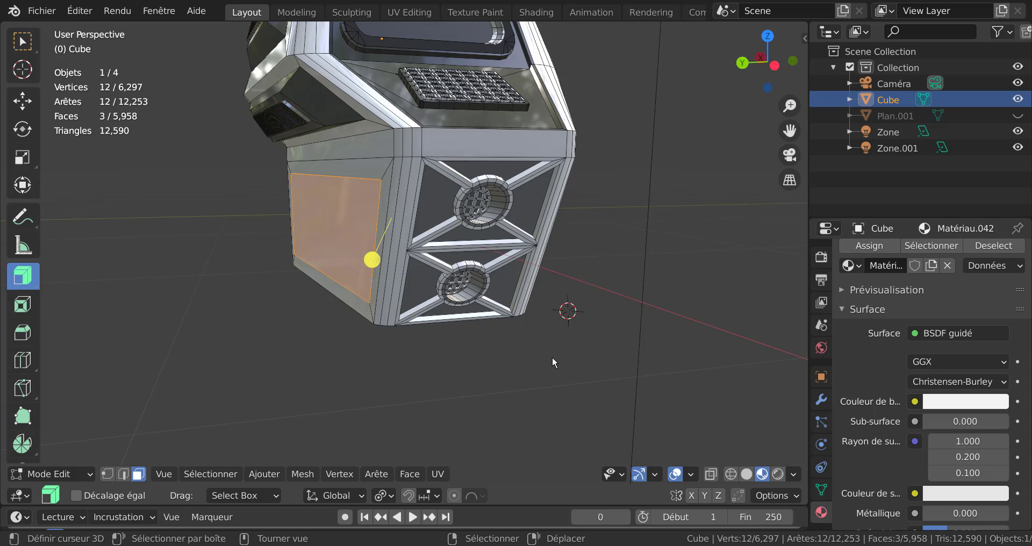
# Try deselecting the back panel and scaling only the two side panels along Y, and undo the attempt.
pyautogui.click(25, 275)
pyautogui.press('ctrl')
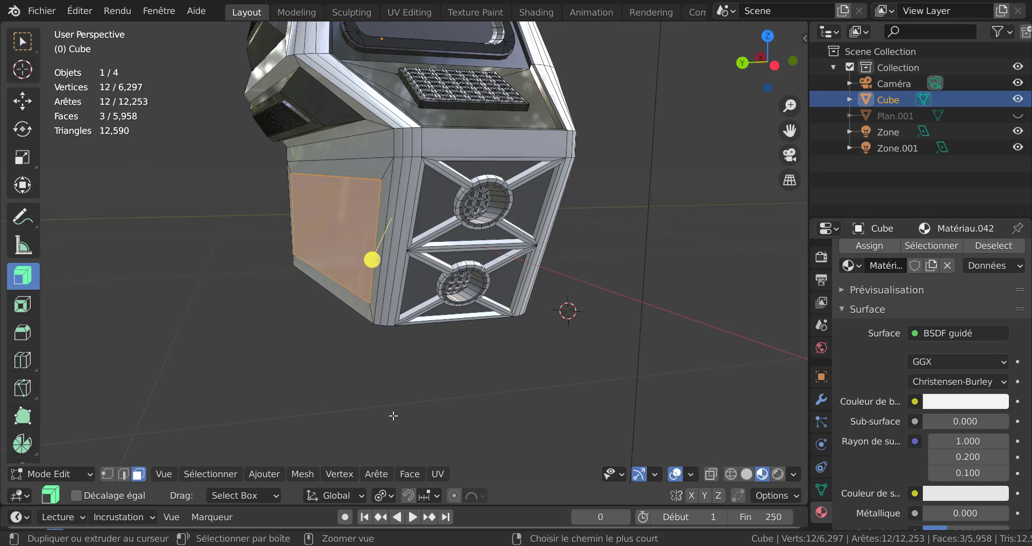
pyautogui.moveTo(407, 418); pyautogui.dragTo(231, 325, button='middle')
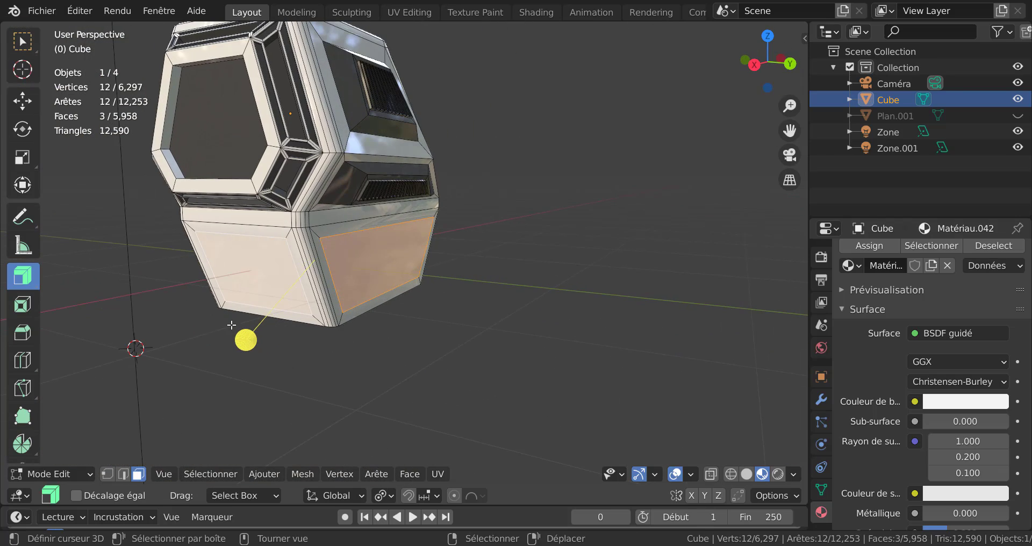
pyautogui.keyDown('shift'); pyautogui.click(264, 265); pyautogui.keyUp('shift')
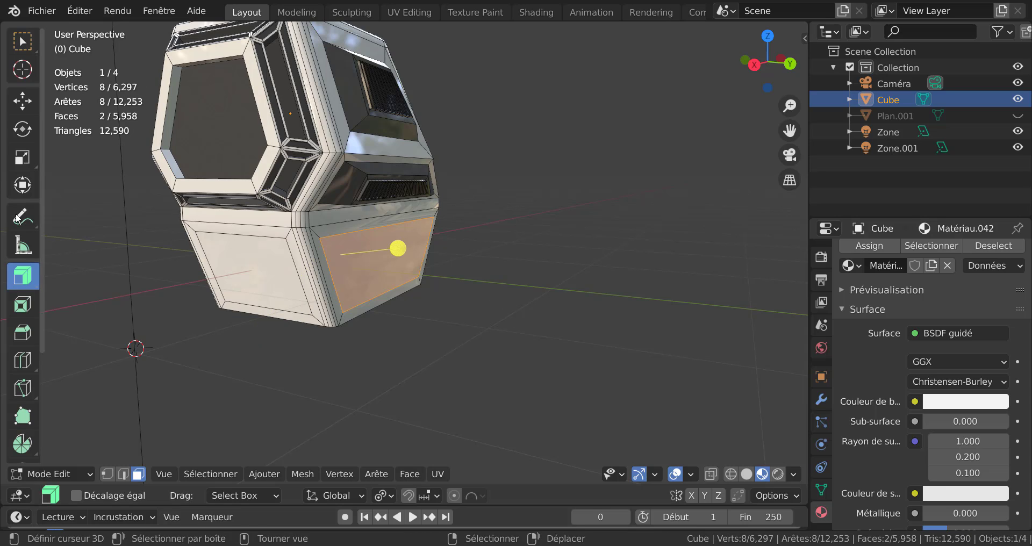
pyautogui.click(20, 160)
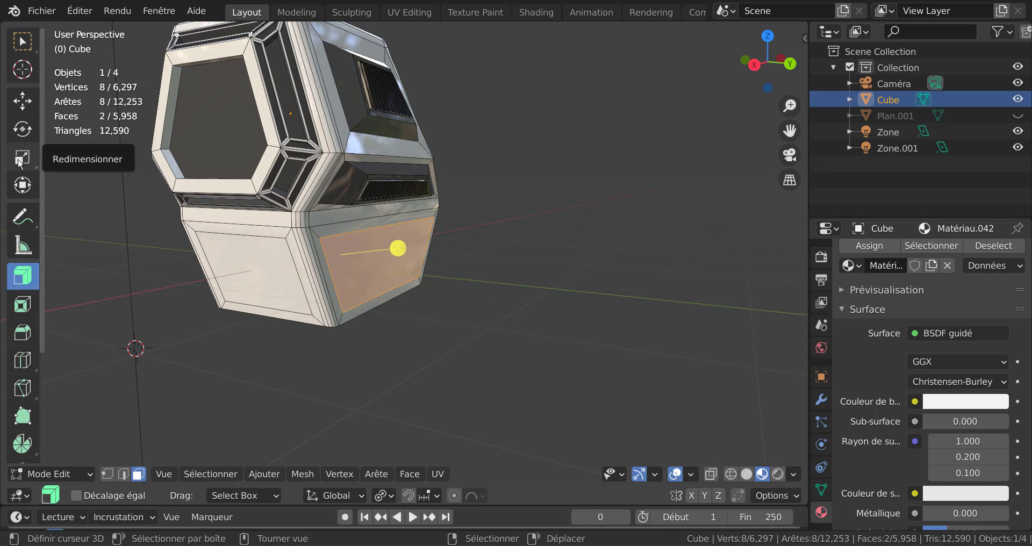
pyautogui.moveTo(237, 274); pyautogui.dragTo(209, 269, button='middle')
pyautogui.moveTo(334, 233)
pyautogui.mouseDown()
pyautogui.moveTo(296, 239)
pyautogui.moveTo(333, 234)
pyautogui.mouseUp()
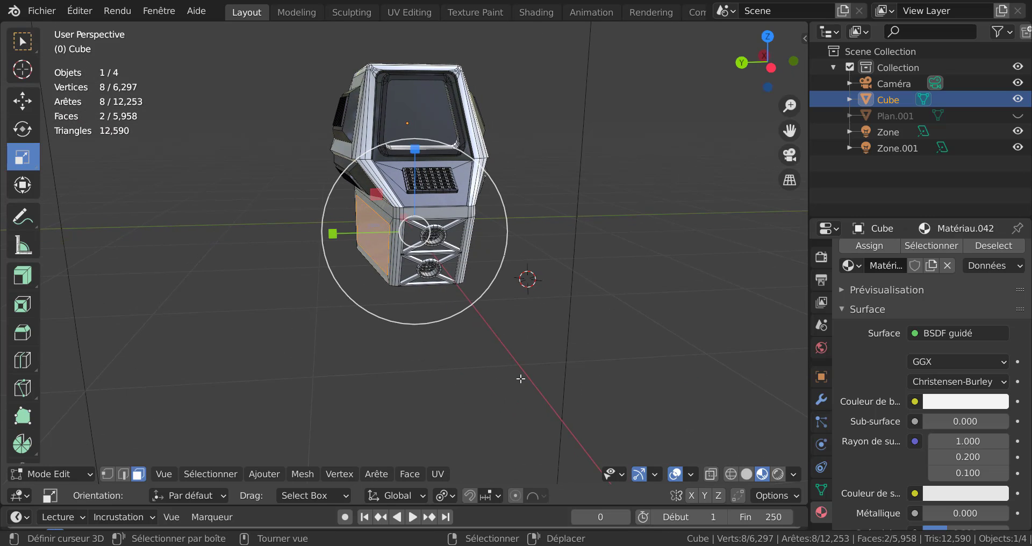
pyautogui.hotkey('ctrl', 'z')
# Try scaling the side and back panels along Y by about 1.647, check the shape in object mode, and undo the scaling.
pyautogui.press('KP_3')
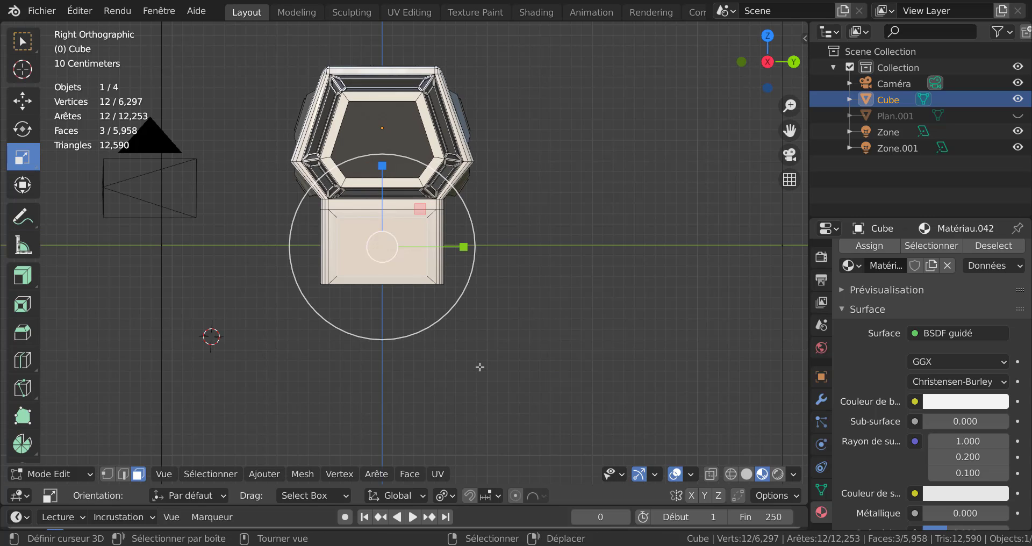
pyautogui.press('ctrl+KP_3')
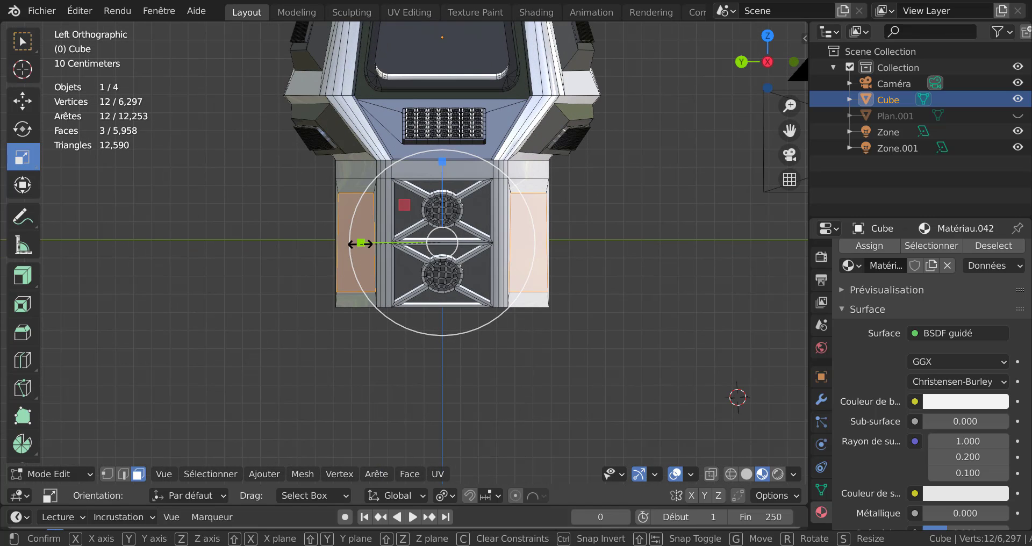
pyautogui.press('s')
pyautogui.click(307, 253)
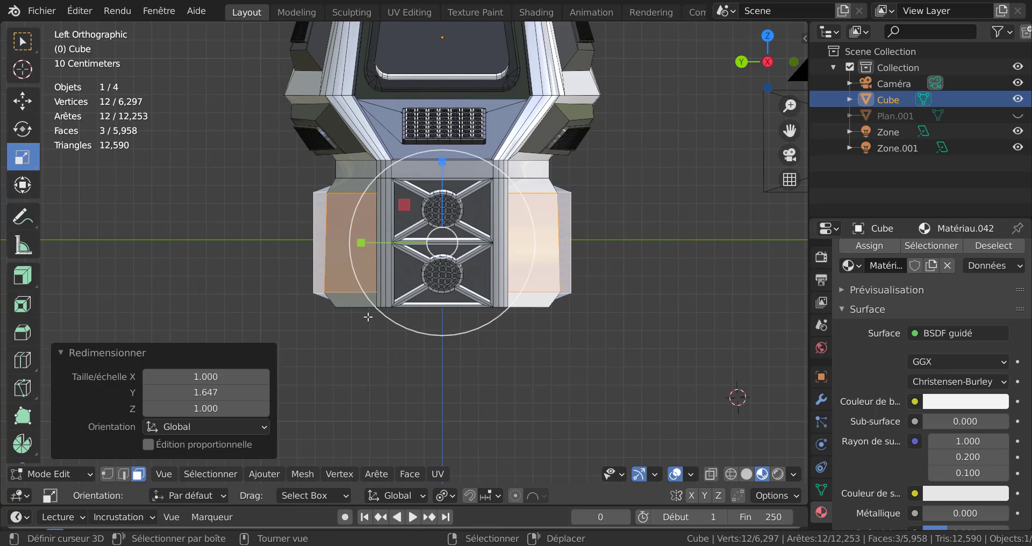
pyautogui.press('Tab')
pyautogui.moveTo(425, 393); pyautogui.dragTo(490, 364, button='middle')
pyautogui.press('Tab')
pyautogui.hotkey('ctrl', 'z')
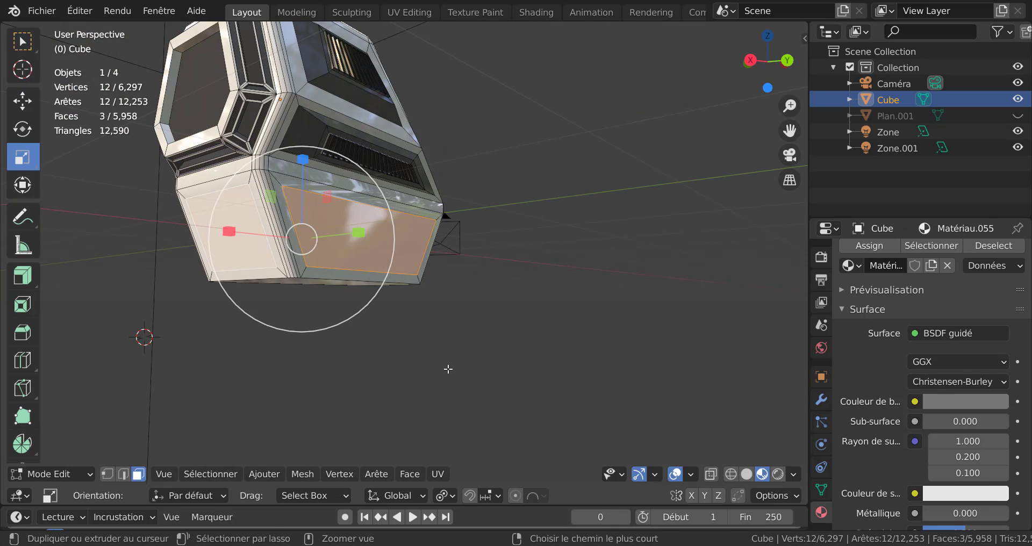
# Deselect the back panel, try scaling the two side panels outward along Y, check the shape in object mode, and undo the changes.
pyautogui.keyDown('shift'); pyautogui.rightClick(255, 241); pyautogui.keyUp('shift')
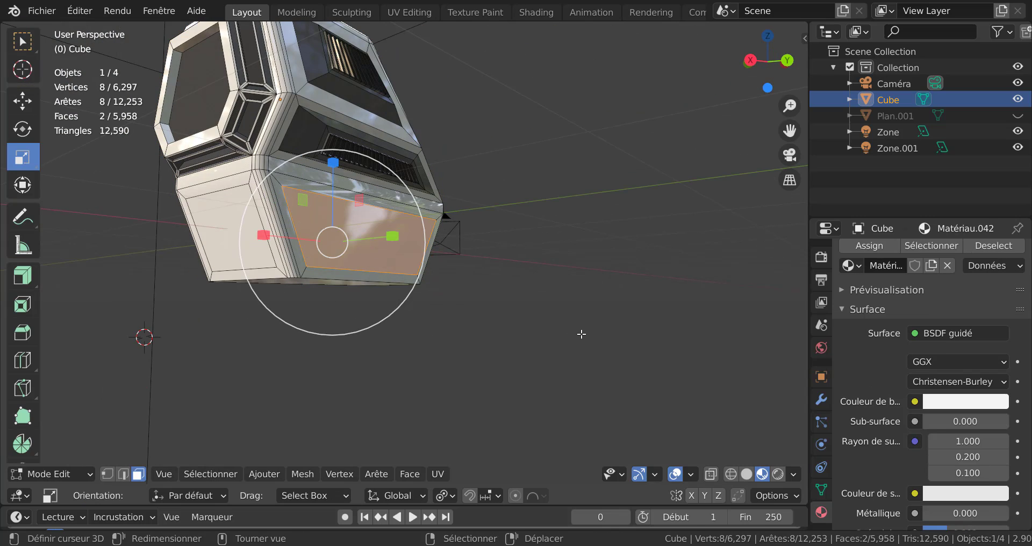
pyautogui.moveTo(333, 296); pyautogui.dragTo(400, 360, button='middle')
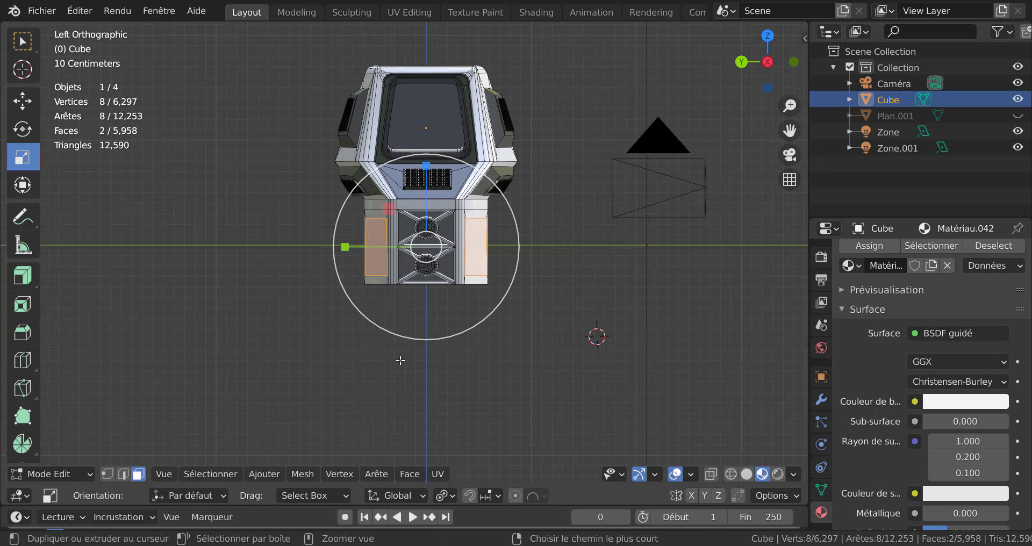
pyautogui.press('ctrl+KP_3')
pyautogui.scroll(3, 376, 290)
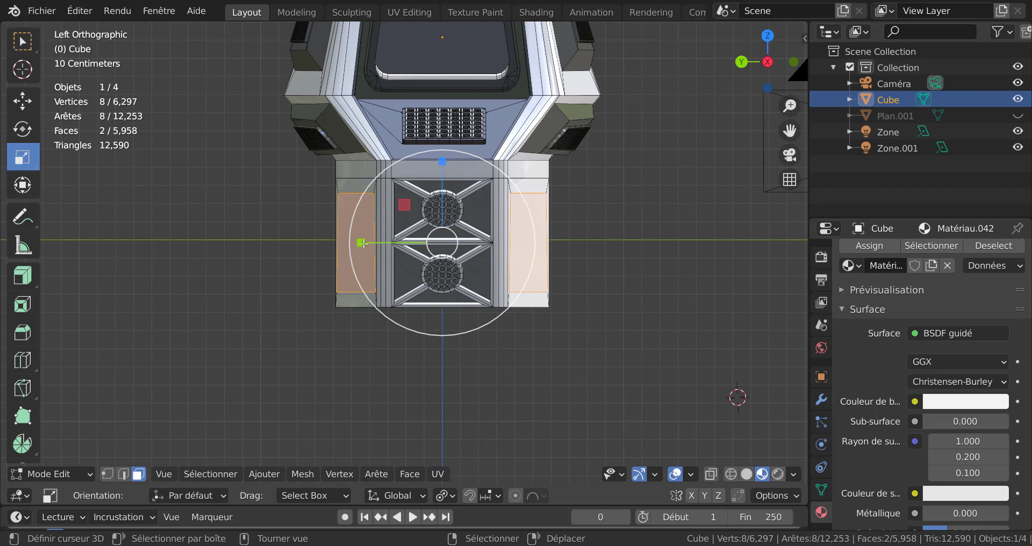
pyautogui.moveTo(362, 243); pyautogui.dragTo(278, 248)
pyautogui.press('Tab')
pyautogui.moveTo(408, 346); pyautogui.dragTo(481, 352, button='middle')
pyautogui.press('Tab')
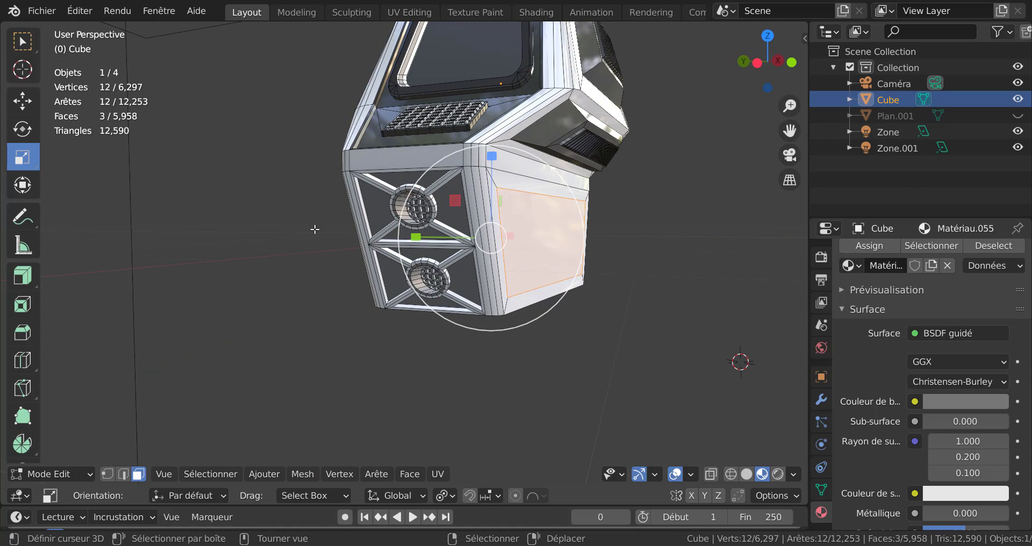
pyautogui.moveTo(315, 229); pyautogui.dragTo(336, 230, button='middle')
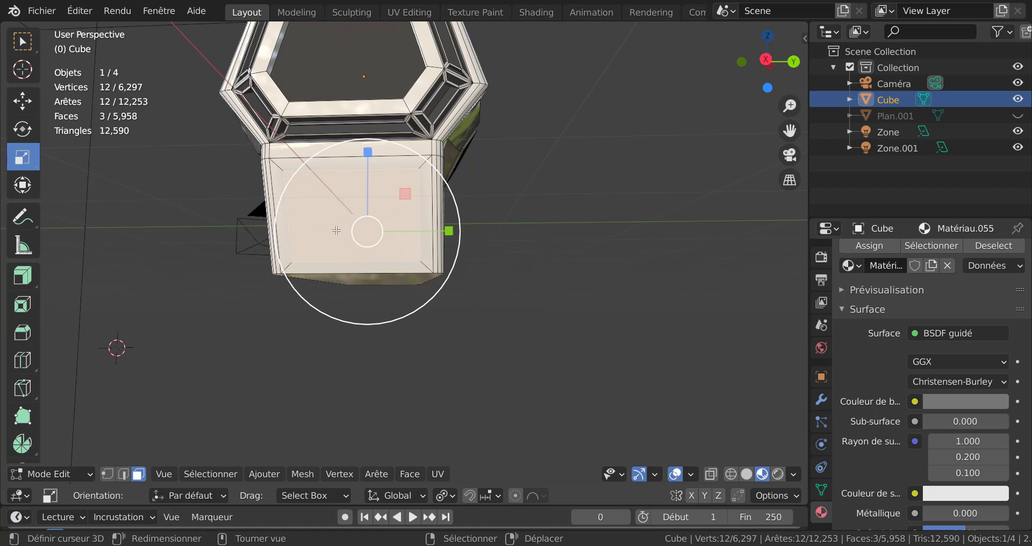
# Extrude the three inset side and back panels outward along their normals with an offset of 0.141 m.
pyautogui.click(17, 278)
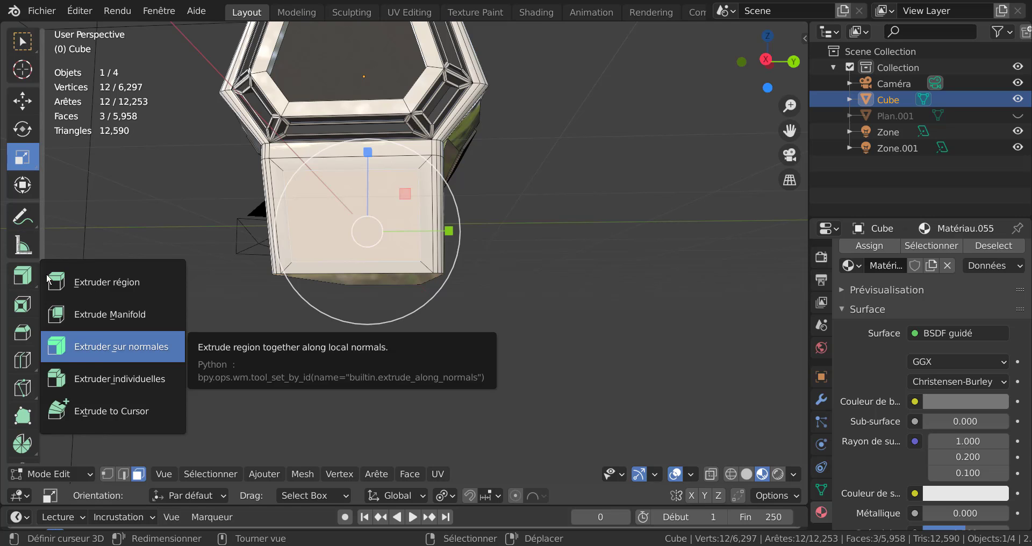
pyautogui.click(100, 344)
pyautogui.moveTo(503, 310); pyautogui.dragTo(563, 330, button='middle')
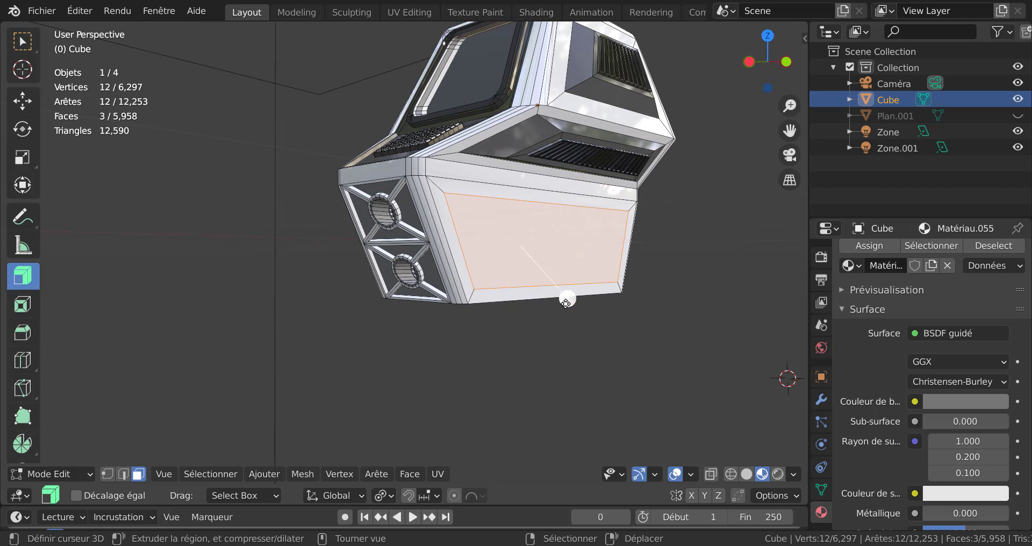
pyautogui.moveTo(566, 303)
pyautogui.mouseDown()
pyautogui.moveTo(562, 290)
pyautogui.moveTo(574, 295)
pyautogui.mouseUp()
pyautogui.moveTo(491, 309); pyautogui.dragTo(746, 333, button='middle')
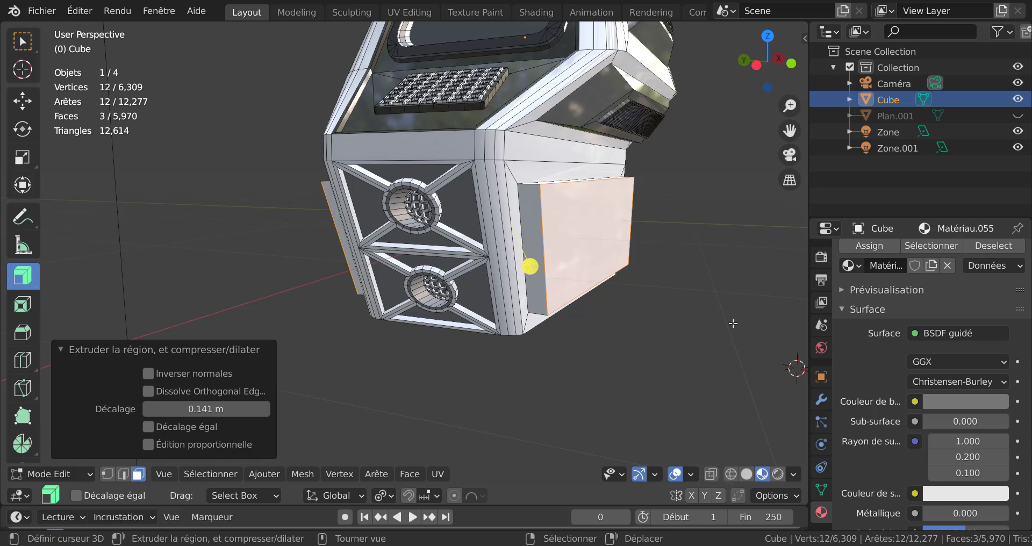
# Bevel the edges of the raised side and back panels by 0.107 m with 3 segments, and check the shape in object mode.
pyautogui.hotkey('ctrl', 'b')
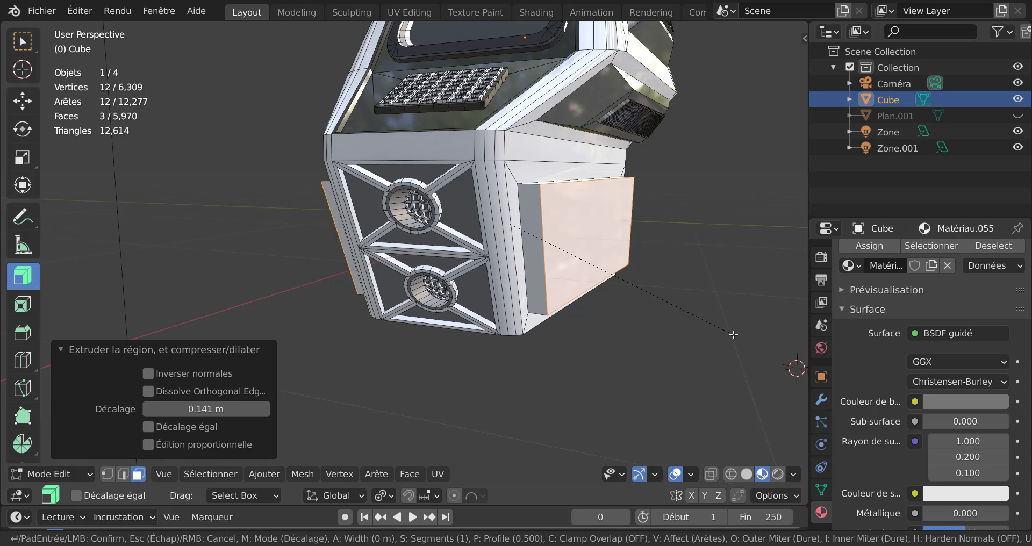
pyautogui.scroll(2, 742, 341)
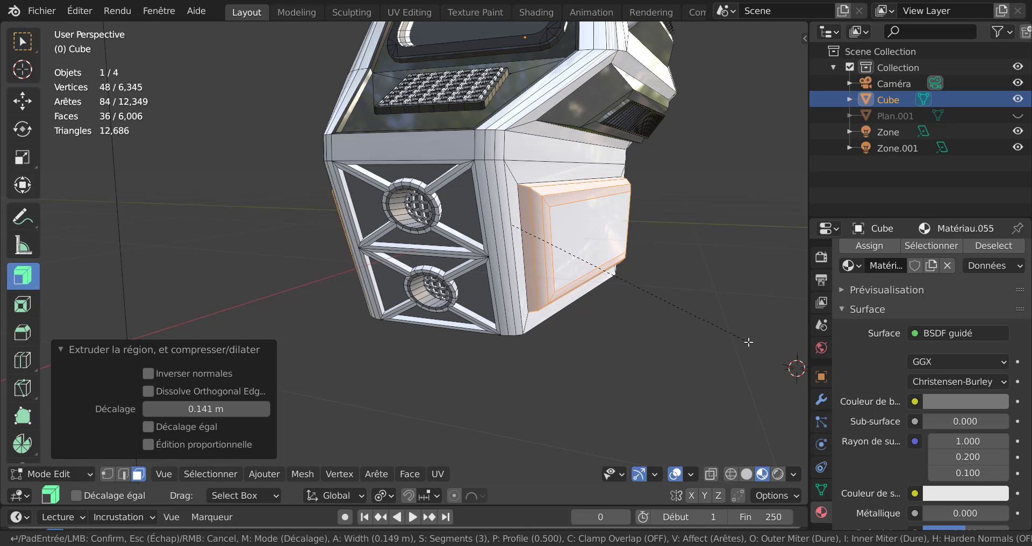
pyautogui.click(746, 337)
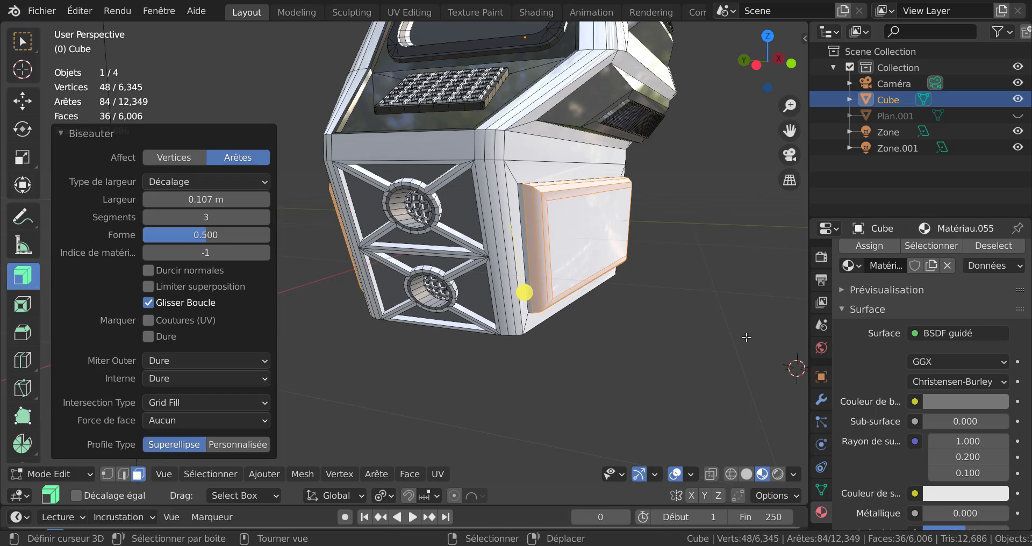
pyautogui.press('Tab')
pyautogui.scroll(-3, 603, 349)
pyautogui.moveTo(603, 350); pyautogui.dragTo(720, 339, button='middle')
pyautogui.scroll(3, 577, 330)
# Select the flat centre faces of the three bevelled side and back panels and extrude them inward along their normals by -0.0586 m.
pyautogui.press('Tab')
pyautogui.click(560, 252)
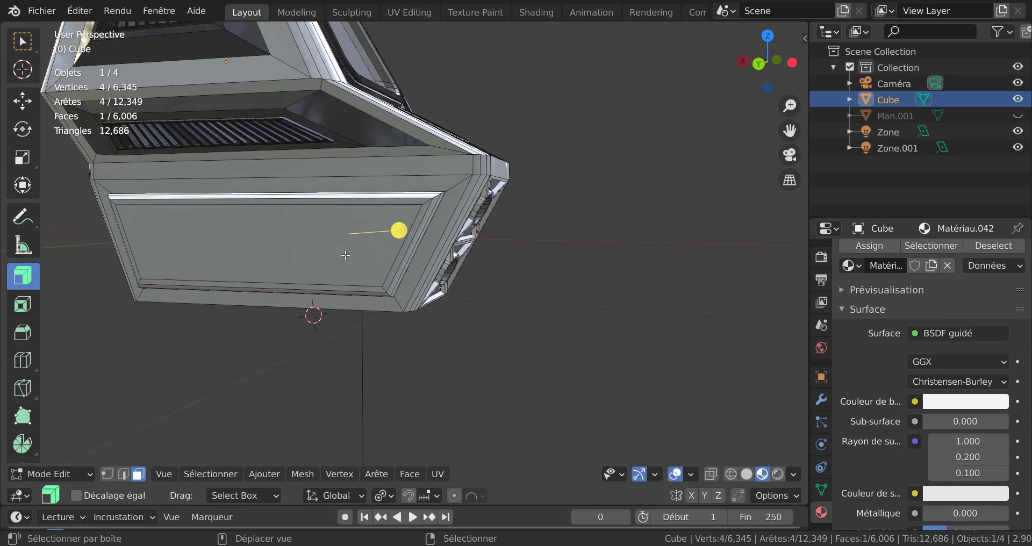
pyautogui.keyDown('shift'); pyautogui.rightClick(346, 253); pyautogui.keyUp('shift')
pyautogui.moveTo(250, 360); pyautogui.dragTo(395, 351, button='middle')
pyautogui.moveTo(88, 283); pyautogui.dragTo(237, 295, button='middle')
pyautogui.keyDown('shift'); pyautogui.rightClick(240, 295); pyautogui.keyUp('shift')
pyautogui.scroll(-7, 408, 329)
pyautogui.moveTo(478, 336); pyautogui.dragTo(300, 348, button='middle')
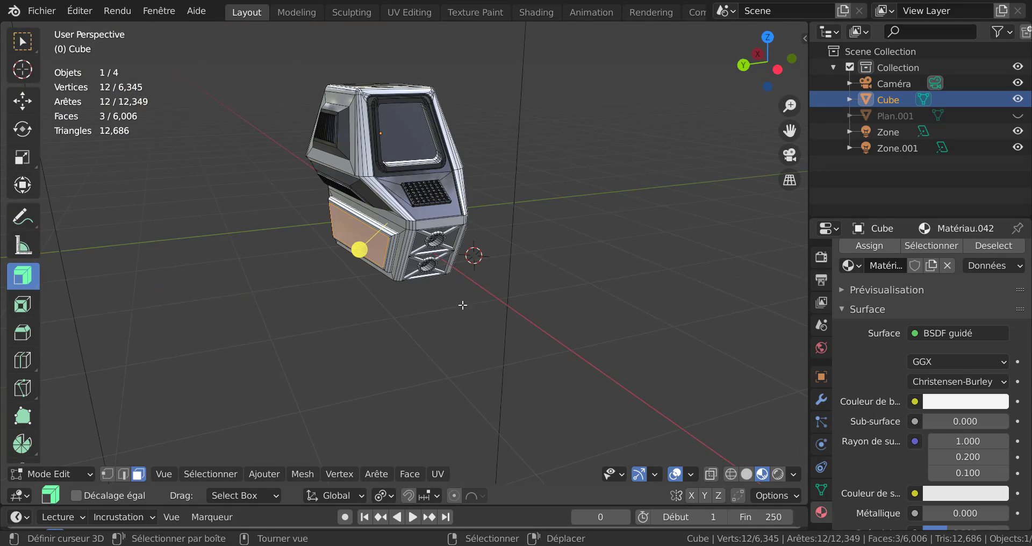
pyautogui.moveTo(460, 304); pyautogui.dragTo(373, 293, button='middle')
pyautogui.scroll(5, 595, 310)
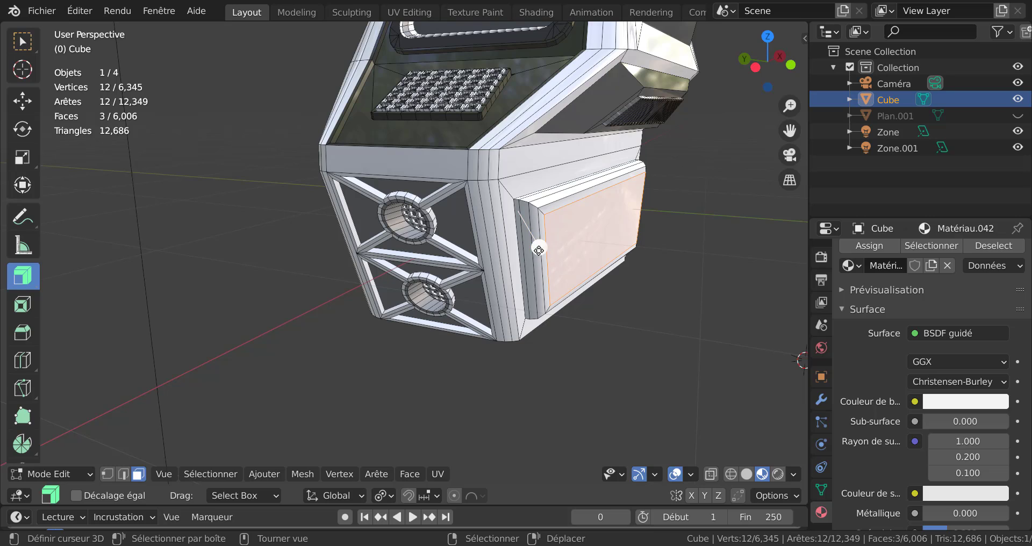
pyautogui.moveTo(539, 247); pyautogui.dragTo(542, 257)
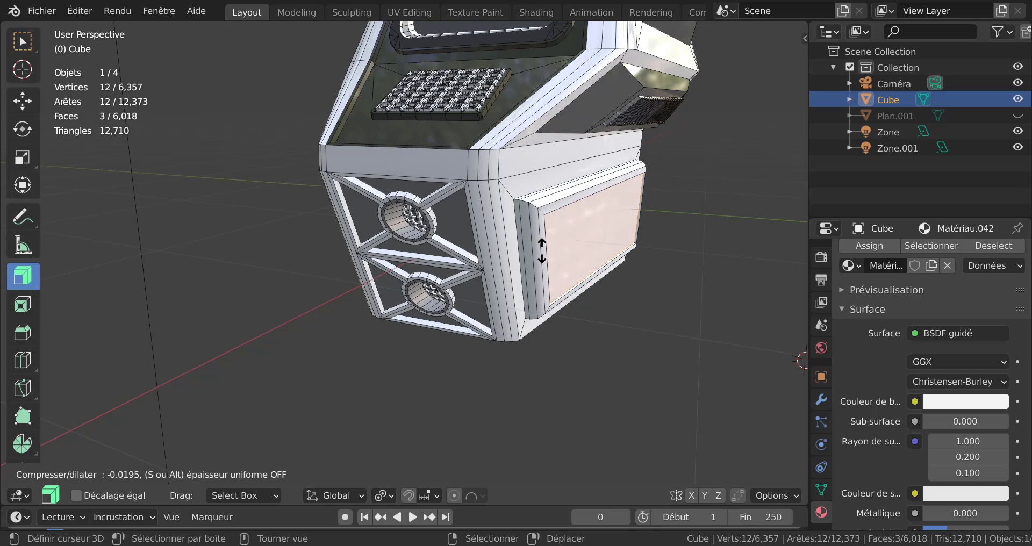
pyautogui.moveTo(542, 254); pyautogui.dragTo(544, 256)
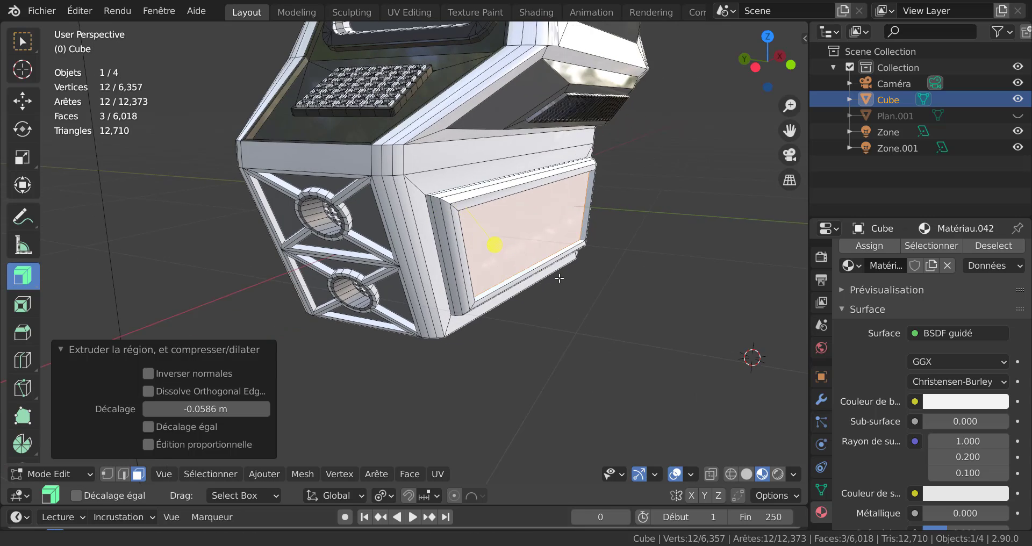
pyautogui.scroll(5, 548, 285)
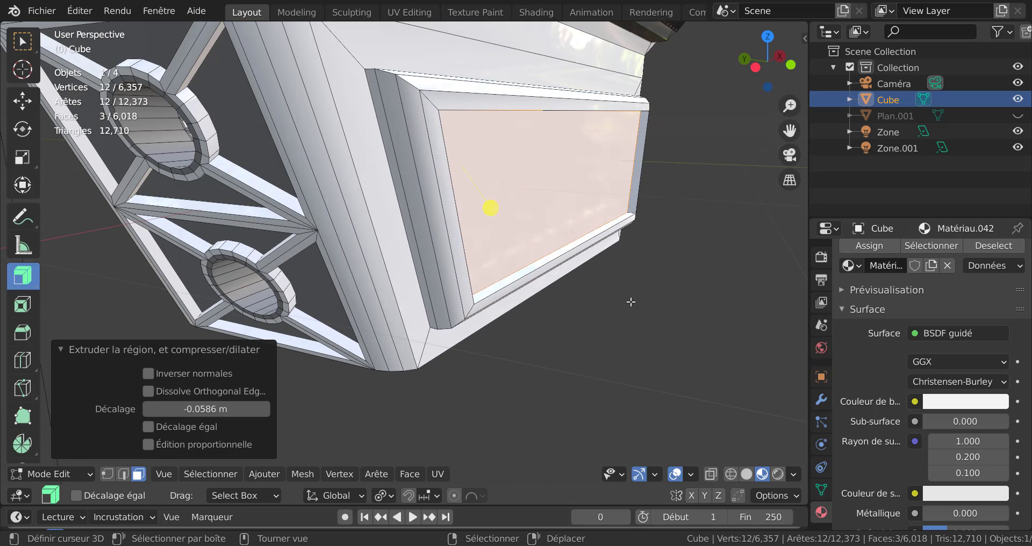
# Inset the three selected panel faces individually by about 0.029 m and extrude them along their normals by about 0.0575 m.
pyautogui.press('i')
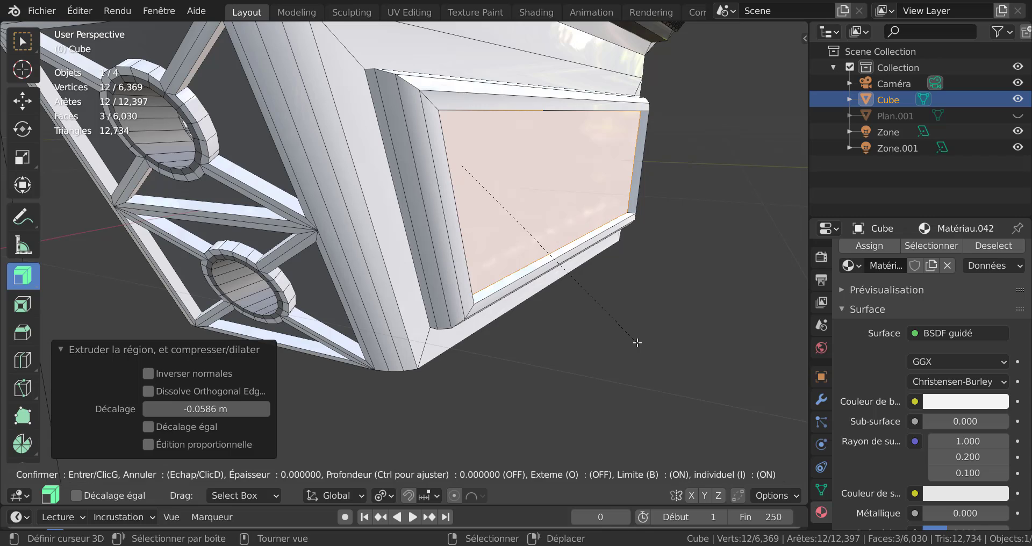
pyautogui.click(637, 336)
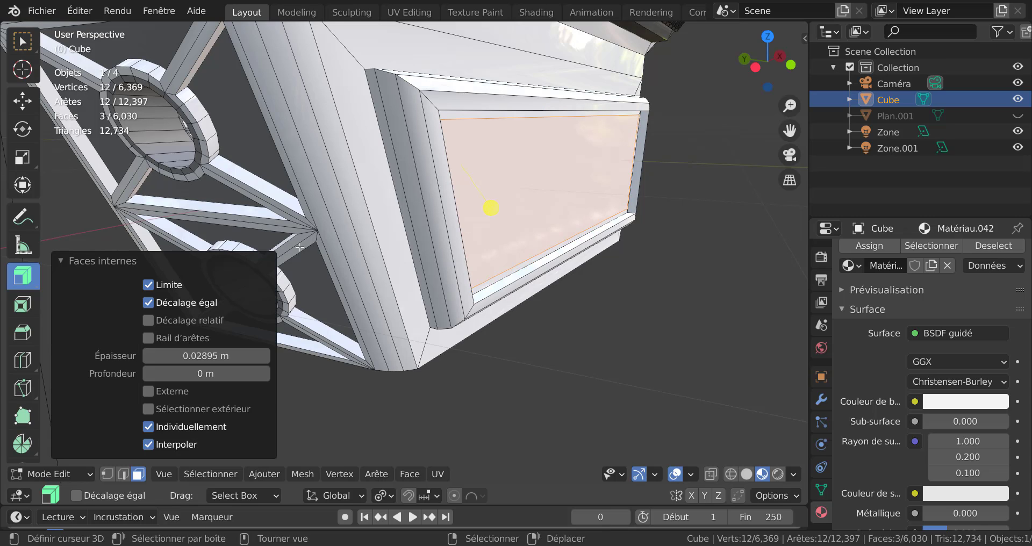
pyautogui.moveTo(490, 216); pyautogui.dragTo(492, 211)
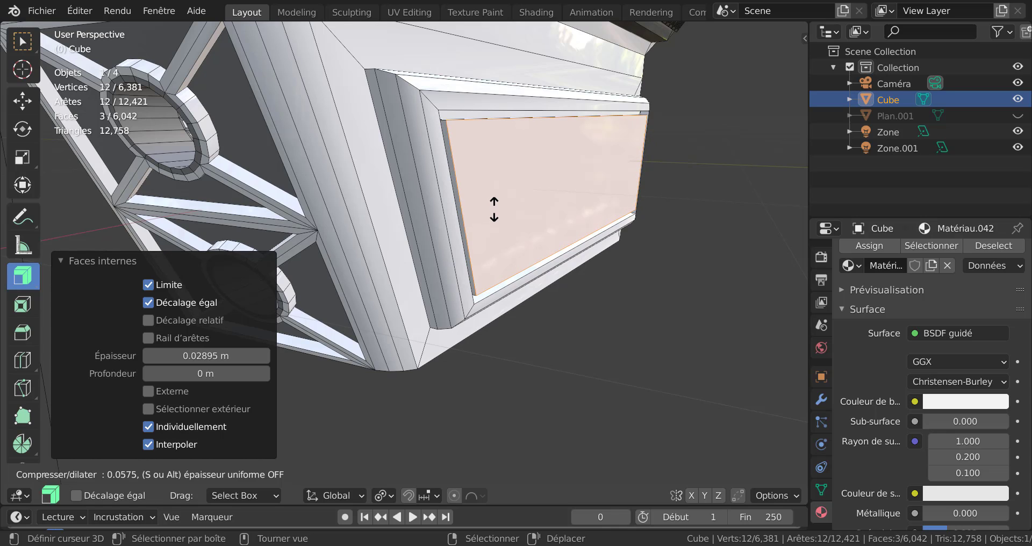
pyautogui.moveTo(494, 209); pyautogui.dragTo(493, 210)
pyautogui.moveTo(494, 210); pyautogui.dragTo(539, 294, button='middle')
pyautogui.press('Tab')
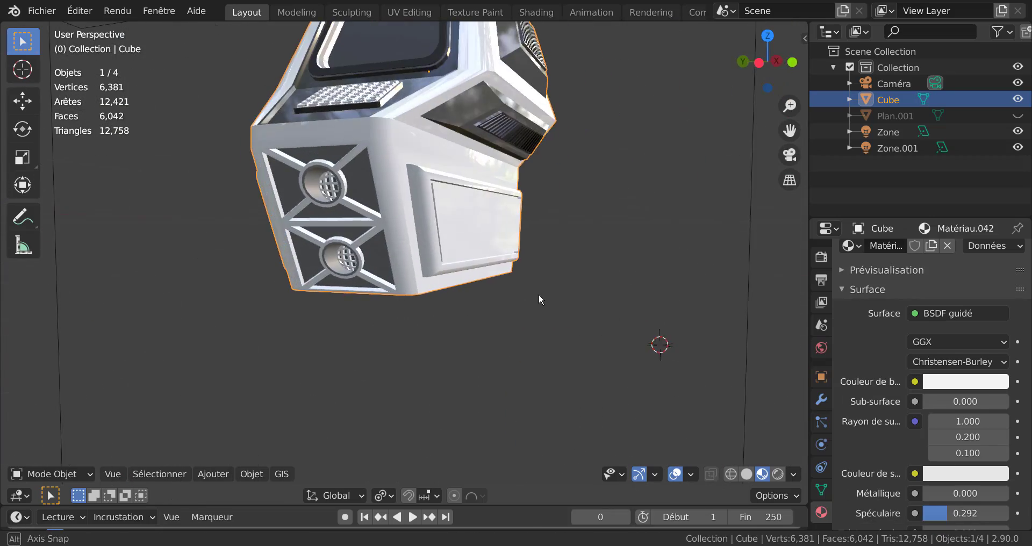
# Grow the selection twice around the raised panels and deselect the three central panel faces, keeping only their surrounding grooves selected.
pyautogui.press('Tab')
pyautogui.scroll(3, 548, 294)
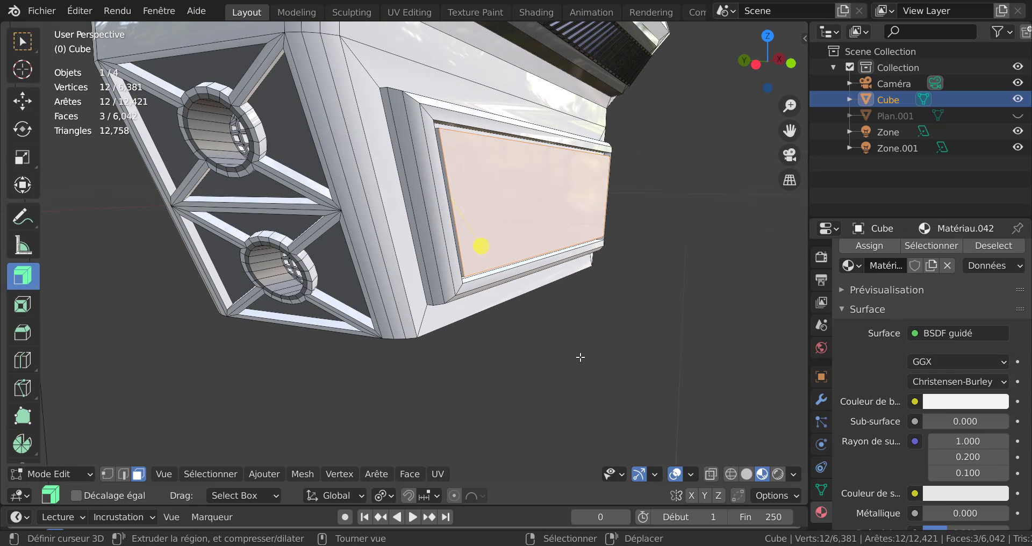
pyautogui.press('ctrl+KP_Add')
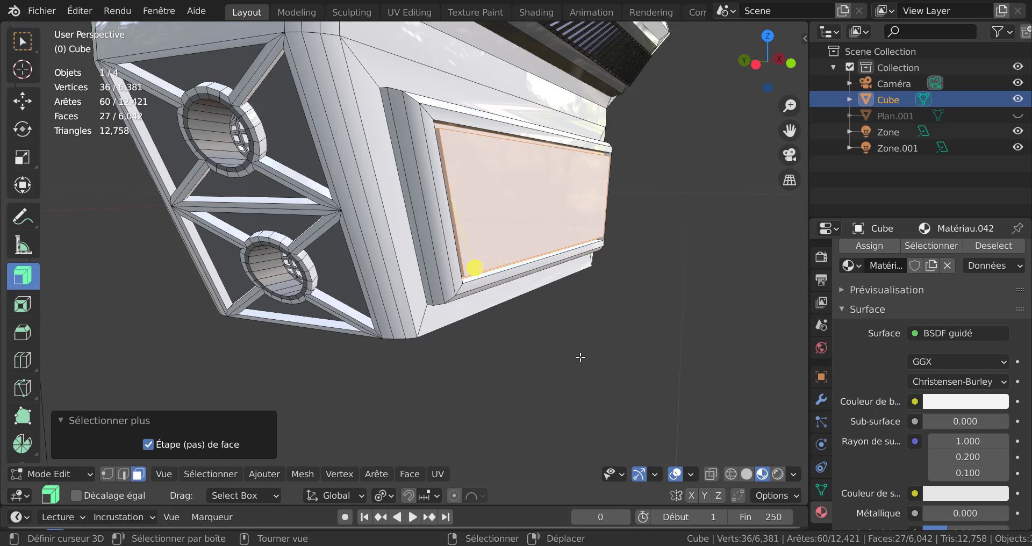
pyautogui.press('ctrl+KP_Add')
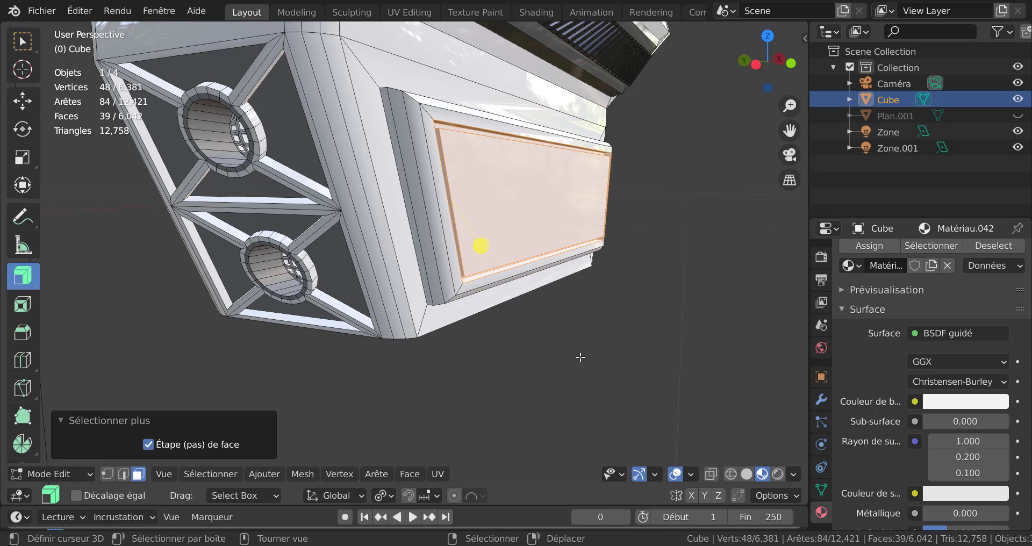
pyautogui.keyDown('shift'); pyautogui.rightClick(520, 228); pyautogui.keyUp('shift')
pyautogui.moveTo(247, 345); pyautogui.dragTo(491, 313, button='middle')
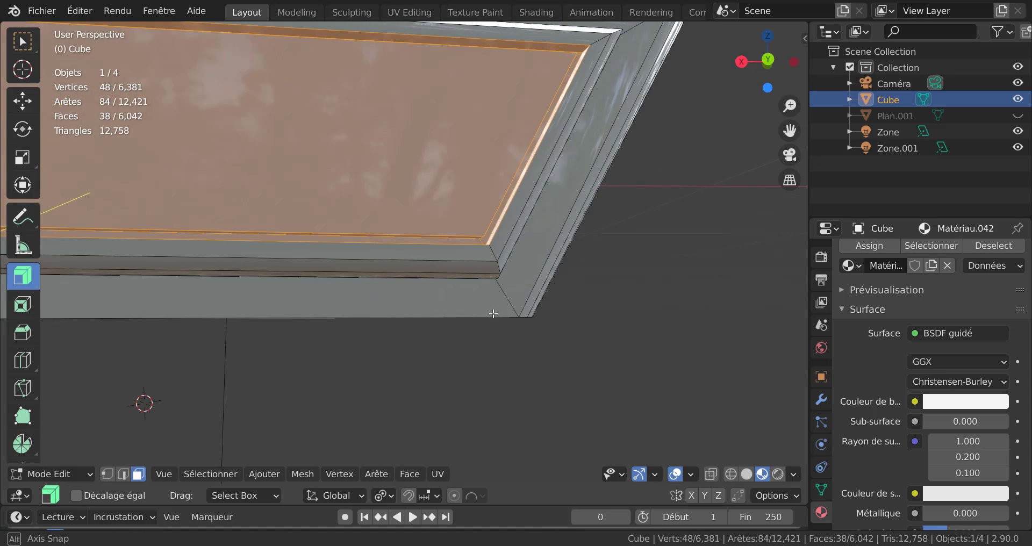
pyautogui.keyDown('shift'); pyautogui.rightClick(411, 157); pyautogui.keyUp('shift')
pyautogui.scroll(-4, 411, 157)
pyautogui.moveTo(258, 228); pyautogui.dragTo(333, 240, button='middle')
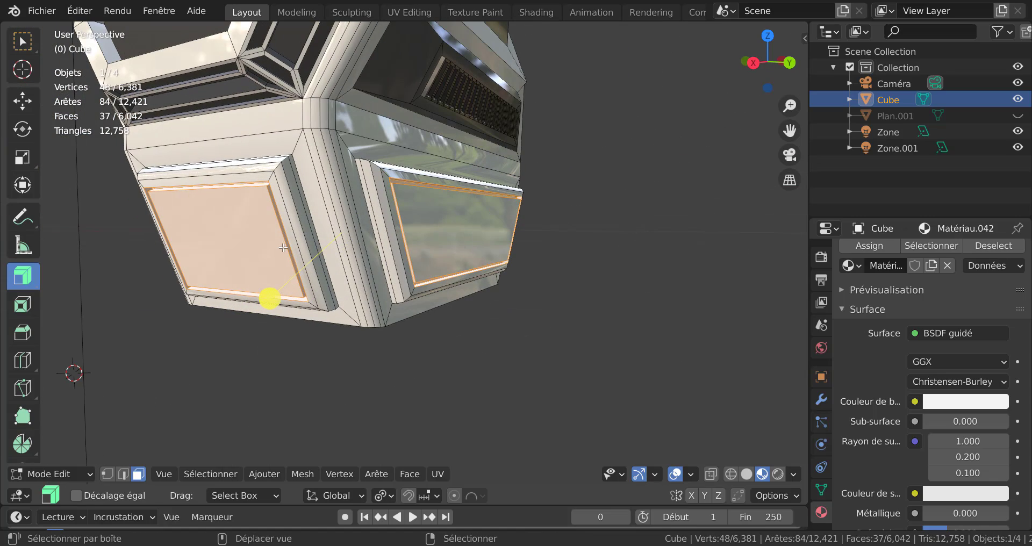
pyautogui.moveTo(566, 302); pyautogui.dragTo(617, 280, button='middle')
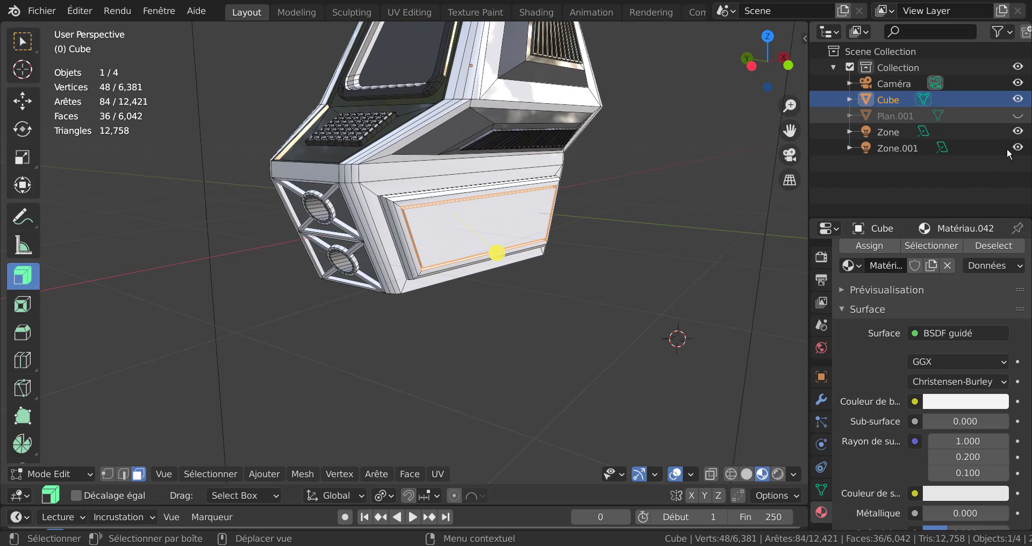
# Add a new material with a grey base colour of value 0.613 and assign it to the selected groove faces.
pyautogui.scroll(5, 994, 306)
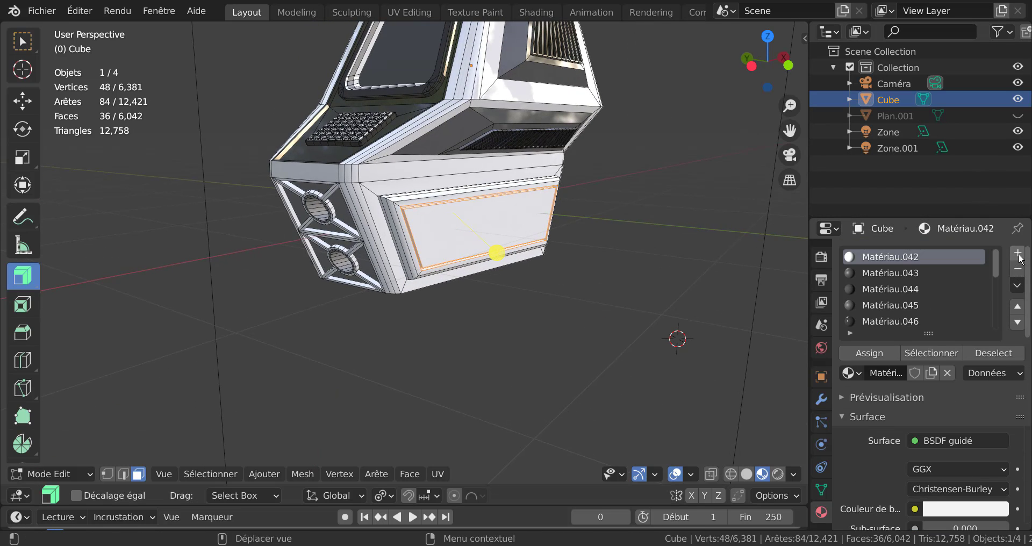
pyautogui.click(1018, 254)
pyautogui.click(905, 373)
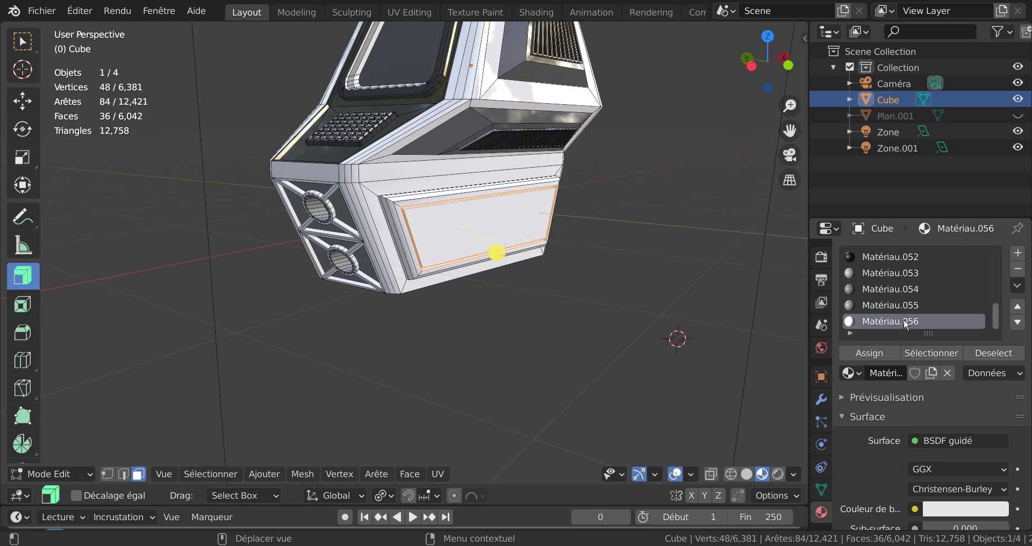
pyautogui.scroll(-3, 878, 481)
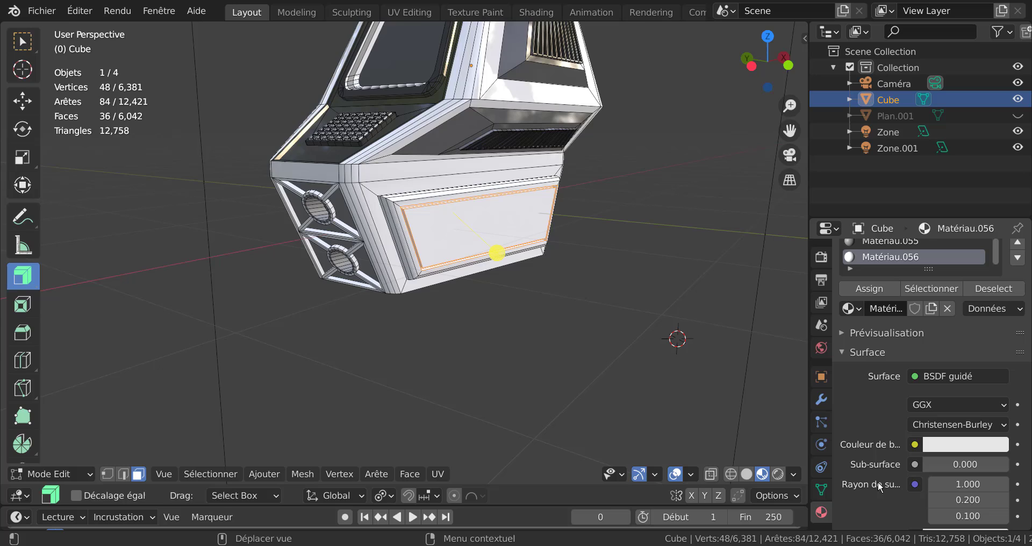
pyautogui.click(953, 447)
pyautogui.moveTo(998, 225); pyautogui.dragTo(995, 258)
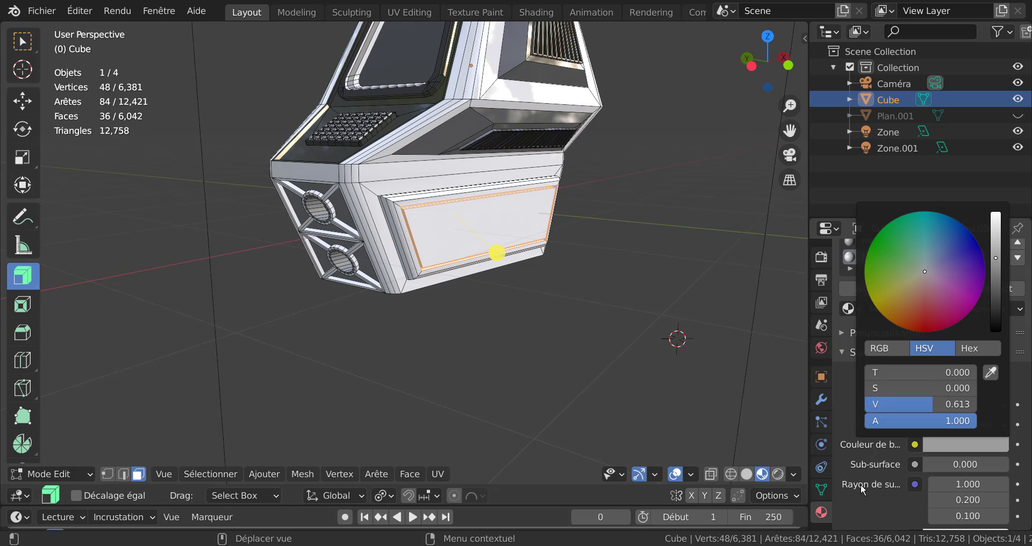
pyautogui.click(862, 288)
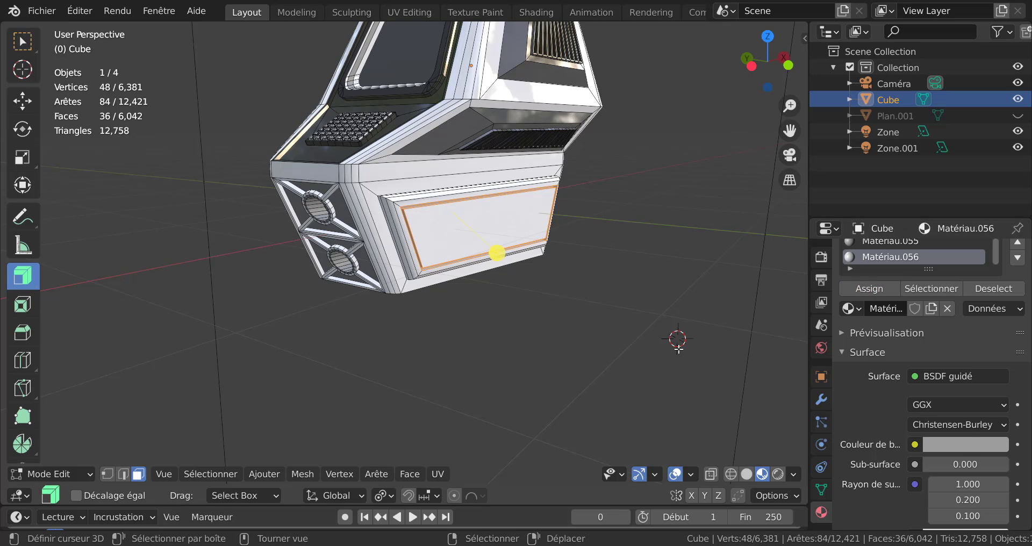
pyautogui.press('Tab')
pyautogui.moveTo(582, 349); pyautogui.dragTo(625, 329, button='middle')
pyautogui.press('Tab')
pyautogui.moveTo(706, 334); pyautogui.dragTo(565, 339, button='middle')
pyautogui.press('Tab')
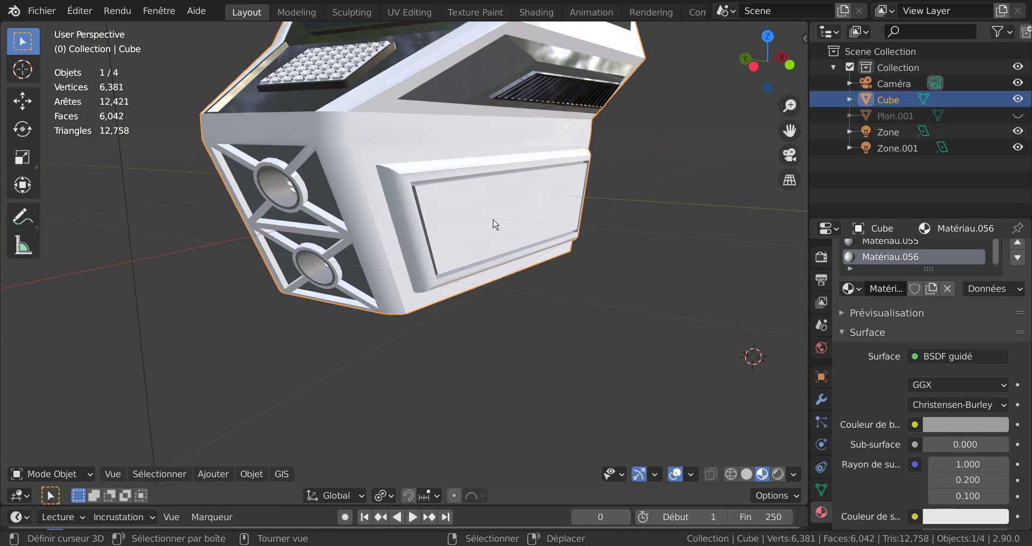
# Select the outer border face loops of all three lower panels and assign the grey Matériau.056 to them.
pyautogui.scroll(5, 453, 273)
pyautogui.press('Tab')
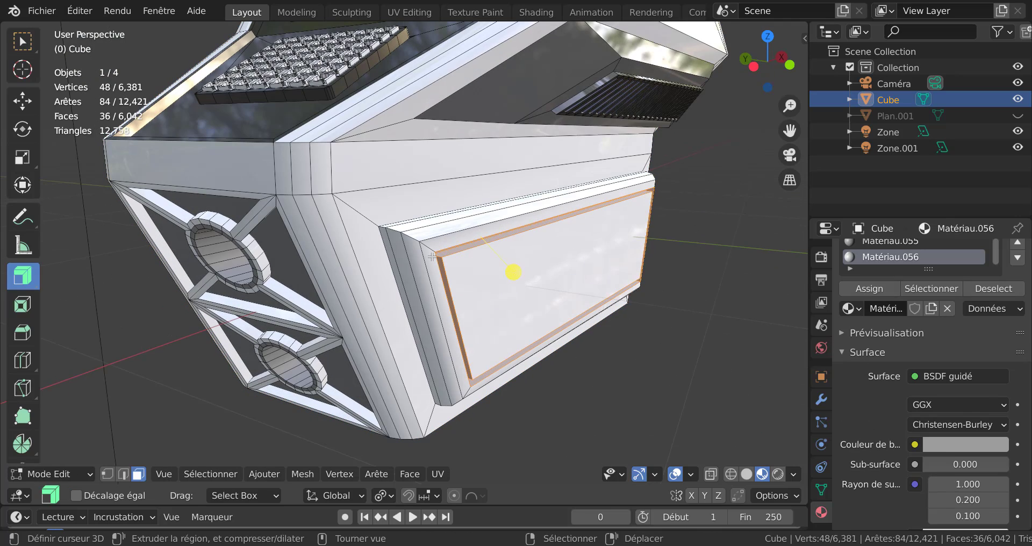
pyautogui.keyDown('alt'); pyautogui.click(430, 252); pyautogui.keyUp('alt')
pyautogui.scroll(-2, 432, 257)
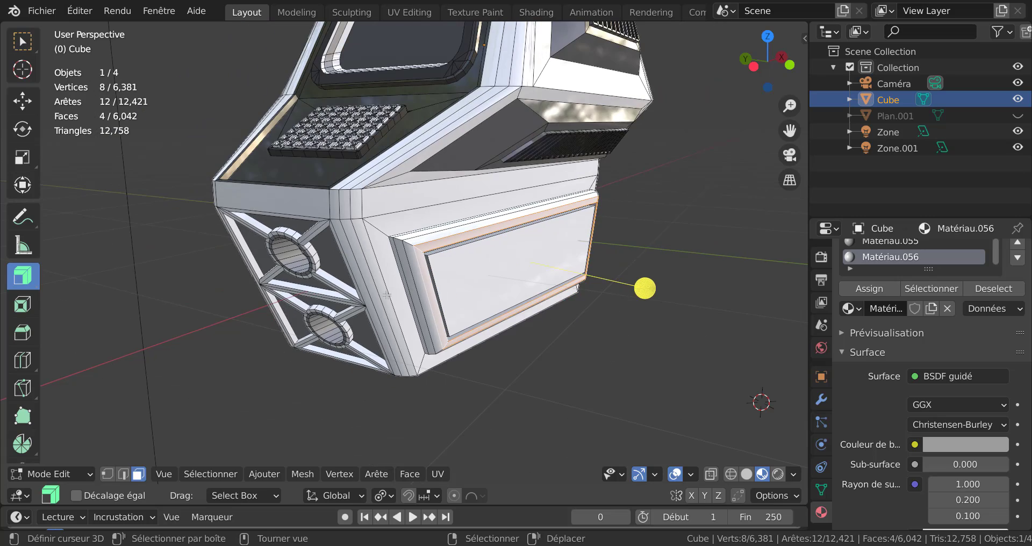
pyautogui.moveTo(441, 285); pyautogui.dragTo(608, 273, button='middle')
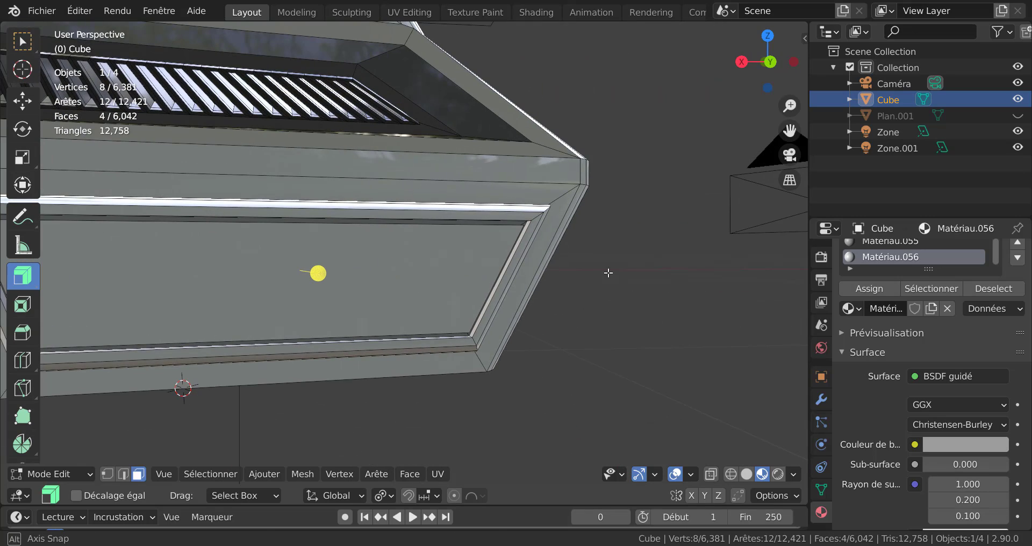
pyautogui.keyDown('alt'); pyautogui.keyDown('shift'); pyautogui.click(536, 219); pyautogui.keyUp('shift'); pyautogui.keyUp('alt')
pyautogui.scroll(-3, 620, 256)
pyautogui.moveTo(384, 325); pyautogui.dragTo(467, 320, button='middle')
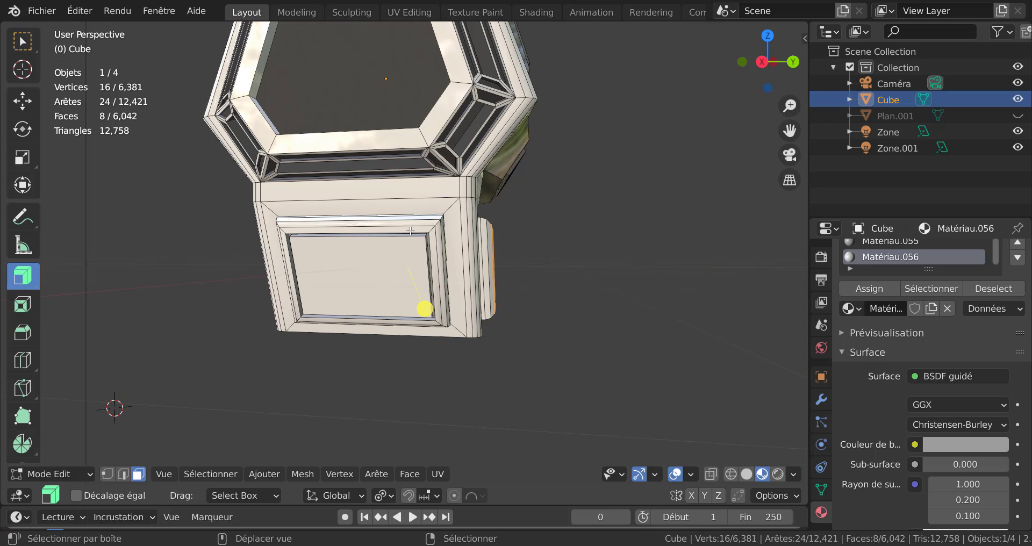
pyautogui.keyDown('alt'); pyautogui.keyDown('shift'); pyautogui.click(411, 230); pyautogui.keyUp('shift'); pyautogui.keyUp('alt')
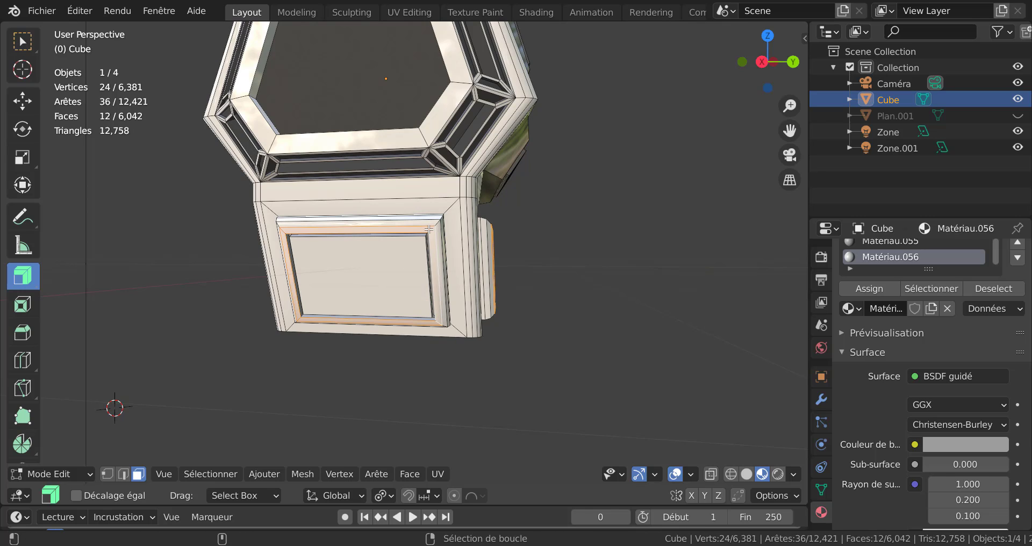
pyautogui.click(875, 292)
# Examine the grey panel borders on the cockpit from the front, side and rear.
pyautogui.moveTo(537, 345); pyautogui.dragTo(559, 335, button='middle')
pyautogui.press('Tab')
pyautogui.scroll(5, 516, 317)
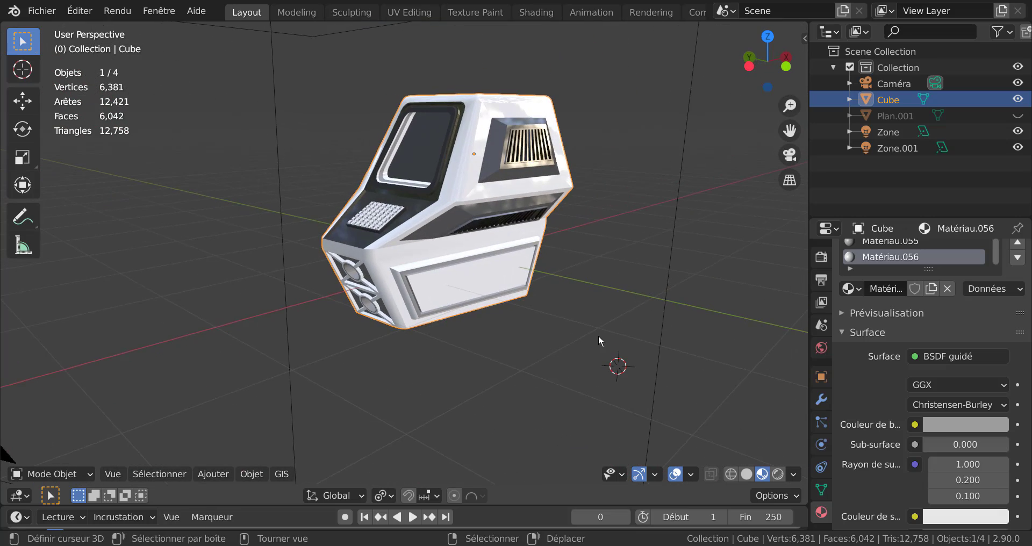
pyautogui.moveTo(500, 364); pyautogui.dragTo(478, 328, button='middle')
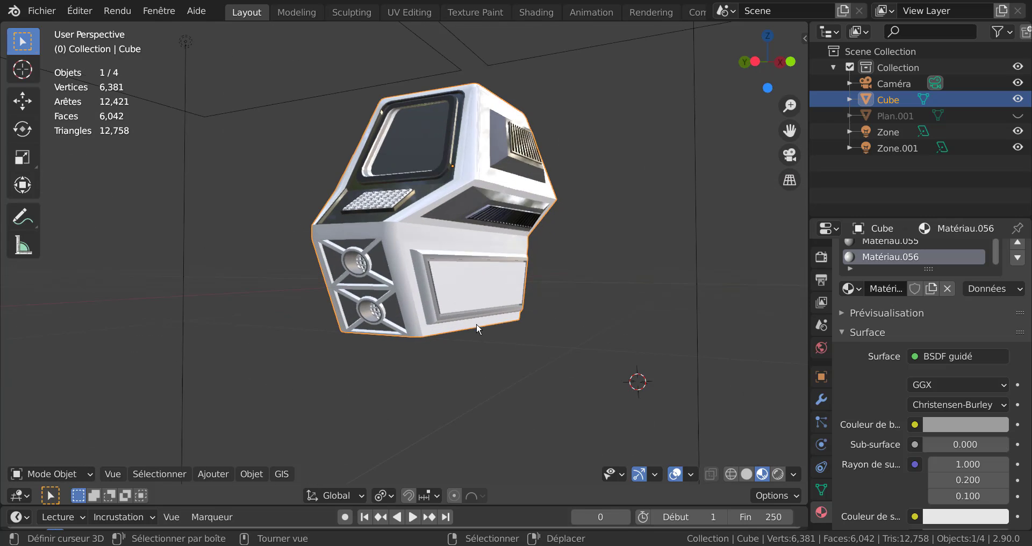
pyautogui.scroll(1, 477, 328)
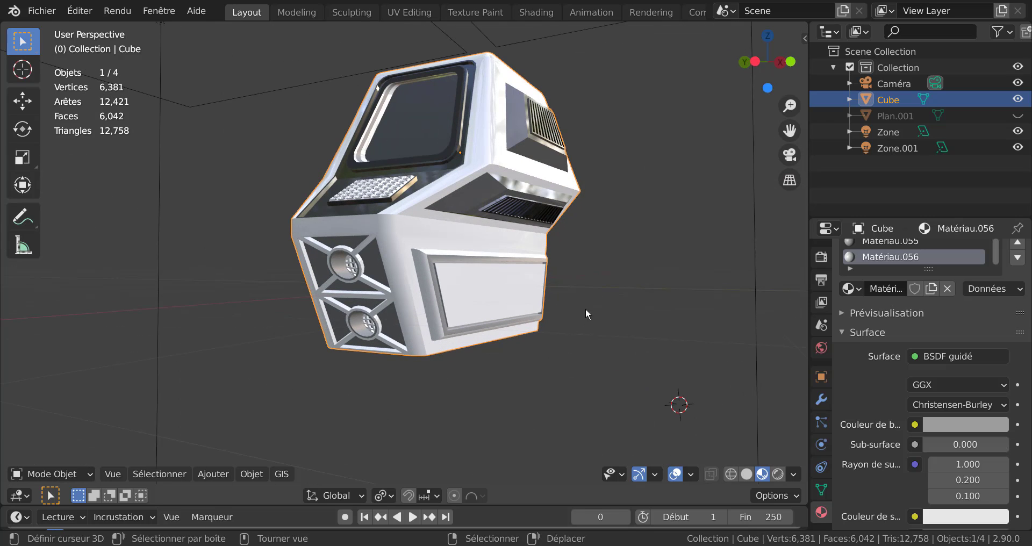
pyautogui.scroll(3, 586, 311)
pyautogui.moveTo(586, 310); pyautogui.dragTo(514, 352, button='middle')
pyautogui.press('Tab')
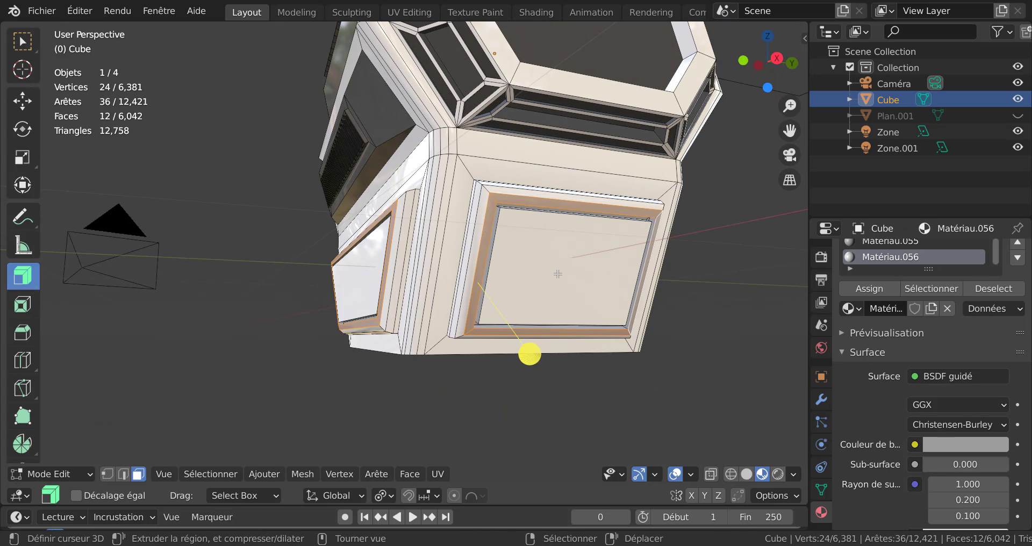
pyautogui.scroll(-5, 558, 274)
pyautogui.press('Tab')
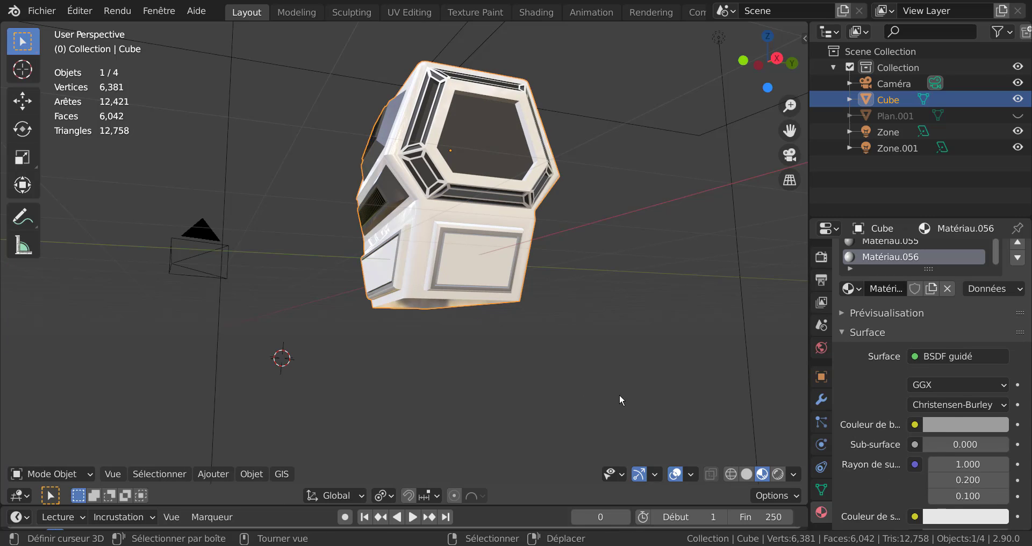
# Unhide Plan.001 and select the large underside face of the cockpit mesh.
pyautogui.click(1018, 115)
pyautogui.press('Tab')
pyautogui.press('Tab')
pyautogui.moveTo(541, 368); pyautogui.dragTo(632, 305, button='middle')
pyautogui.press('Tab')
pyautogui.scroll(4, 423, 447)
pyautogui.click(426, 393)
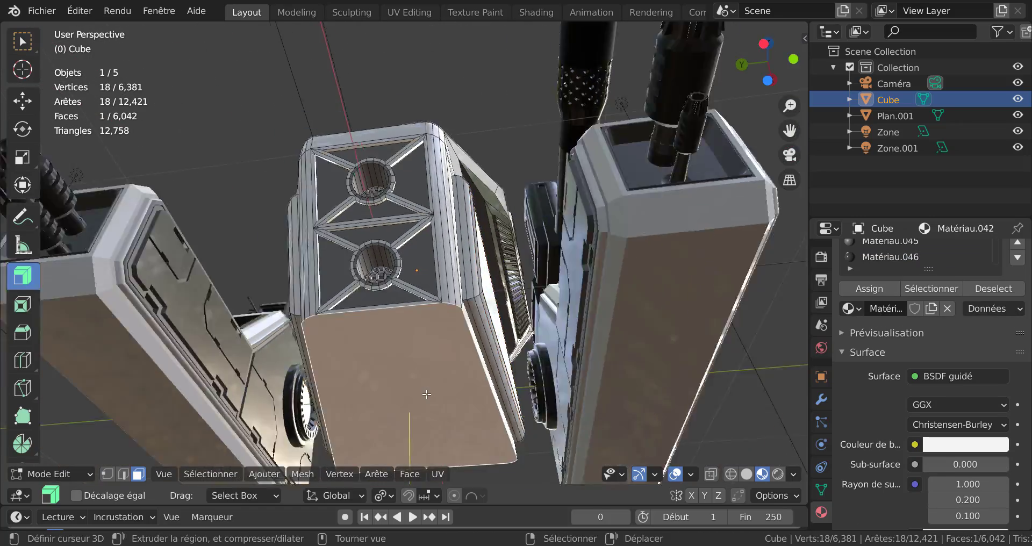
pyautogui.scroll(-3, 426, 394)
pyautogui.moveTo(426, 393); pyautogui.dragTo(458, 393, button='middle')
pyautogui.press('g')
pyautogui.press('z')
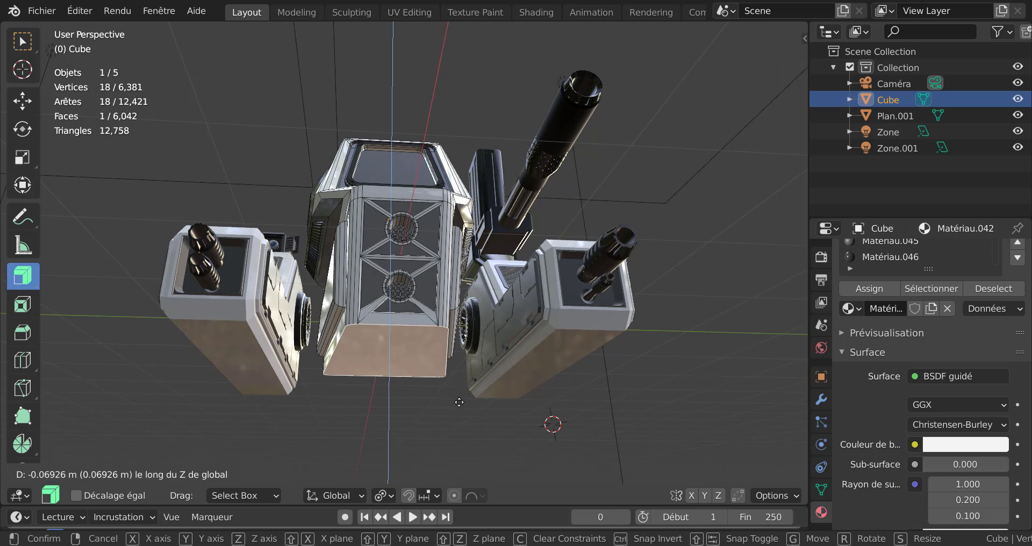
pyautogui.rightClick(459, 410)
# Extrude the cockpit's underside face downwards by about 0.102 m.
pyautogui.scroll(3, 459, 401)
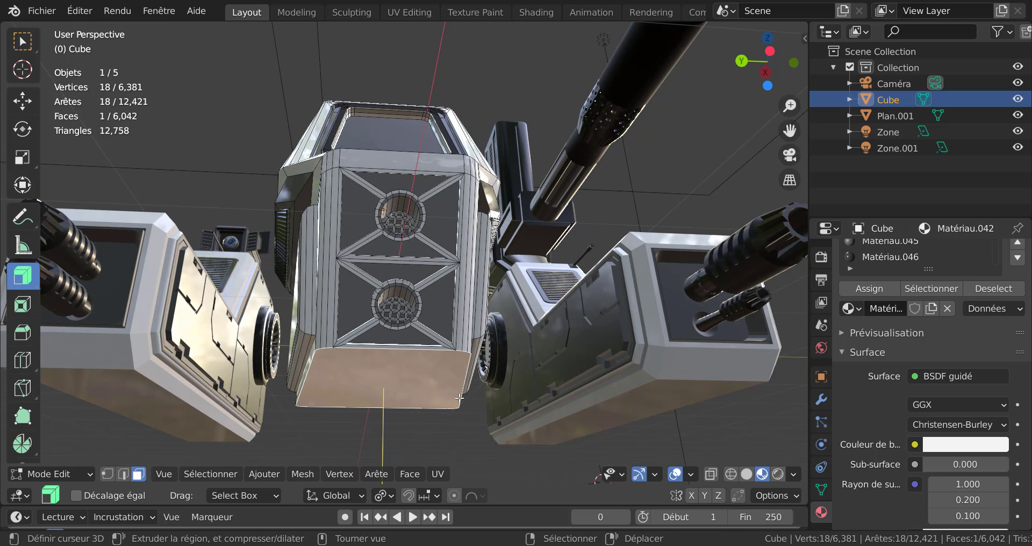
pyautogui.press('e')
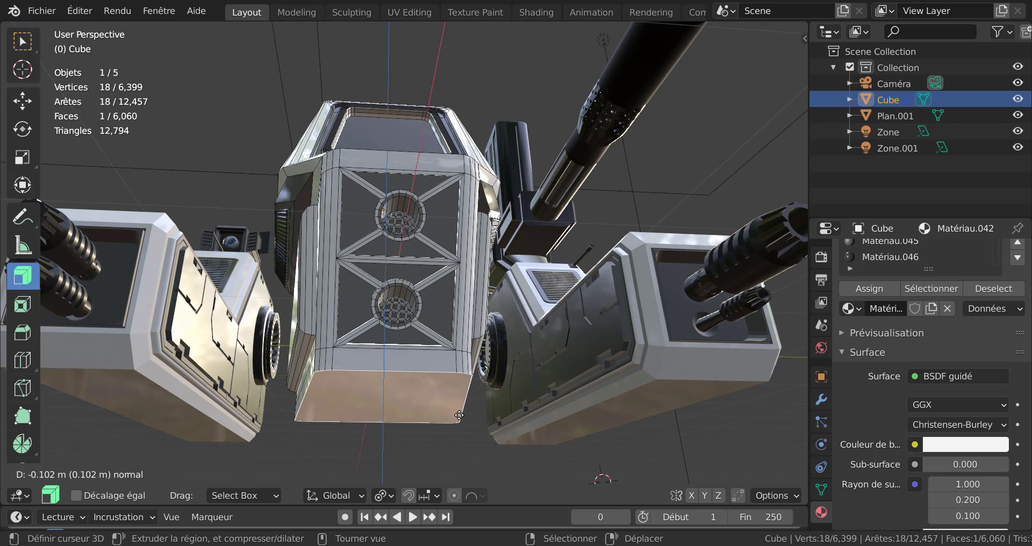
pyautogui.click(459, 415)
pyautogui.moveTo(459, 415); pyautogui.dragTo(584, 436, button='middle')
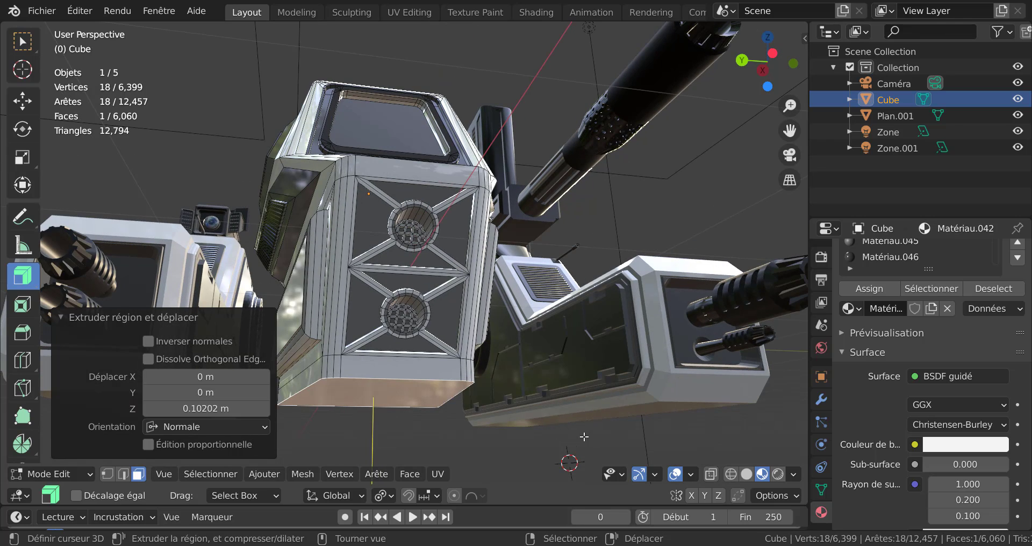
pyautogui.hotkey('ctrl', 'b')
pyautogui.click(596, 438)
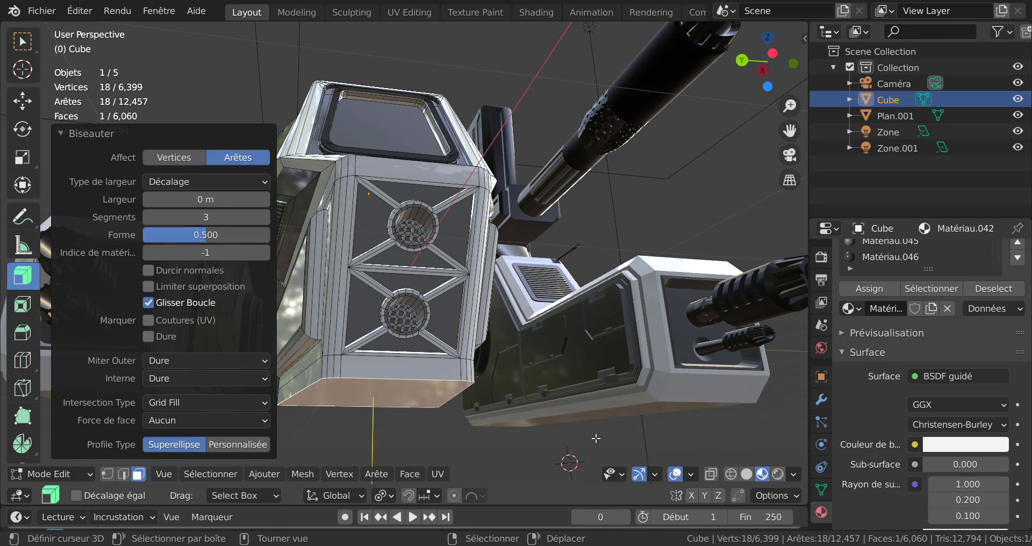
pyautogui.rightClick(446, 440)
pyautogui.rightClick(407, 405)
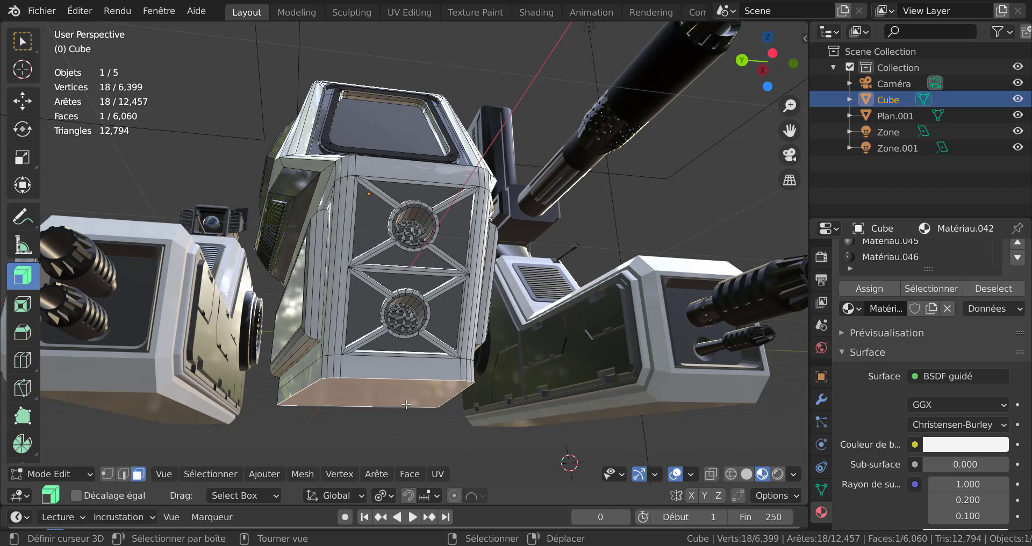
# Bevel the edges of the extruded underside face about 0.1 m wide with 3 segments, leave mesh editing and deselect everything.
pyautogui.hotkey('ctrl', 'b')
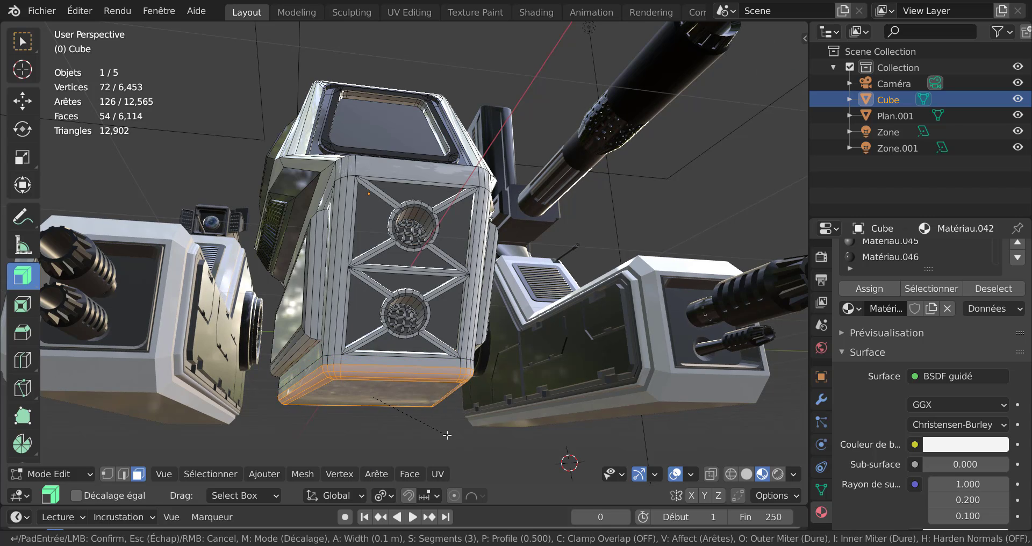
pyautogui.click(447, 434)
pyautogui.press('Tab')
pyautogui.scroll(-4, 457, 409)
pyautogui.moveTo(456, 409); pyautogui.dragTo(488, 441, button='middle')
pyautogui.click(395, 432)
pyautogui.scroll(-4, 422, 414)
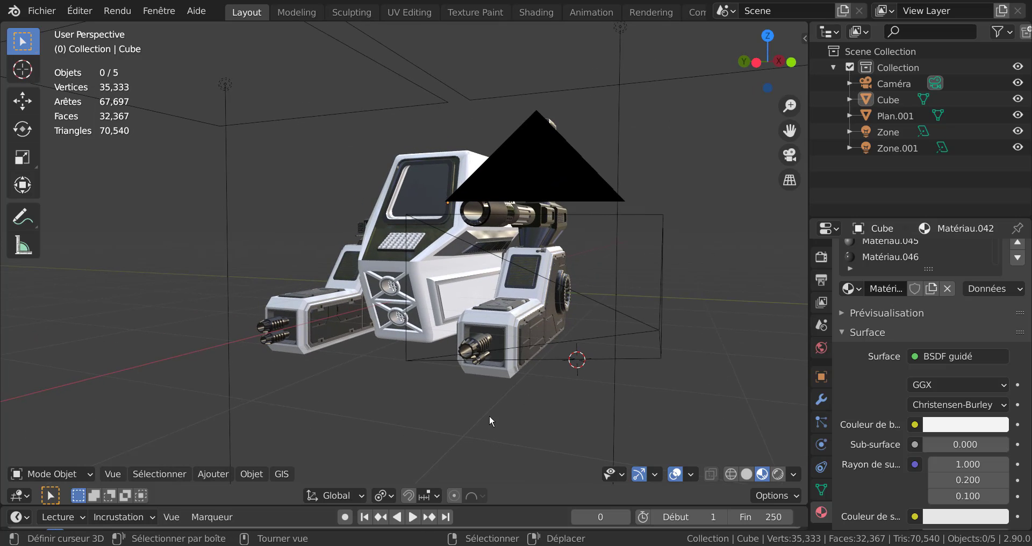
# Examine the mech from the front, underside and both sides, checking the cockpit's position between the two legs.
pyautogui.moveTo(489, 417); pyautogui.dragTo(464, 422, button='middle')
pyautogui.scroll(2, 464, 421)
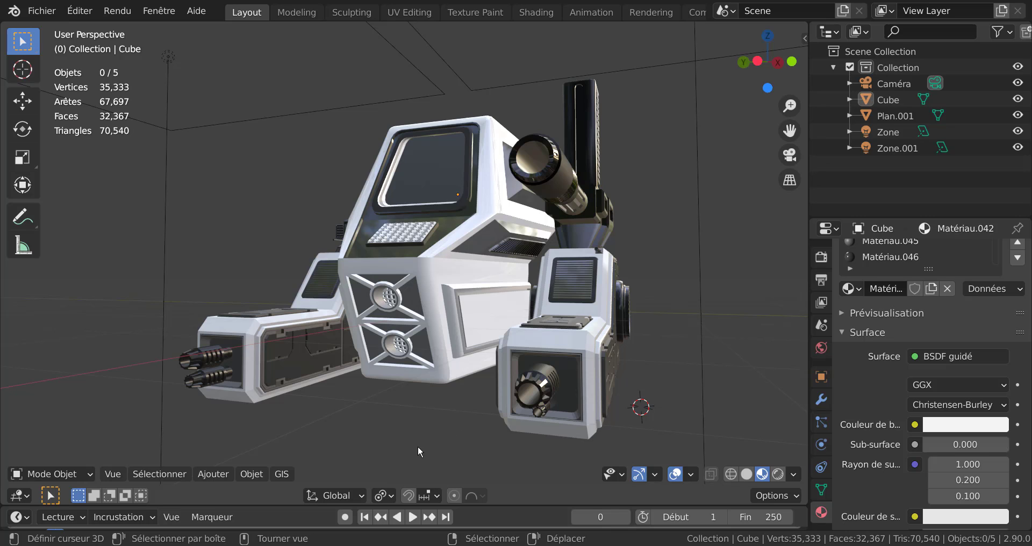
pyautogui.moveTo(418, 450); pyautogui.dragTo(467, 407, button='middle')
pyautogui.scroll(-4, 462, 401)
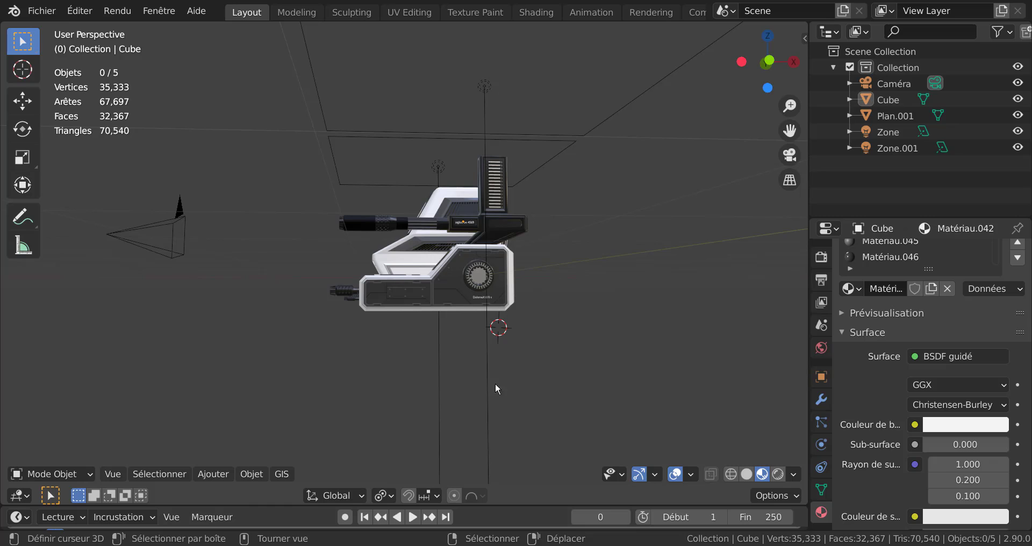
pyautogui.moveTo(466, 368); pyautogui.dragTo(523, 390, button='middle')
pyautogui.scroll(5, 526, 387)
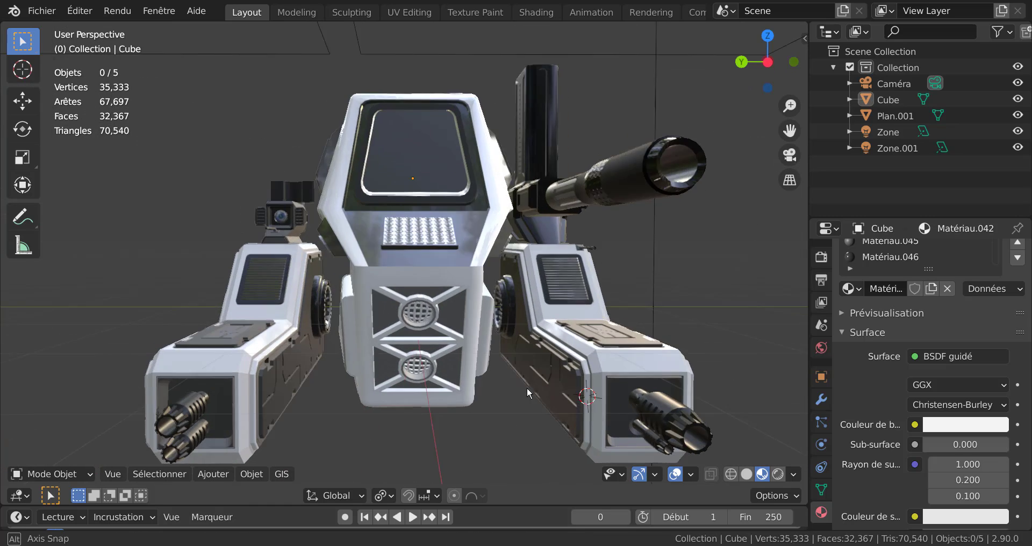
pyautogui.scroll(-5, 548, 396)
pyautogui.moveTo(426, 357); pyautogui.dragTo(479, 368, button='middle')
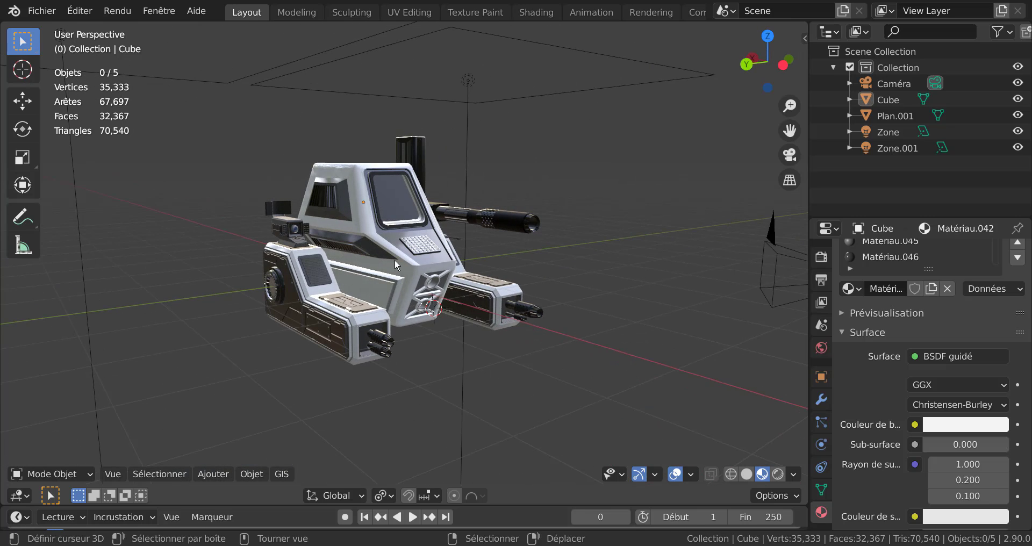
pyautogui.scroll(2, 427, 276)
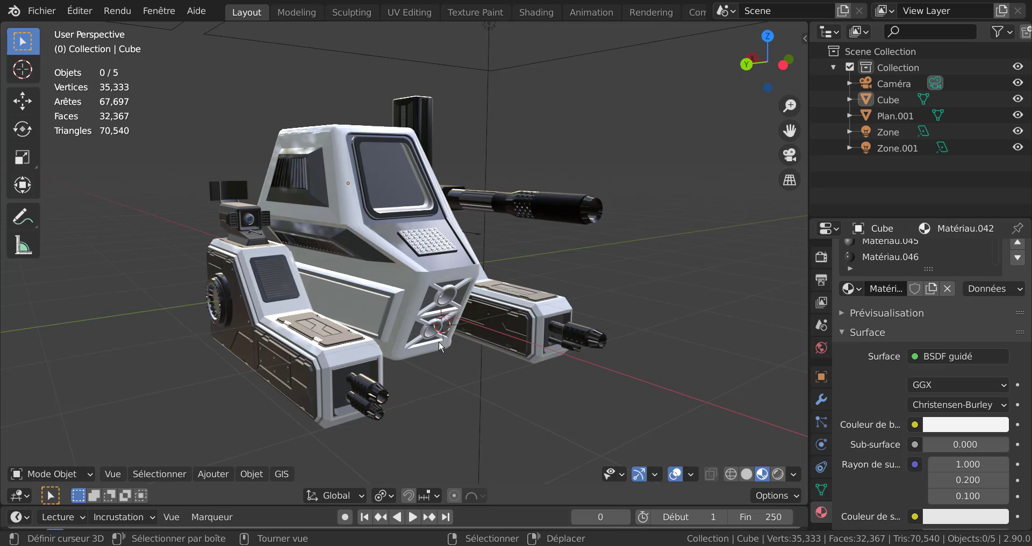
pyautogui.moveTo(438, 341); pyautogui.dragTo(395, 327, button='middle')
pyautogui.scroll(2, 383, 327)
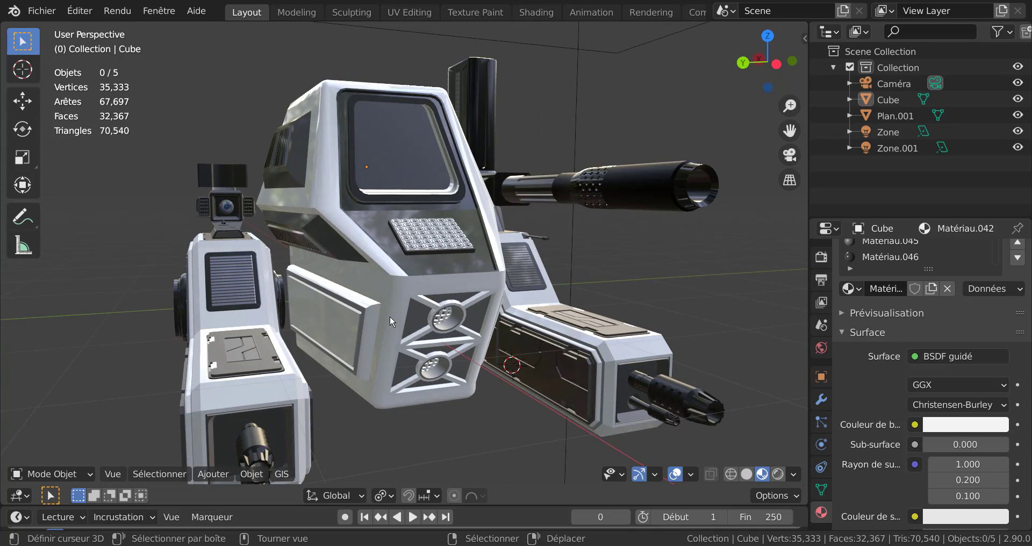
pyautogui.moveTo(389, 290)
pyautogui.mouseDown(button='middle')
pyautogui.moveTo(368, 309)
pyautogui.moveTo(380, 293)
pyautogui.mouseUp(button='middle')
pyautogui.scroll(-3, 414, 317)
pyautogui.moveTo(421, 323)
pyautogui.mouseDown(button='middle')
pyautogui.moveTo(409, 322)
pyautogui.moveTo(424, 310)
pyautogui.mouseUp(button='middle')
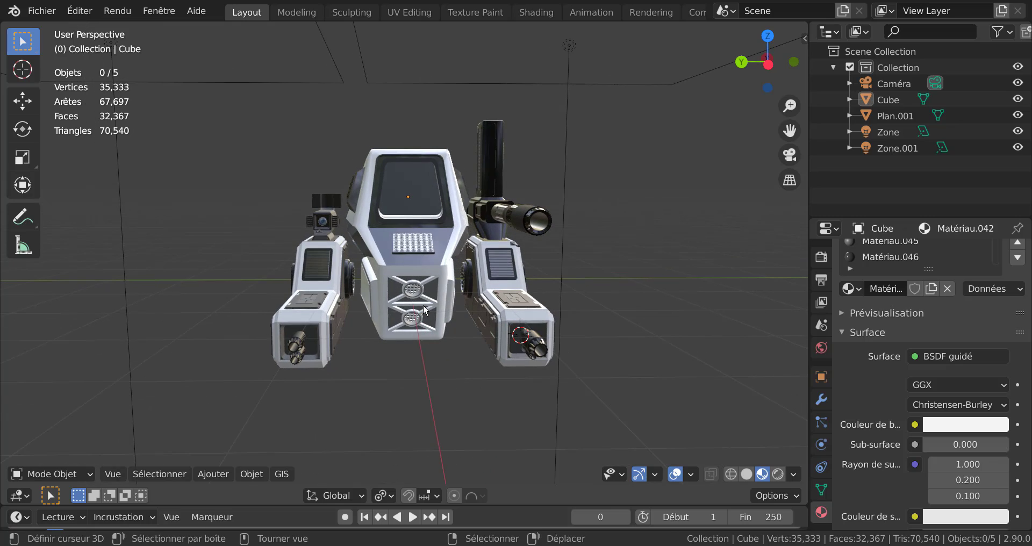
# Hide the cockpit object Cube and select Plan.001, the object containing the two legs.
pyautogui.click(441, 251)
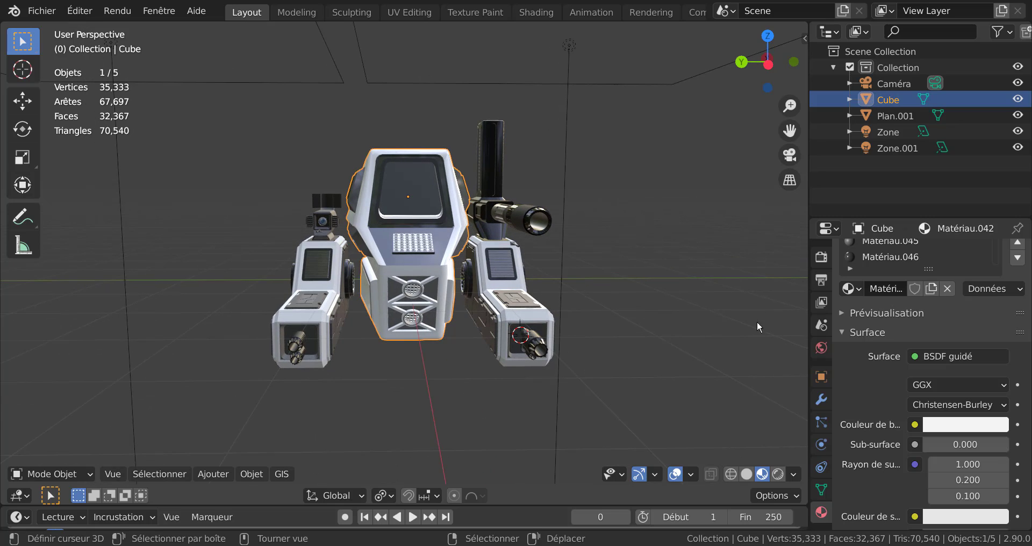
pyautogui.moveTo(648, 316); pyautogui.dragTo(593, 339, button='middle')
pyautogui.scroll(1, 432, 343)
pyautogui.moveTo(658, 268); pyautogui.dragTo(717, 287, button='middle')
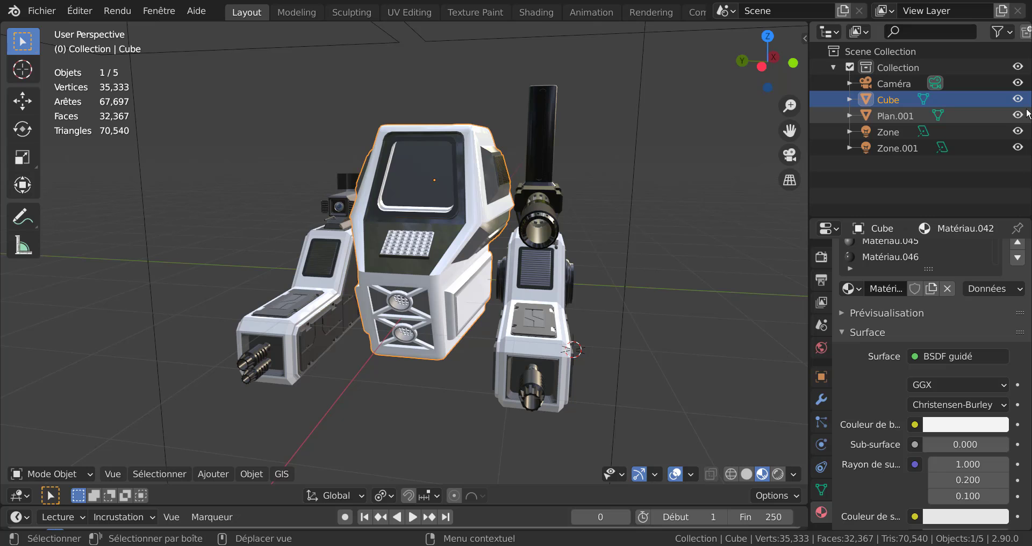
pyautogui.click(1018, 98)
pyautogui.moveTo(439, 293); pyautogui.dragTo(488, 294, button='middle')
pyautogui.click(290, 334)
pyautogui.scroll(4, 512, 312)
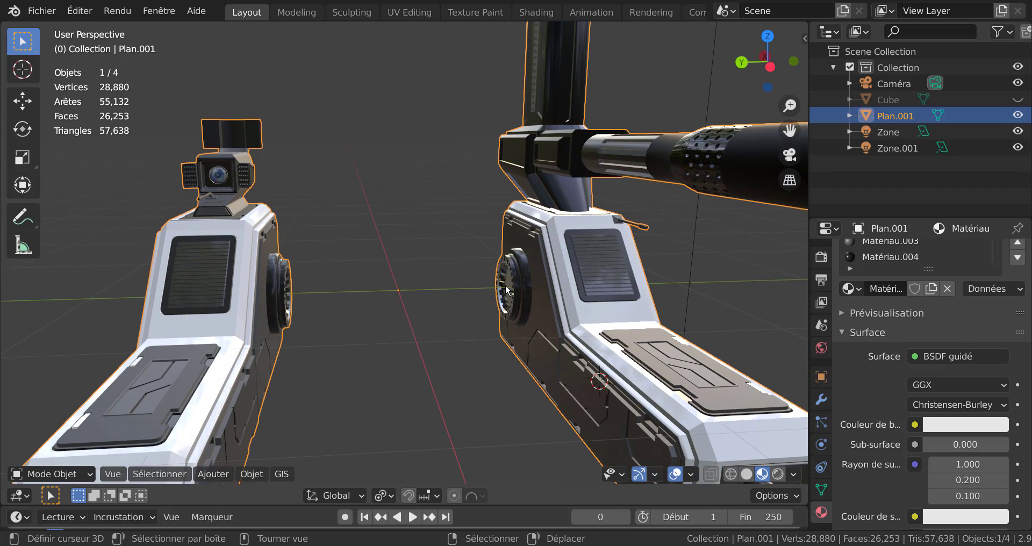
# Select the flat circular faces at the centre of the two facing hubs on the inner sides of the legs.
pyautogui.press('Tab')
pyautogui.press('Tab')
pyautogui.scroll(1, 524, 316)
pyautogui.middleClick(563, 305)
pyautogui.moveTo(583, 305); pyautogui.dragTo(607, 310, button='middle')
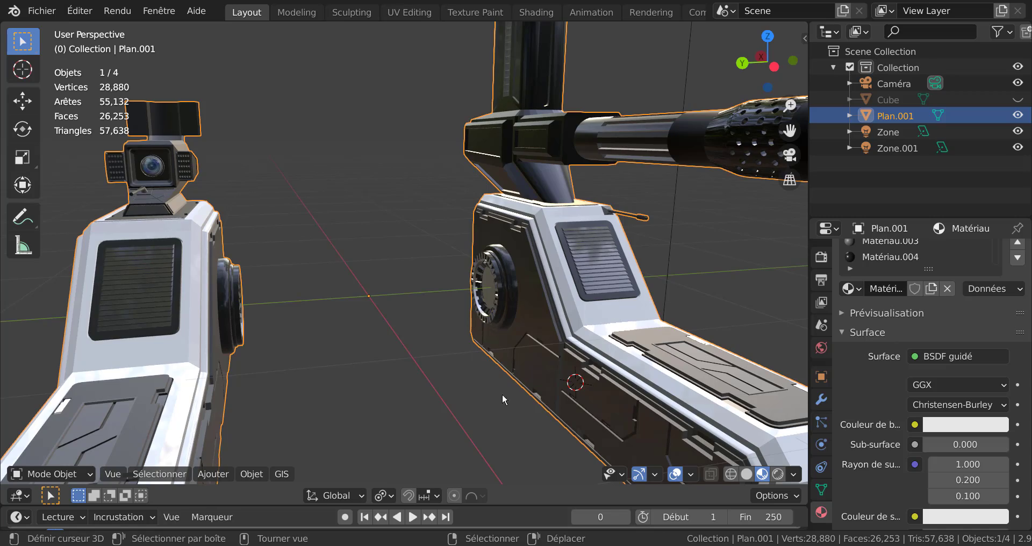
pyautogui.press('Tab')
pyautogui.scroll(1, 513, 305)
pyautogui.click(505, 295)
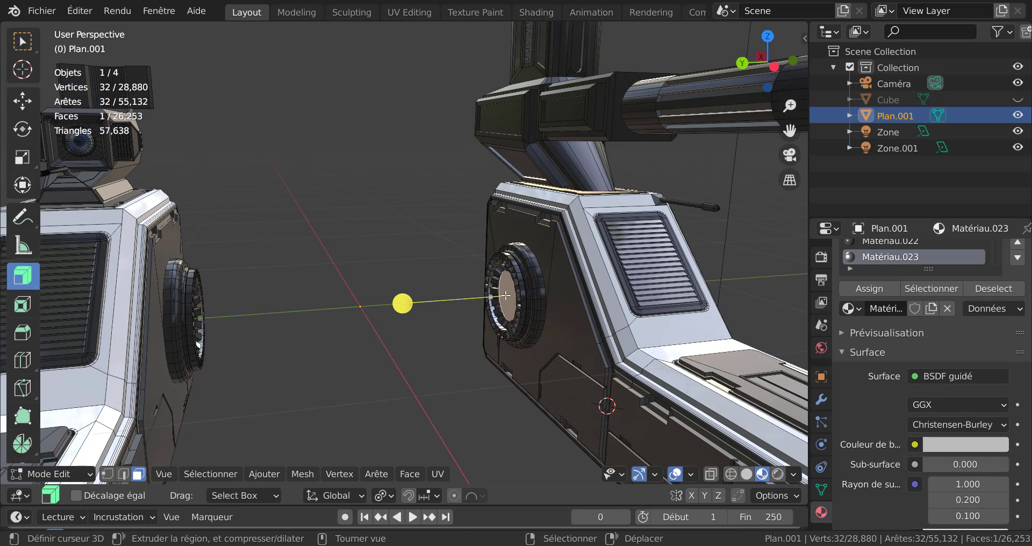
pyautogui.moveTo(317, 376); pyautogui.dragTo(336, 304, button='middle')
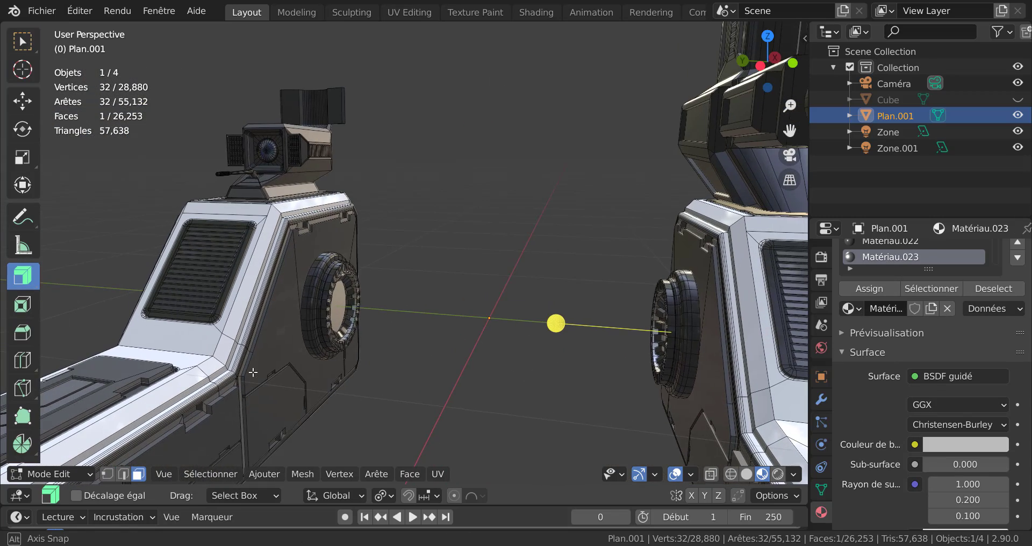
pyautogui.keyDown('shift'); pyautogui.rightClick(336, 305); pyautogui.keyUp('shift')
pyautogui.moveTo(429, 396); pyautogui.dragTo(456, 387, button='middle')
pyautogui.scroll(-2, 438, 378)
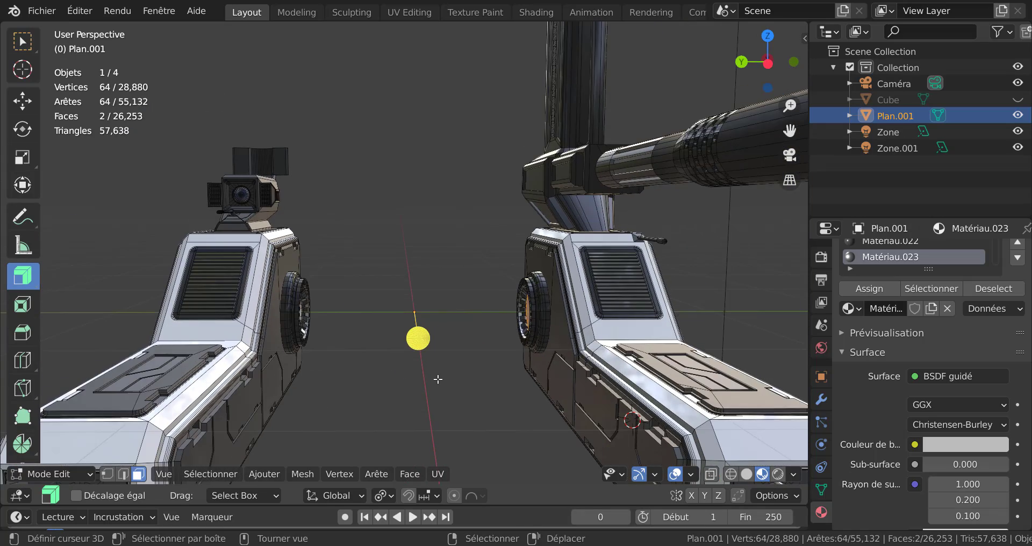
pyautogui.scroll(2, 442, 375)
pyautogui.scroll(1, 442, 375)
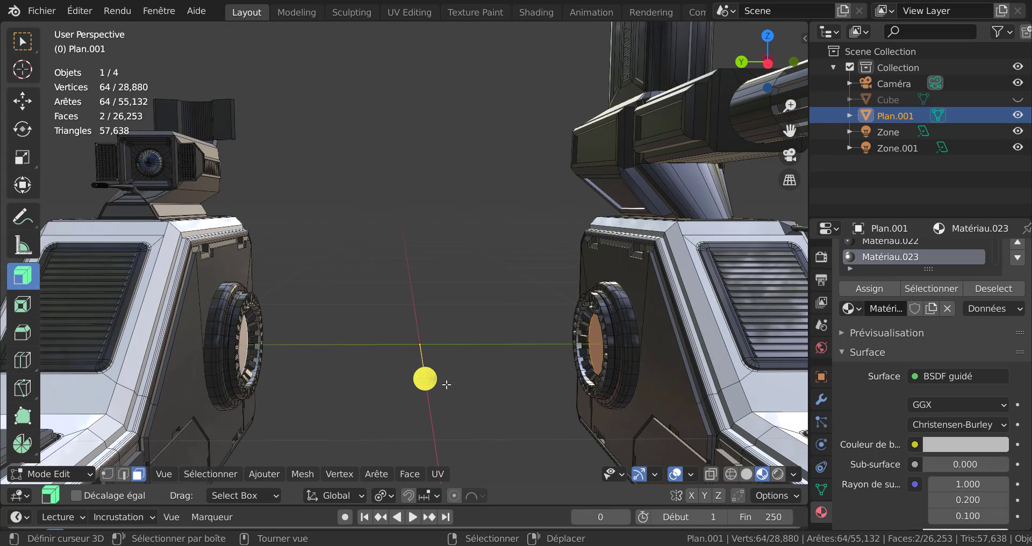
pyautogui.scroll(-1, 463, 403)
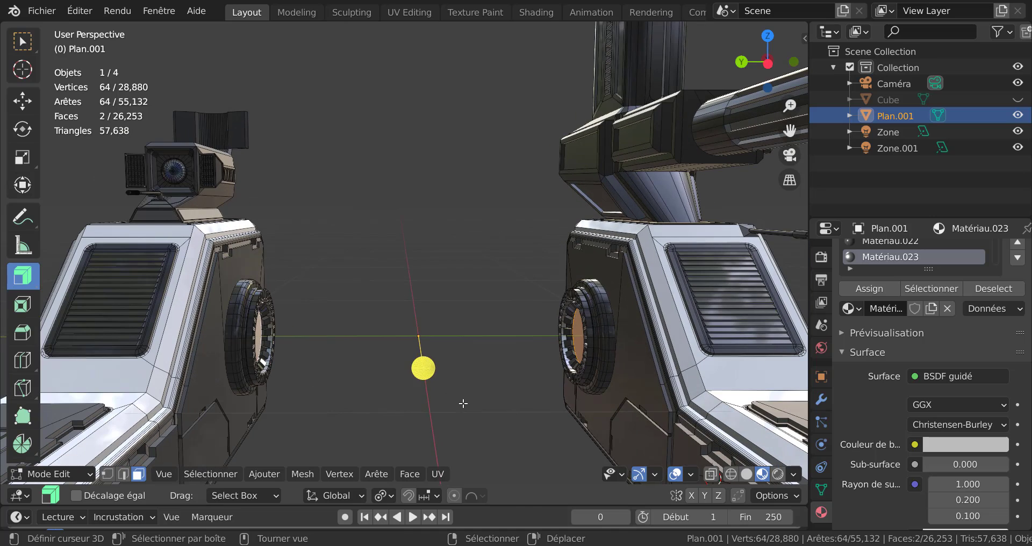
# Bridge the two selected hub faces with an open loop to form a cylindrical shaft between the legs, and leave mesh editing.
pyautogui.press('q')
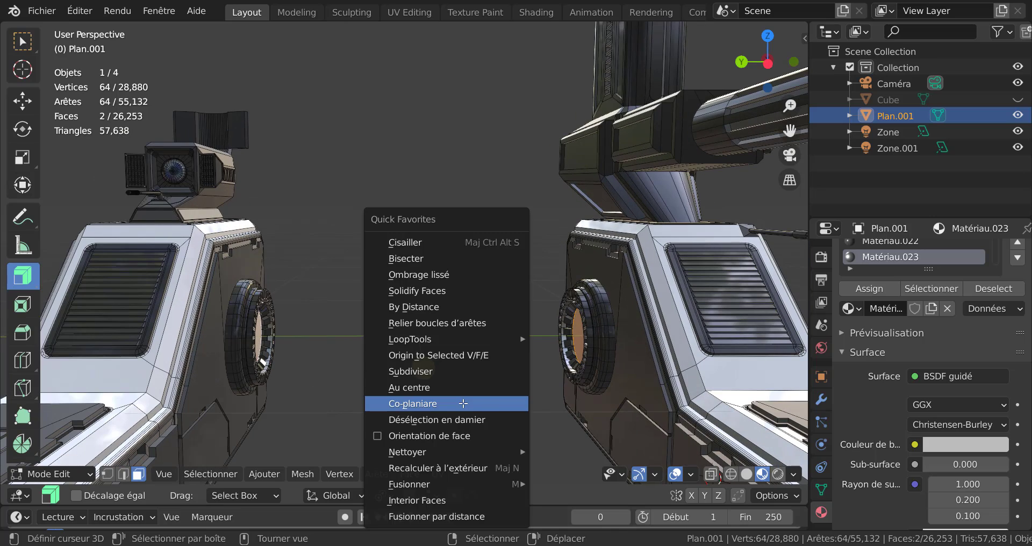
pyautogui.click(437, 324)
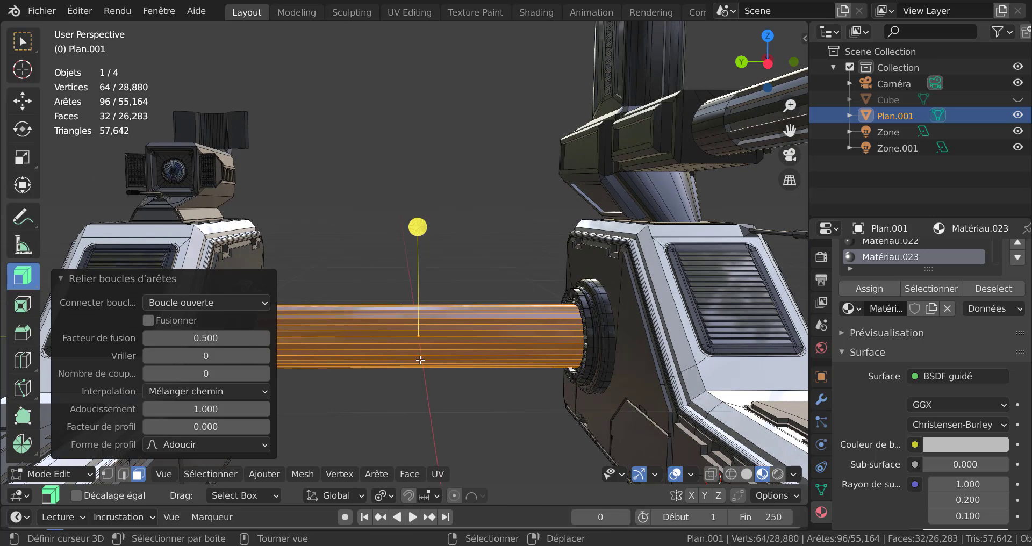
pyautogui.scroll(-2, 444, 368)
pyautogui.moveTo(445, 369); pyautogui.dragTo(532, 371, button='middle')
pyautogui.press('Tab')
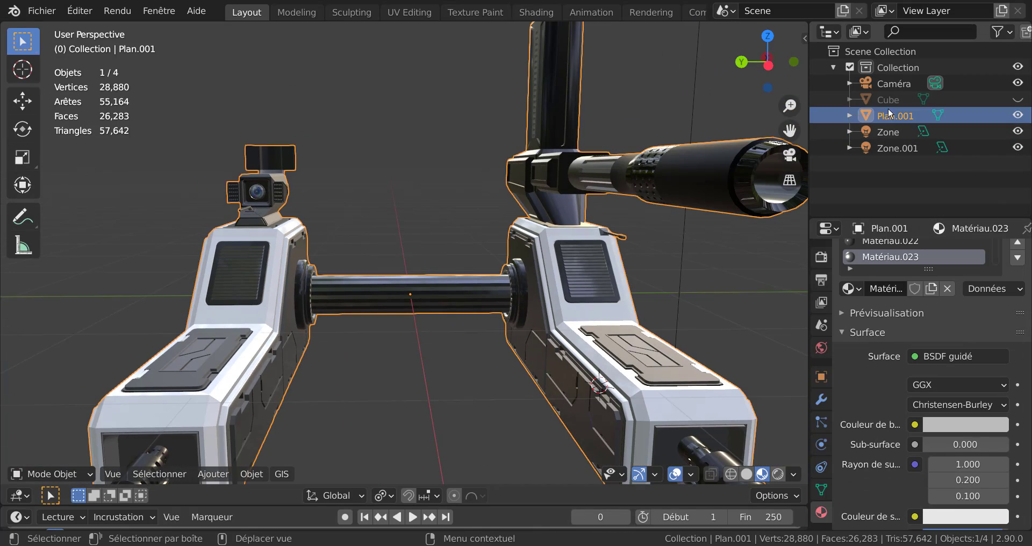
# Show the cockpit object Cube again and examine where the shaft enters its side panels.
pyautogui.click(898, 97)
pyautogui.click(1017, 99)
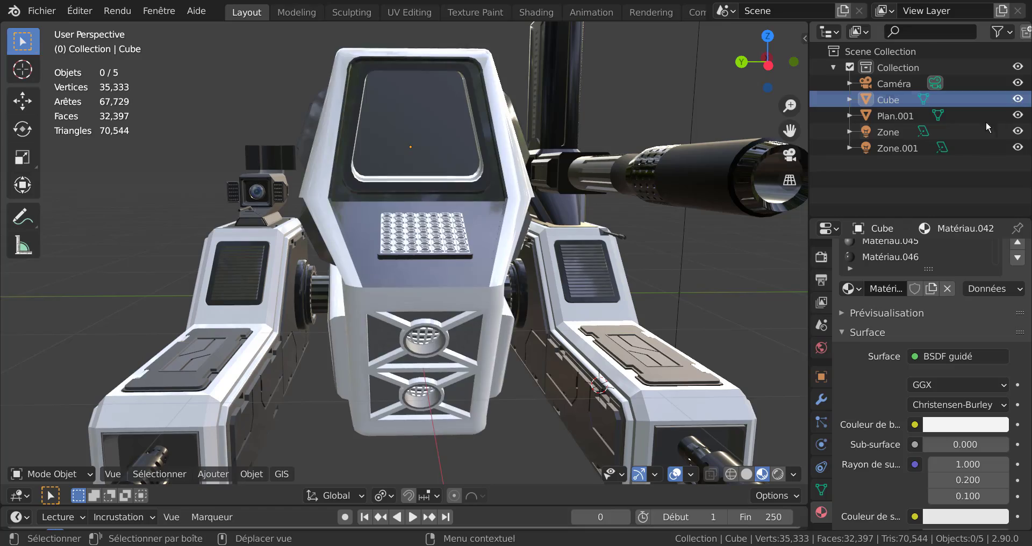
pyautogui.moveTo(553, 325); pyautogui.dragTo(523, 385, button='middle')
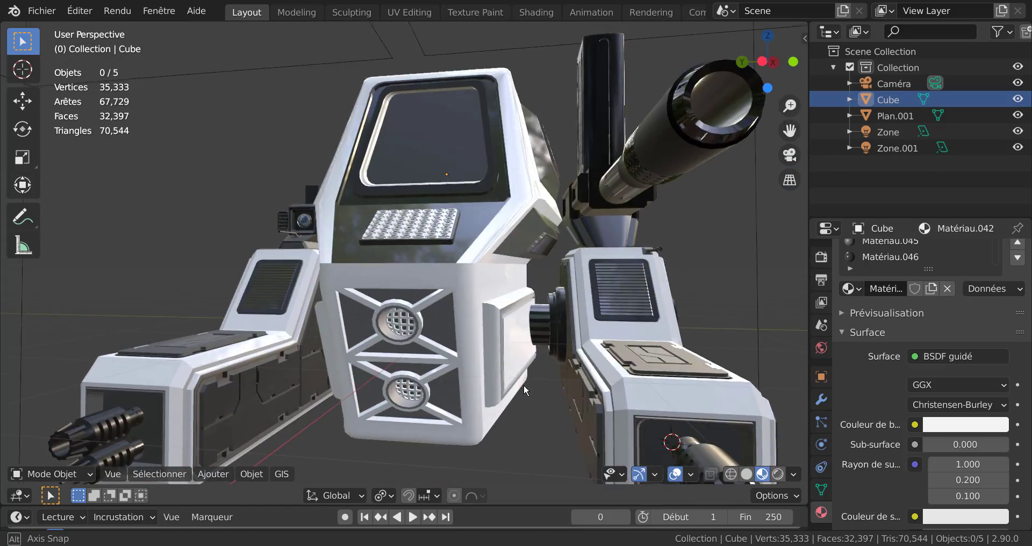
pyautogui.scroll(4, 523, 385)
pyautogui.moveTo(606, 368); pyautogui.dragTo(596, 367, button='middle')
# In the left orthographic view, add a loop cut to Plan.001's shaft on the camera turret side, at a factor of about -0.866.
pyautogui.press('ctrl+KP_3')
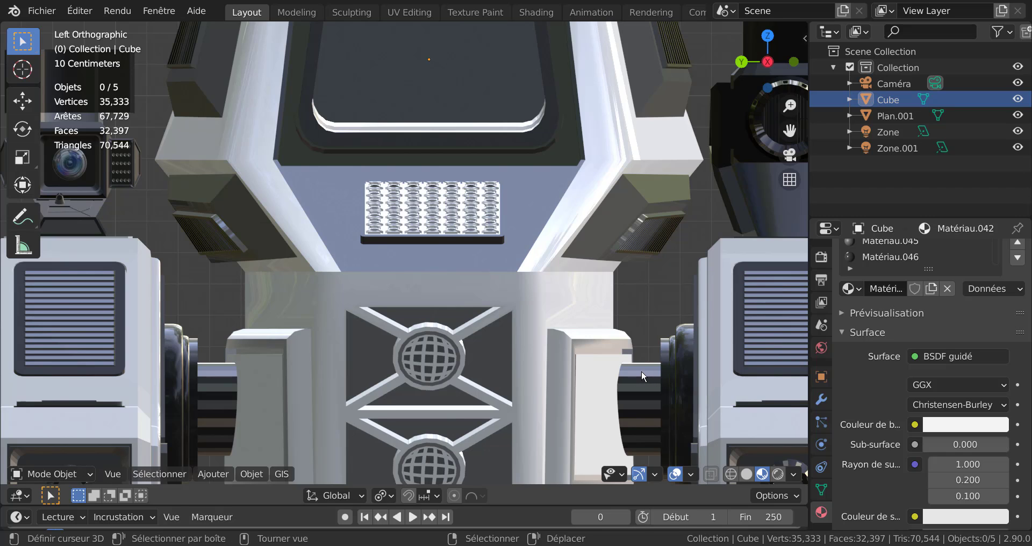
pyautogui.click(633, 396)
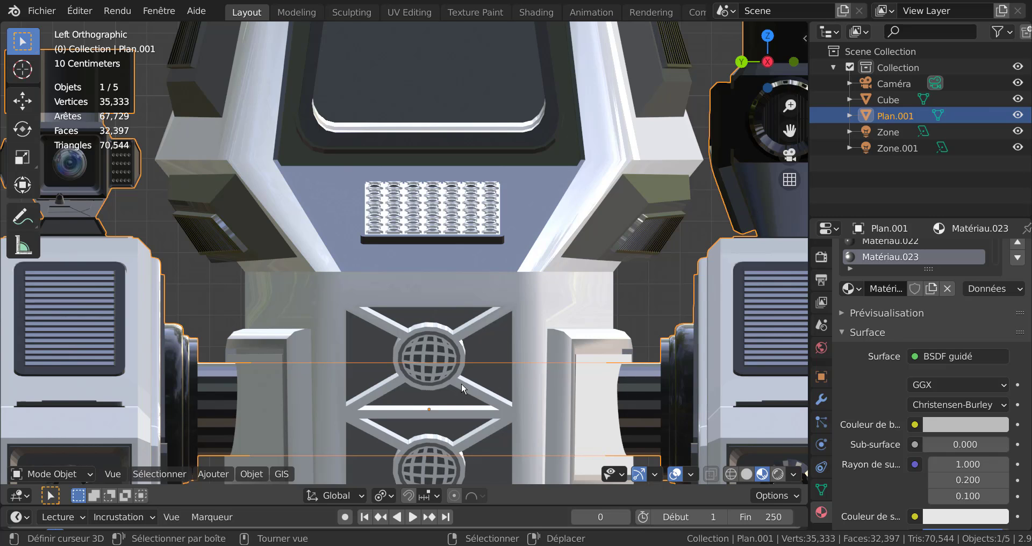
pyautogui.press('Tab')
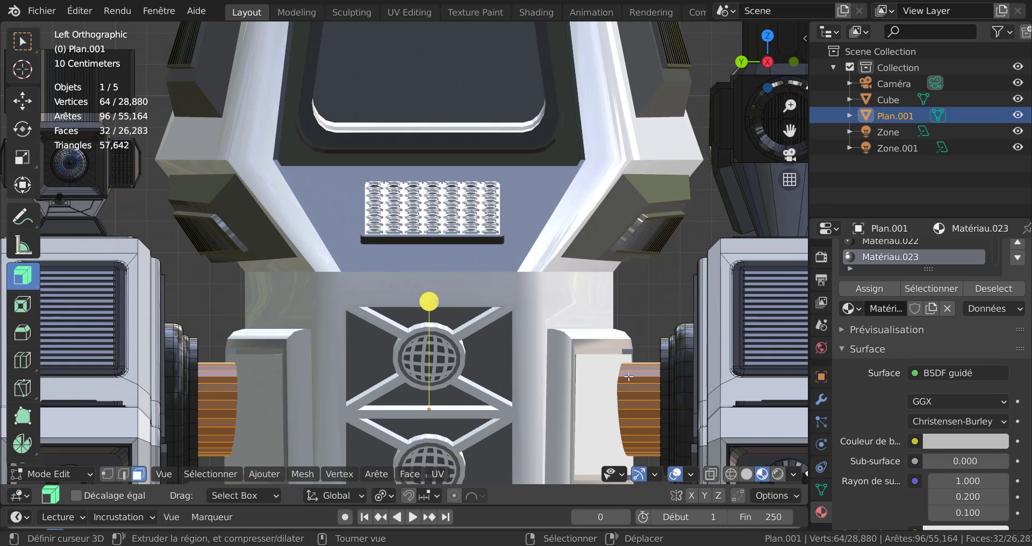
pyautogui.hotkey('ctrl', 'r')
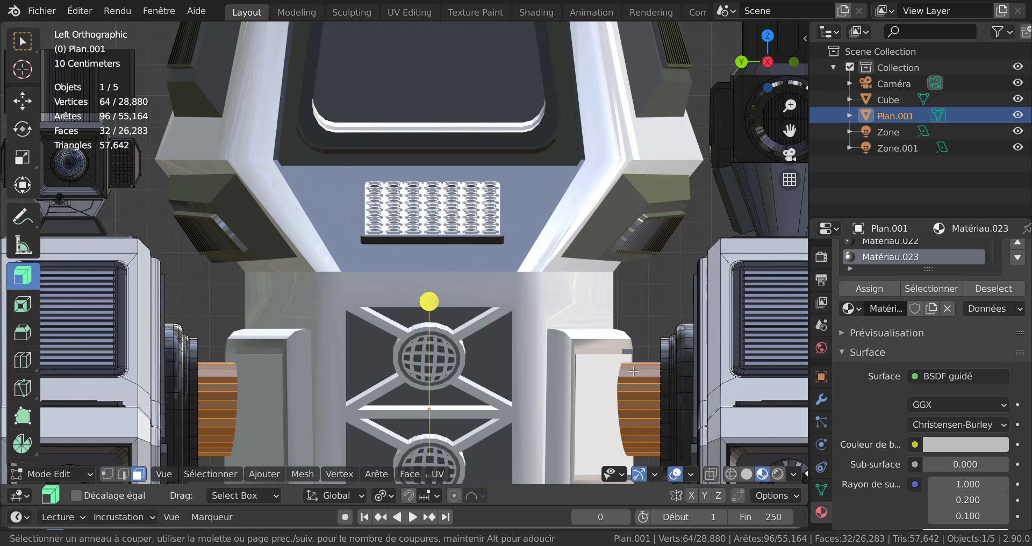
pyautogui.click(633, 371)
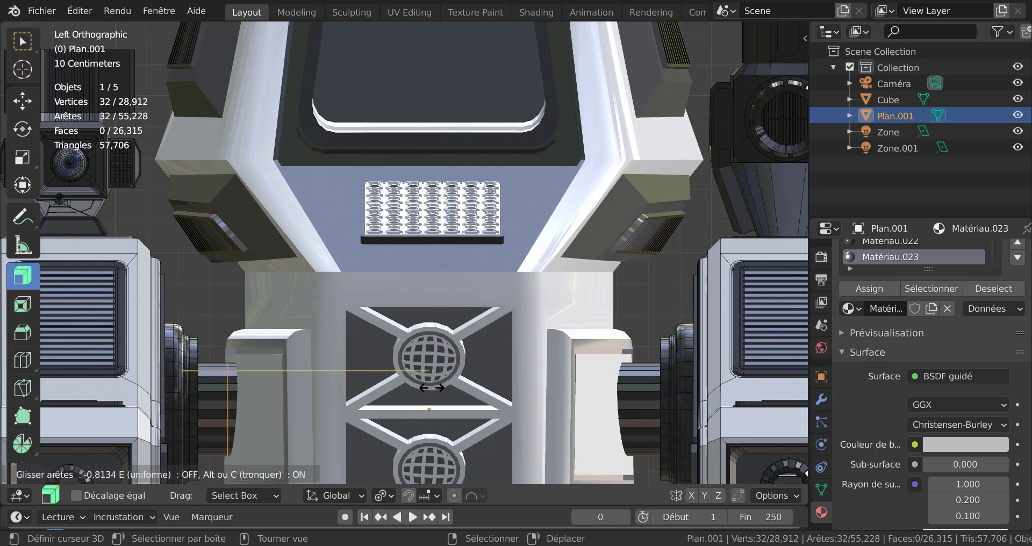
pyautogui.click(429, 387)
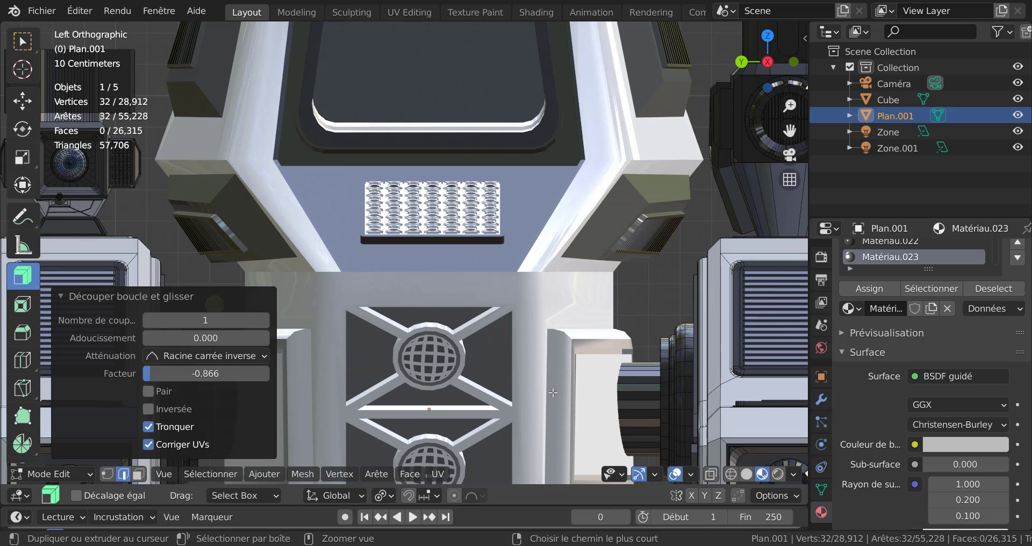
# Add a second loop cut to the shaft on the cannon side, at a factor of about 0.851.
pyautogui.moveTo(631, 392); pyautogui.dragTo(647, 394)
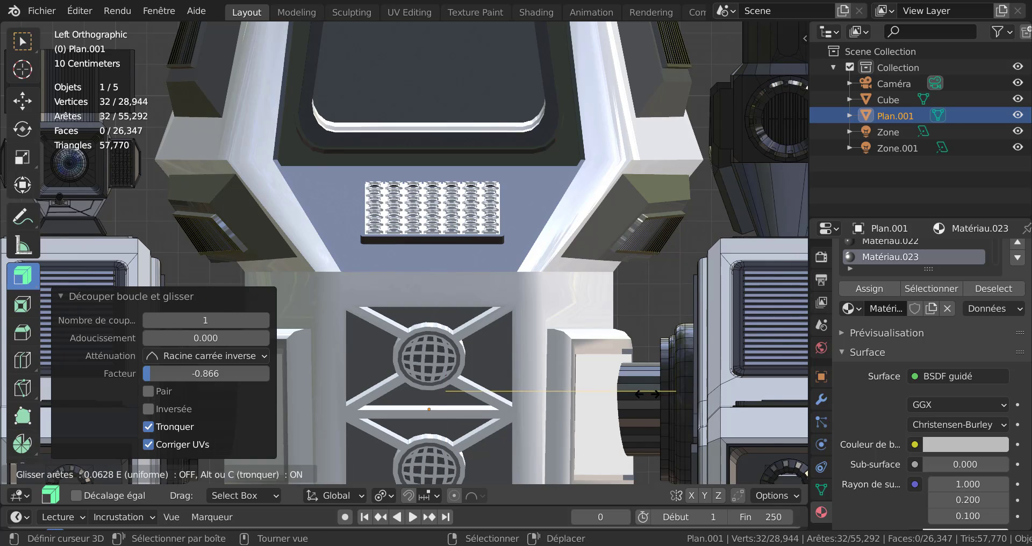
pyautogui.moveTo(796, 390); pyautogui.dragTo(701, 446)
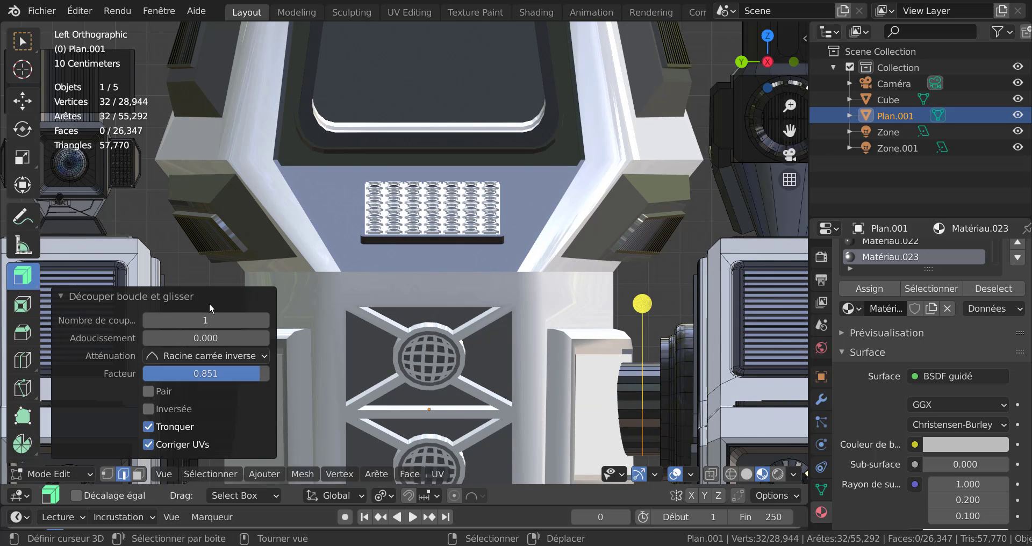
pyautogui.click(208, 301)
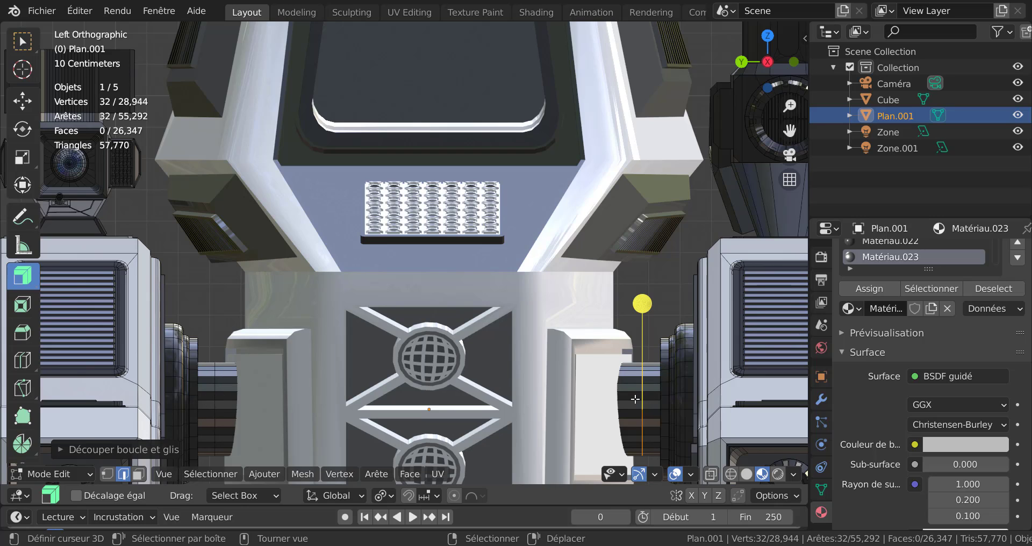
# Add a third loop cut on the shaft's cannon side, slightly closer to the cockpit, and display the mesh in solid shading with X-ray.
pyautogui.hotkey('ctrl', 'r')
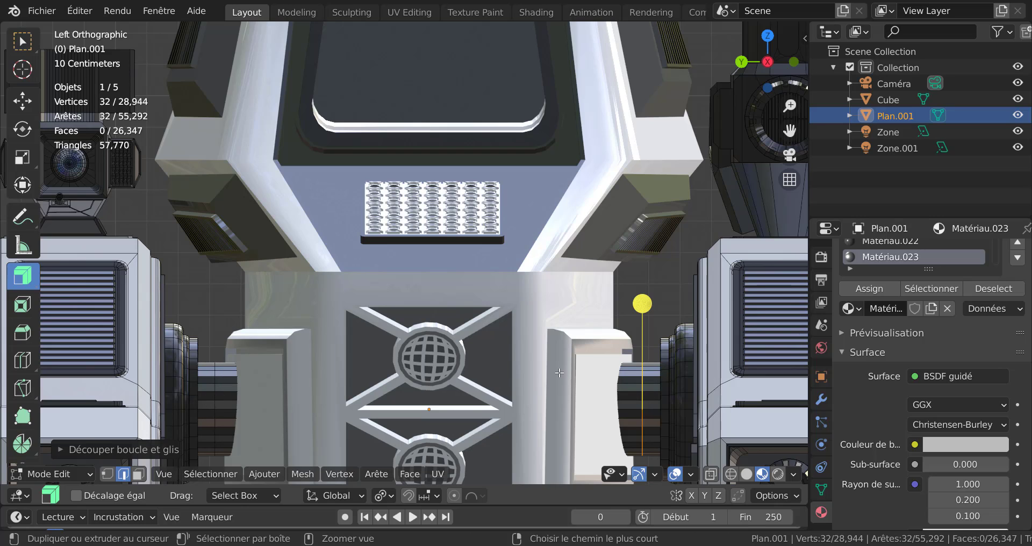
pyautogui.click(560, 373)
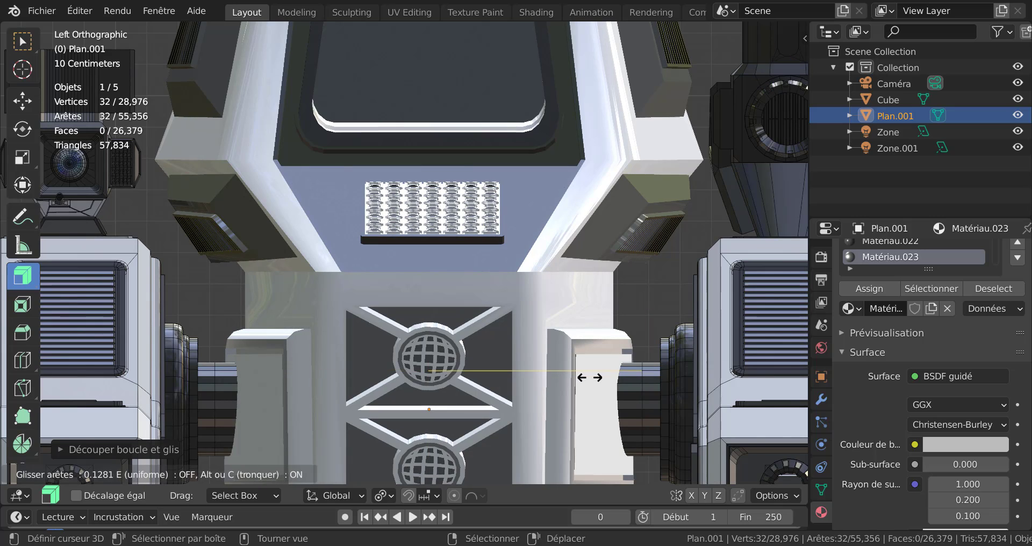
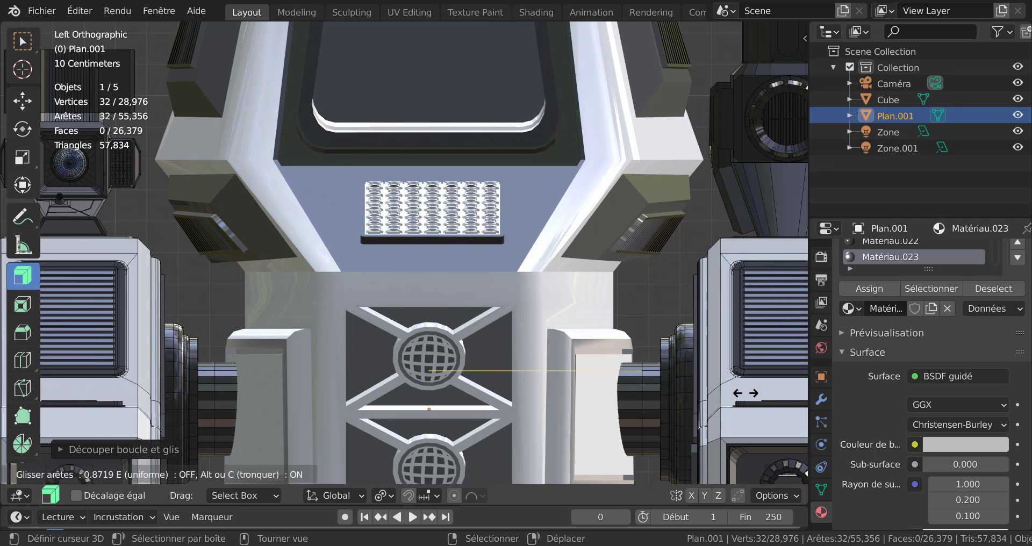
pyautogui.moveTo(759, 391); pyautogui.dragTo(748, 395)
pyautogui.click(664, 412)
pyautogui.hotkey('alt', 'z')
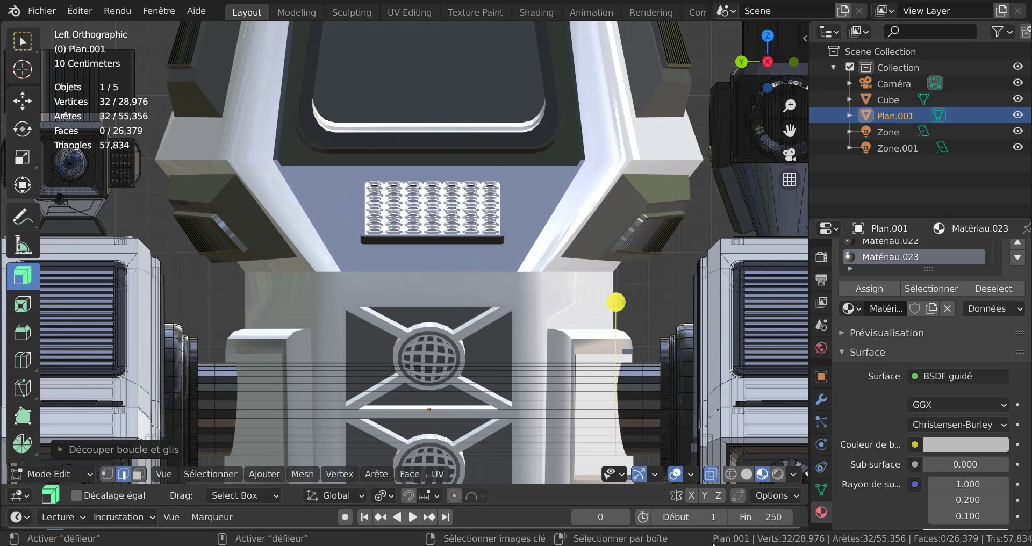
pyautogui.click(746, 474)
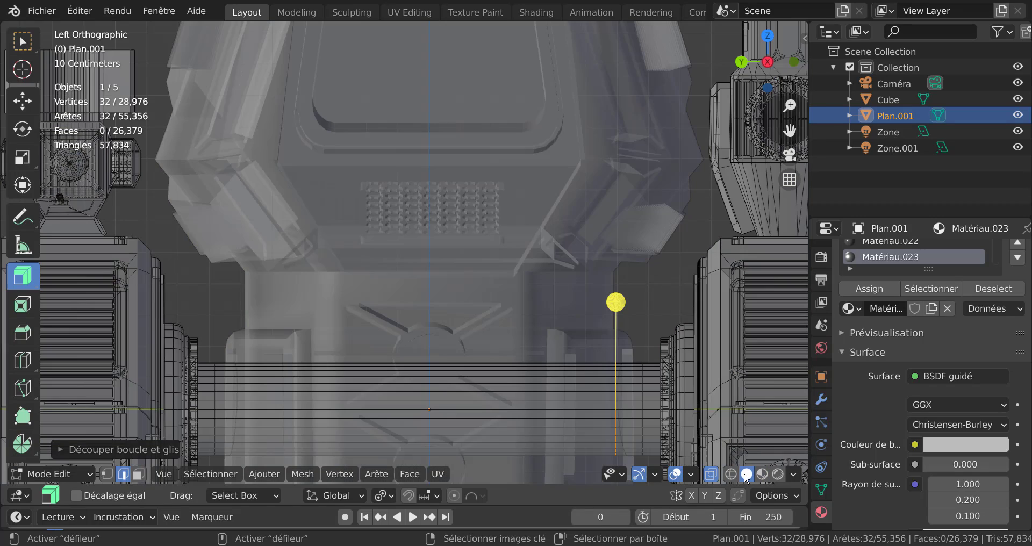
# Add a fourth loop cut to Plan.001's shaft on the camera turret side, at a factor of about -0.875.
pyautogui.scroll(-1, 477, 401)
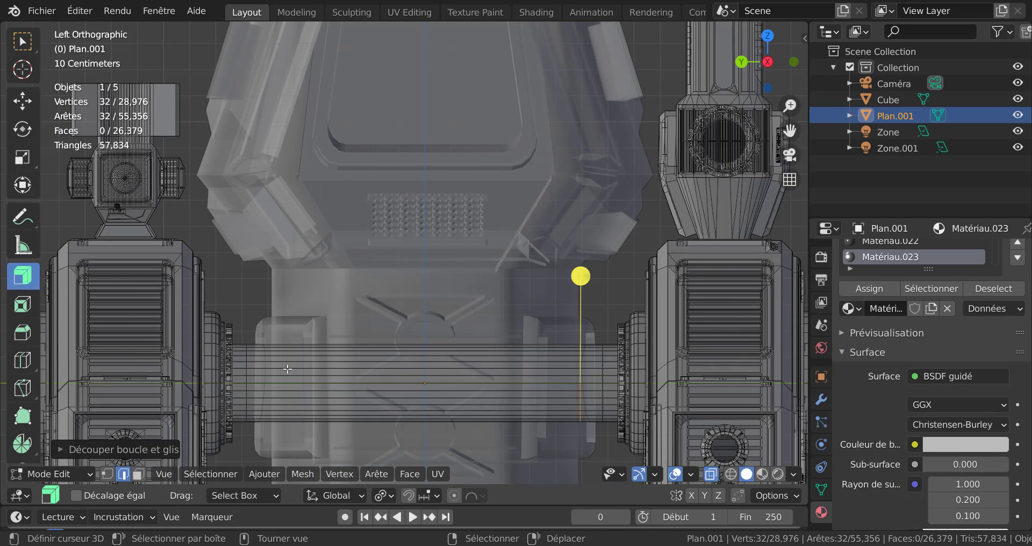
pyautogui.hotkey('ctrl', 'r')
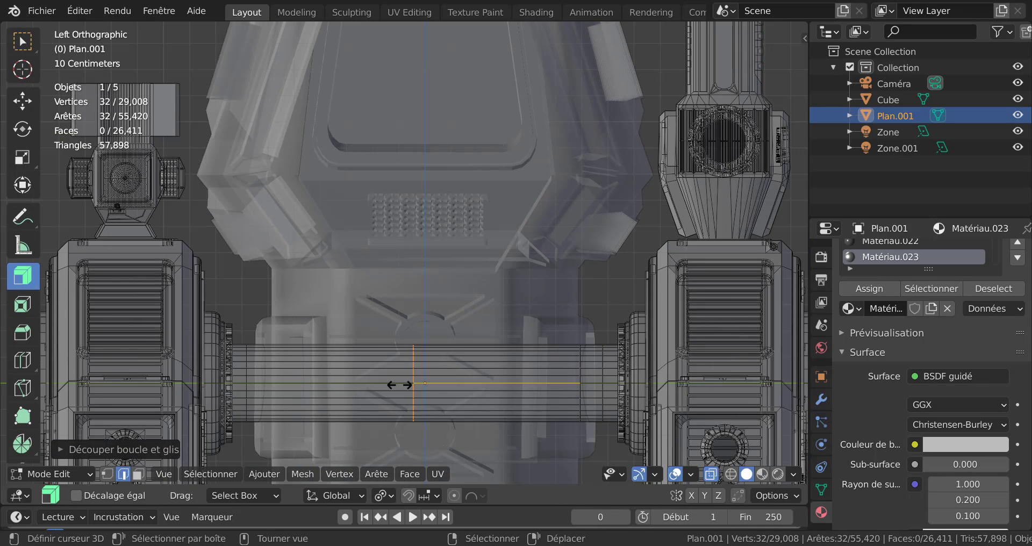
pyautogui.click(398, 383)
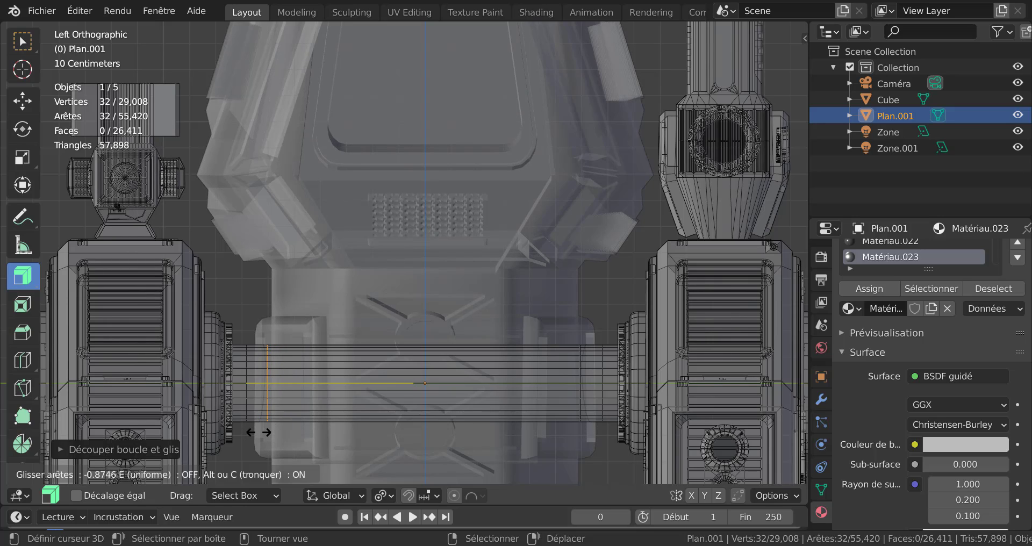
pyautogui.click(257, 432)
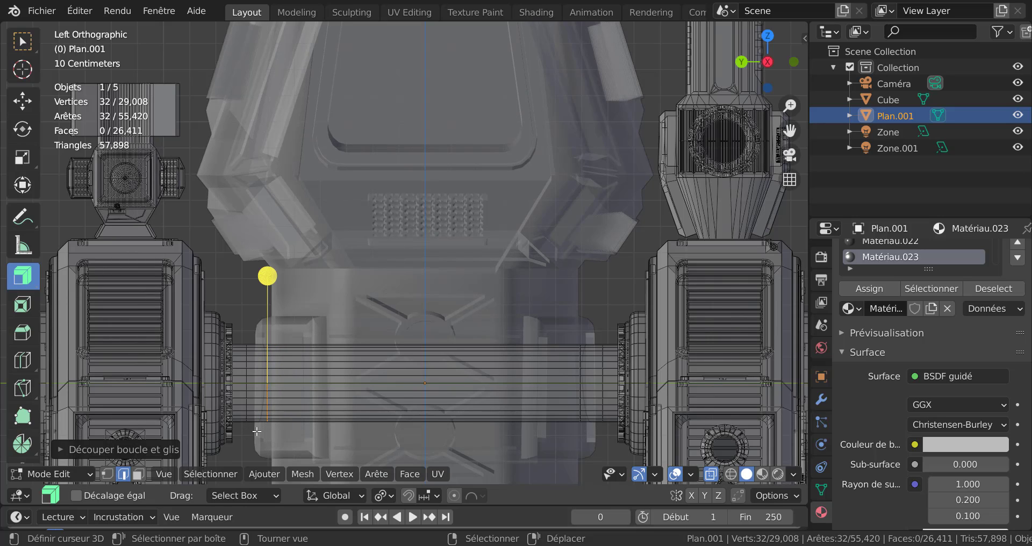
# Extrude the narrow face rings near both ends of the shaft outward along their normals by about 0.007, with X-ray off.
pyautogui.keyDown('ctrl'); pyautogui.click(139, 474); pyautogui.keyUp('ctrl')
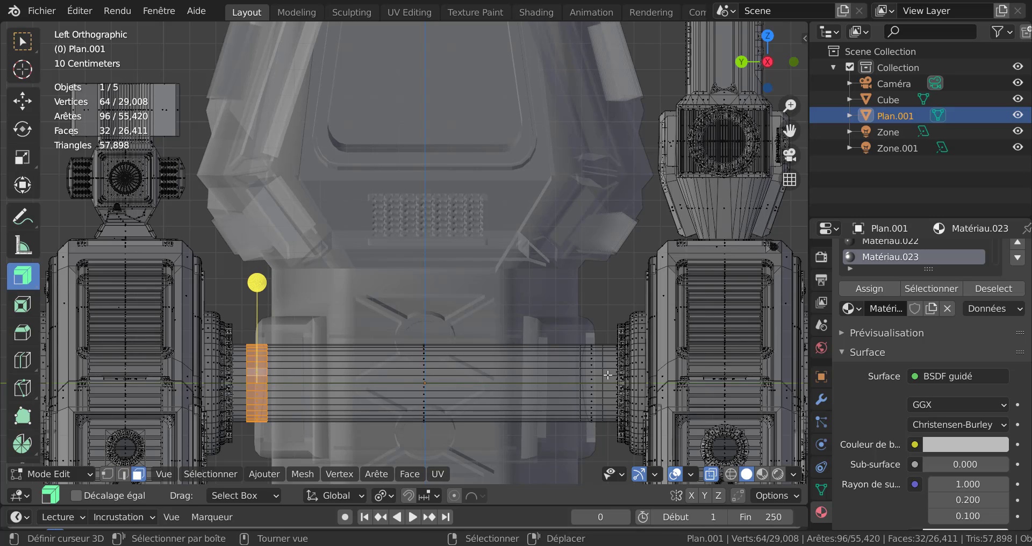
pyautogui.keyDown('alt'); pyautogui.keyDown('shift'); pyautogui.click(593, 378); pyautogui.keyUp('shift'); pyautogui.keyUp('alt')
pyautogui.moveTo(593, 377); pyautogui.dragTo(614, 402, button='middle')
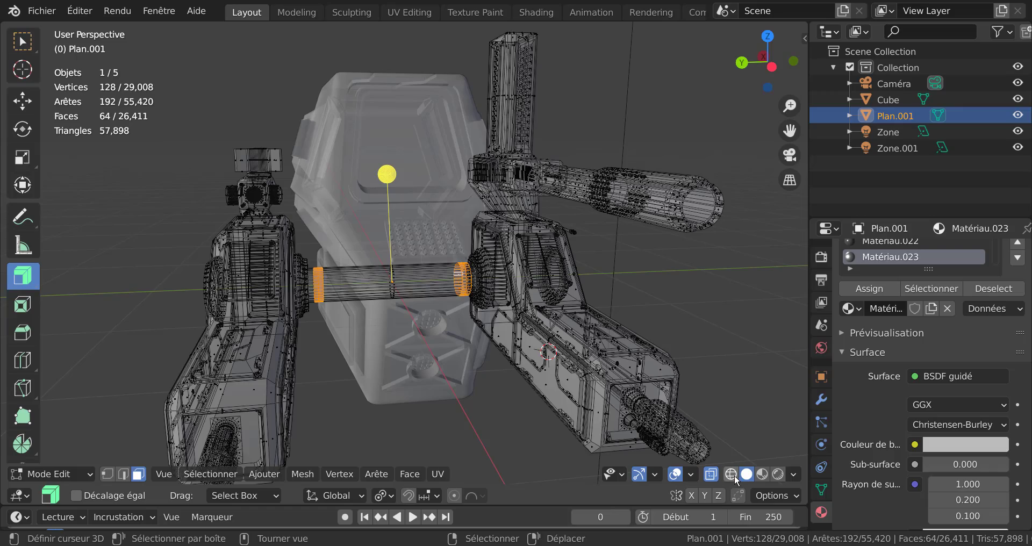
pyautogui.click(711, 474)
pyautogui.scroll(3, 504, 430)
pyautogui.moveTo(505, 430)
pyautogui.mouseDown(button='middle')
pyautogui.moveTo(420, 364)
pyautogui.moveTo(471, 379)
pyautogui.mouseUp(button='middle')
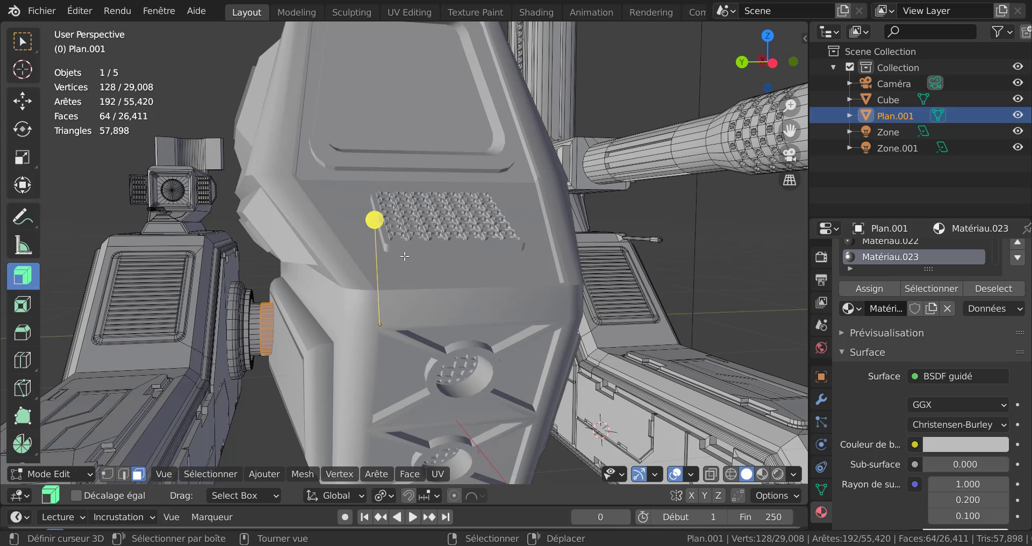
pyautogui.moveTo(375, 228); pyautogui.dragTo(361, 235, button='middle')
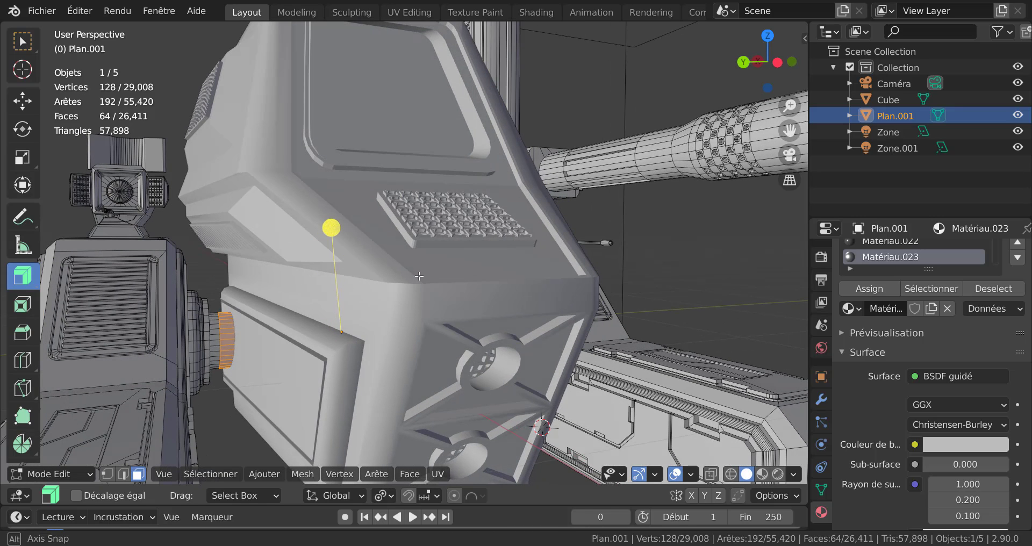
pyautogui.moveTo(331, 228); pyautogui.dragTo(336, 228)
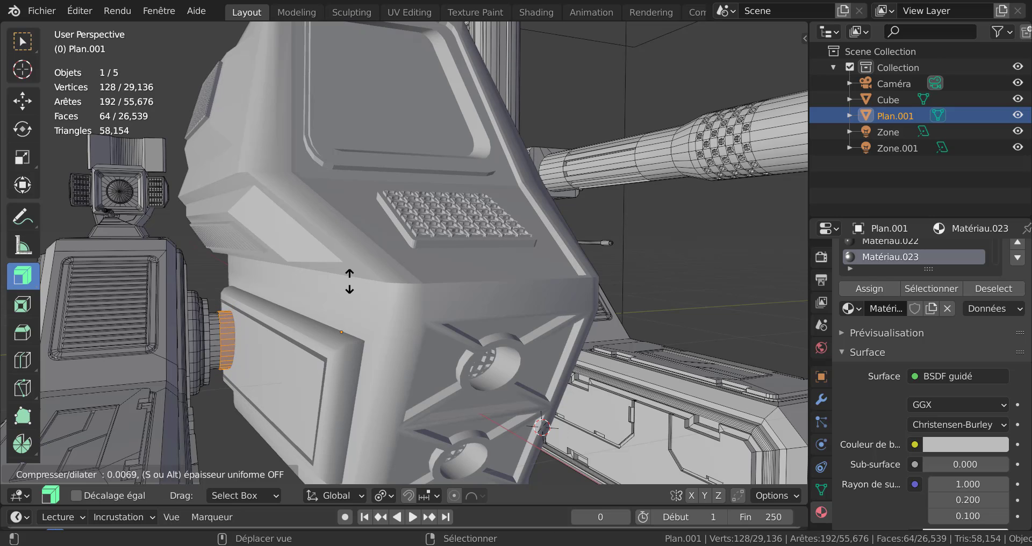
pyautogui.moveTo(348, 273); pyautogui.dragTo(348, 274)
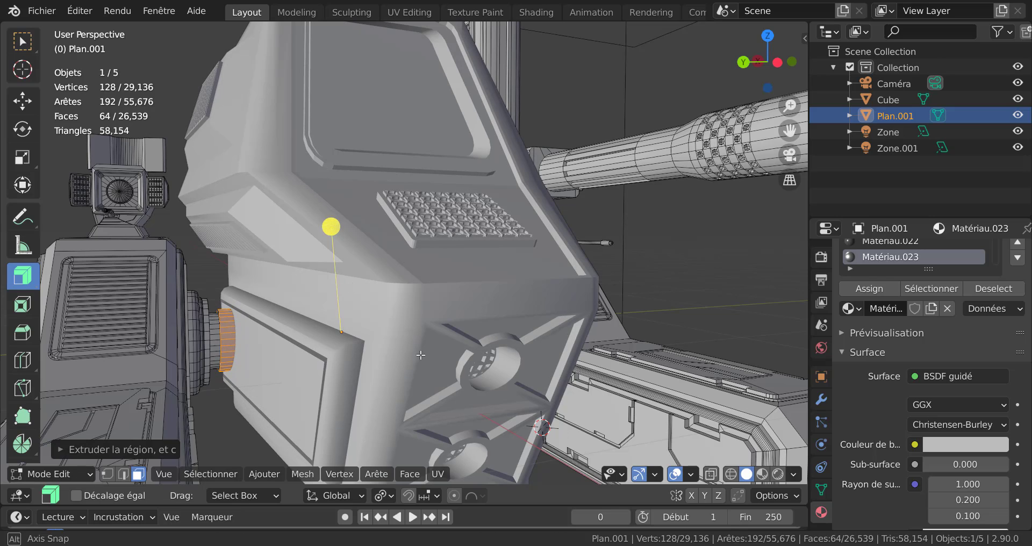
# Examine the raised shaft rings on both sides of the cockpit in solid and rendered shading.
pyautogui.moveTo(349, 295); pyautogui.dragTo(669, 332, button='middle')
pyautogui.moveTo(682, 409); pyautogui.dragTo(666, 390, button='middle')
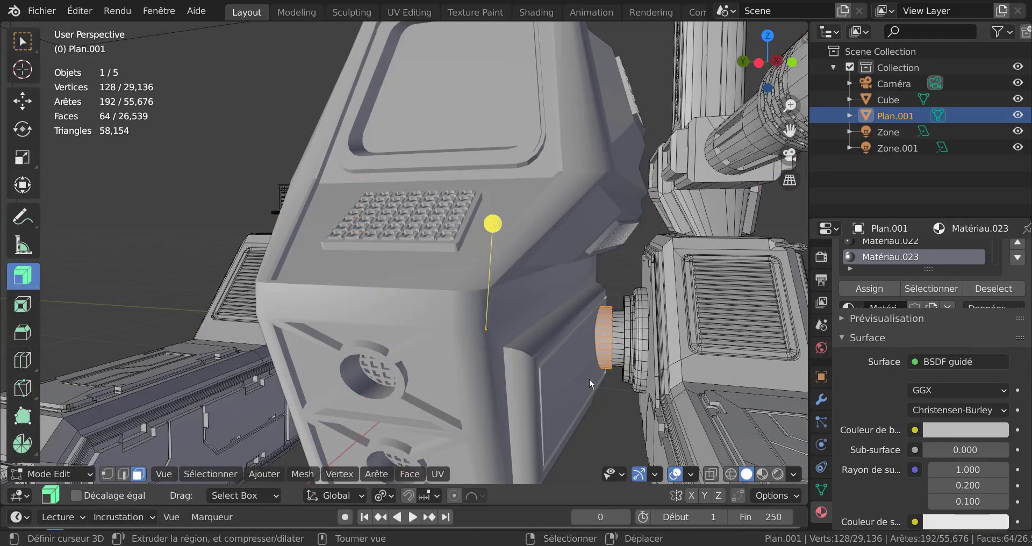
pyautogui.moveTo(666, 390); pyautogui.dragTo(556, 383, button='middle')
pyautogui.click(778, 475)
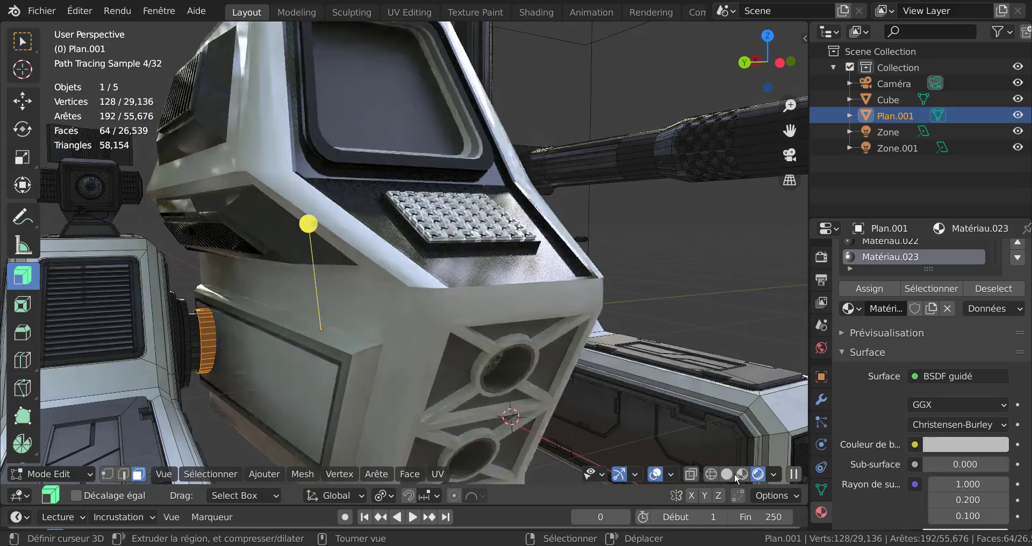
pyautogui.press('Tab')
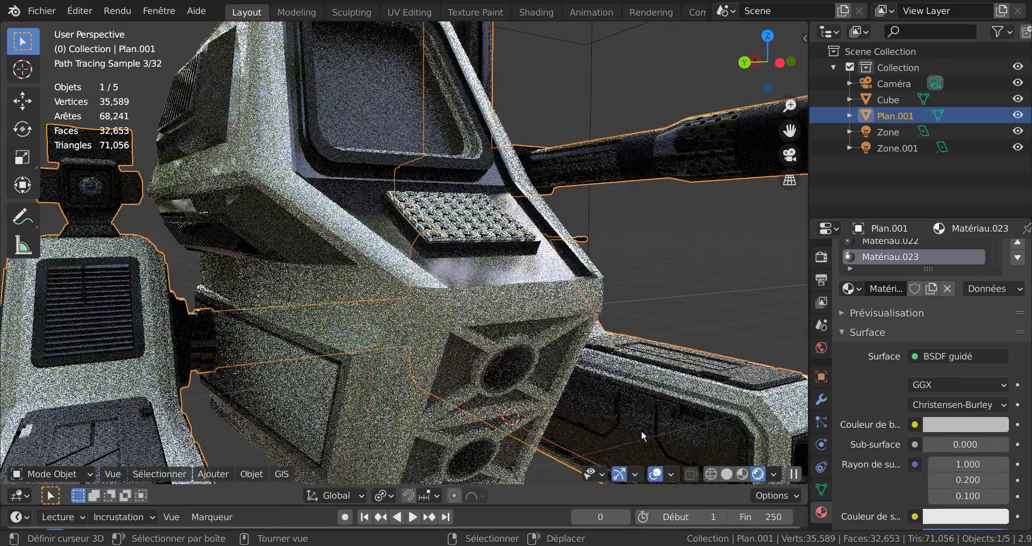
pyautogui.scroll(-2, 621, 411)
pyautogui.moveTo(630, 414); pyautogui.dragTo(584, 415, button='middle')
pyautogui.press('Tab')
pyautogui.scroll(5, 591, 404)
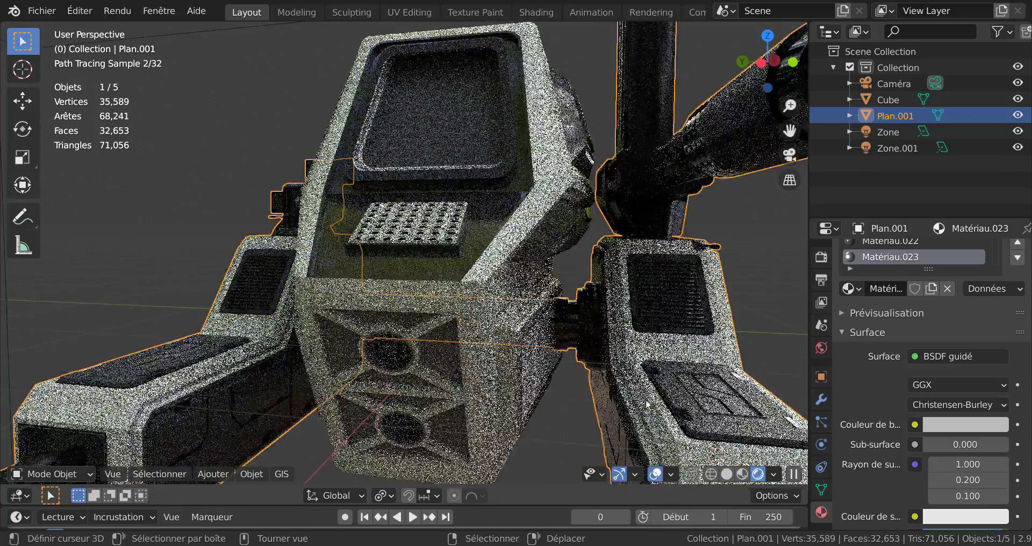
pyautogui.scroll(3, 599, 422)
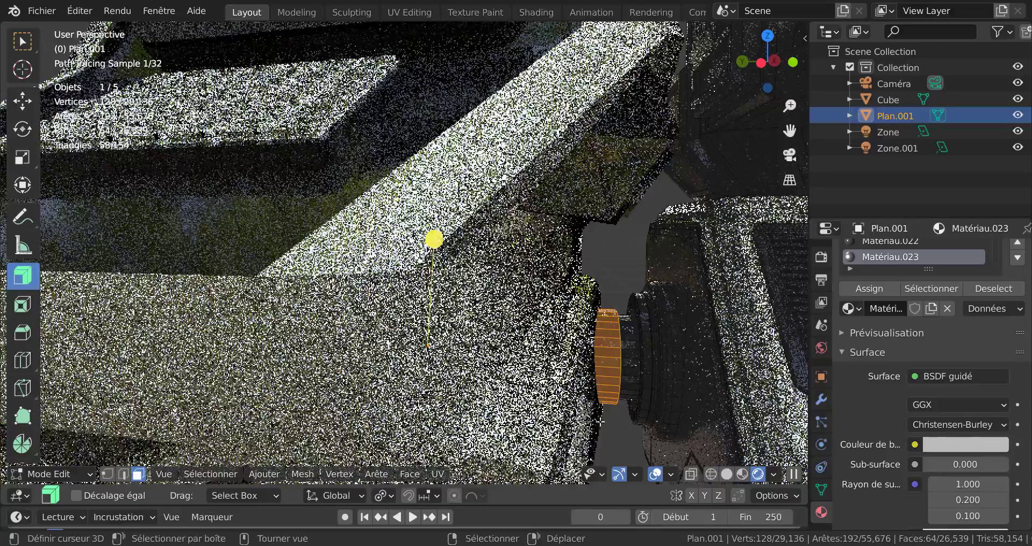
pyautogui.moveTo(593, 406); pyautogui.dragTo(569, 373, button='middle')
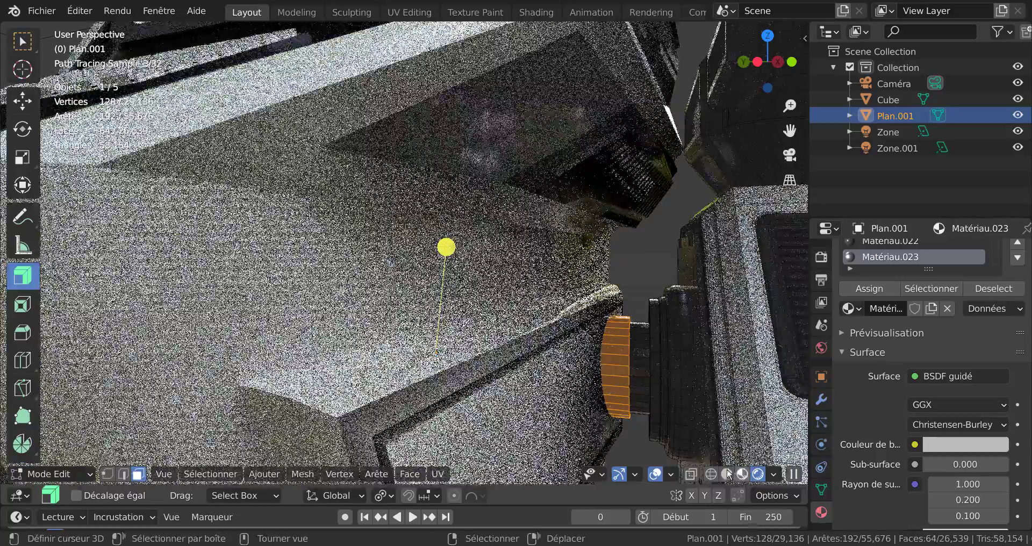
# In material preview shading, bevel the leg-facing edge loops of both raised shaft rings with three segments.
pyautogui.click(742, 473)
pyautogui.moveTo(695, 440); pyautogui.dragTo(617, 388, button='middle')
pyautogui.scroll(-1, 634, 392)
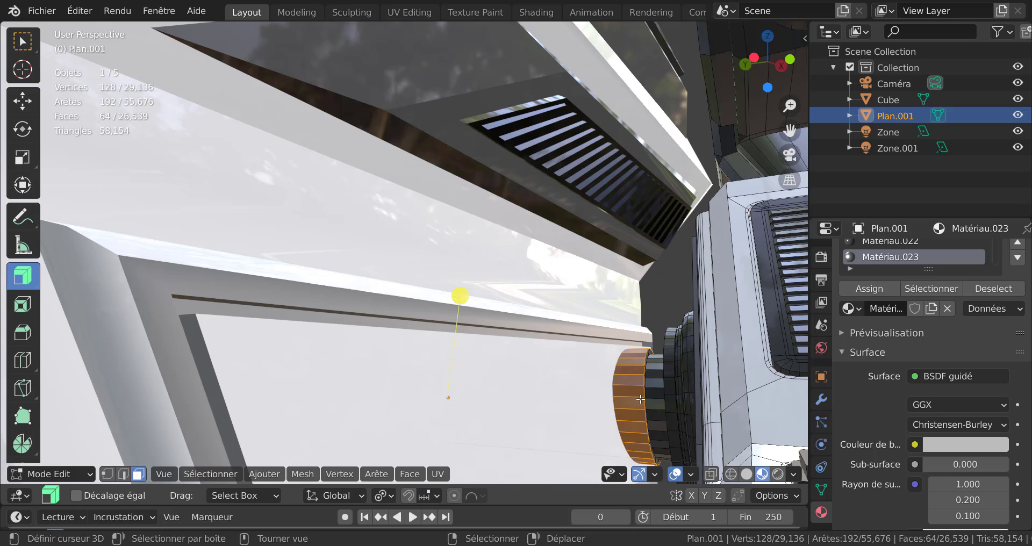
pyautogui.hotkey('ctrl', 'b')
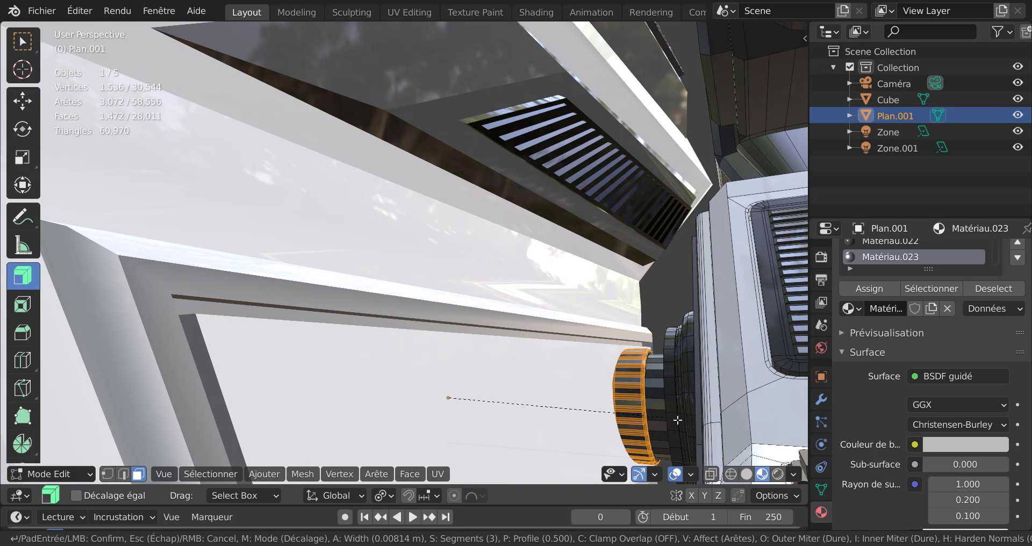
pyautogui.press('Escape')
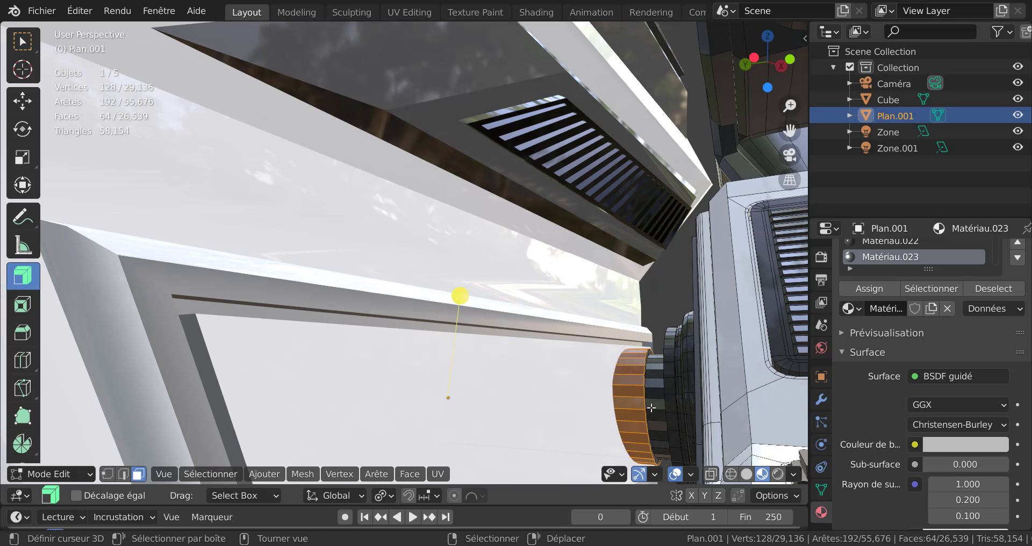
pyautogui.click(123, 474)
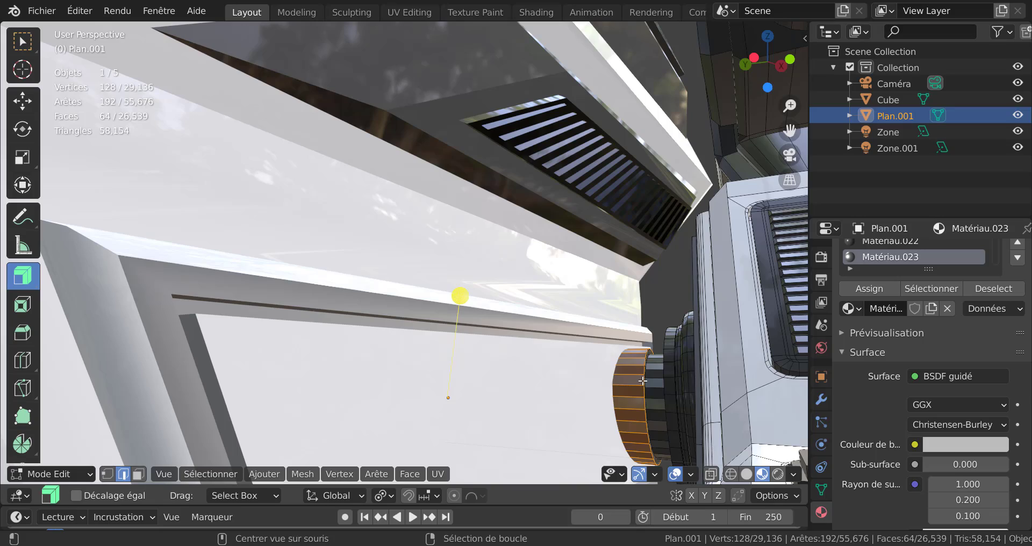
pyautogui.keyDown('alt'); pyautogui.click(642, 381); pyautogui.keyUp('alt')
pyautogui.moveTo(642, 380); pyautogui.dragTo(392, 354, button='middle')
pyautogui.scroll(2, 393, 354)
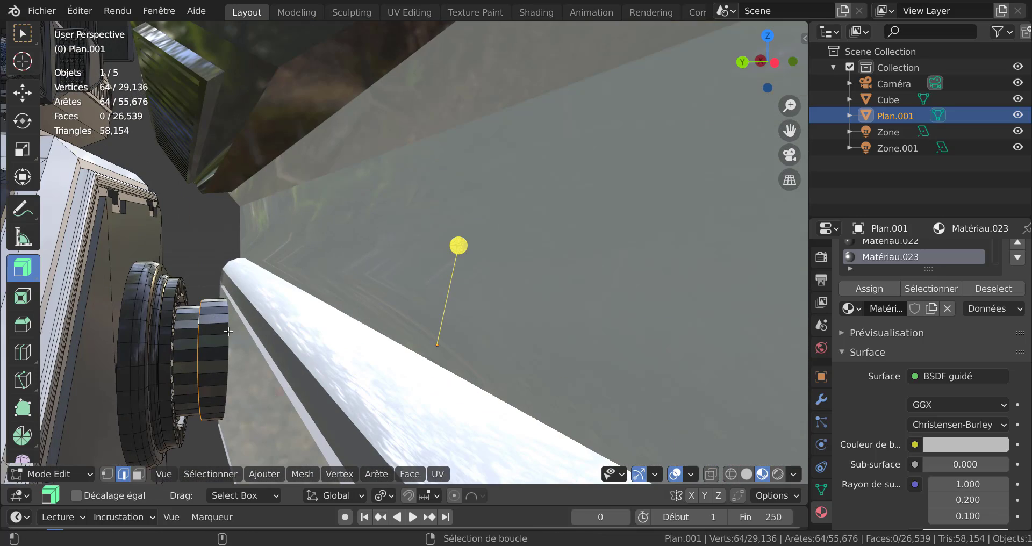
pyautogui.hotkey('ctrl', 'b')
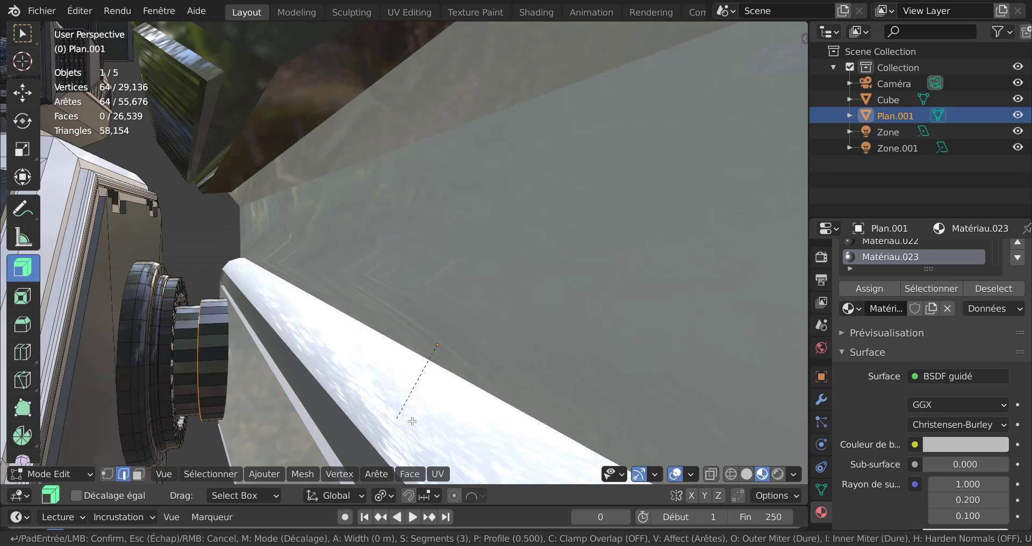
pyautogui.click(273, 450)
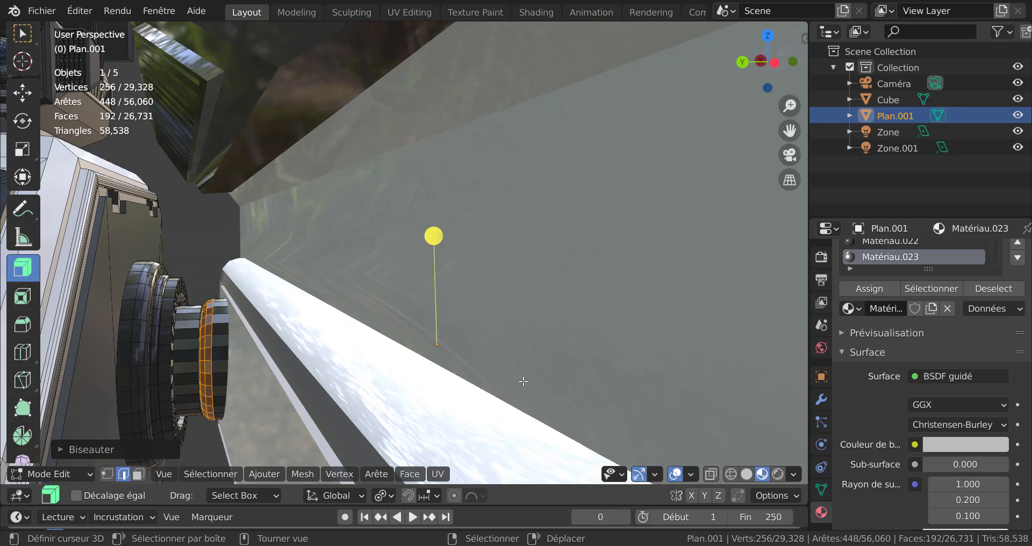
# Grow the selection over both beveled rings and assign them a new material in an added slot.
pyautogui.press('ctrl+KP_Add')
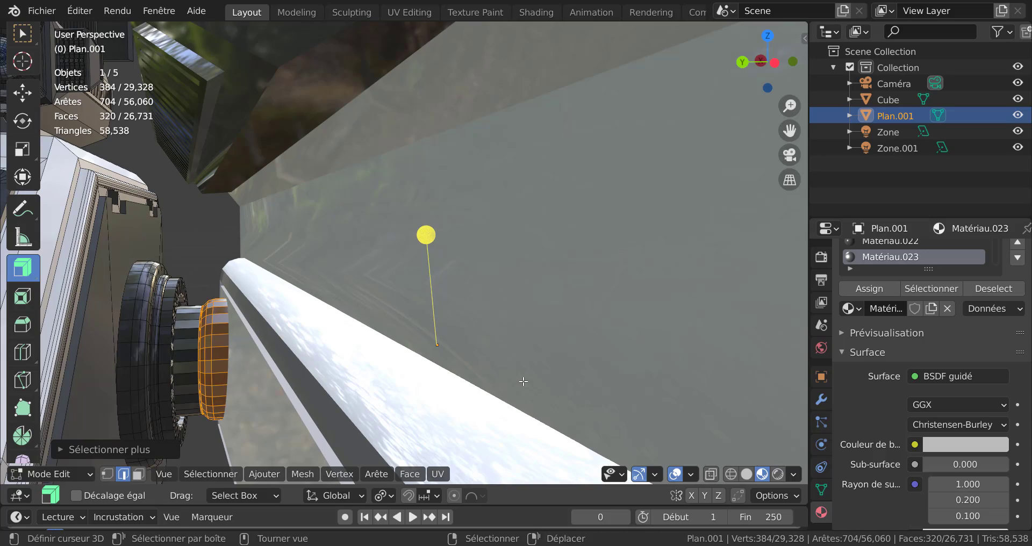
pyautogui.moveTo(519, 381); pyautogui.dragTo(575, 367, button='middle')
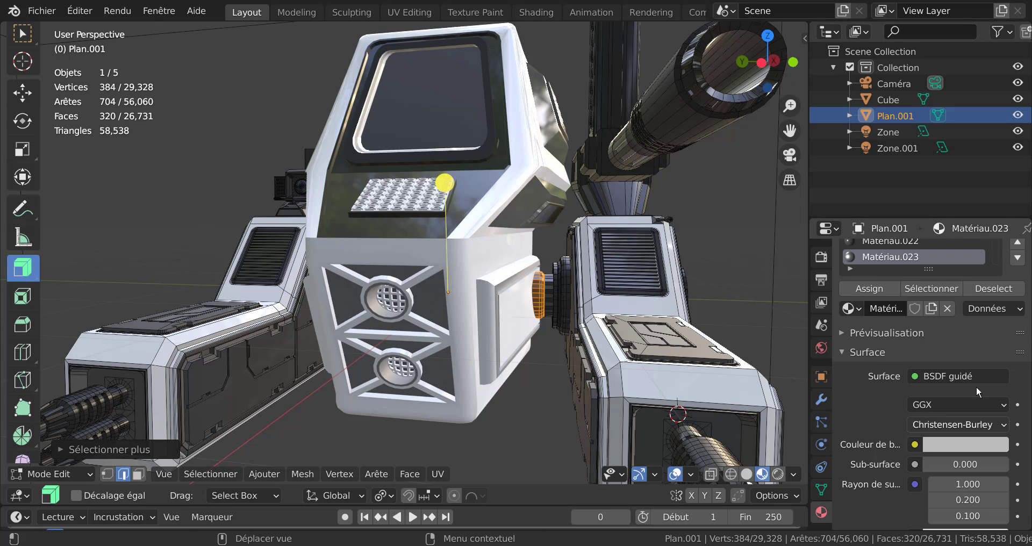
pyautogui.scroll(3, 978, 392)
pyautogui.click(1017, 254)
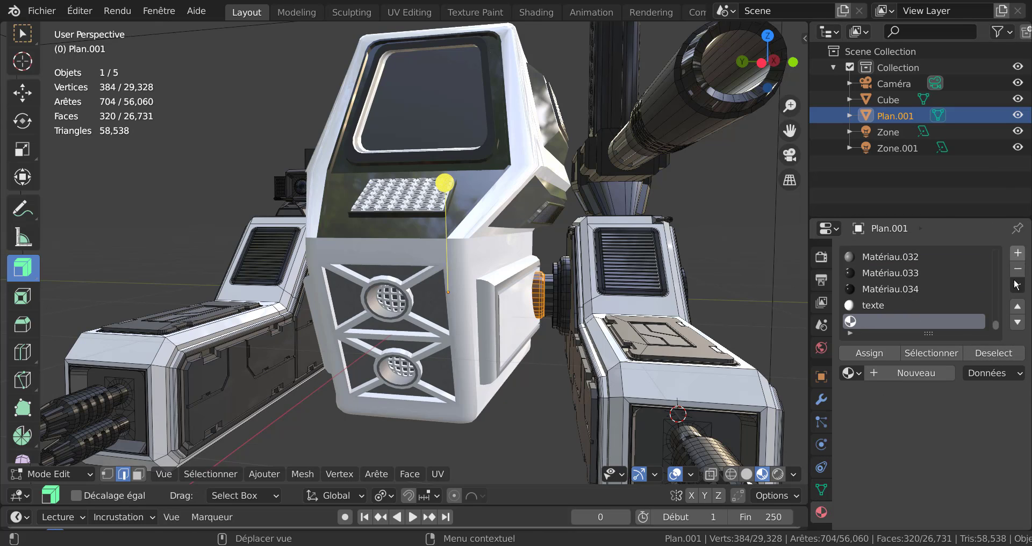
pyautogui.click(914, 373)
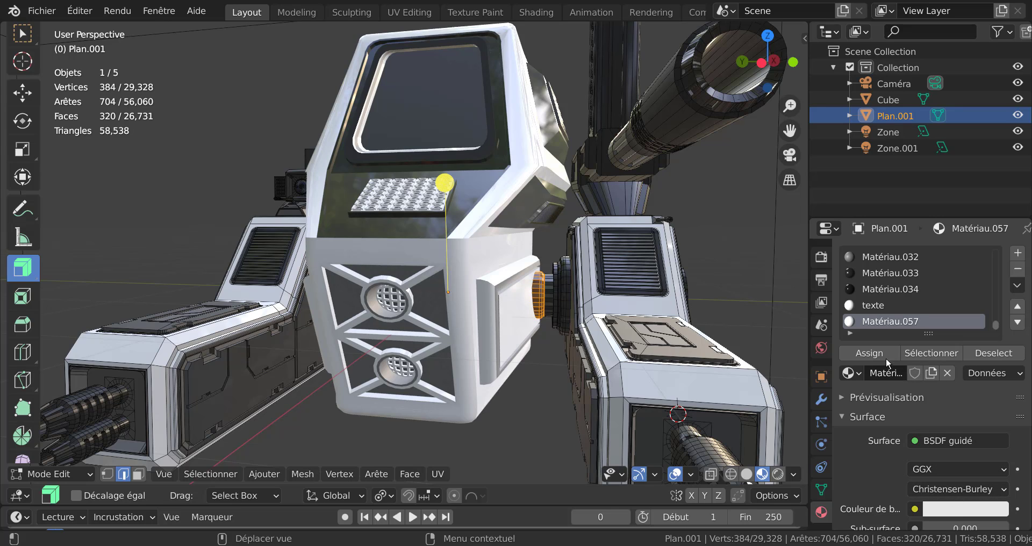
pyautogui.scroll(-3, 949, 475)
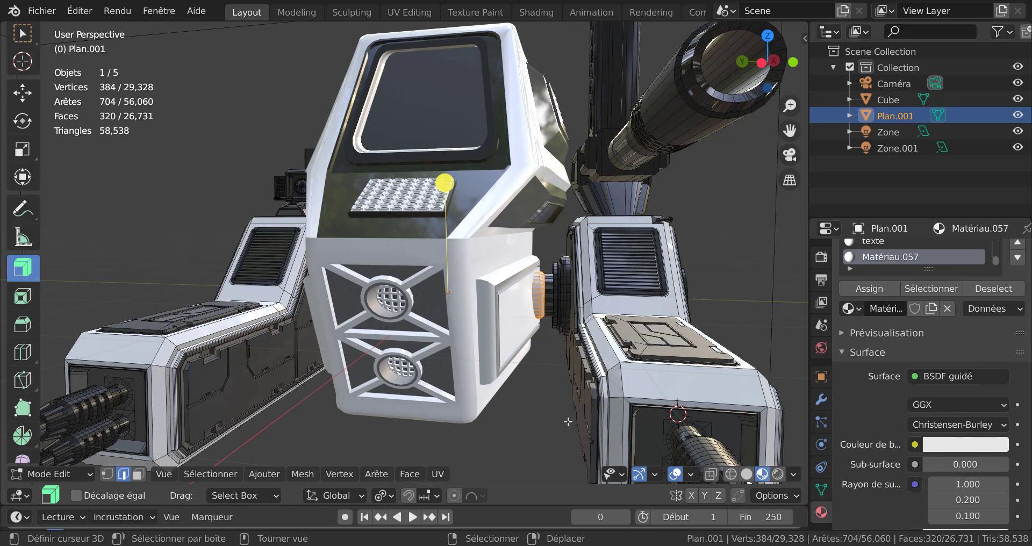
# Set the rings' new material to metallic 0.248, specular 0.115, roughness 0 and sheen tint 0.
pyautogui.press('Tab')
pyautogui.moveTo(515, 398); pyautogui.dragTo(559, 391, button='middle')
pyautogui.scroll(-4, 967, 446)
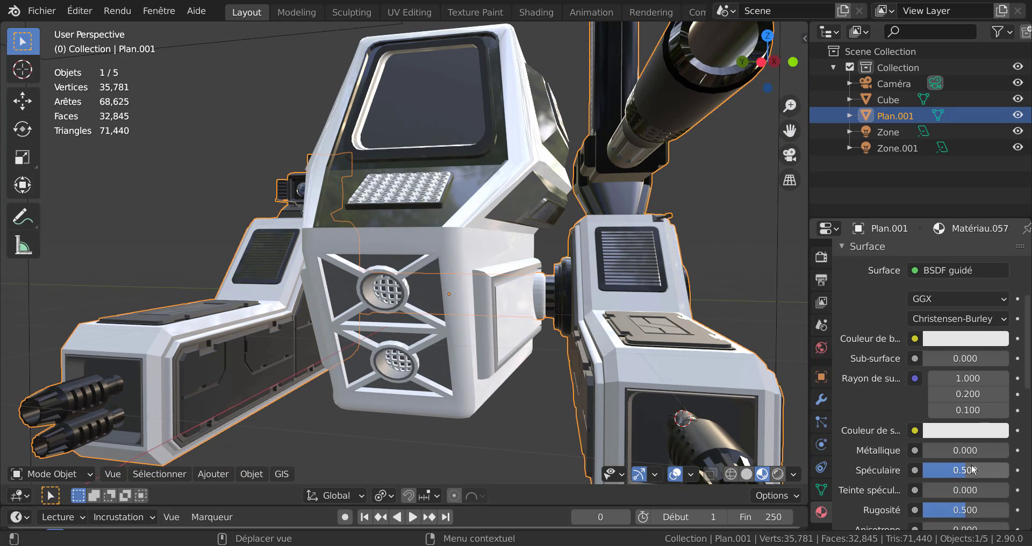
pyautogui.moveTo(935, 450)
pyautogui.mouseDown()
pyautogui.moveTo(967, 451)
pyautogui.moveTo(953, 451)
pyautogui.mouseUp()
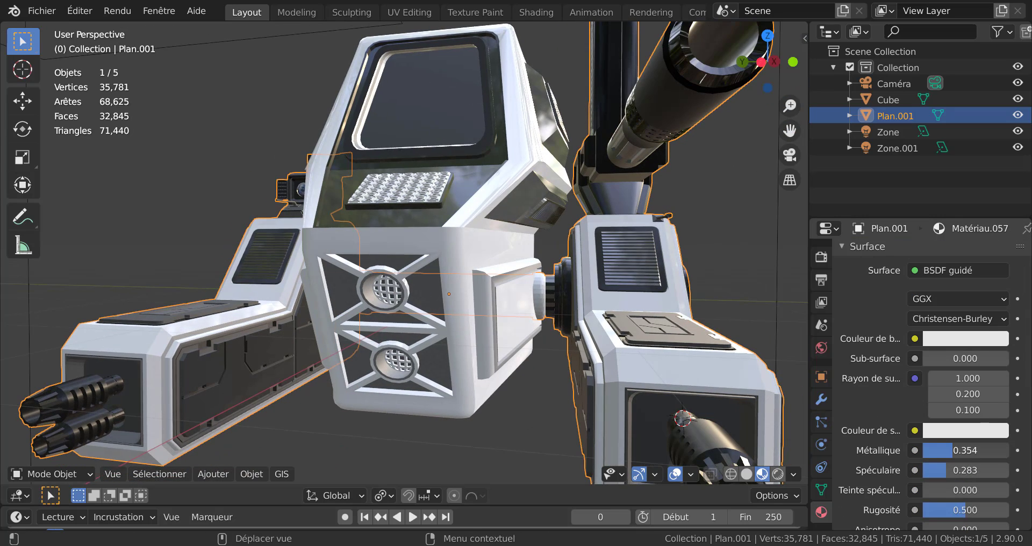
pyautogui.moveTo(966, 510); pyautogui.dragTo(921, 510)
pyautogui.scroll(-5, 965, 465)
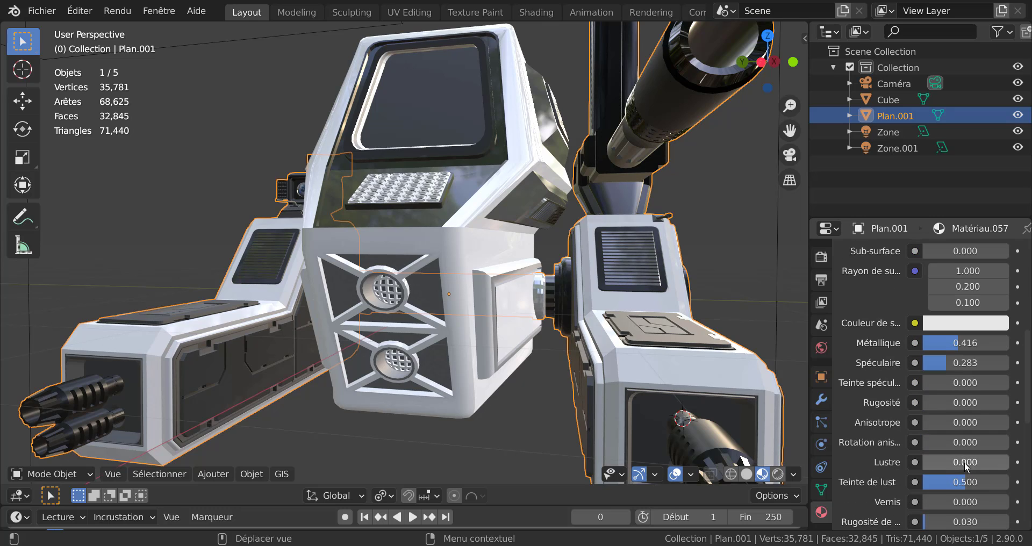
pyautogui.scroll(3, 730, 371)
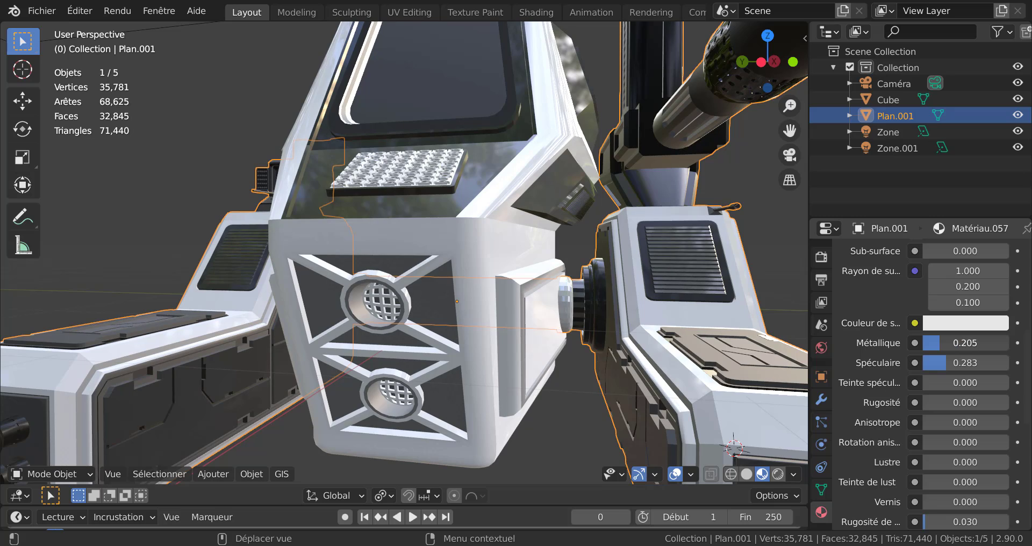
pyautogui.moveTo(952, 361); pyautogui.dragTo(945, 361)
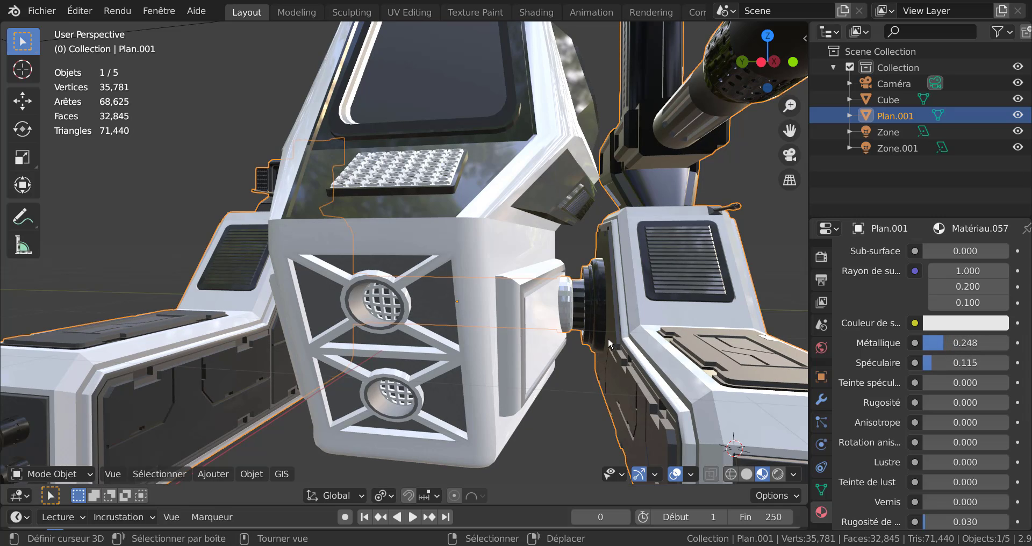
# Return to editing Plan.001's mesh and examine the shaft rings between the cockpit and the legs.
pyautogui.press('Tab')
pyautogui.press('Tab')
pyautogui.scroll(1, 608, 344)
pyautogui.press('Tab')
pyautogui.scroll(-5, 610, 345)
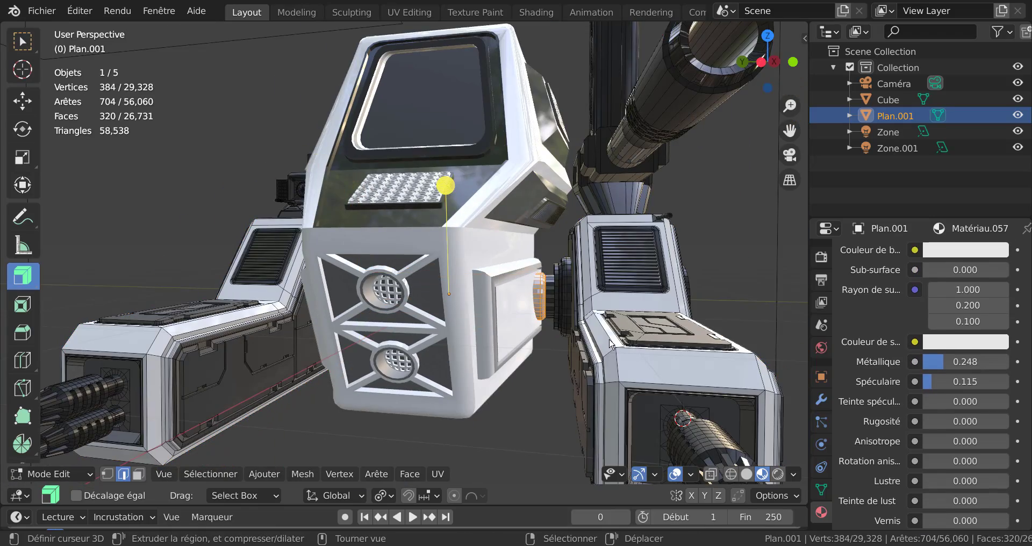
pyautogui.moveTo(579, 331); pyautogui.dragTo(530, 360, button='middle')
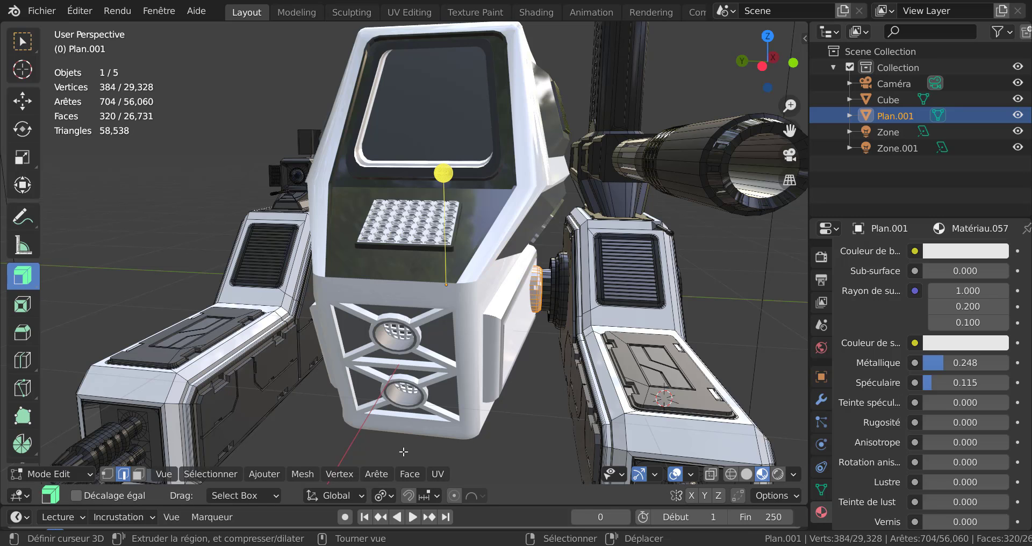
# Leave mesh editing and examine the shaft ring beside the cockpit from several angles in object mode.
pyautogui.click(409, 474)
pyautogui.click(498, 200)
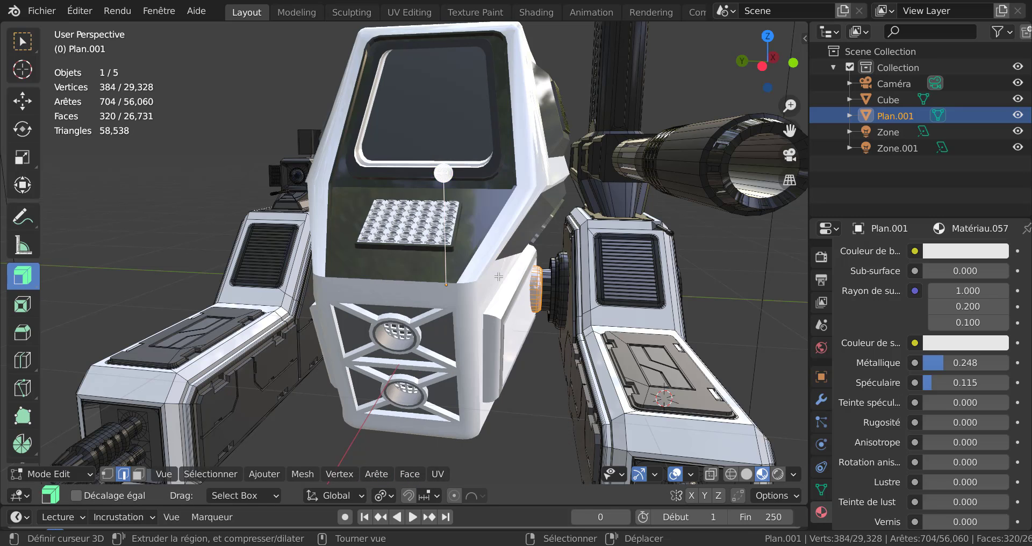
pyautogui.press('Tab')
pyautogui.scroll(5, 597, 328)
pyautogui.press('Tab')
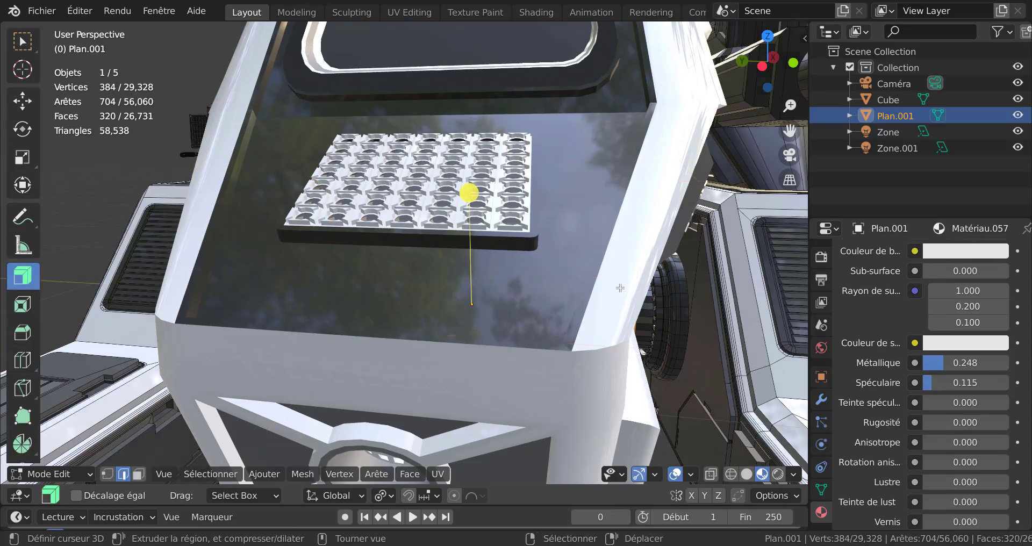
pyautogui.press('Tab')
pyautogui.scroll(-5, 618, 268)
pyautogui.press('Tab')
pyautogui.press('Tab')
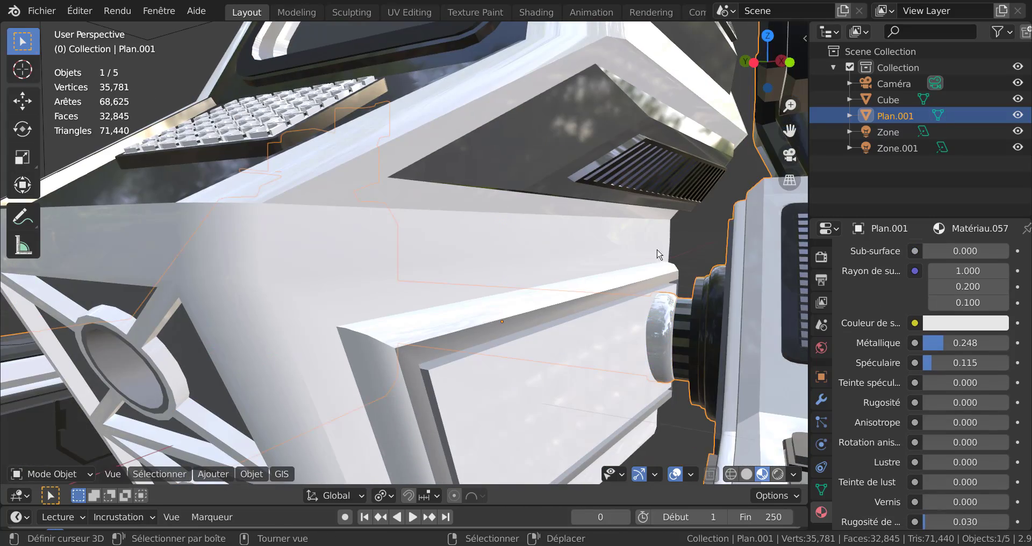
pyautogui.scroll(-4, 655, 334)
pyautogui.moveTo(656, 345); pyautogui.dragTo(720, 322, button='middle')
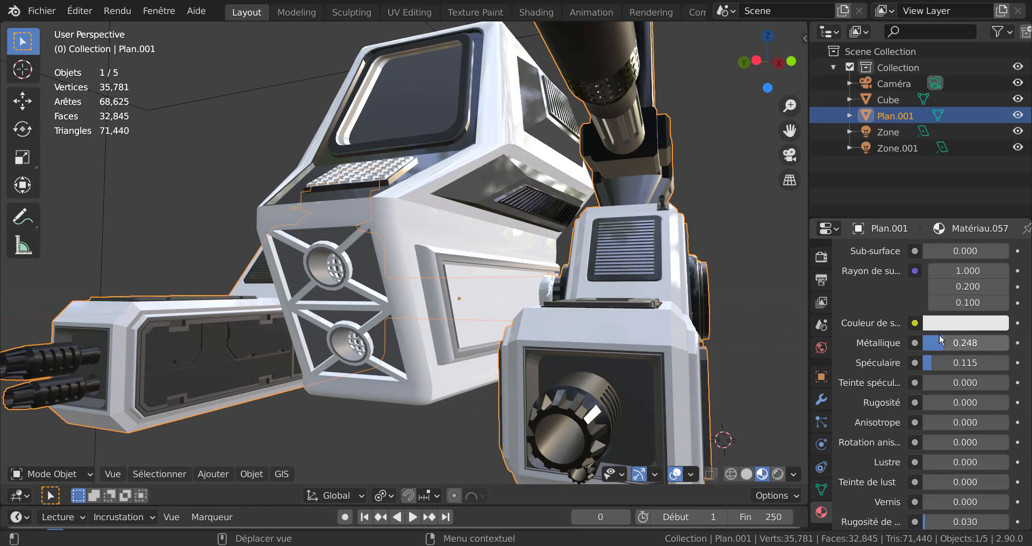
# Set the rings' material to metallic 1.000 and darken its base color to a medium grey.
pyautogui.moveTo(943, 343); pyautogui.dragTo(1008, 343)
pyautogui.moveTo(557, 317)
pyautogui.mouseDown(button='middle')
pyautogui.moveTo(587, 324)
pyautogui.moveTo(561, 327)
pyautogui.mouseUp(button='middle')
pyautogui.scroll(4, 561, 327)
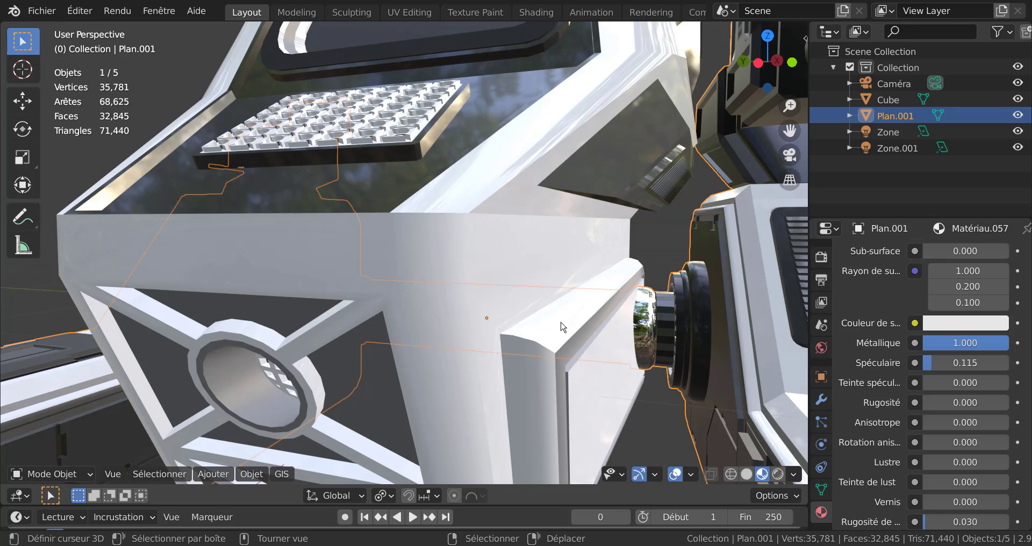
pyautogui.scroll(-5, 561, 327)
pyautogui.scroll(4, 965, 294)
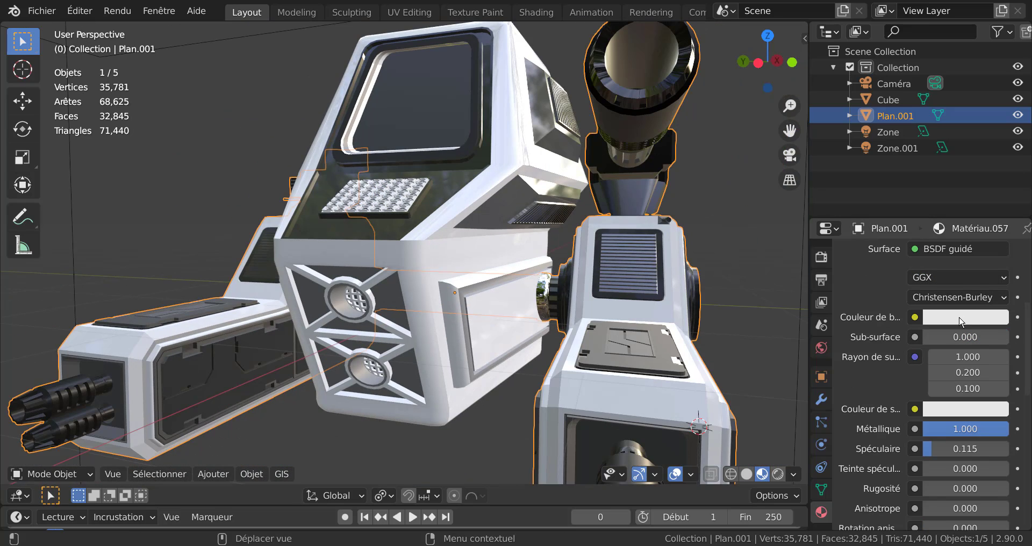
pyautogui.scroll(3, 960, 322)
pyautogui.click(952, 379)
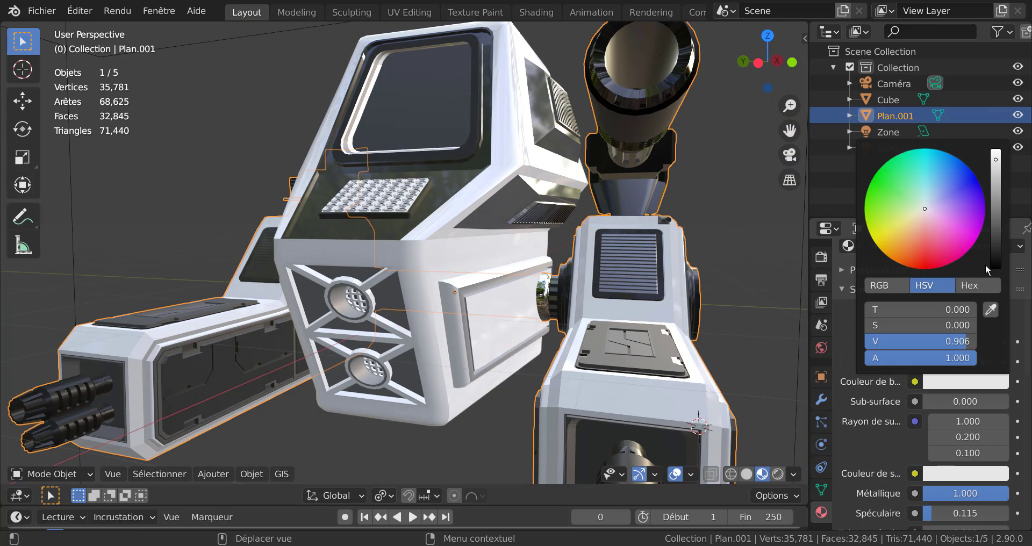
pyautogui.moveTo(995, 157); pyautogui.dragTo(996, 200)
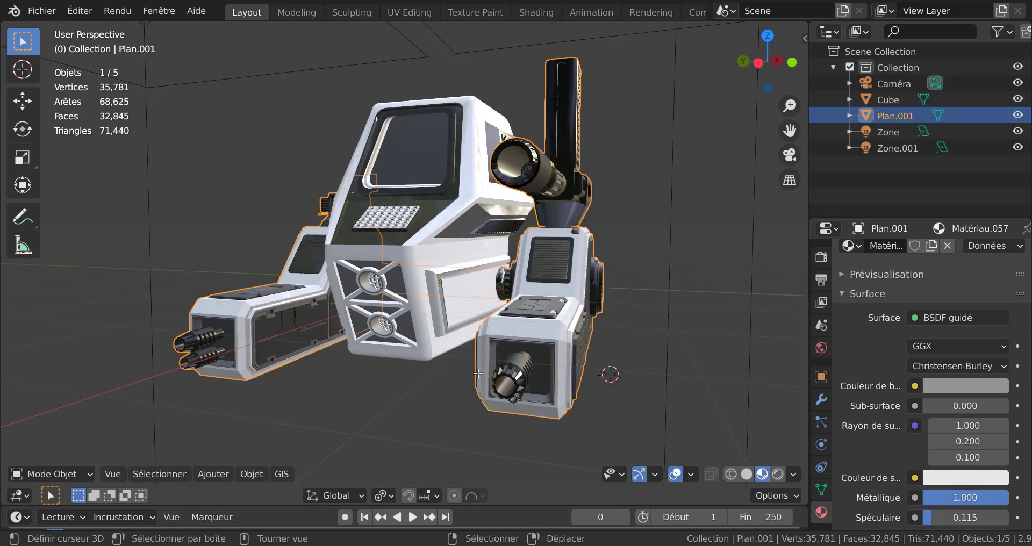
pyautogui.moveTo(602, 387); pyautogui.dragTo(505, 364, button='middle')
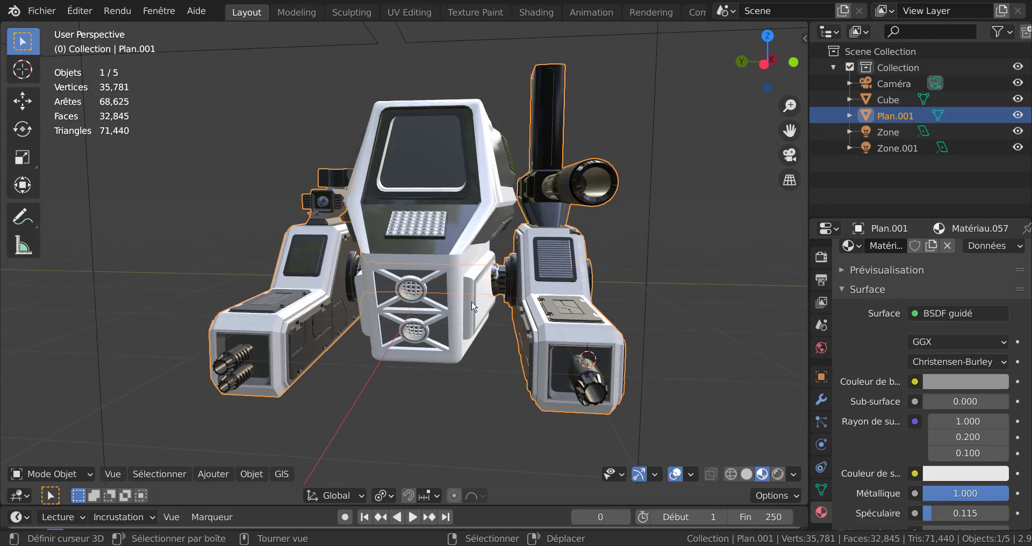
# Try to move the cockpit upward, clear of the shaft and legs.
pyautogui.scroll(2, 466, 308)
pyautogui.scroll(-3, 540, 324)
pyautogui.moveTo(448, 222); pyautogui.dragTo(470, 227, button='middle')
pyautogui.moveTo(471, 221); pyautogui.dragTo(504, 81)
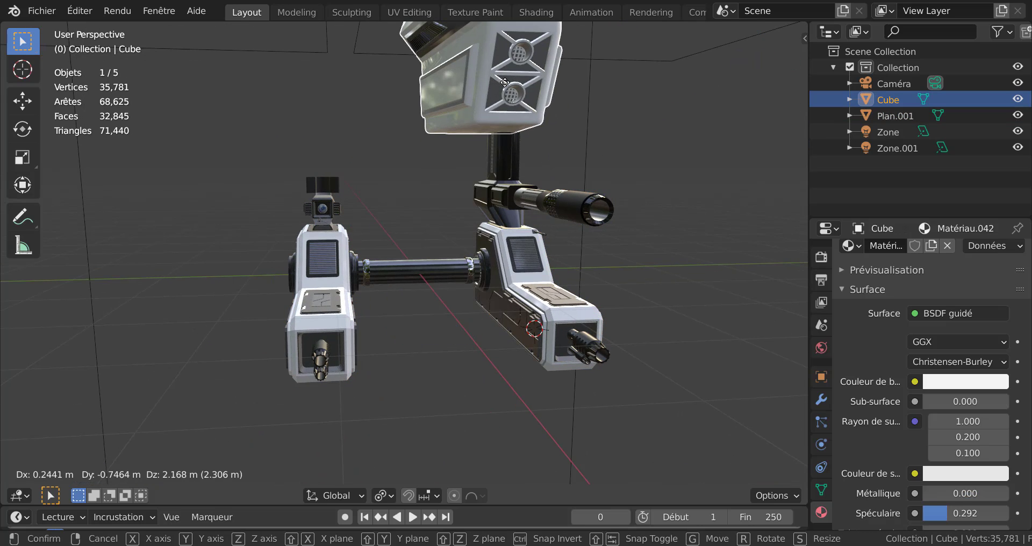
pyautogui.rightClick(505, 83)
pyautogui.scroll(3, 537, 231)
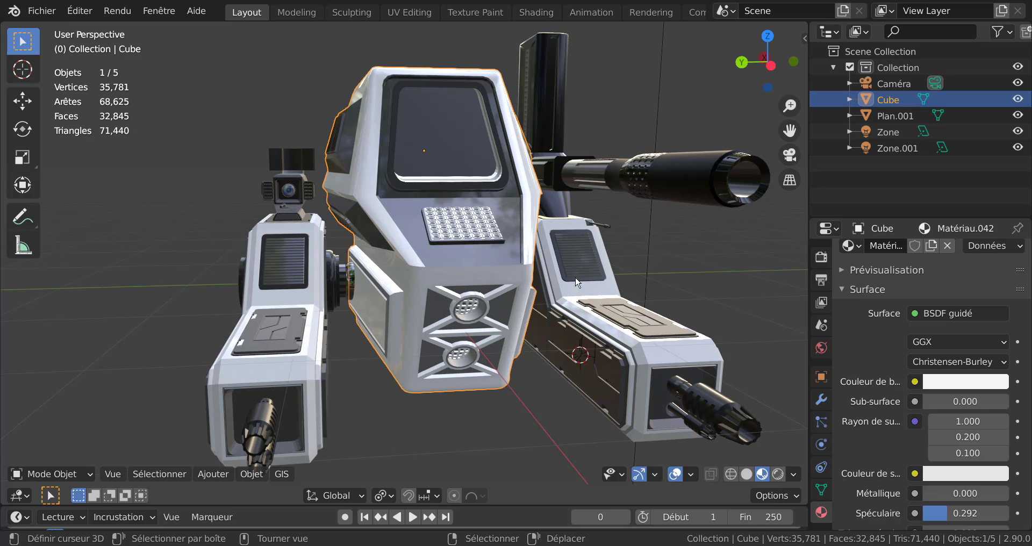
pyautogui.moveTo(576, 281); pyautogui.dragTo(540, 288, button='middle')
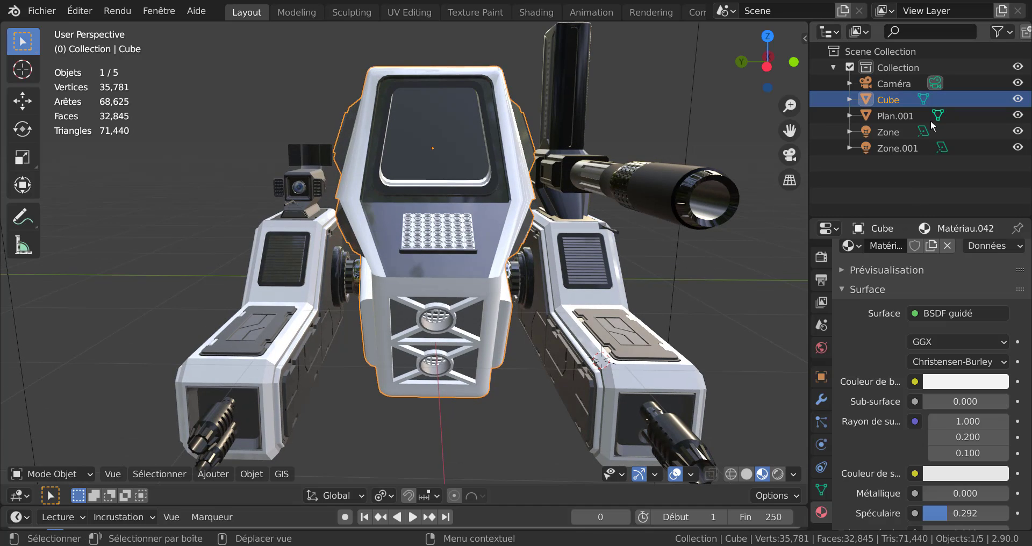
# Temporarily hide the cockpit object Cube and examine the shaft and its rings between the legs, then show the cockpit again.
pyautogui.click(1017, 98)
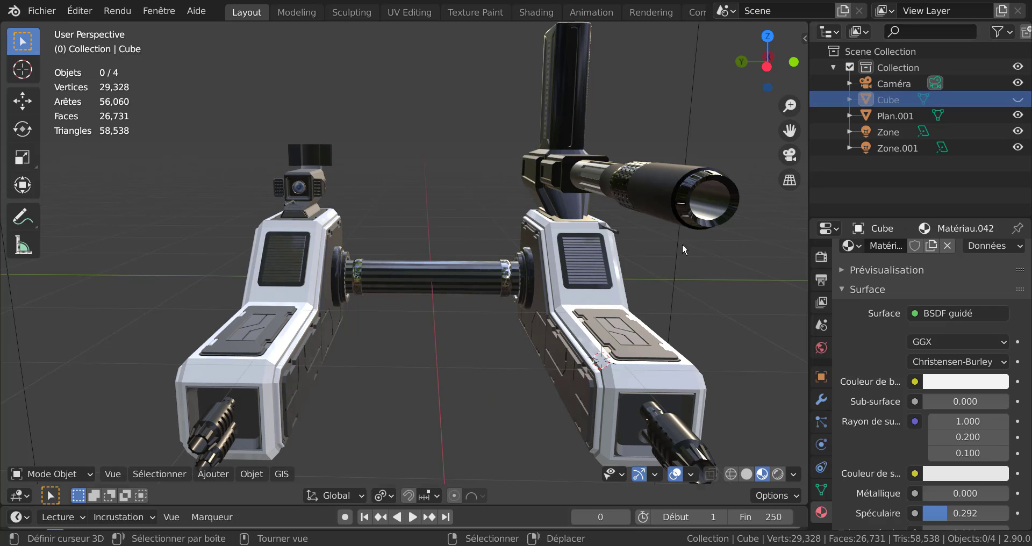
pyautogui.scroll(3, 440, 304)
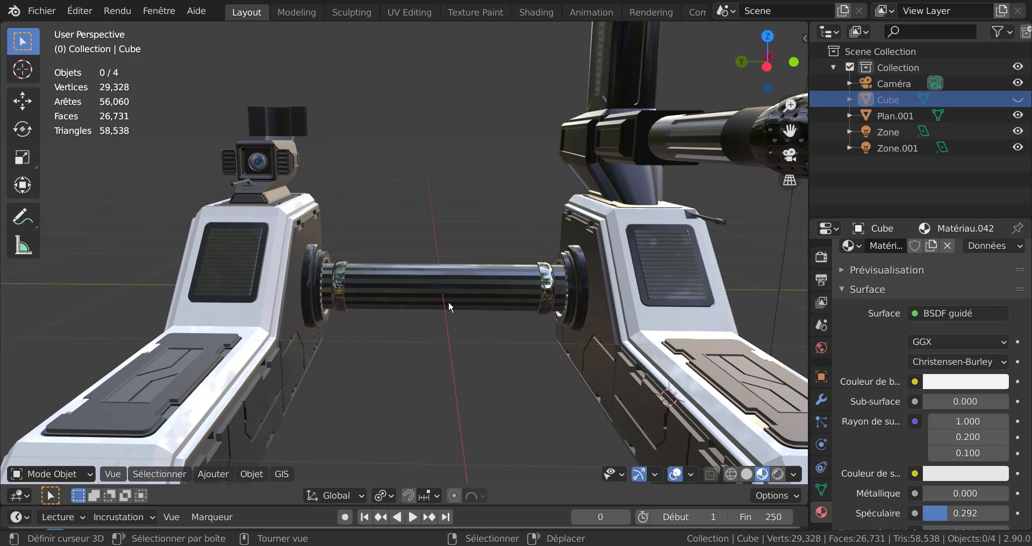
pyautogui.moveTo(449, 302); pyautogui.dragTo(447, 300, button='middle')
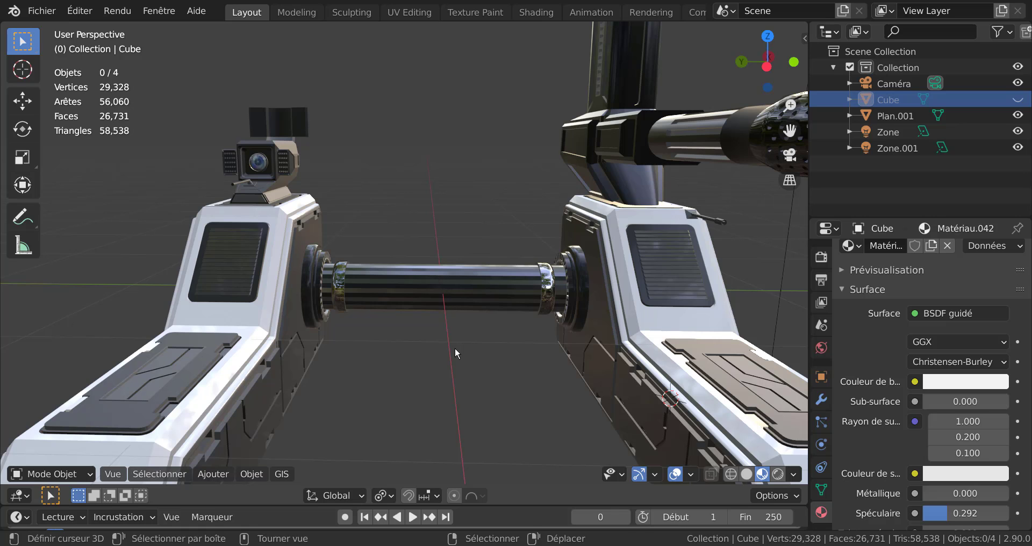
pyautogui.click(612, 283)
pyautogui.press('Tab')
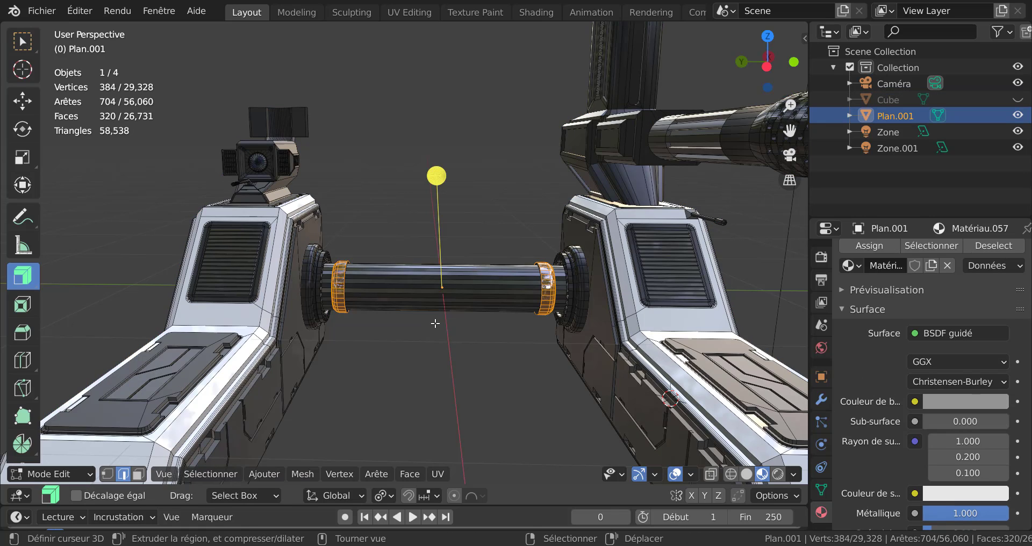
pyautogui.scroll(1, 456, 304)
pyautogui.moveTo(456, 304); pyautogui.dragTo(794, 277, button='middle')
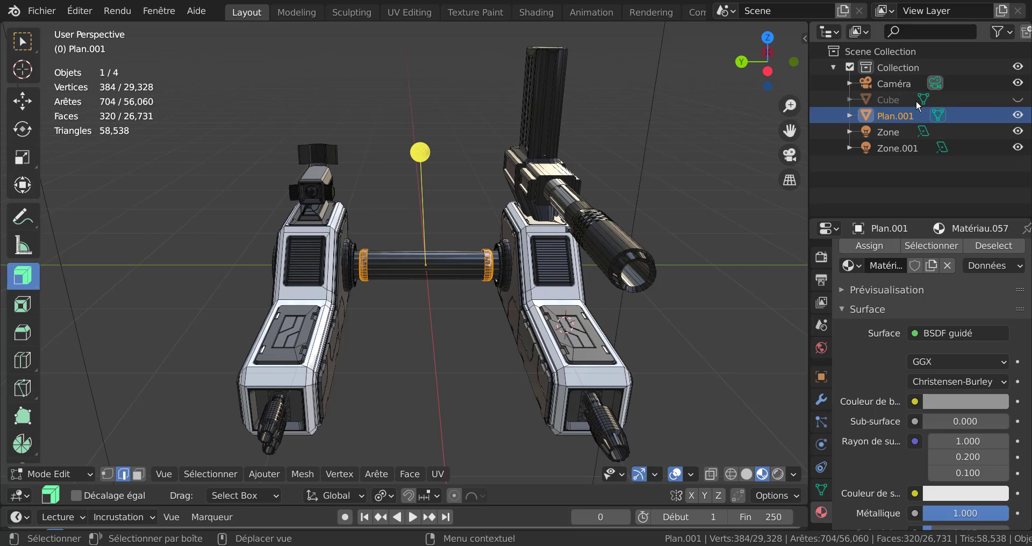
pyautogui.click(1017, 99)
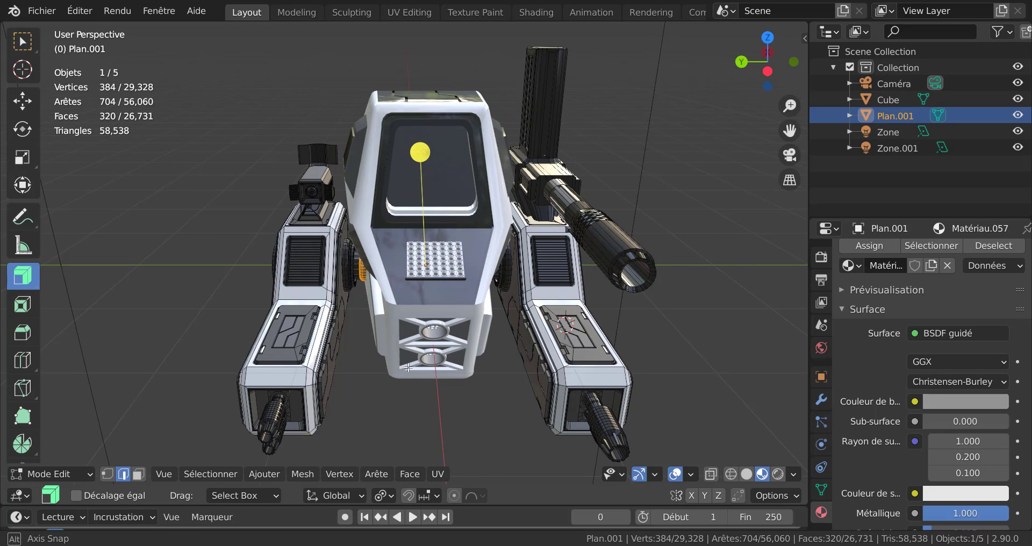
pyautogui.moveTo(468, 419); pyautogui.dragTo(472, 387, button='middle')
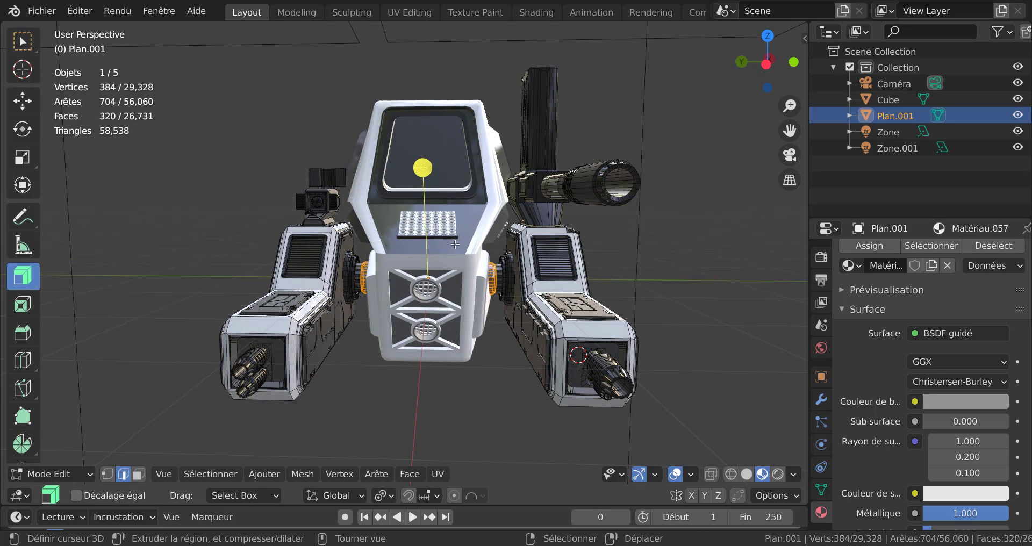
# Widen the 3D viewport and, in object mode, join the cockpit with the leg assembly into one object, keeping Plan.001 active.
pyautogui.press('Tab')
pyautogui.click(481, 127)
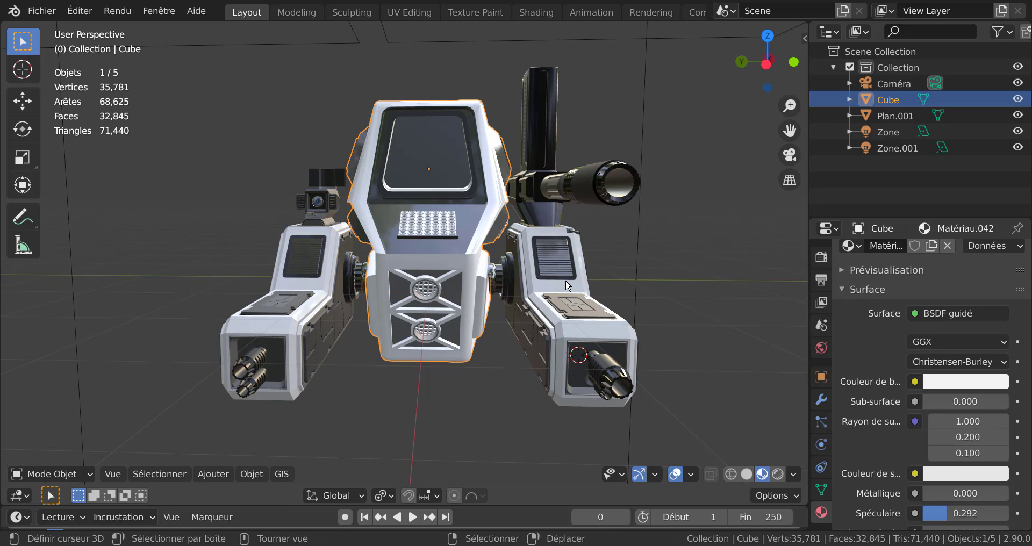
pyautogui.keyDown('shift'); pyautogui.click(565, 287); pyautogui.keyUp('shift')
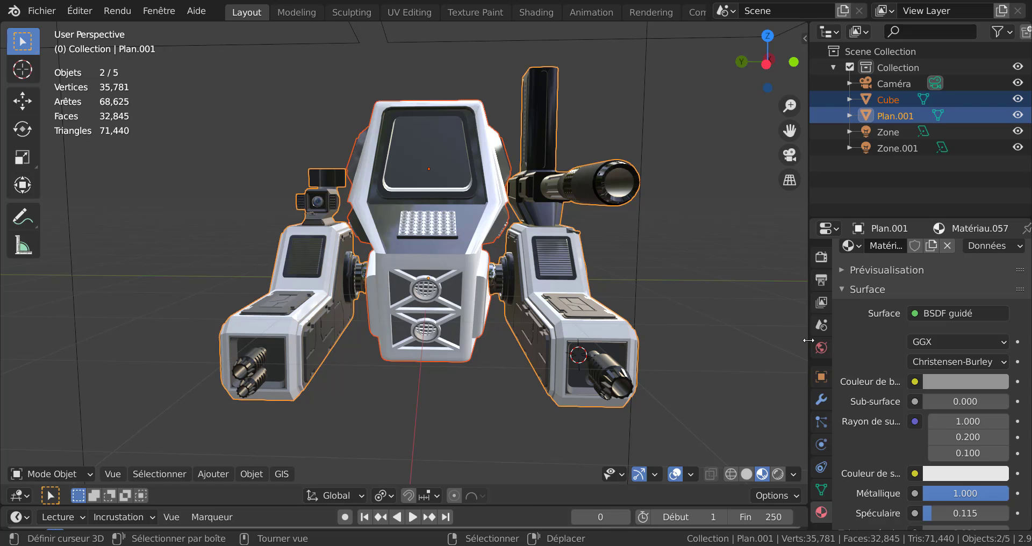
pyautogui.moveTo(808, 340); pyautogui.dragTo(914, 340)
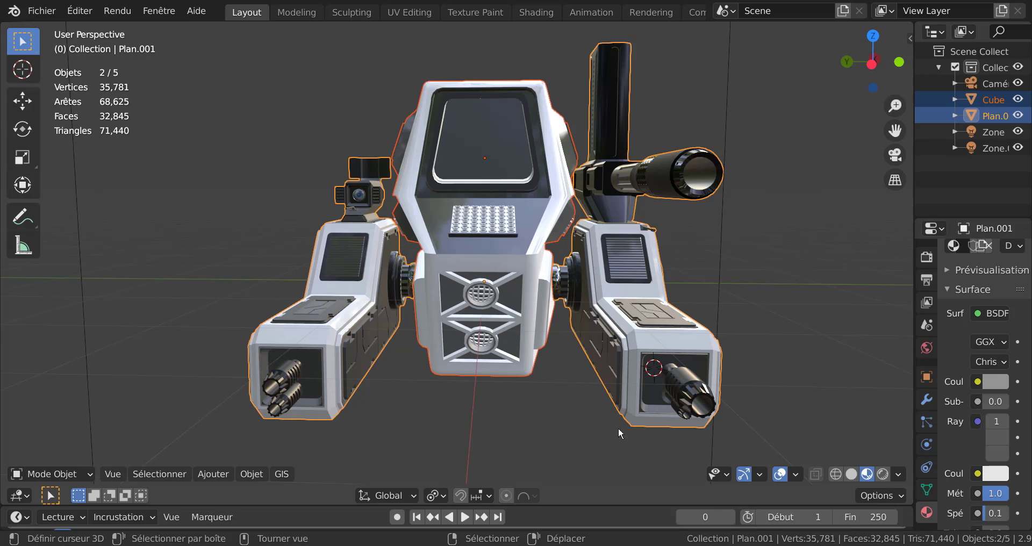
pyautogui.click(652, 322)
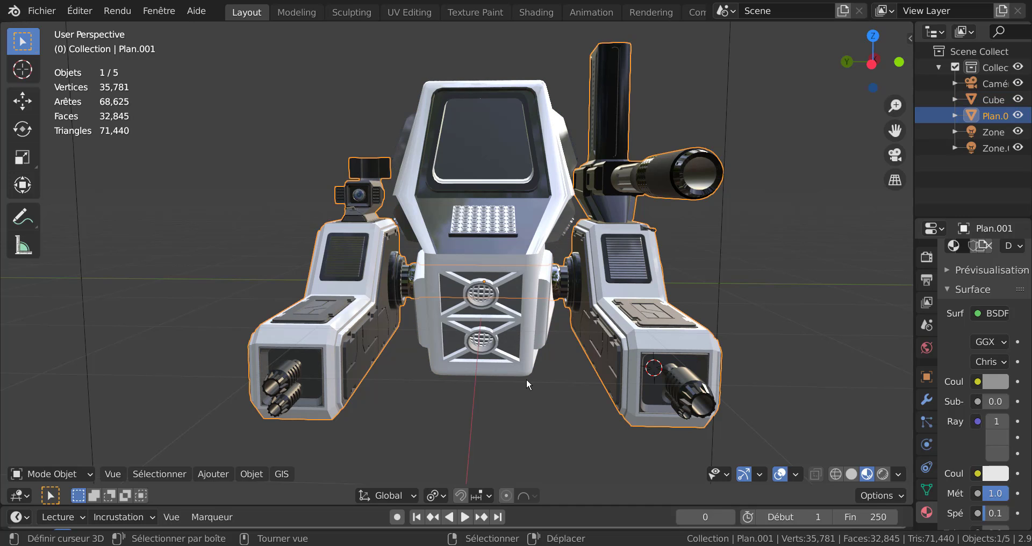
pyautogui.keyDown('shift'); pyautogui.click(471, 163); pyautogui.keyUp('shift')
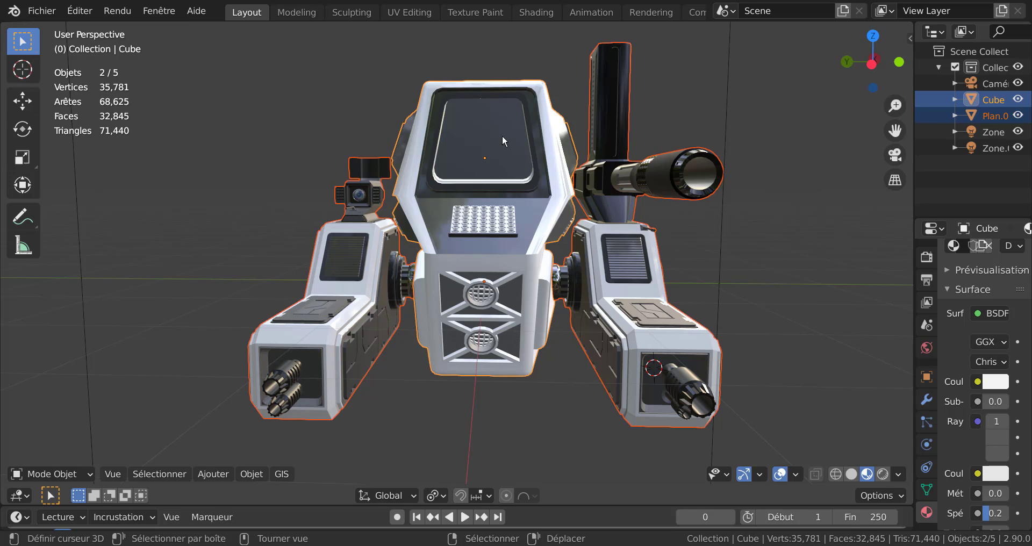
pyautogui.click(469, 206)
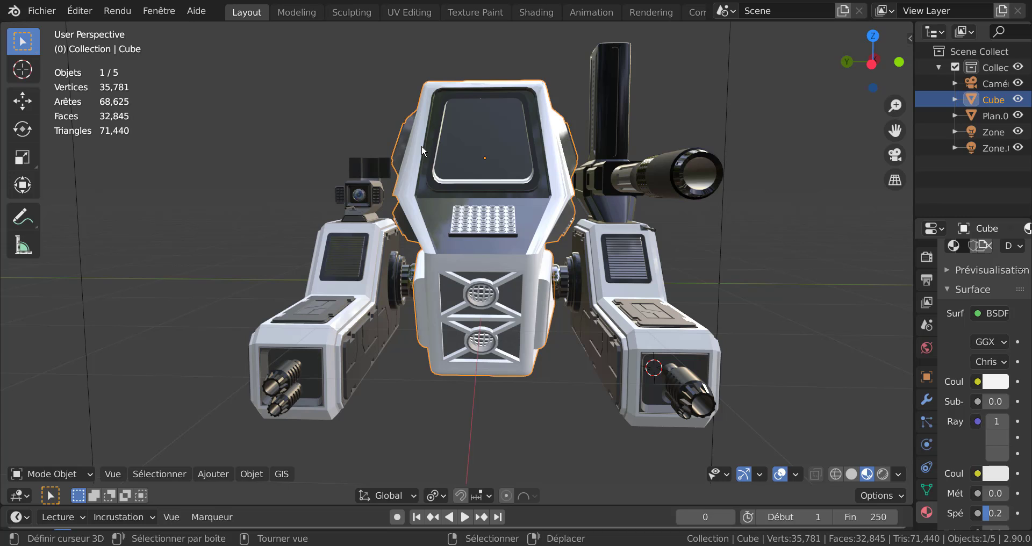
pyautogui.keyDown('shift'); pyautogui.rightClick(592, 329); pyautogui.keyUp('shift')
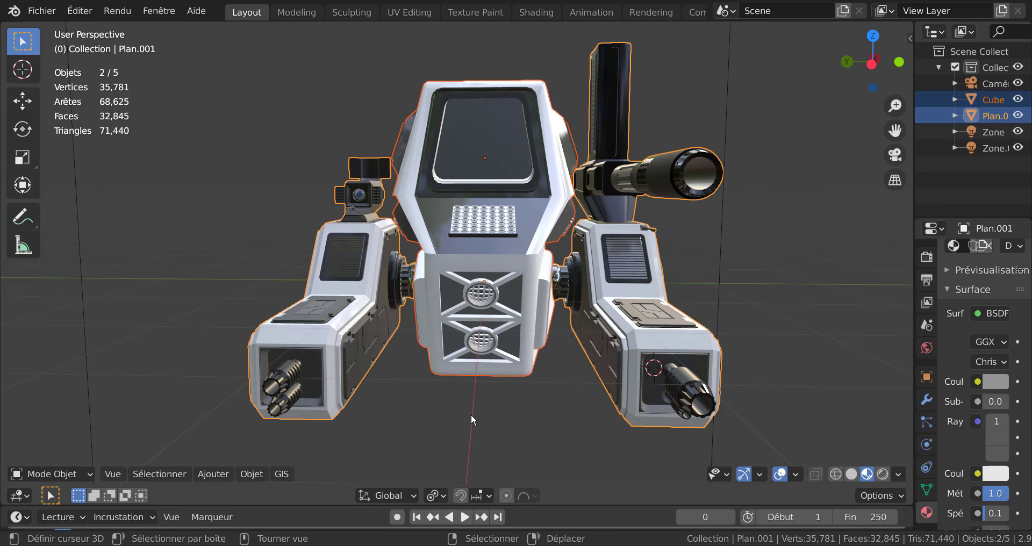
pyautogui.press('ctrl')
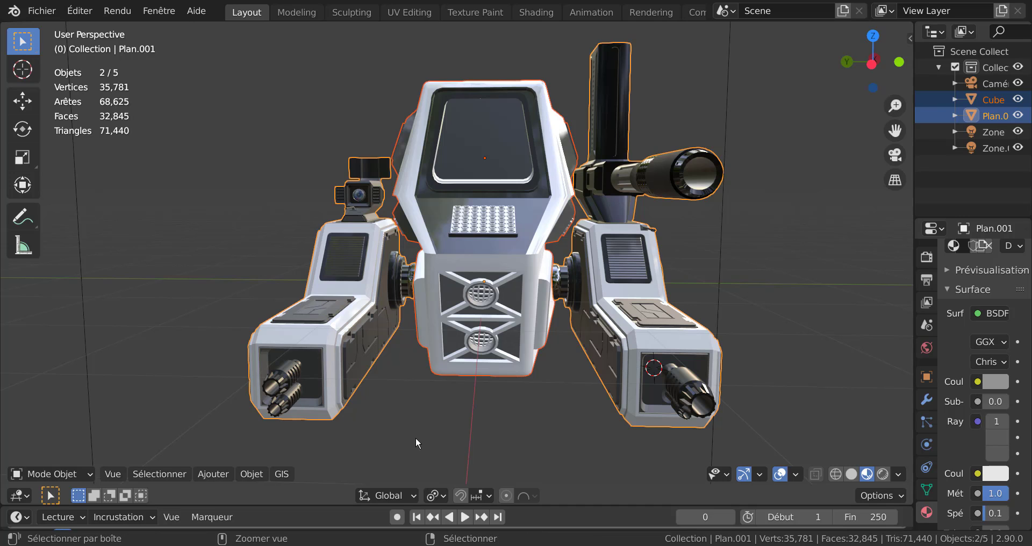
pyautogui.hotkey('ctrl', 'j')
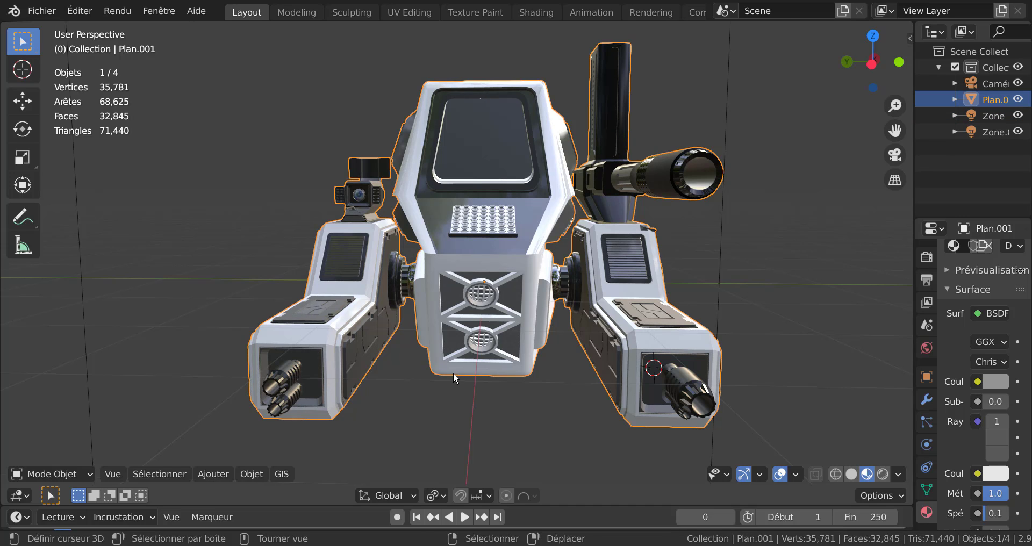
# Try rotating the joined mech about the global Z axis.
pyautogui.scroll(5, 453, 373)
pyautogui.scroll(-5, 505, 295)
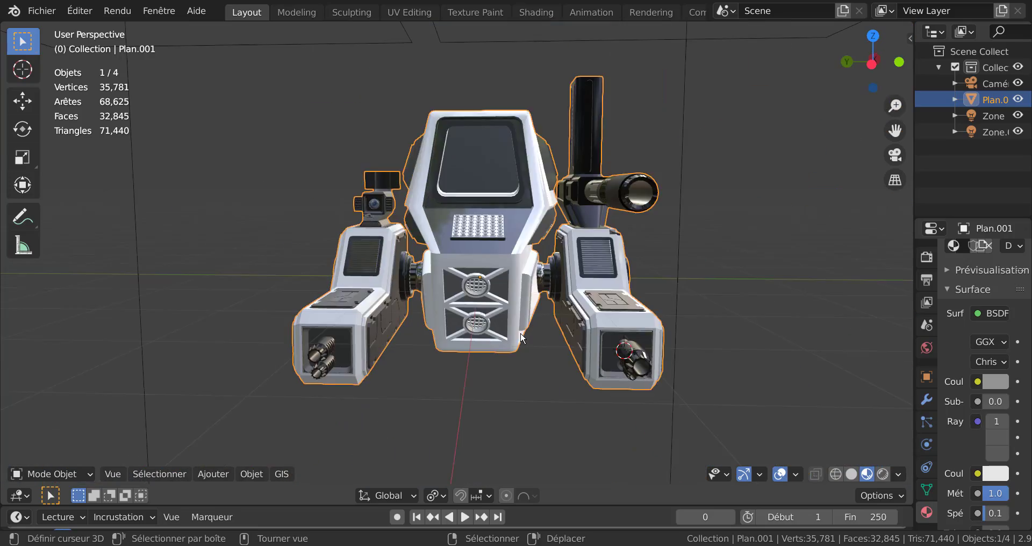
pyautogui.moveTo(505, 295); pyautogui.dragTo(546, 380, button='middle')
pyautogui.scroll(3, 546, 375)
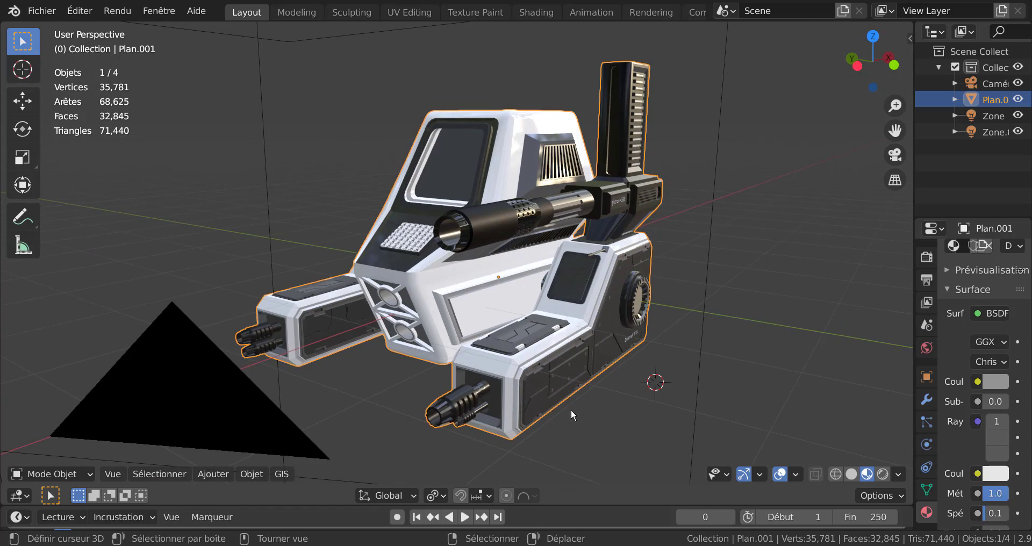
pyautogui.press('r')
pyautogui.press('z')
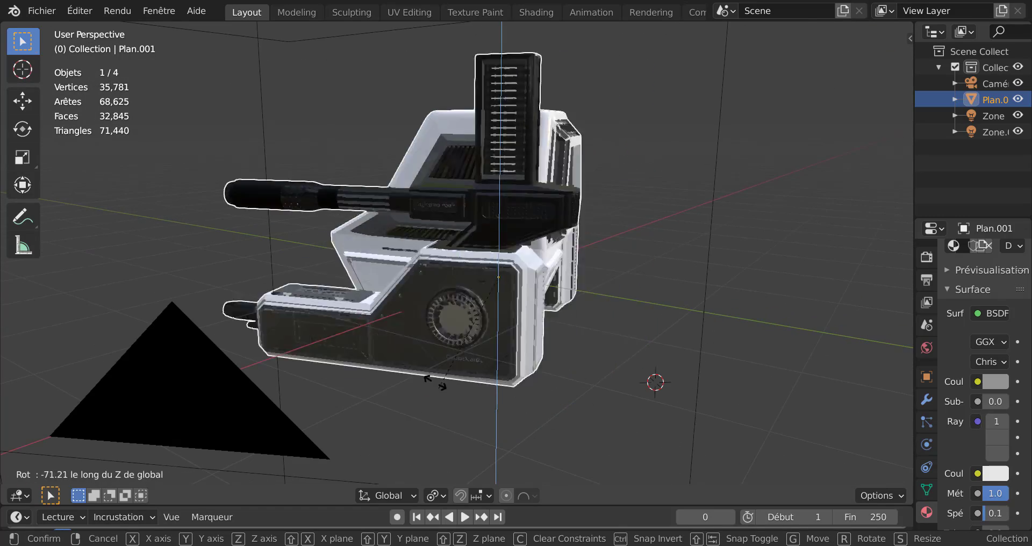
pyautogui.rightClick(559, 356)
pyautogui.scroll(-3, 561, 357)
pyautogui.moveTo(541, 359); pyautogui.dragTo(511, 352, button='middle')
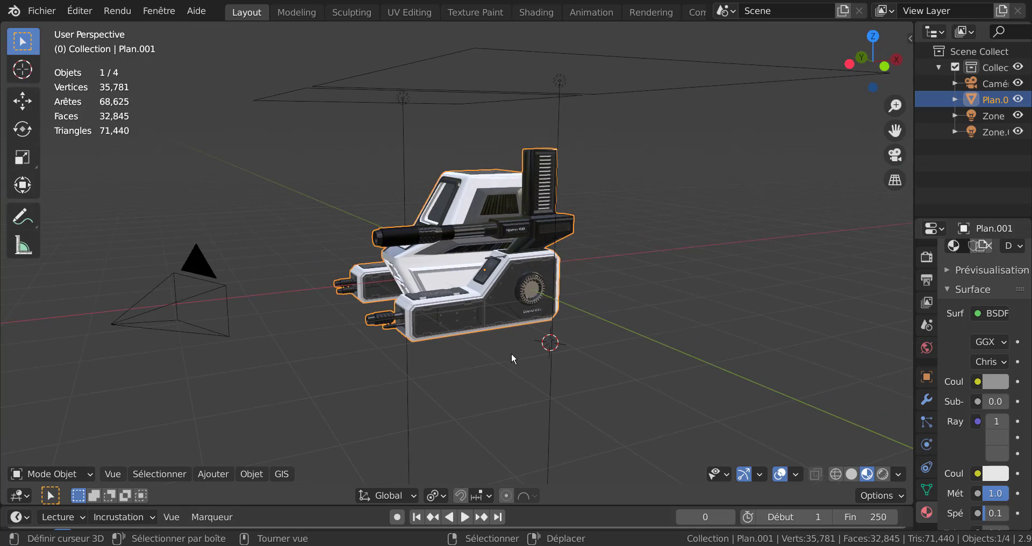
# Try rotating the joined mech about the global X axis and the global Y axis.
pyautogui.press('r')
pyautogui.press('x')
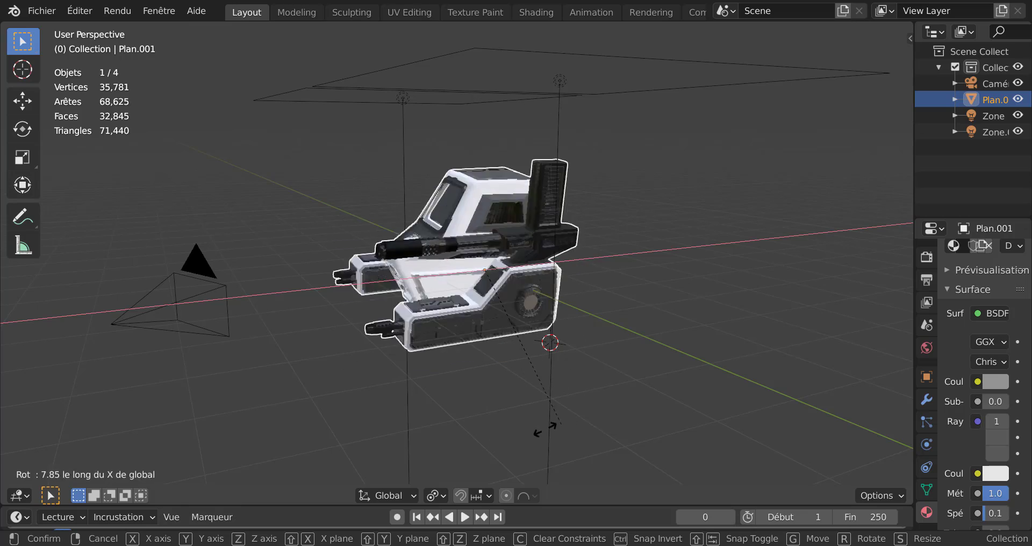
pyautogui.click(491, 430)
pyautogui.press('r')
pyautogui.press('y')
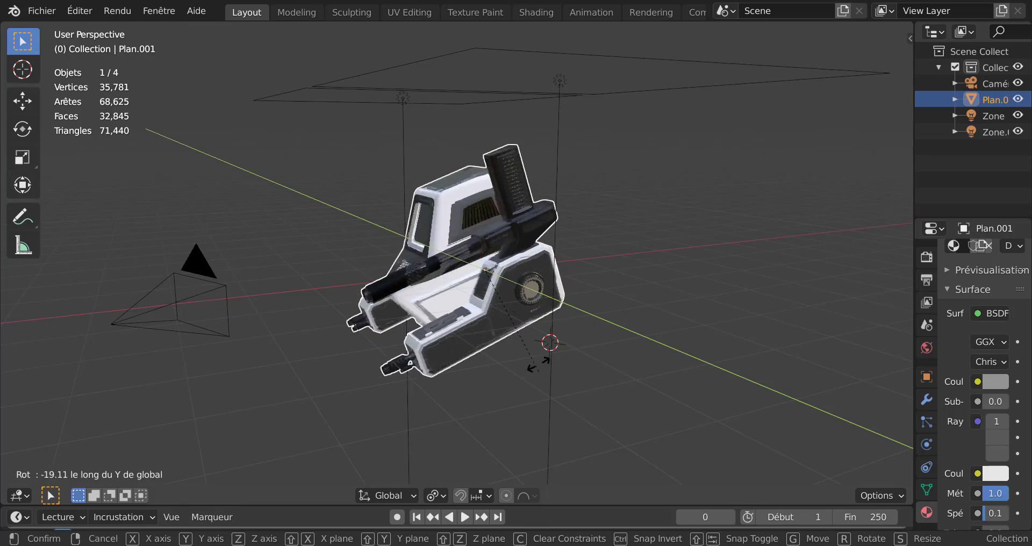
pyautogui.rightClick(725, 387)
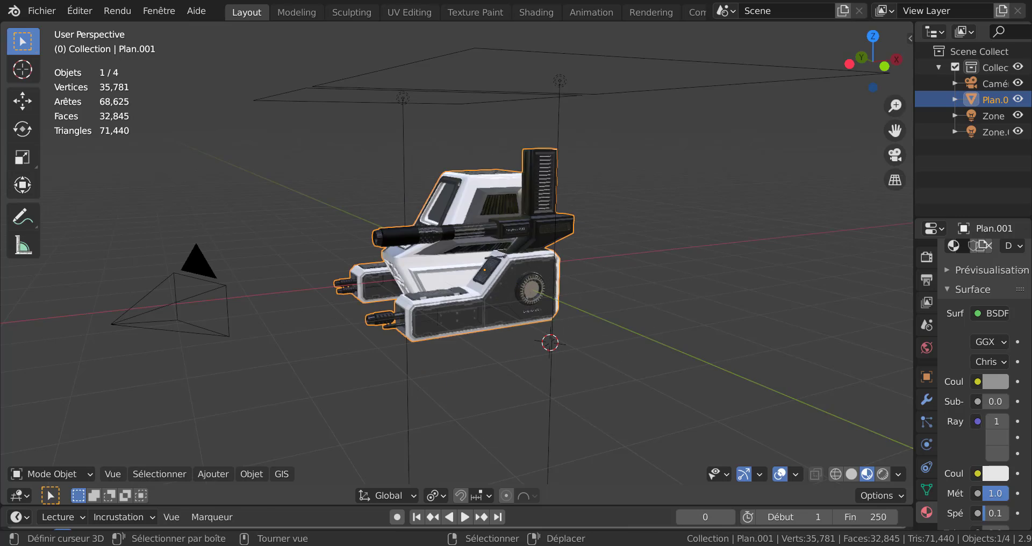
# Switch the viewport to rendered shading, framing the mech from its front side, and render a still image of the scene.
pyautogui.moveTo(800, 419); pyautogui.dragTo(741, 414, button='middle')
pyautogui.scroll(2, 681, 417)
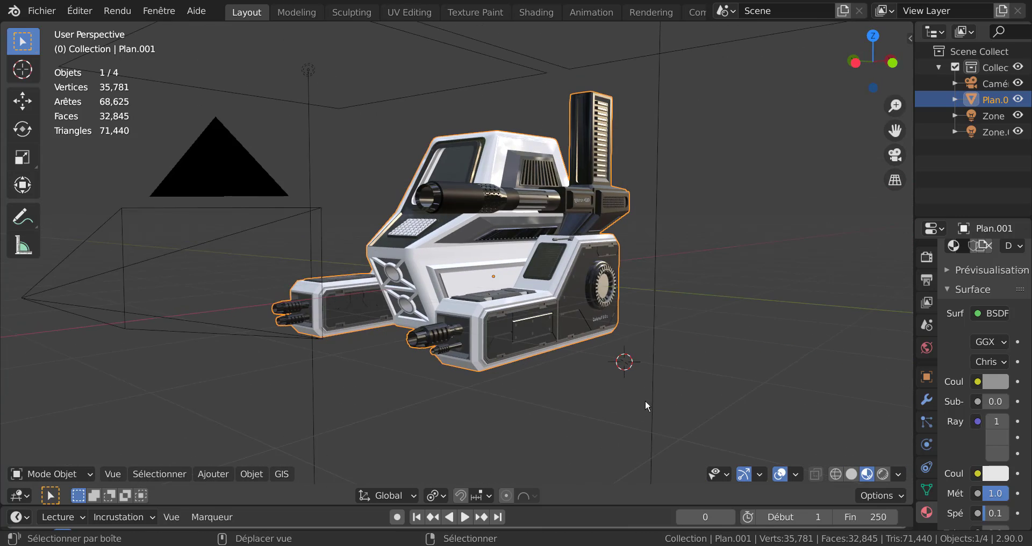
pyautogui.moveTo(645, 406); pyautogui.dragTo(611, 415, button='middle')
pyautogui.click(883, 474)
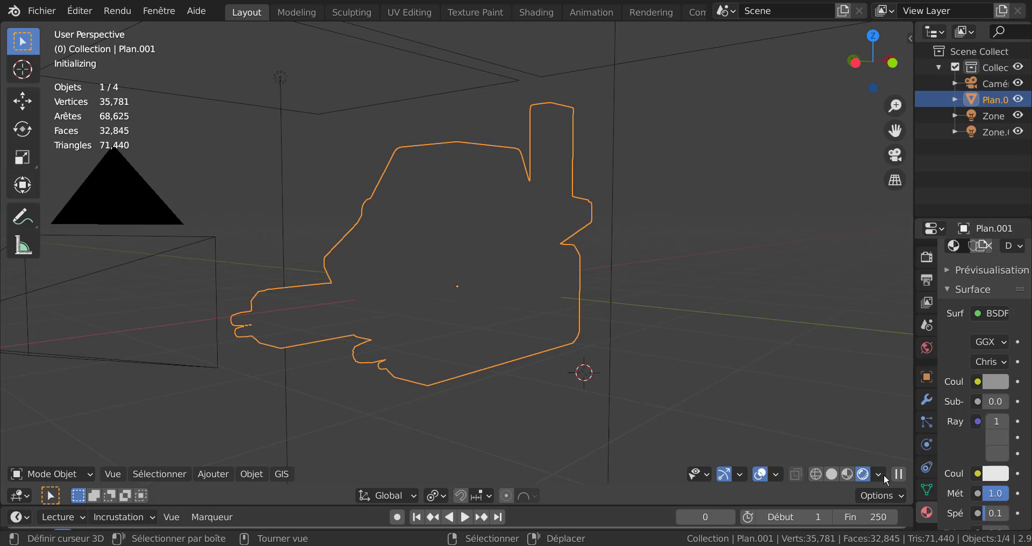
pyautogui.scroll(1, 666, 417)
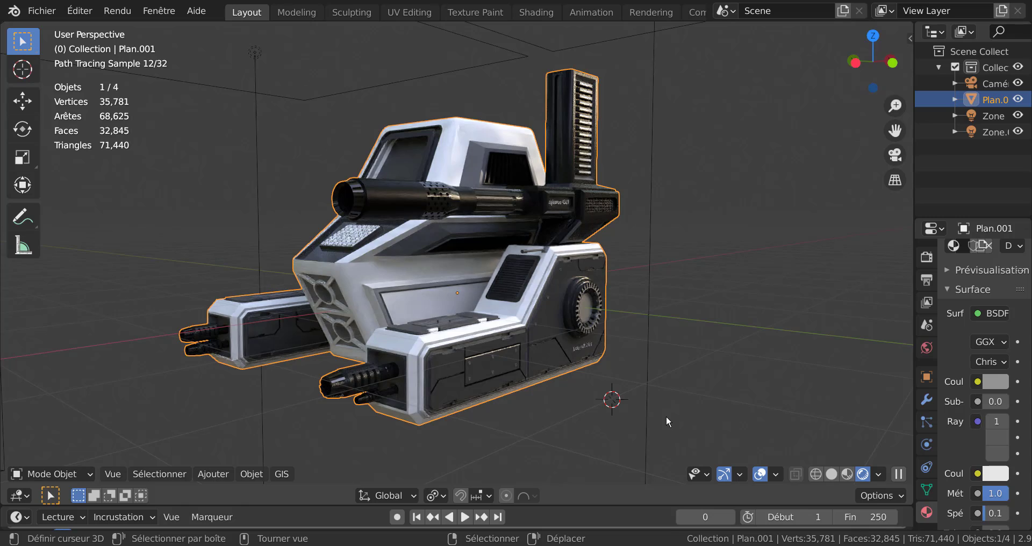
pyautogui.press('F12')
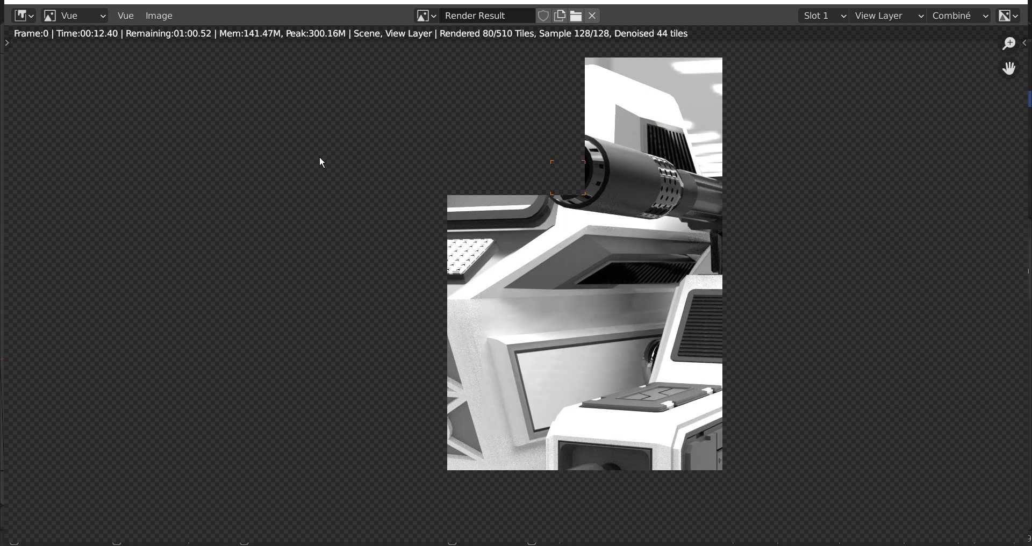
pyautogui.scroll(-1, 872, 323)
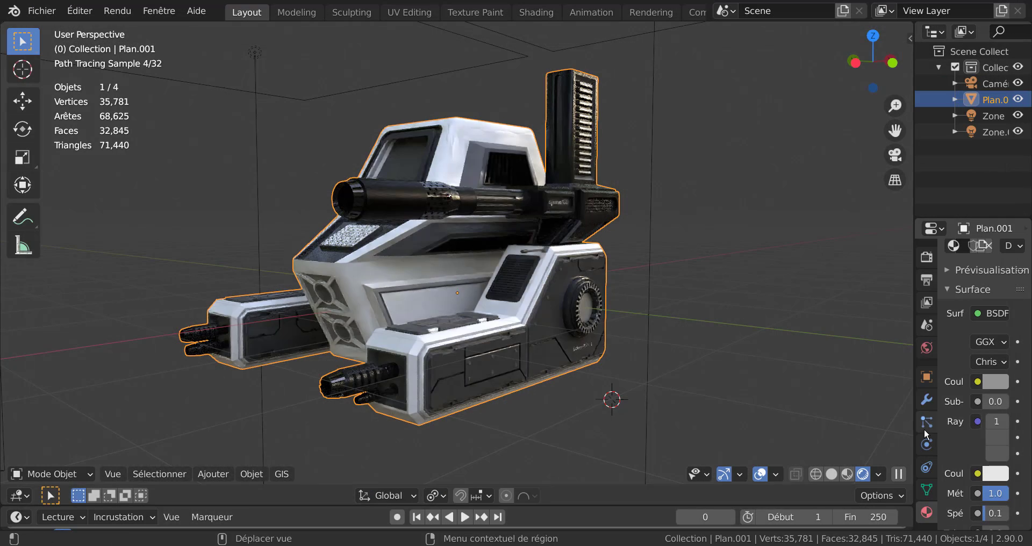
# Turn on Scene World lighting for the rendered viewport and widen the outliner and properties area.
pyautogui.click(871, 475)
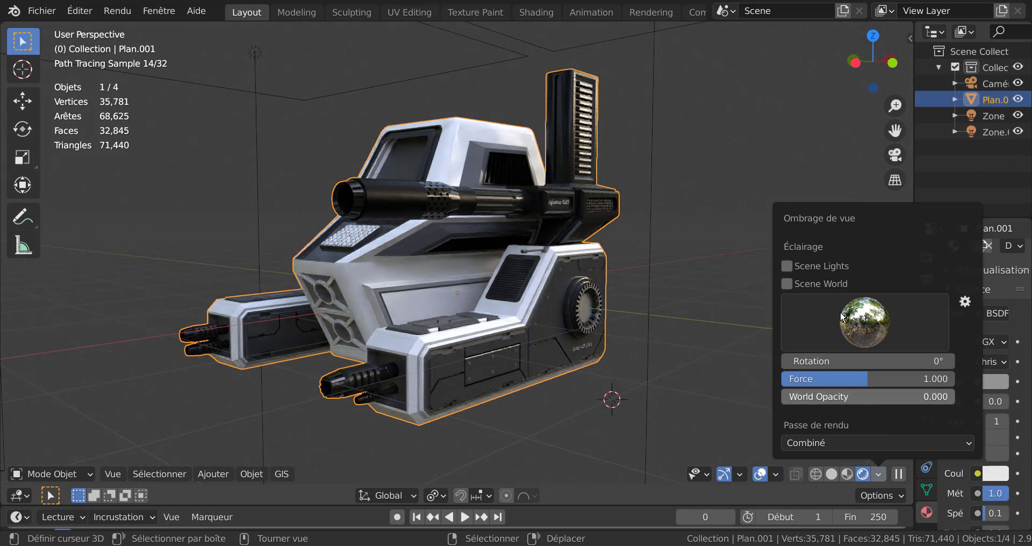
pyautogui.click(788, 283)
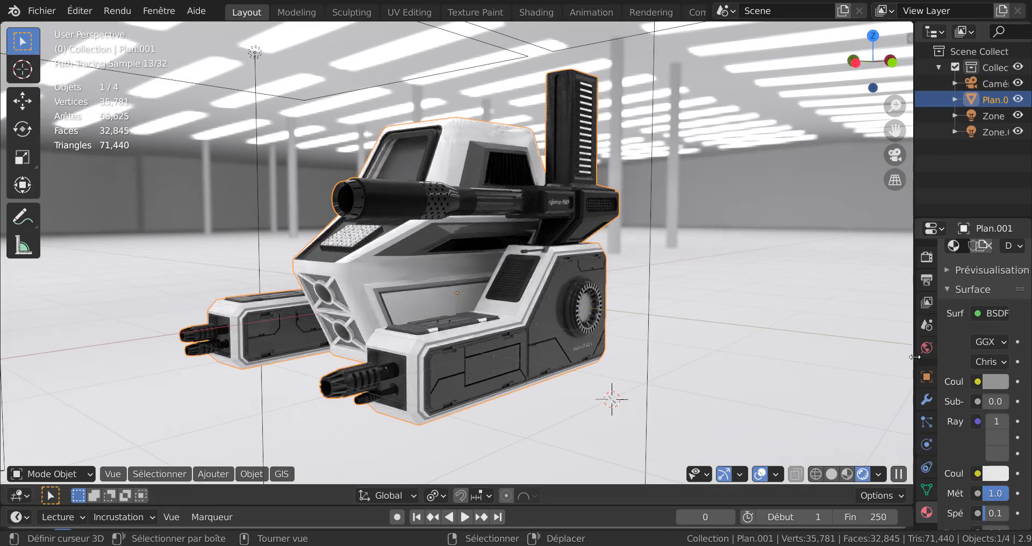
pyautogui.moveTo(914, 376); pyautogui.dragTo(726, 385)
pyautogui.scroll(-3, 826, 445)
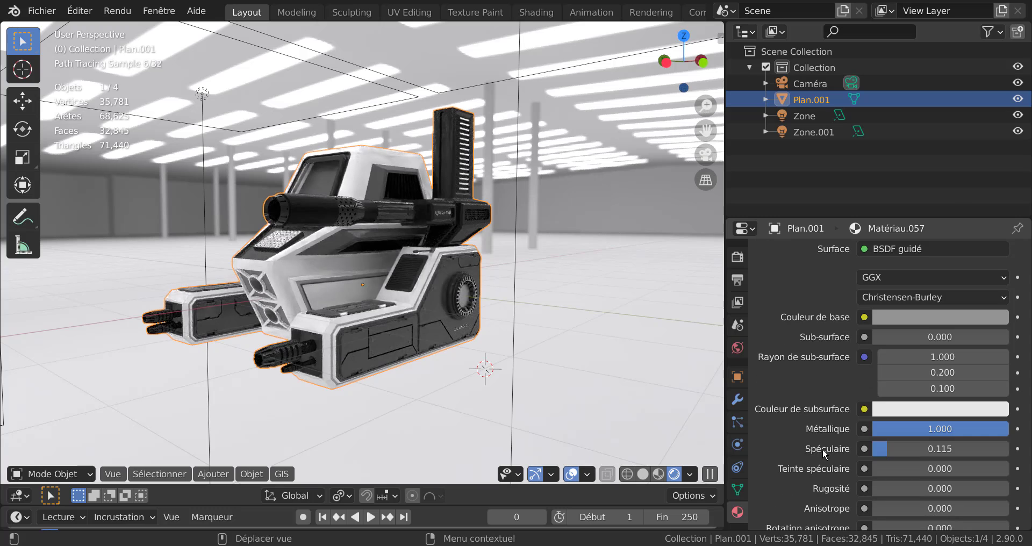
# Set the strength of the world's studio022.hdr environment to 0.6.
pyautogui.click(738, 348)
pyautogui.scroll(-4, 853, 421)
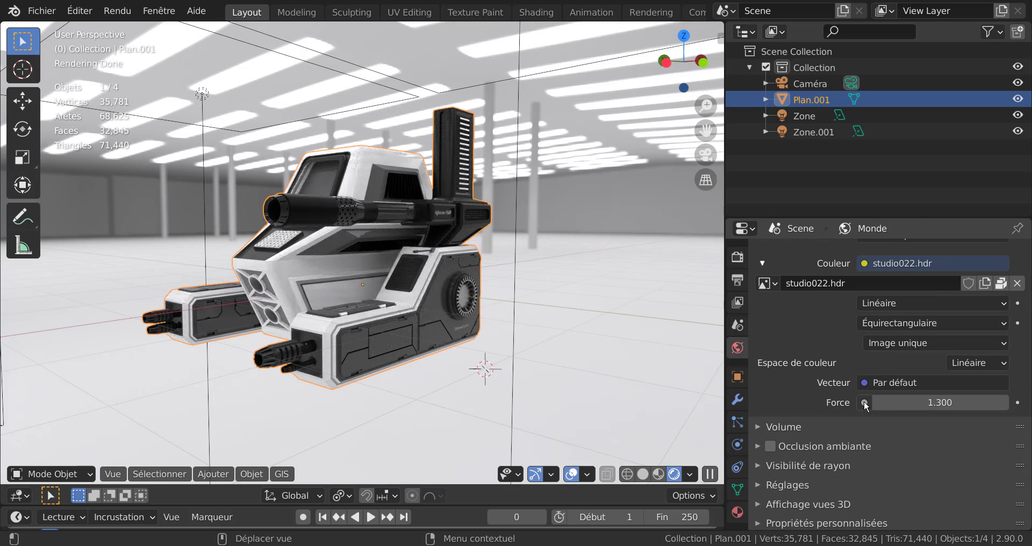
pyautogui.click(864, 402)
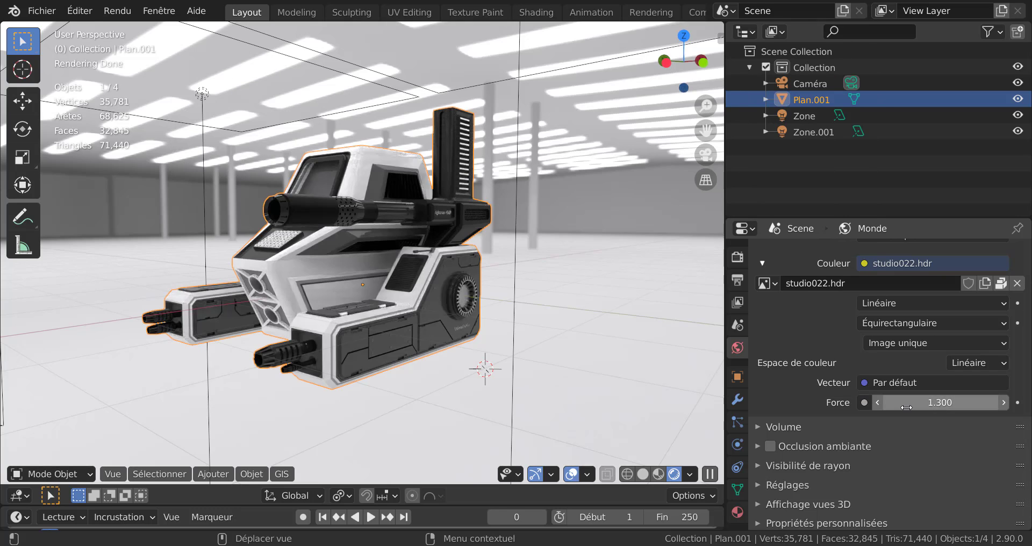
pyautogui.click(874, 402)
pyautogui.click(874, 402)
pyautogui.click(874, 402)
pyautogui.click(874, 402)
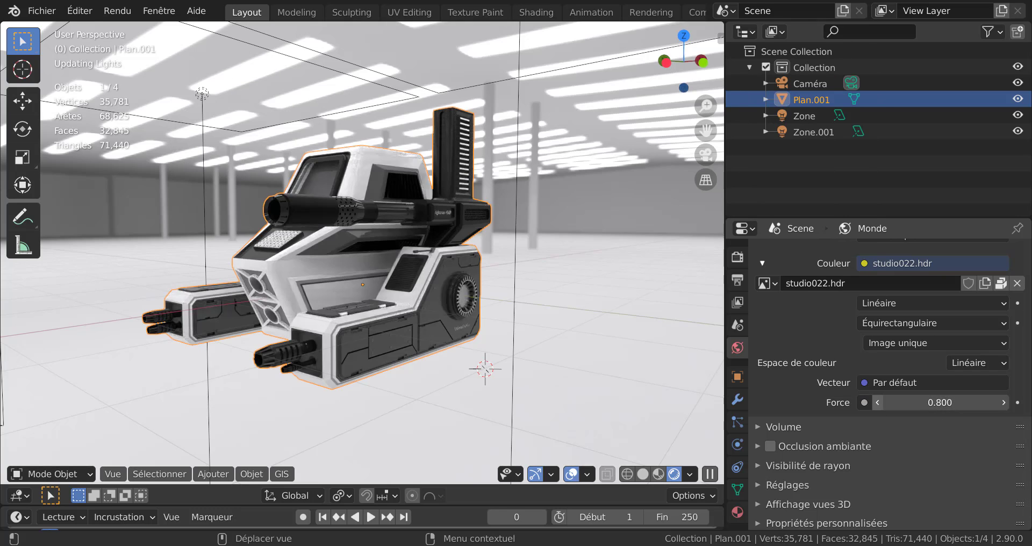
pyautogui.click(874, 402)
pyautogui.click(874, 402)
pyautogui.click(874, 402)
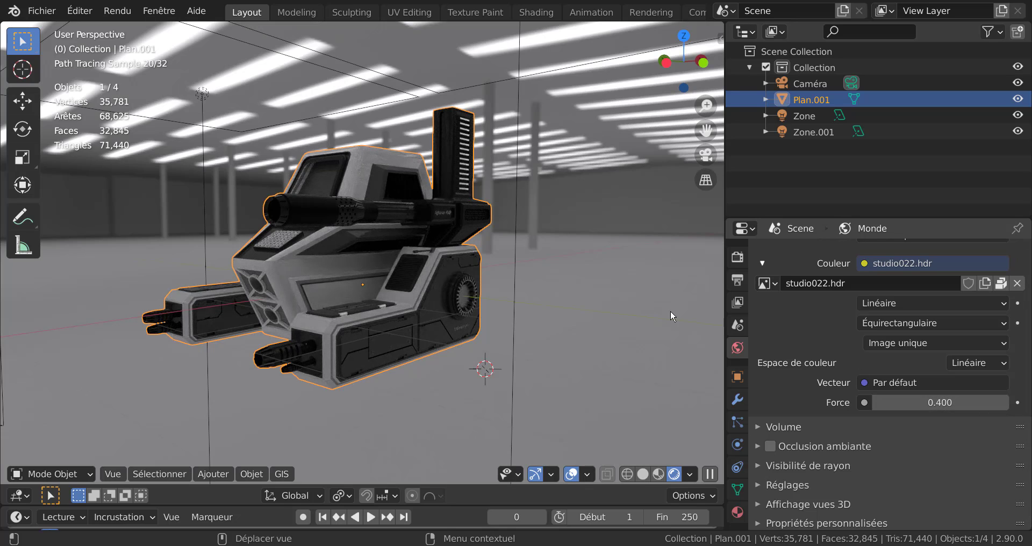
pyautogui.click(1003, 403)
pyautogui.click(1003, 403)
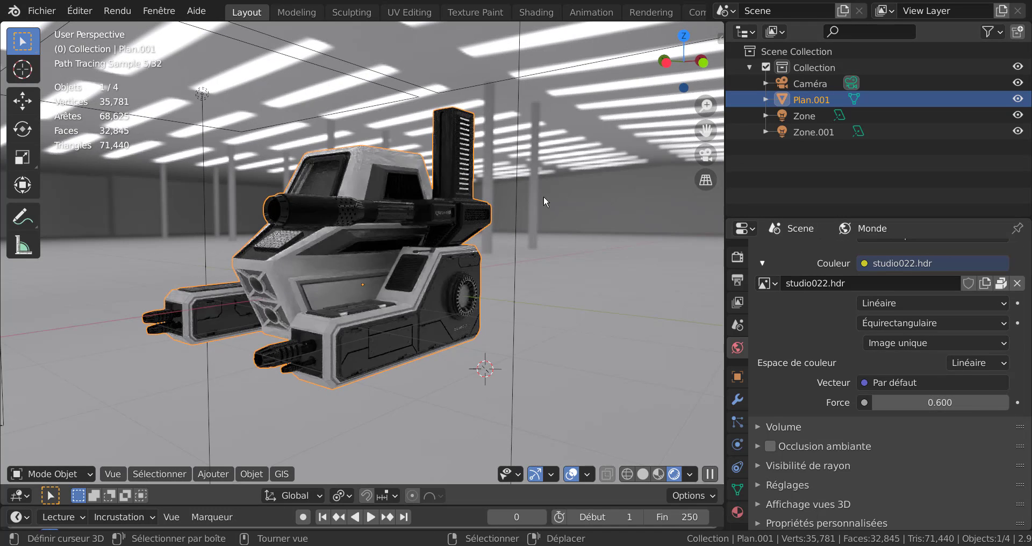
# Turn on Scene Lights for the rendered viewport and set the power of area light Zone to 107.1 W.
pyautogui.click(480, 80)
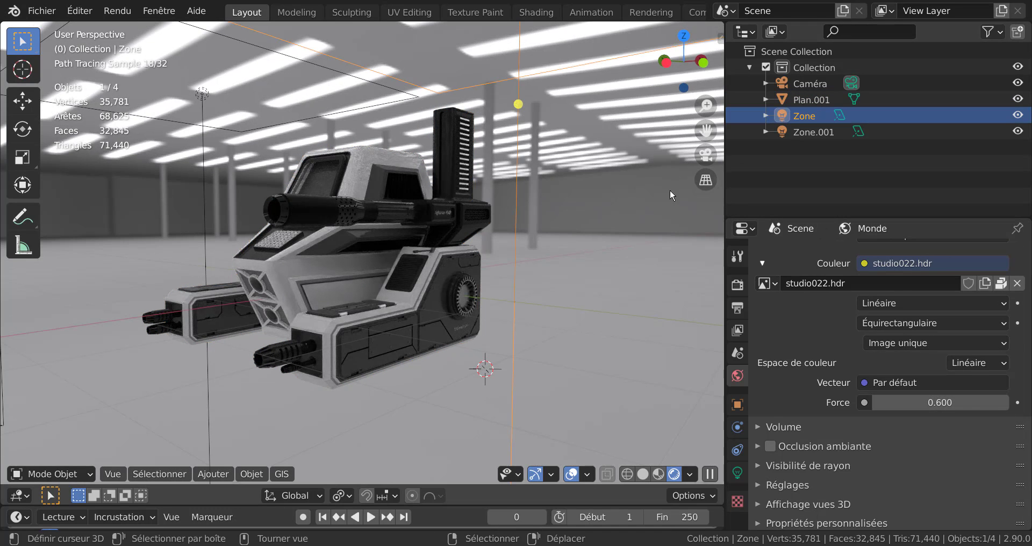
pyautogui.click(743, 475)
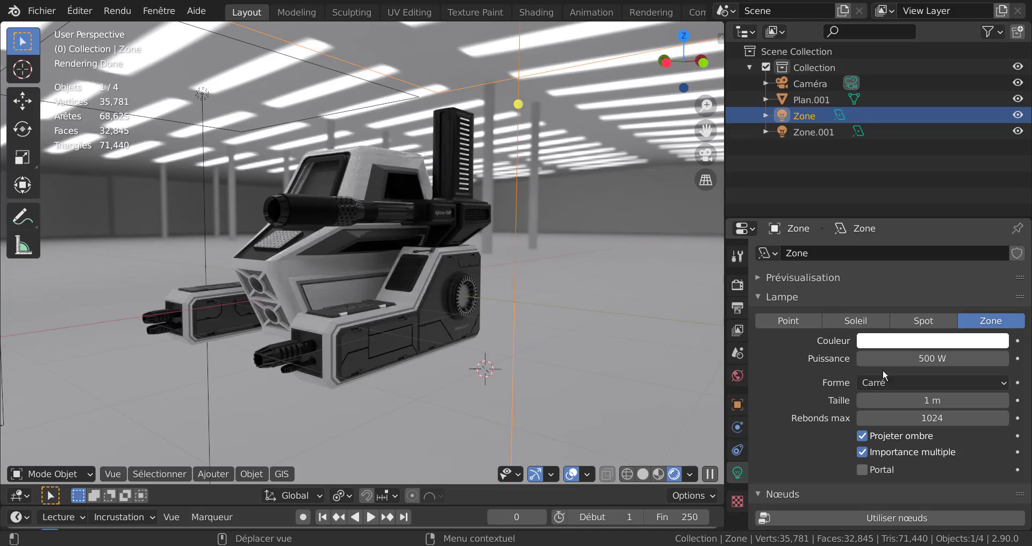
pyautogui.moveTo(884, 359)
pyautogui.mouseDown()
pyautogui.moveTo(945, 358)
pyautogui.moveTo(937, 359)
pyautogui.mouseUp()
pyautogui.click(690, 474)
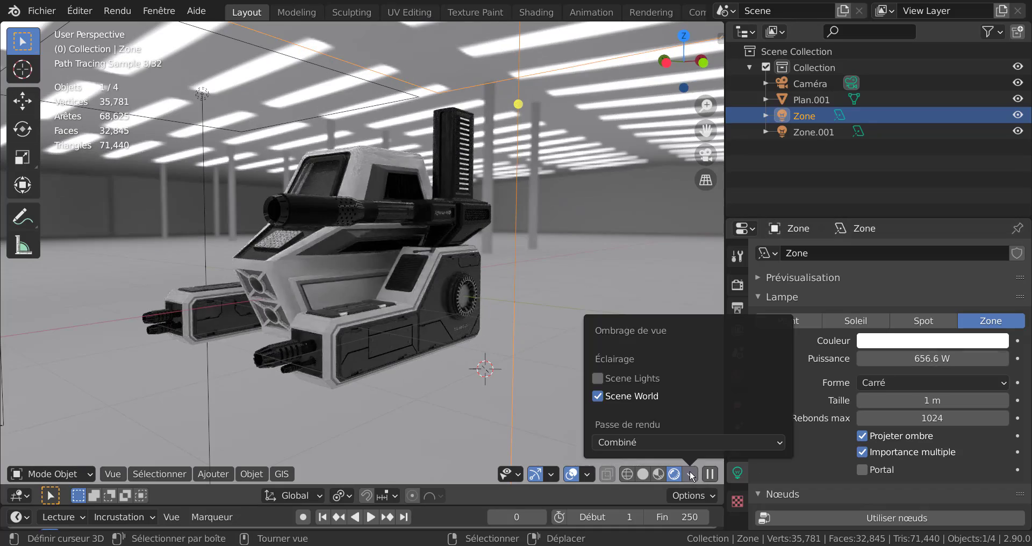
pyautogui.click(598, 378)
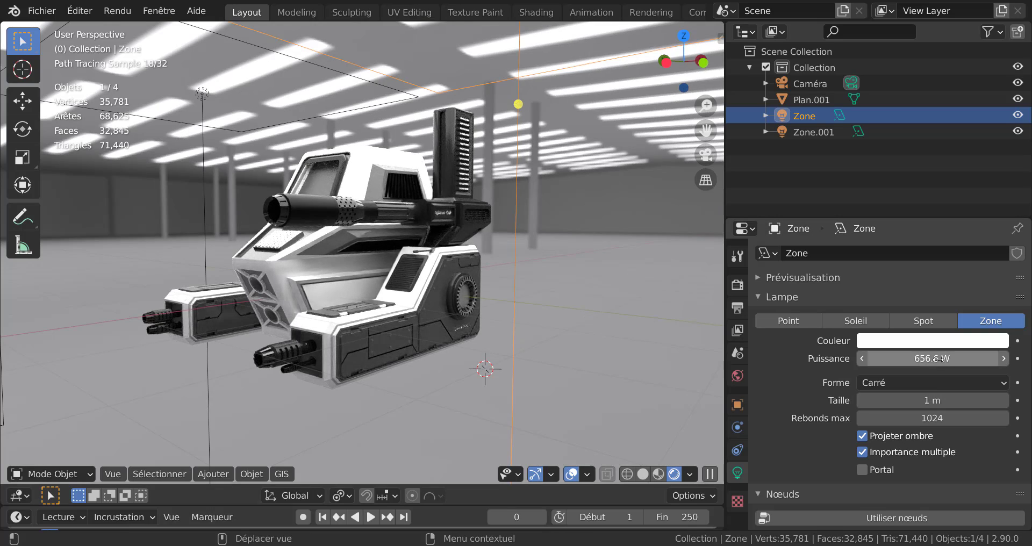
pyautogui.moveTo(934, 358)
pyautogui.mouseDown()
pyautogui.moveTo(984, 359)
pyautogui.moveTo(801, 359)
pyautogui.moveTo(1010, 358)
pyautogui.moveTo(828, 358)
pyautogui.mouseUp()
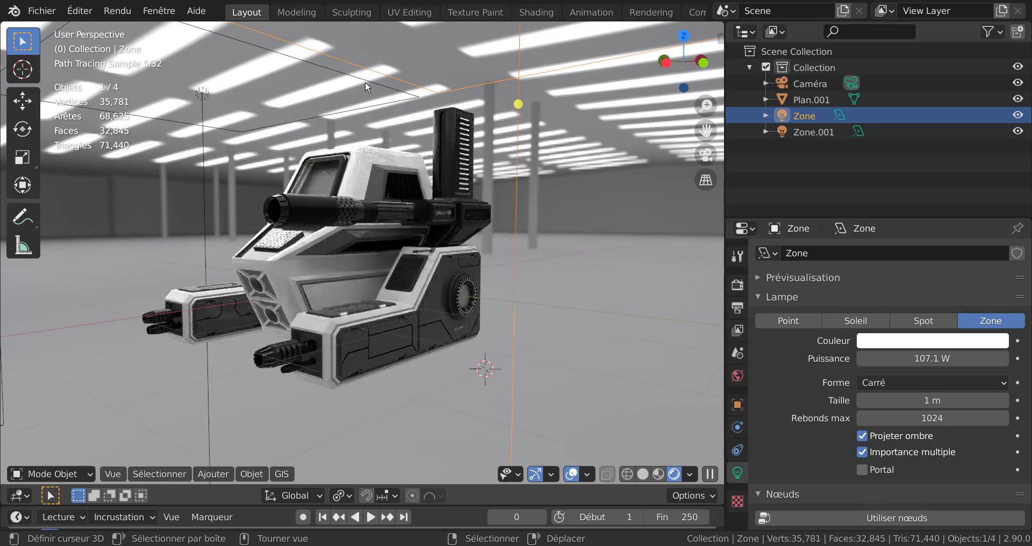
# Set the power of area light Zone.001 to 216 W.
pyautogui.click(202, 94)
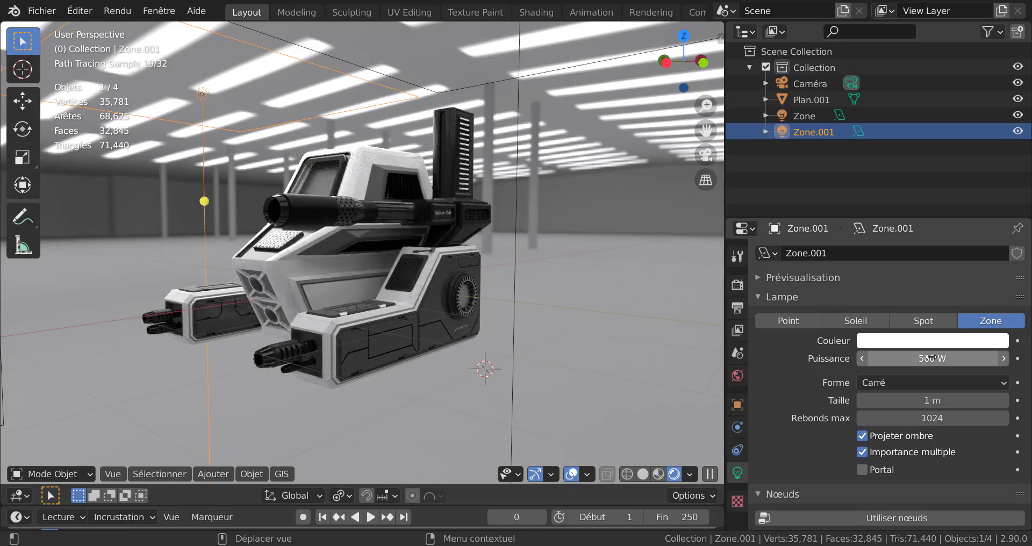
pyautogui.moveTo(930, 358); pyautogui.dragTo(887, 358)
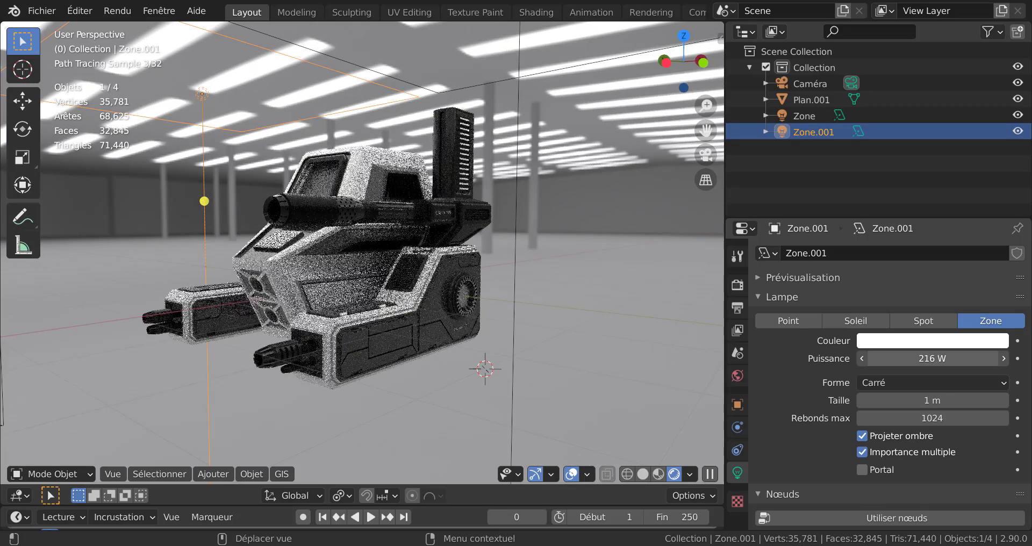
pyautogui.scroll(-3, 594, 389)
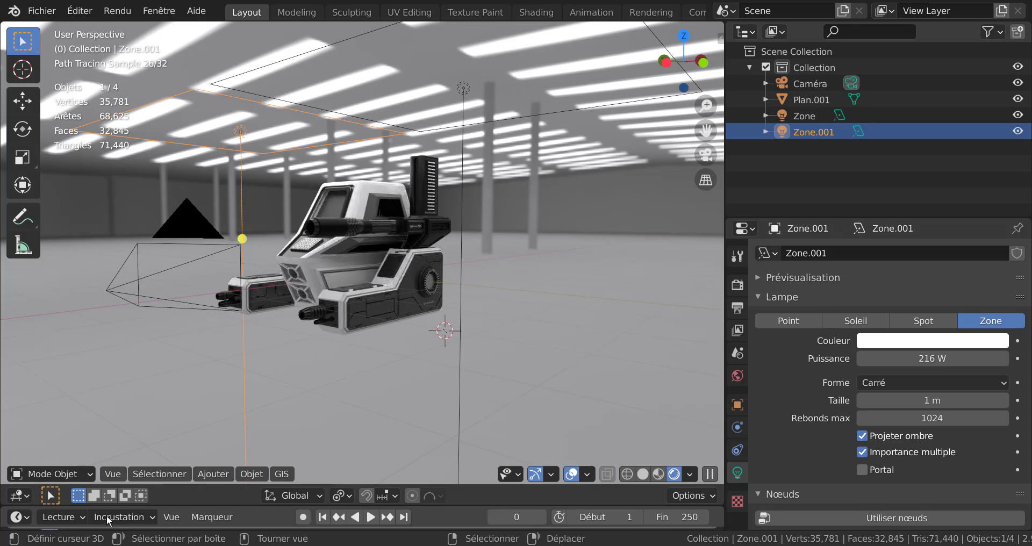
# Add a point light to the scene and view it from the front of the mech.
pyautogui.click(203, 475)
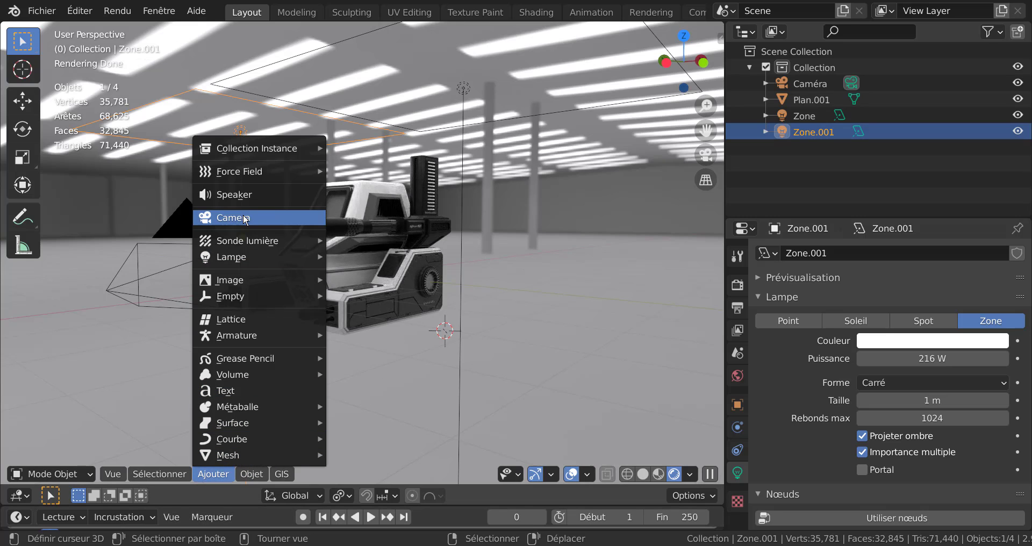
pyautogui.moveTo(236, 260)
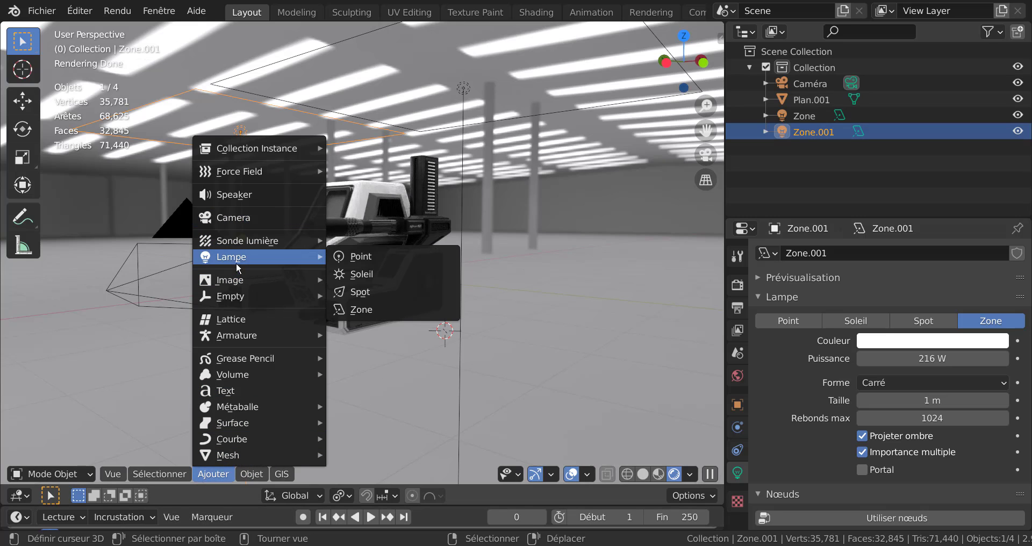
pyautogui.click(360, 256)
pyautogui.moveTo(507, 387); pyautogui.dragTo(604, 389, button='middle')
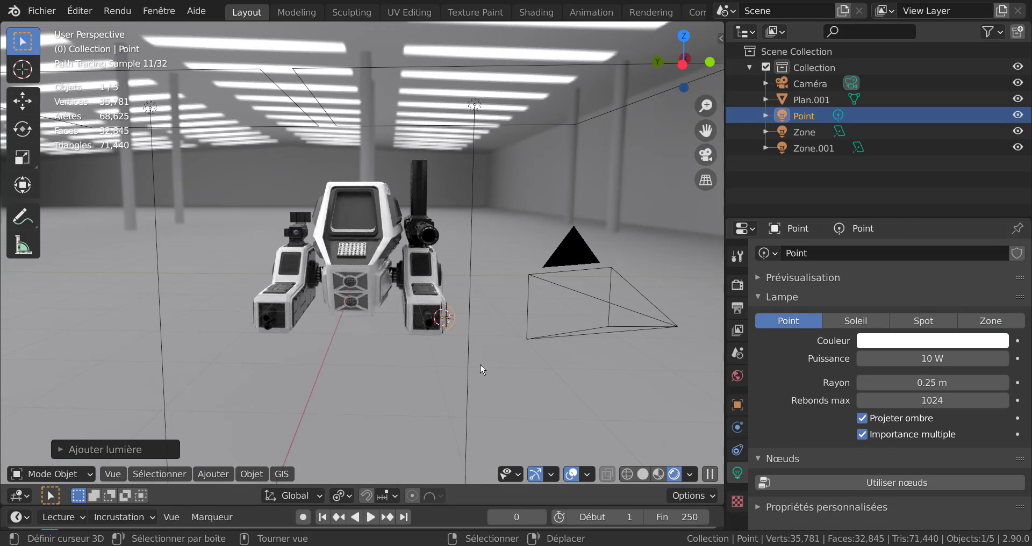
pyautogui.moveTo(502, 366); pyautogui.dragTo(504, 365, button='middle')
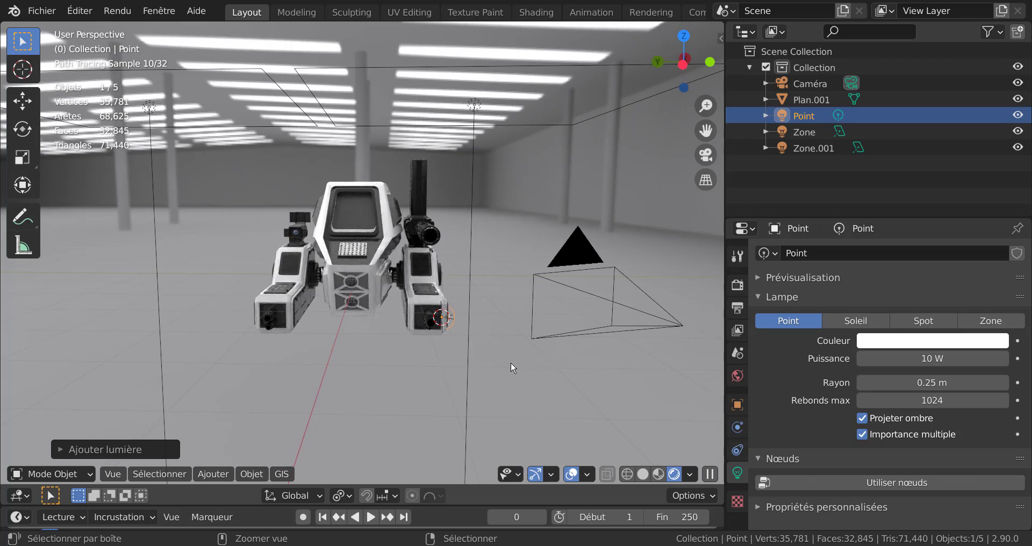
# In the left orthographic view, hide the point light and place the 3D cursor at the mech's body between its legs.
pyautogui.press('ctrl+KP_3')
pyautogui.press('h')
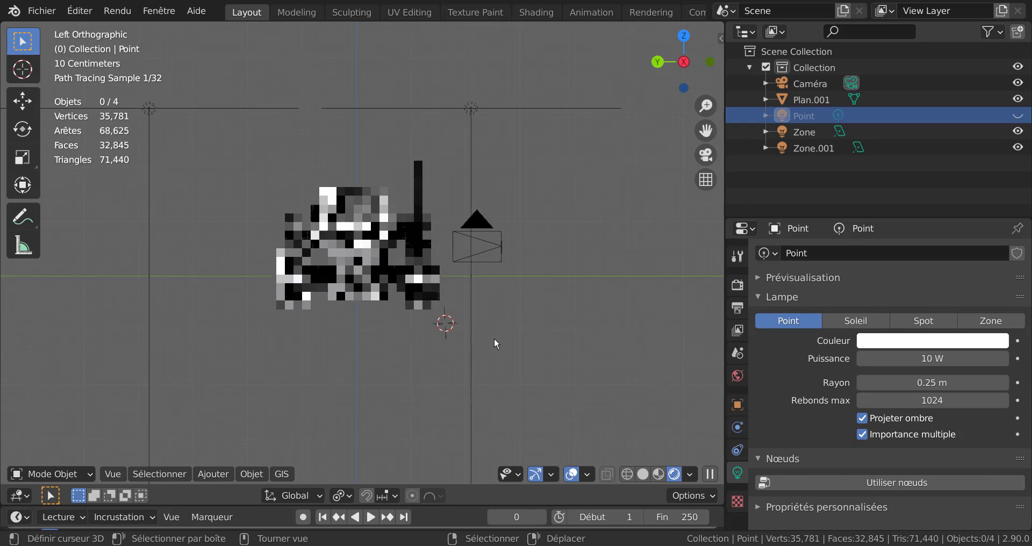
pyautogui.click(356, 261)
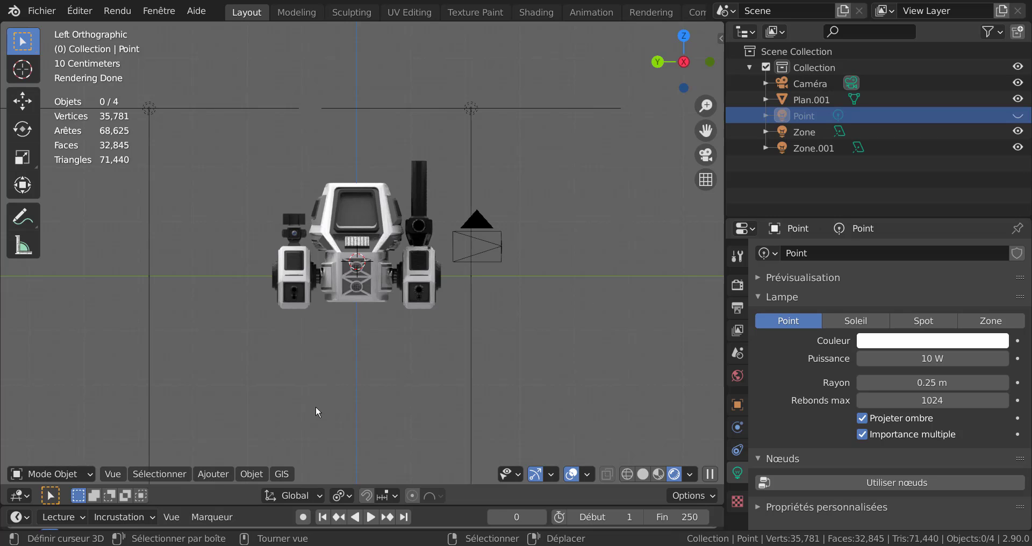
pyautogui.moveTo(484, 439)
pyautogui.mouseDown(button='middle')
pyautogui.moveTo(355, 458)
pyautogui.moveTo(362, 431)
pyautogui.moveTo(413, 406)
pyautogui.mouseUp(button='middle')
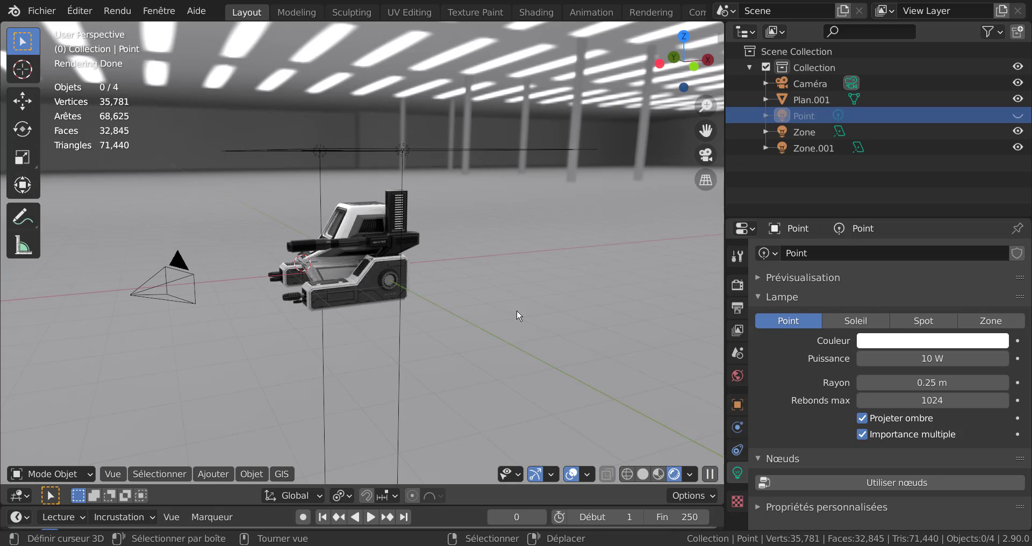
pyautogui.moveTo(496, 325)
pyautogui.mouseDown(button='middle')
pyautogui.moveTo(504, 353)
pyautogui.moveTo(566, 381)
pyautogui.moveTo(537, 369)
pyautogui.mouseUp(button='middle')
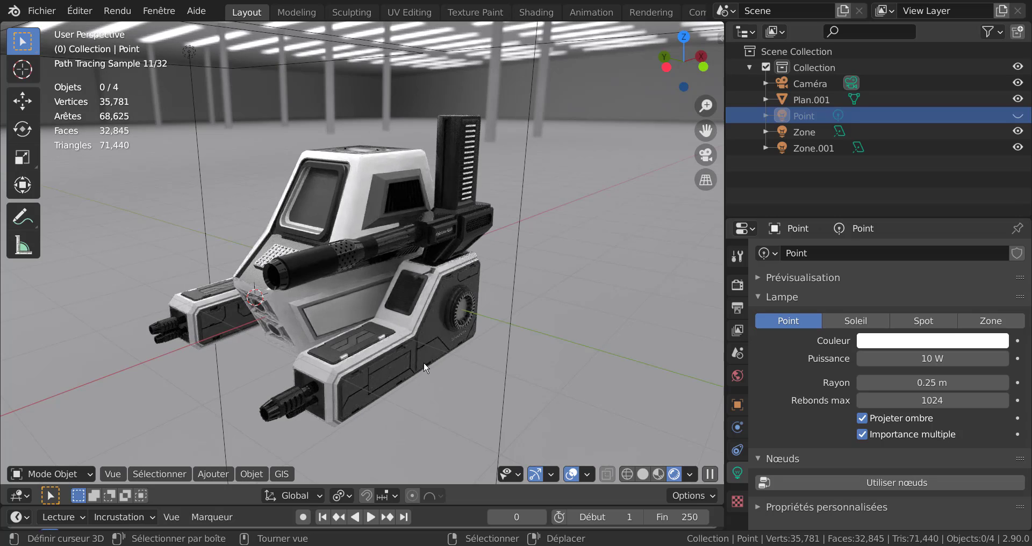
pyautogui.scroll(-4, 424, 362)
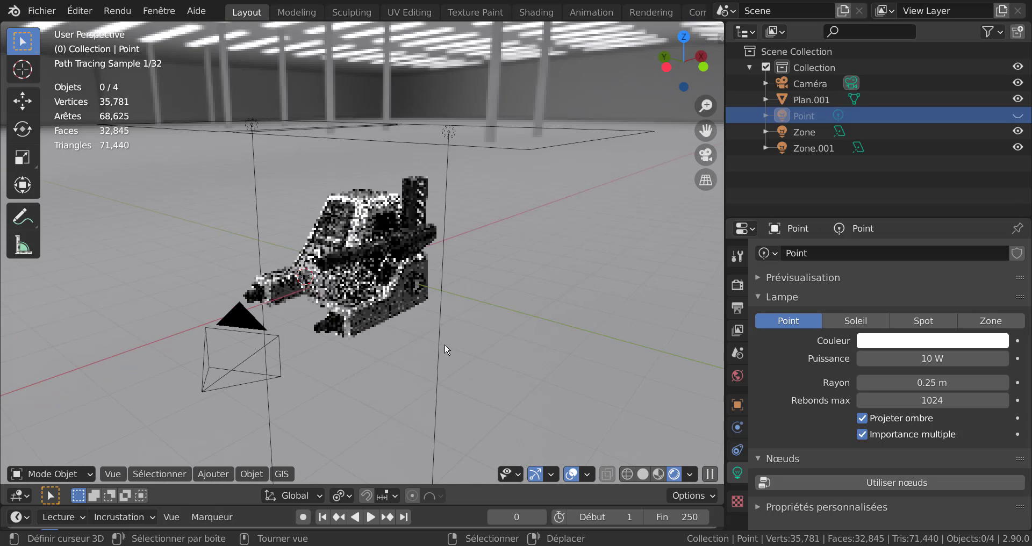
# Switch the viewport to solid shading and show the hidden point light again.
pyautogui.click(644, 475)
pyautogui.scroll(-2, 553, 359)
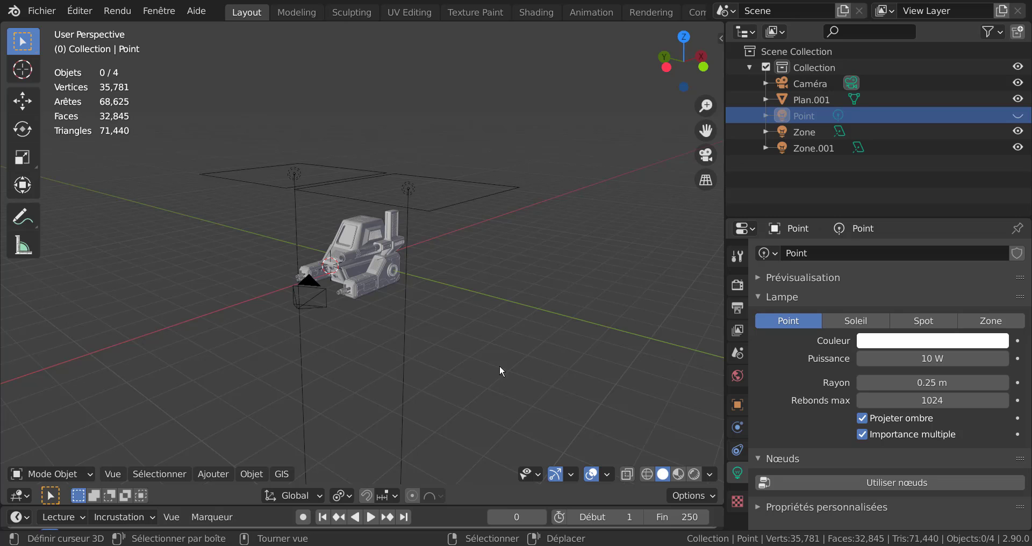
pyautogui.moveTo(498, 366); pyautogui.dragTo(429, 349, button='middle')
pyautogui.scroll(5, 428, 347)
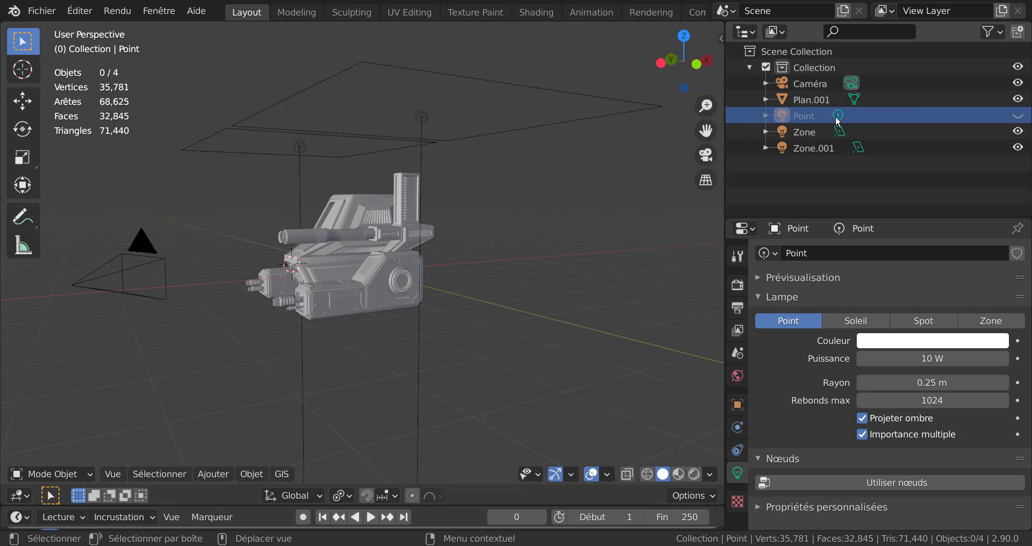
pyautogui.click(1018, 115)
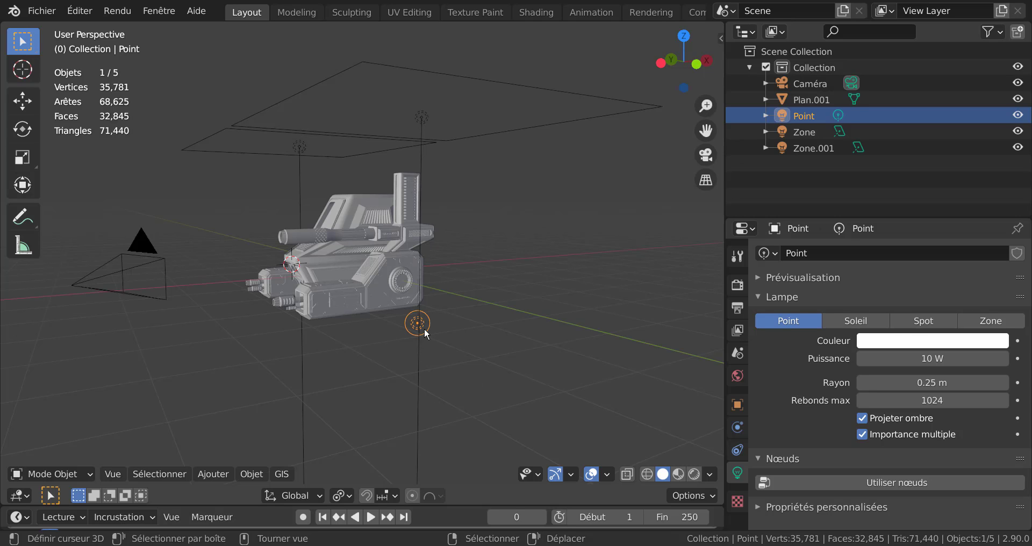
# Move the point light in the negative direction along the global X axis, out in front of the mech.
pyautogui.press('g')
pyautogui.press('x')
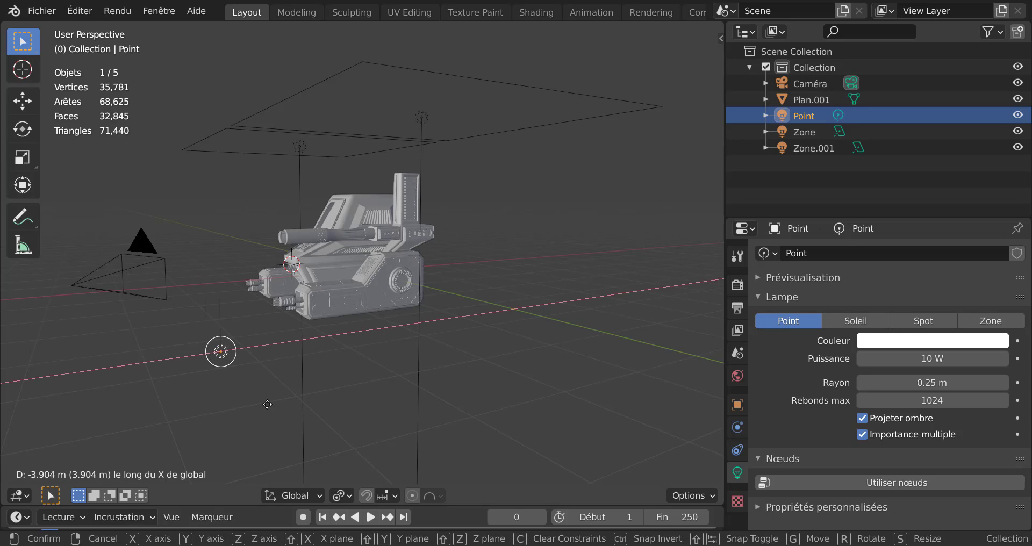
pyautogui.click(289, 406)
pyautogui.moveTo(289, 407); pyautogui.dragTo(420, 398, button='middle')
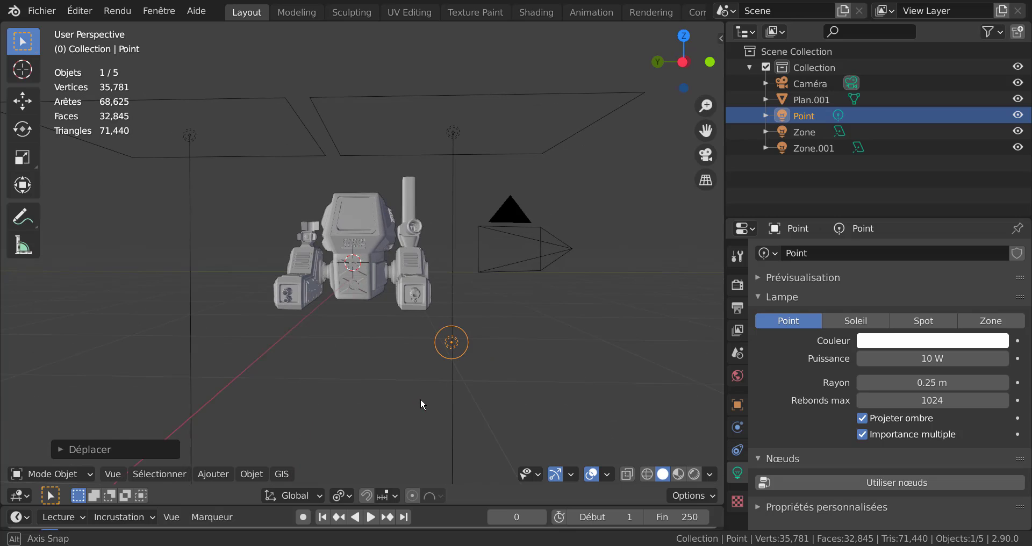
# Raise the point light about 1.31 m along global Z and move it along Y to centre it in front of the mech.
pyautogui.press('g')
pyautogui.press('z')
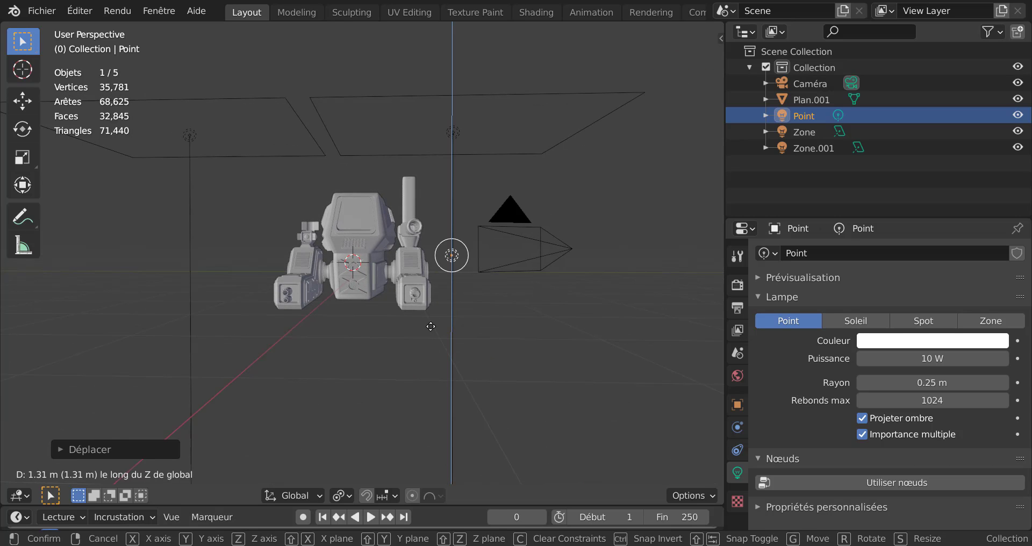
pyautogui.click(487, 401)
pyautogui.press('g')
pyautogui.press('y')
pyautogui.click(388, 418)
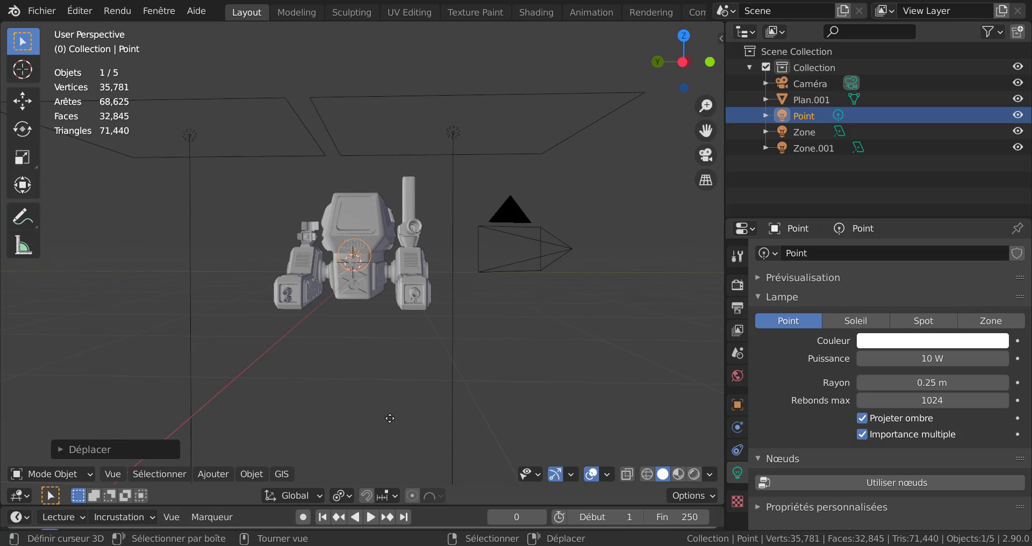
# Preview the mech from the front side in rendered shading and set the point light's power to 431.7 W.
pyautogui.moveTo(388, 417); pyautogui.dragTo(394, 380, button='middle')
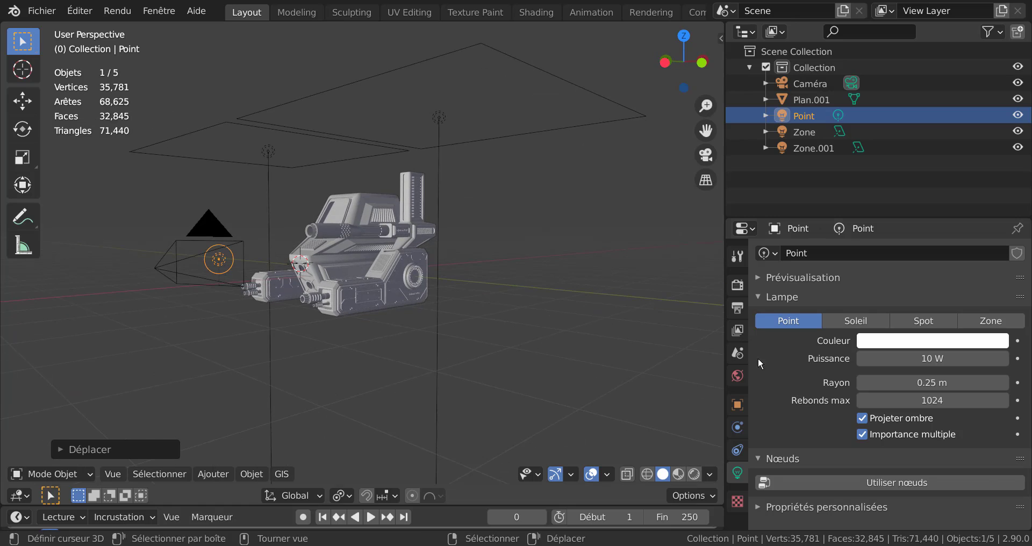
pyautogui.click(694, 474)
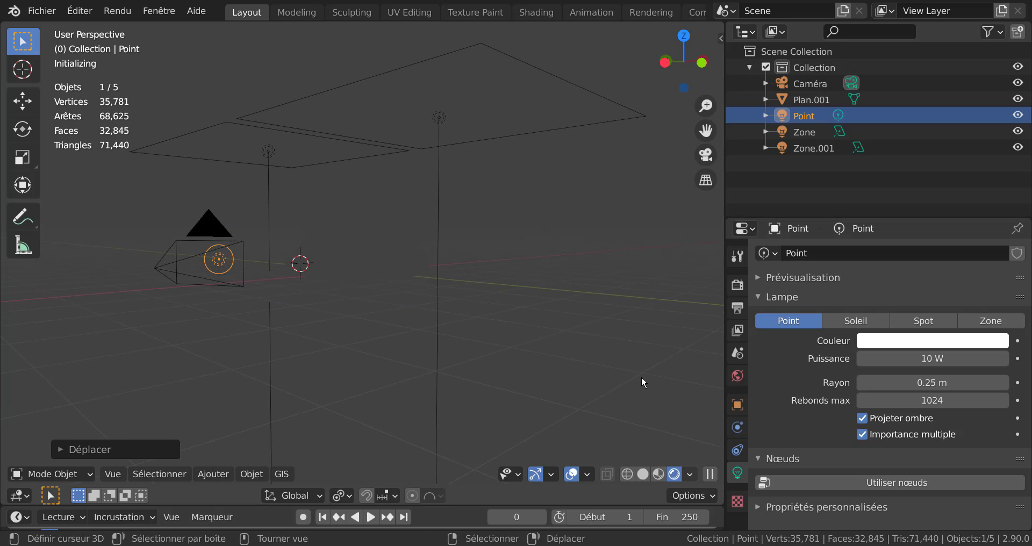
pyautogui.scroll(3, 519, 380)
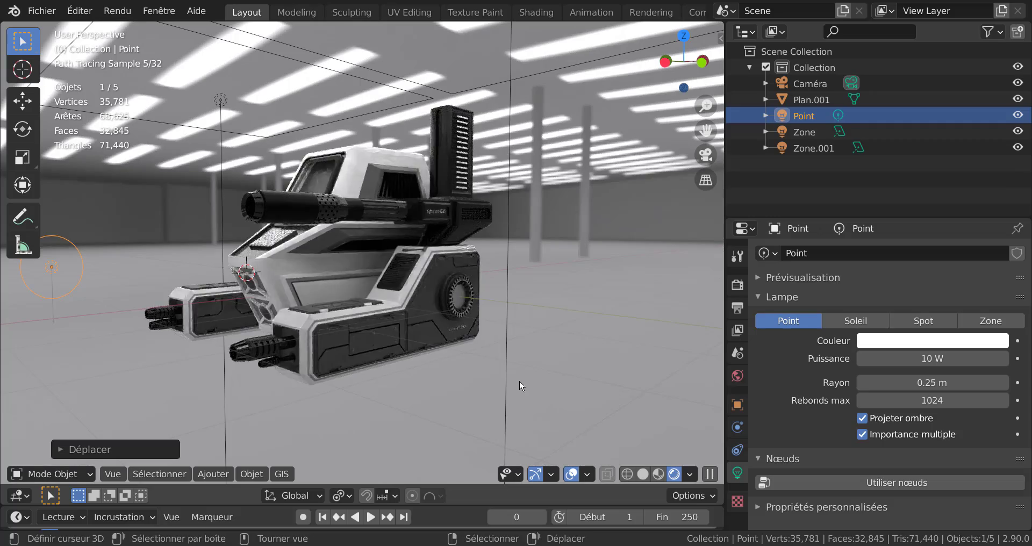
pyautogui.moveTo(518, 378); pyautogui.dragTo(562, 372, button='middle')
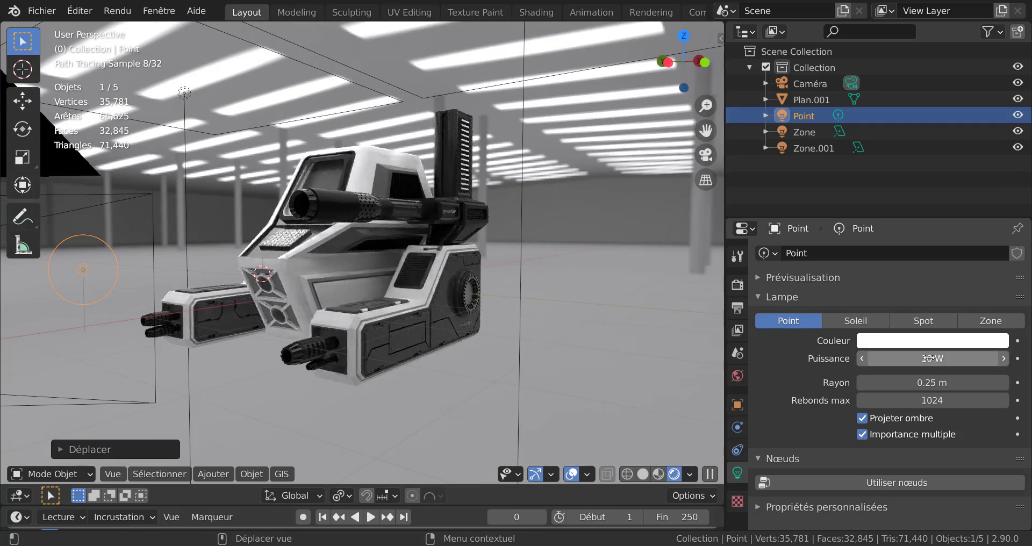
pyautogui.moveTo(932, 358); pyautogui.dragTo(976, 358)
# Try a pale yellow colour for the point light, with hue 0.144 and saturation 0.424, at a power of 344.6 W.
pyautogui.click(917, 343)
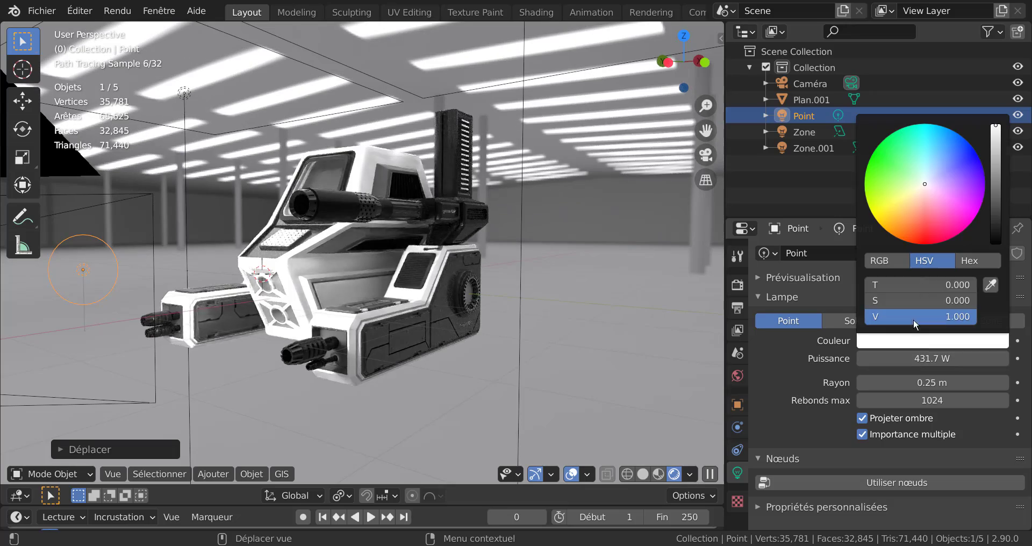
pyautogui.click(904, 200)
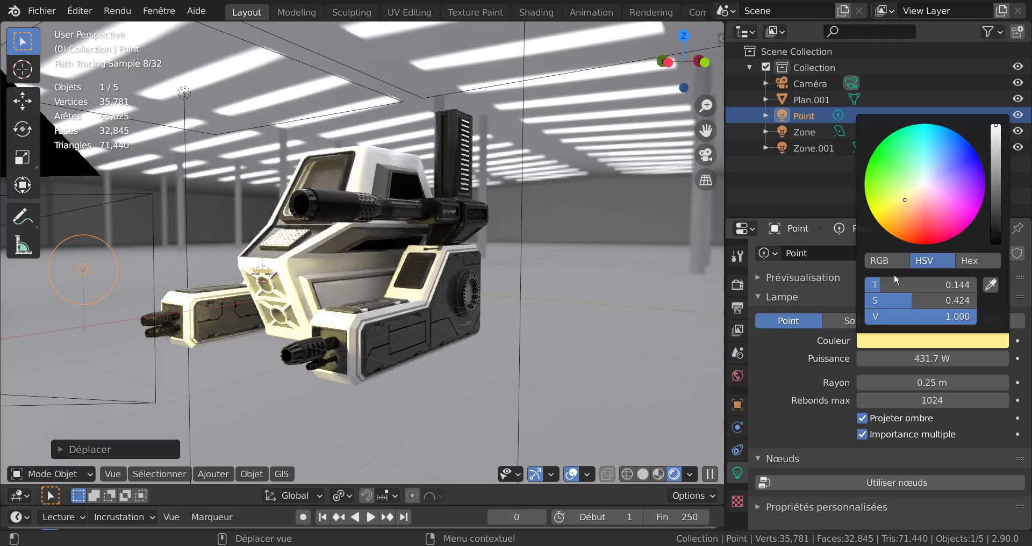
pyautogui.moveTo(930, 359); pyautogui.dragTo(912, 359)
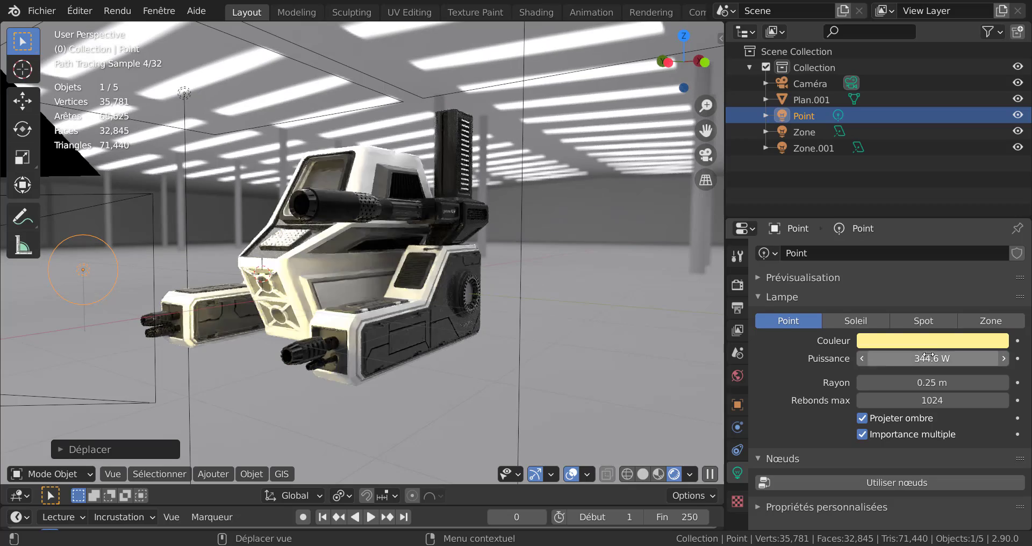
# Set the point light's colour to blue with hue 0.610 and saturation 0.663, and its power to 234.5 W.
pyautogui.click(934, 340)
pyautogui.click(950, 152)
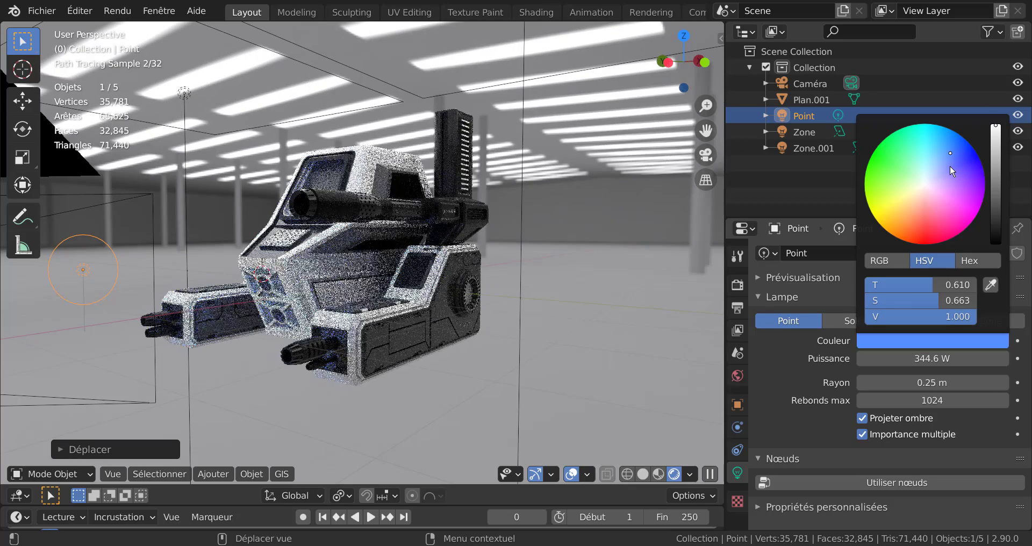
pyautogui.moveTo(916, 358); pyautogui.dragTo(894, 358)
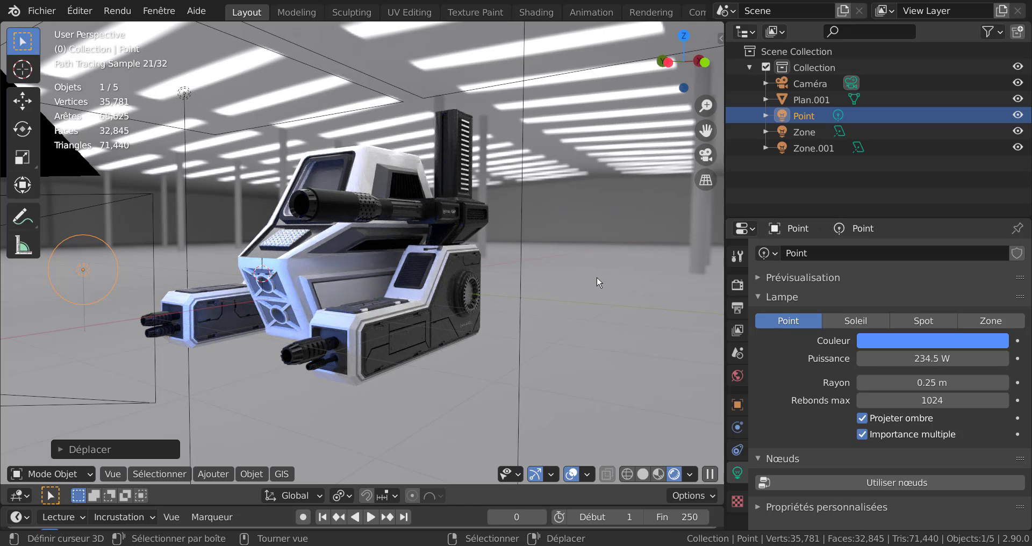
# Tint the Zone area light above the mech pale blue.
pyautogui.click(476, 88)
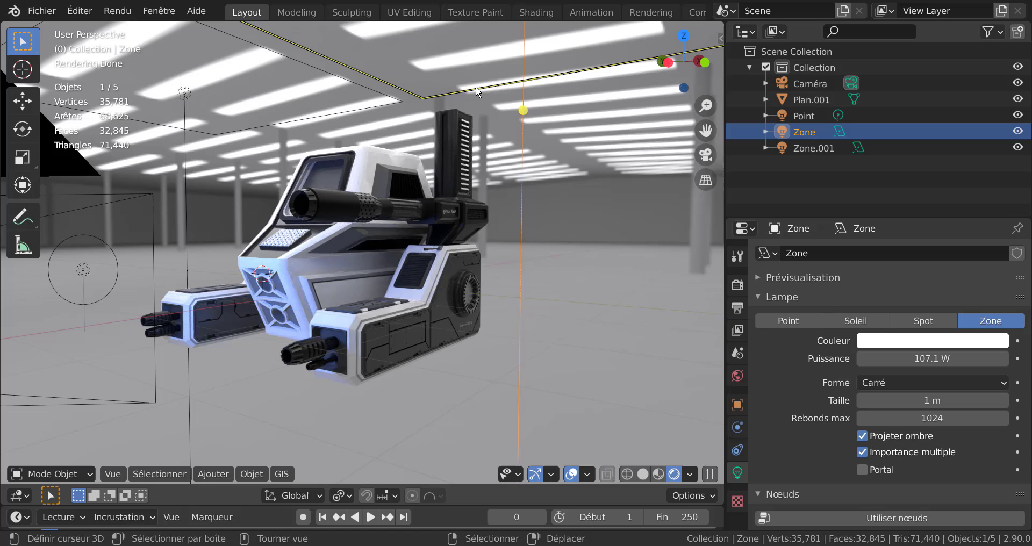
pyautogui.click(923, 344)
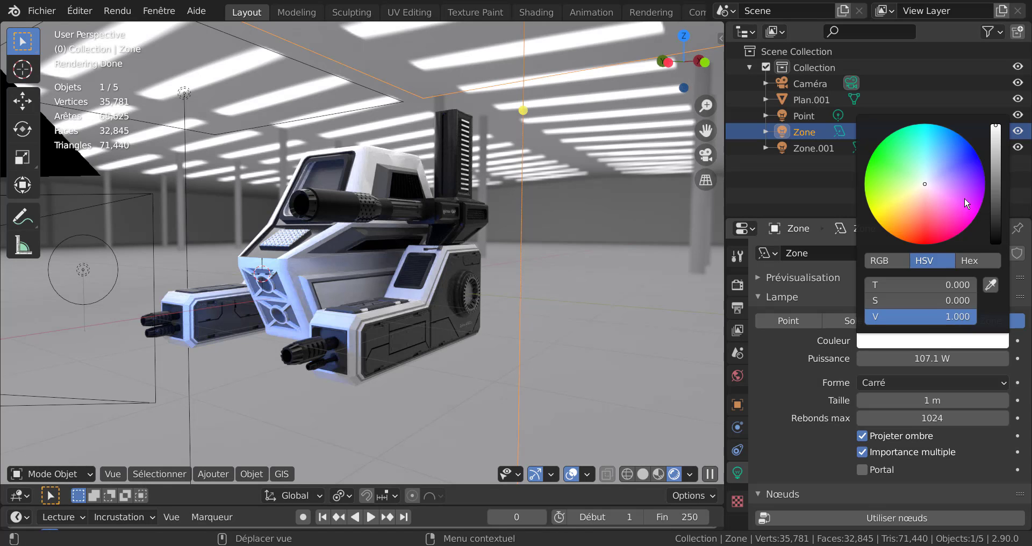
pyautogui.click(936, 169)
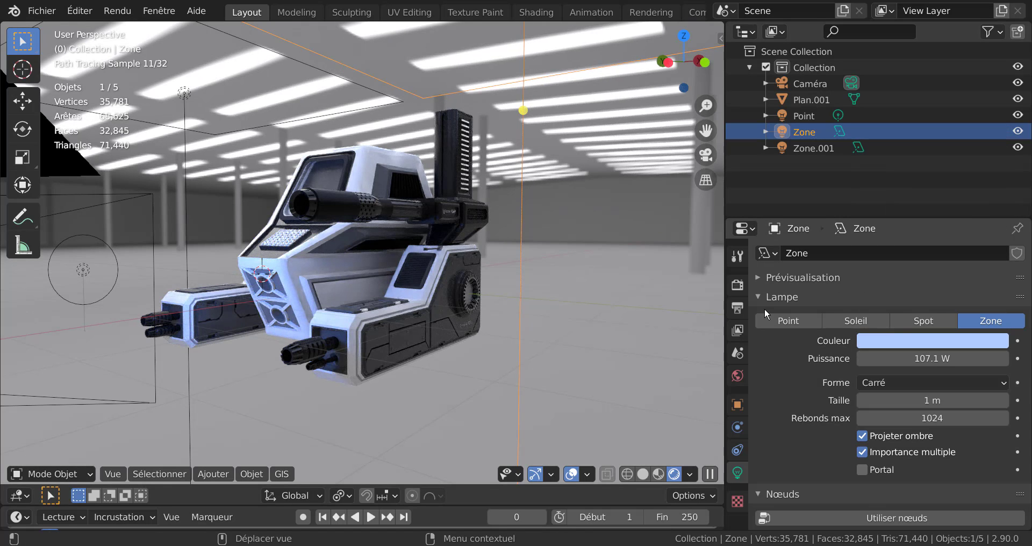
# Show the mech through the camera in a widened viewport, and render the image with the full frame in view.
pyautogui.moveTo(725, 276); pyautogui.dragTo(980, 279)
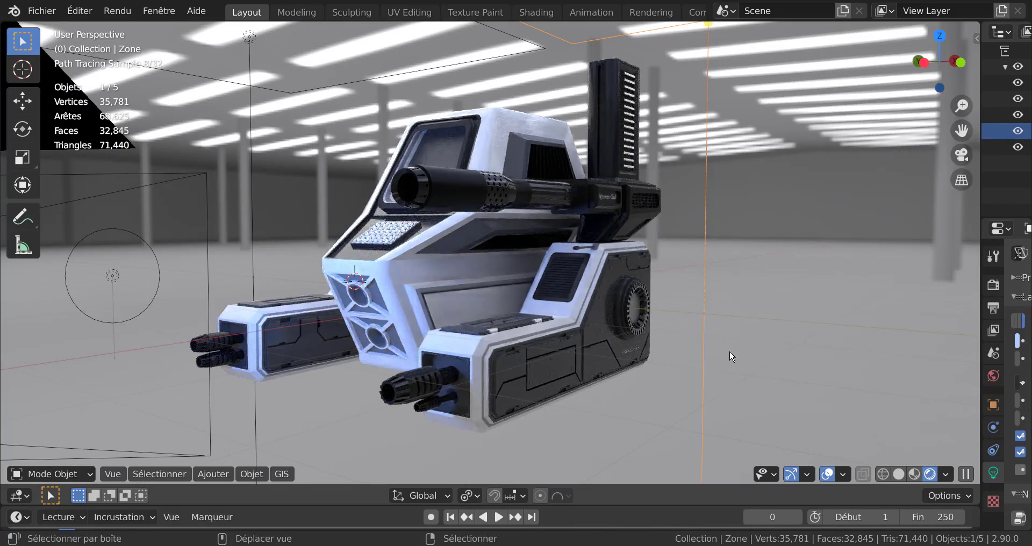
pyautogui.keyDown('shift'); pyautogui.moveTo(730, 350); pyautogui.dragTo(743, 344, button='middle'); pyautogui.keyUp('shift')
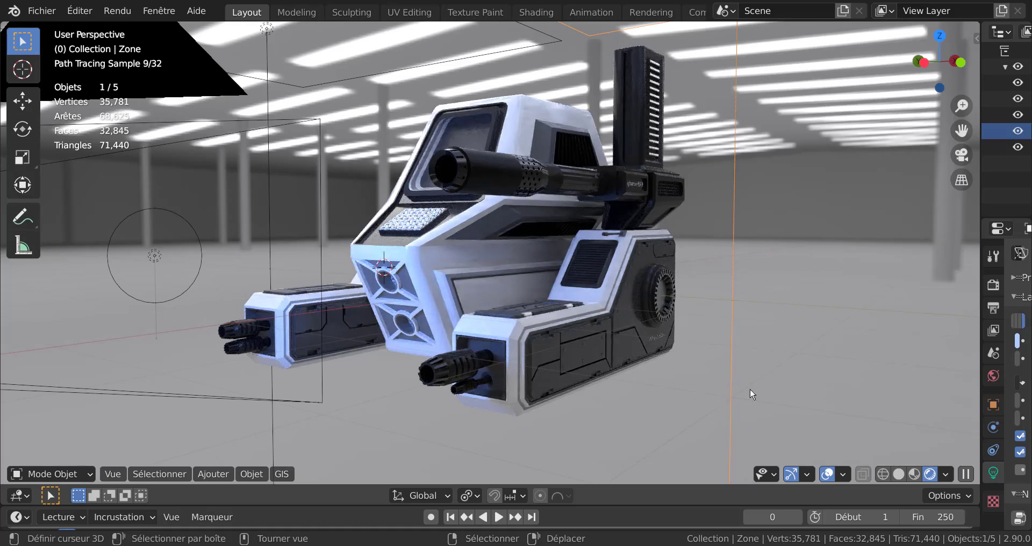
pyautogui.scroll(-4, 767, 404)
pyautogui.press('KP_0')
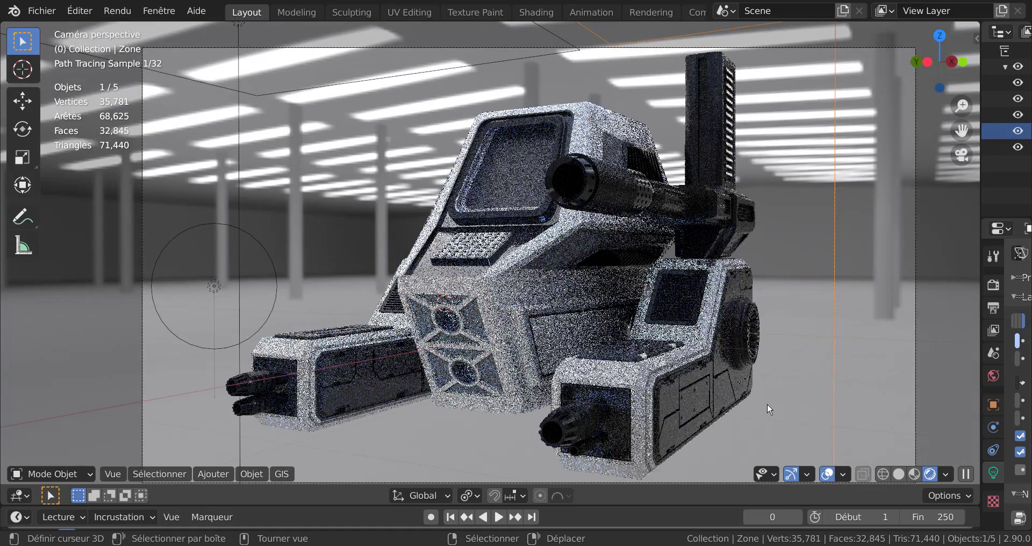
pyautogui.scroll(-2, 759, 396)
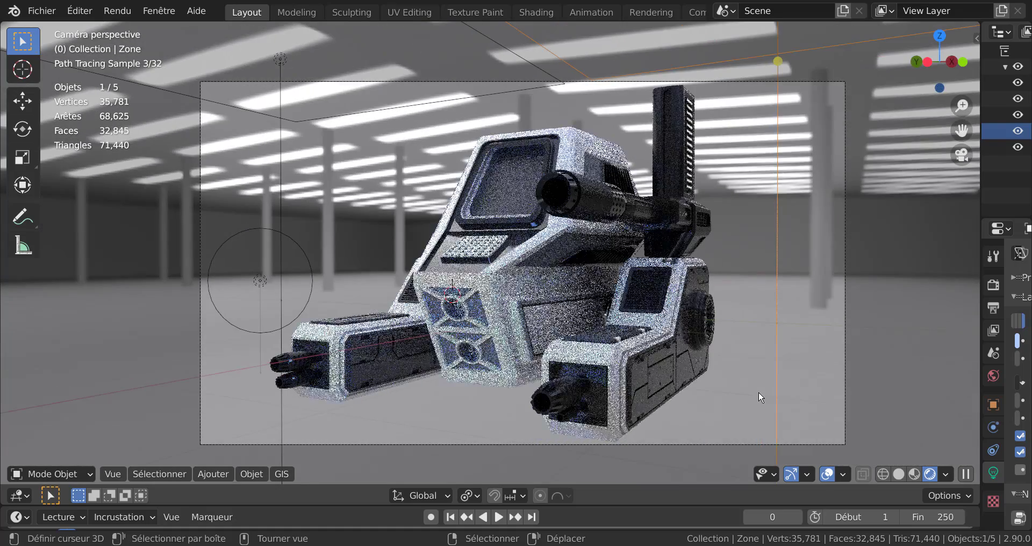
pyautogui.press('F12')
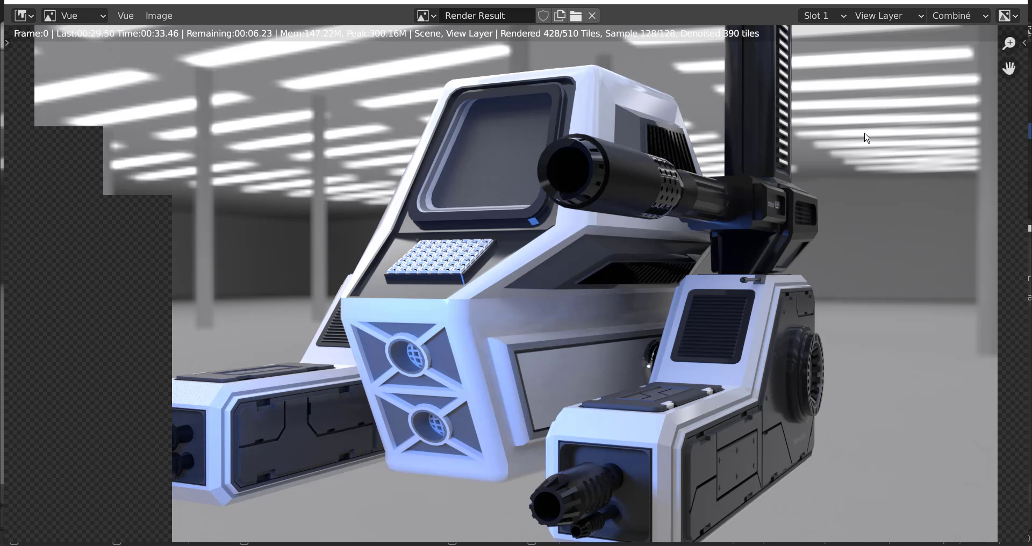
pyautogui.press('Home')
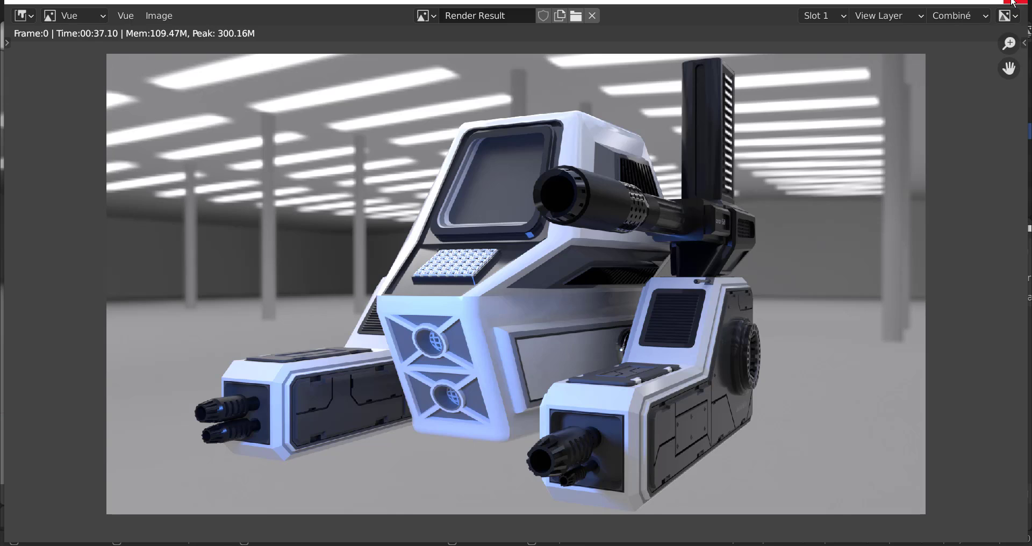
pyautogui.click(159, 19)
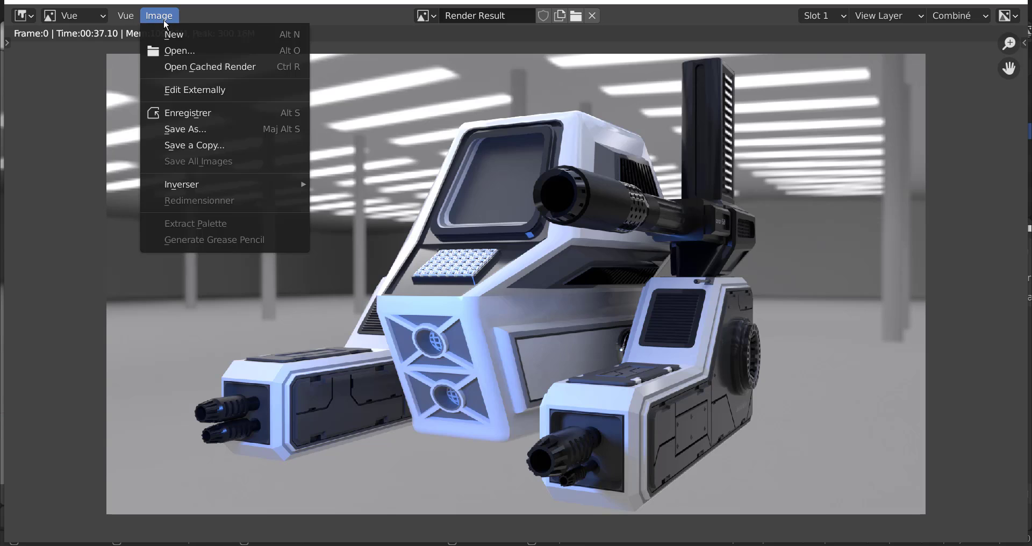
pyautogui.click(197, 130)
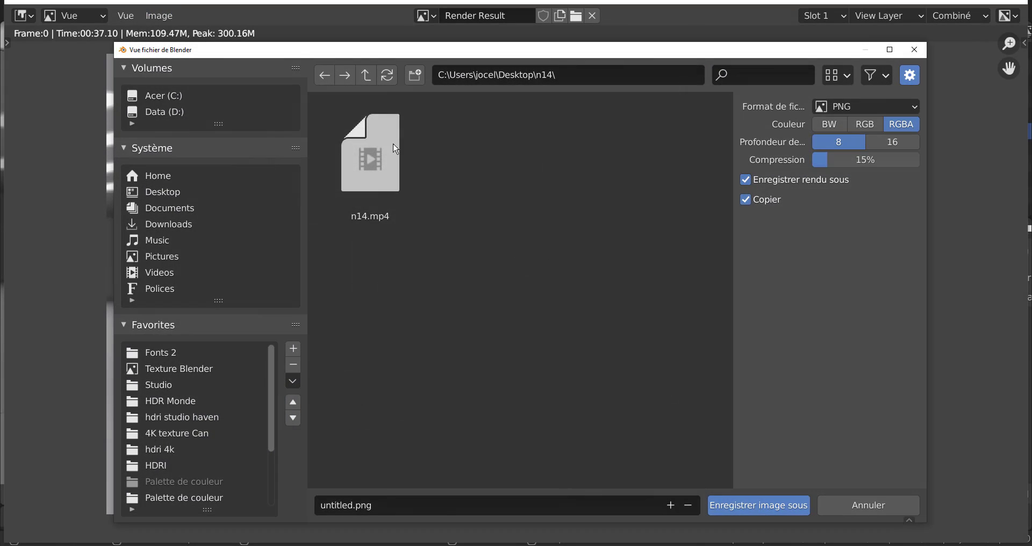
pyautogui.click(383, 508)
pyautogui.write('mmmm')
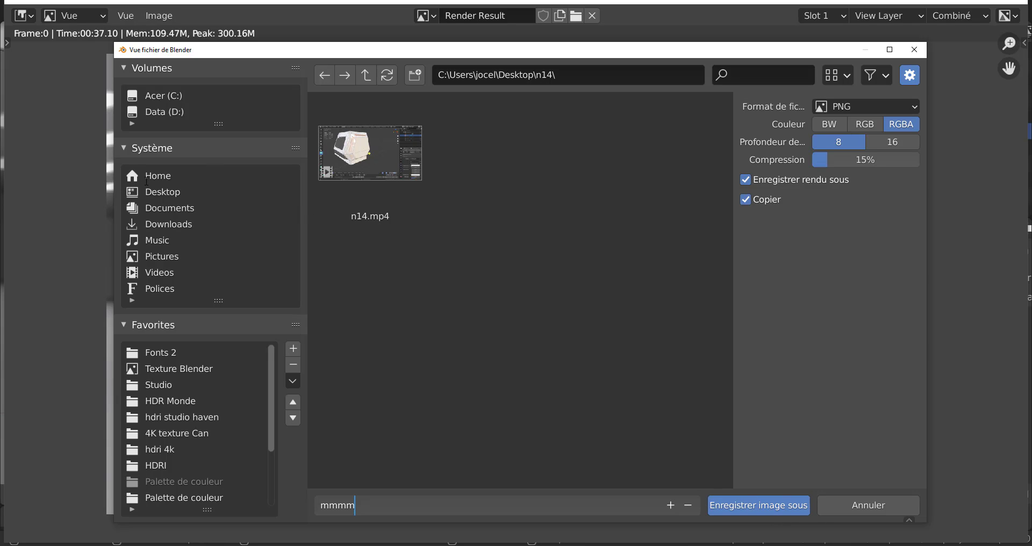
pyautogui.click(159, 196)
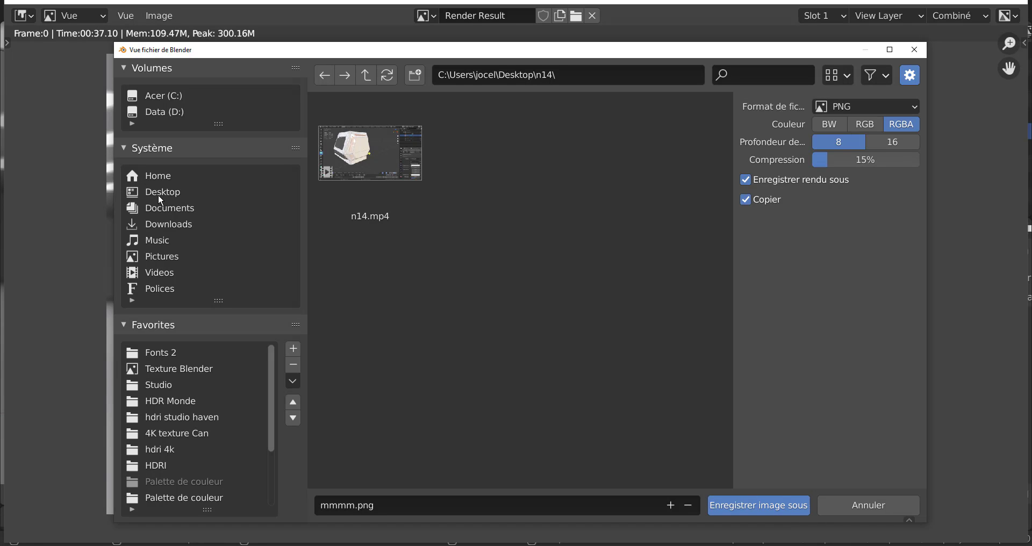
pyautogui.click(162, 189)
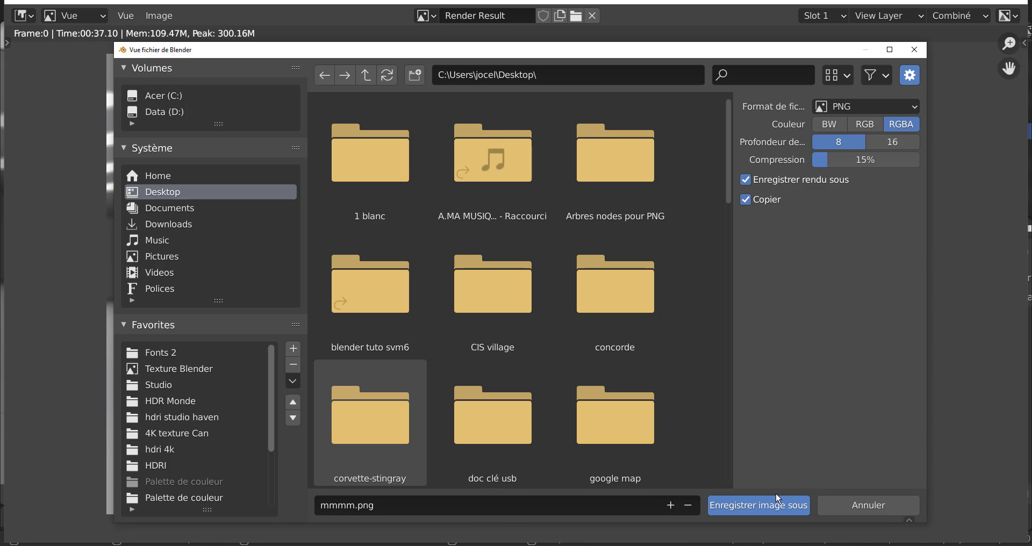
pyautogui.click(868, 505)
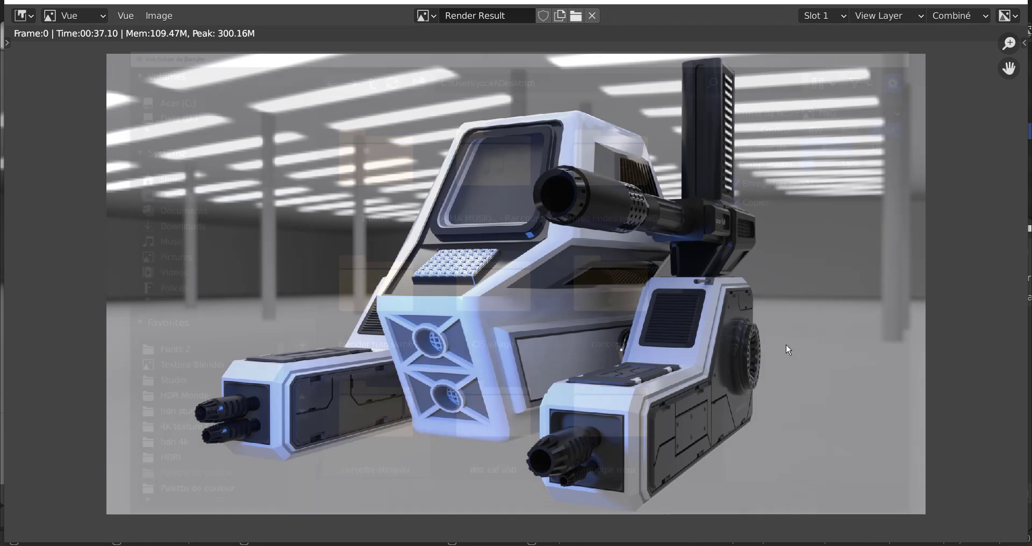
# Close the render result and show the world's environment settings beside the camera view.
pyautogui.click(1015, 2)
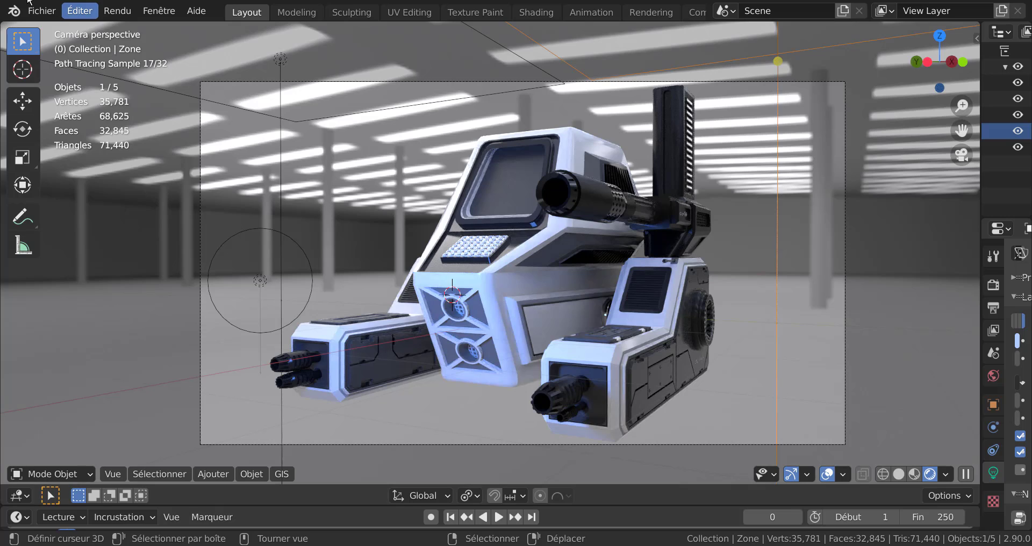
pyautogui.click(43, 11)
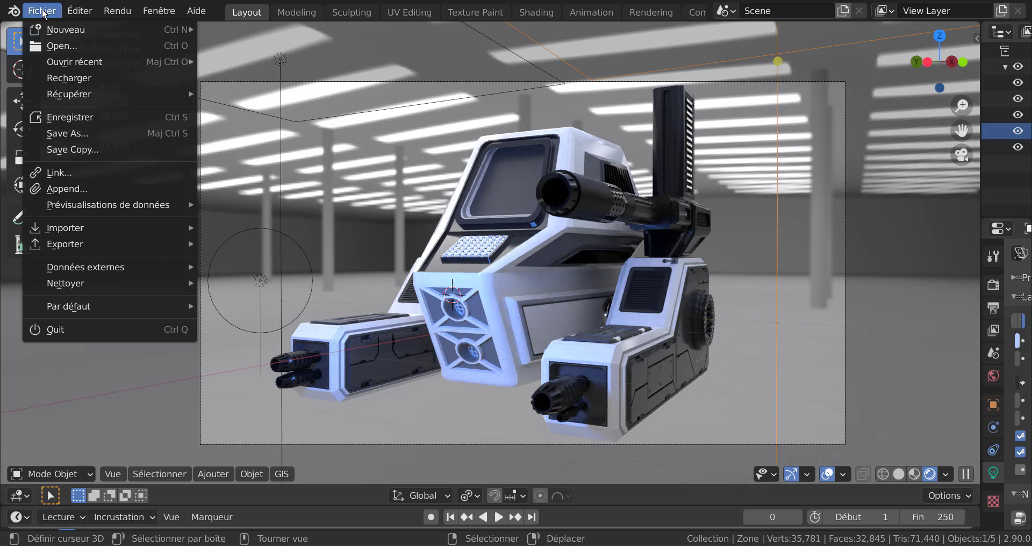
pyautogui.moveTo(80, 271)
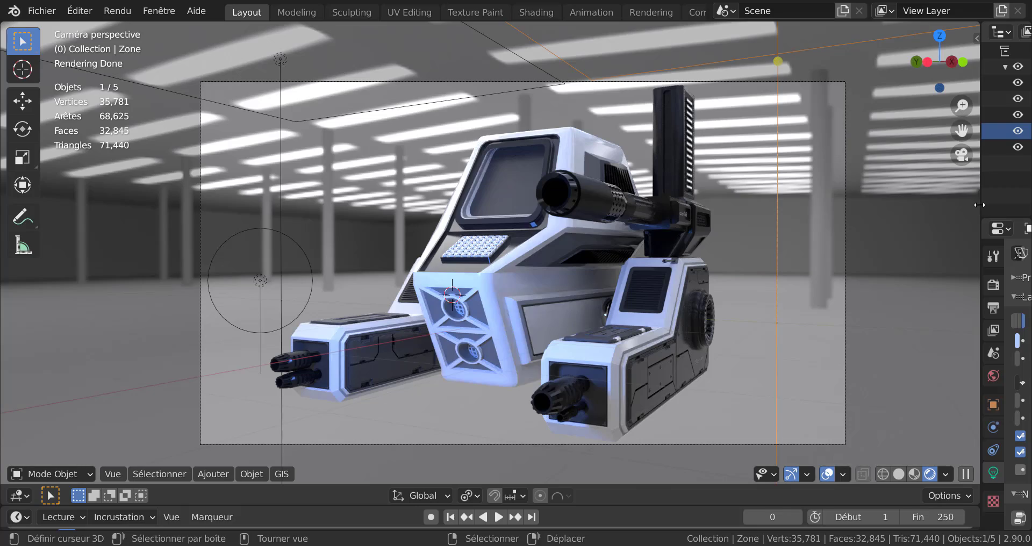
pyautogui.moveTo(979, 204); pyautogui.dragTo(714, 204)
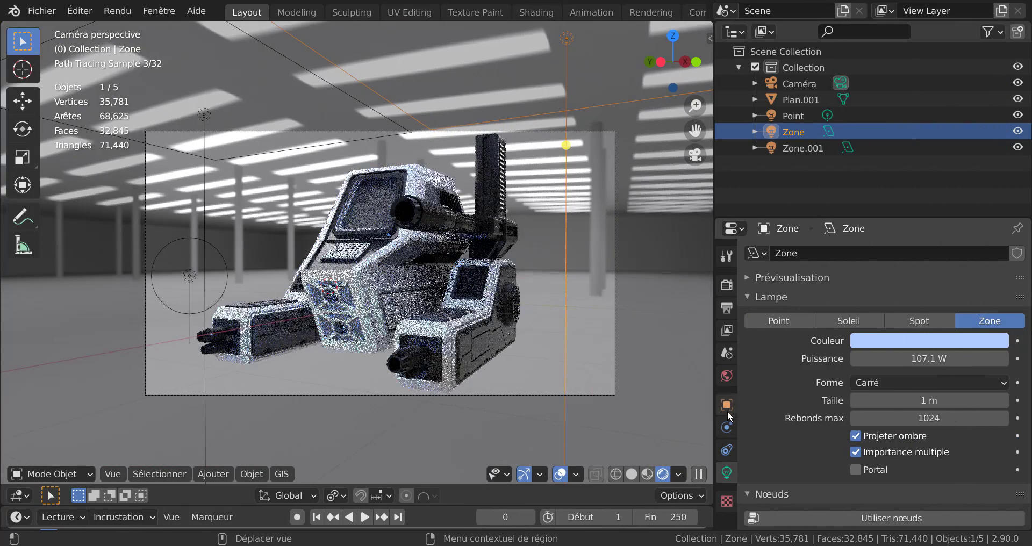
pyautogui.click(726, 376)
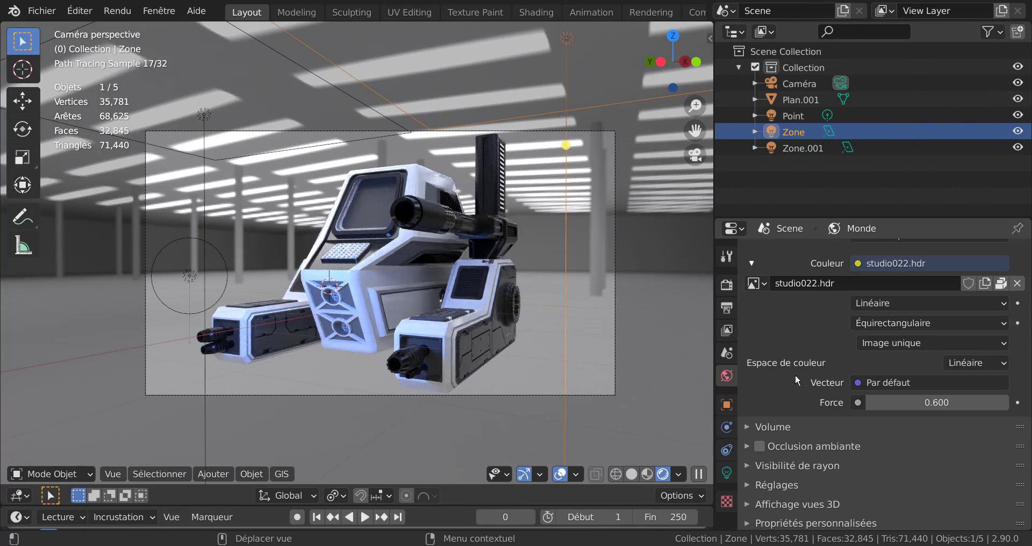
pyautogui.click(755, 284)
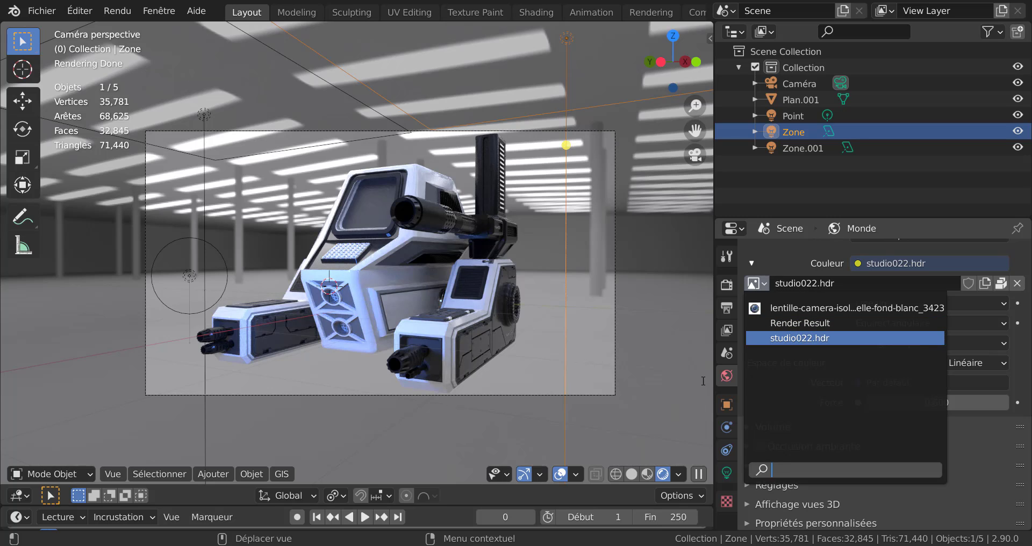
pyautogui.click(732, 377)
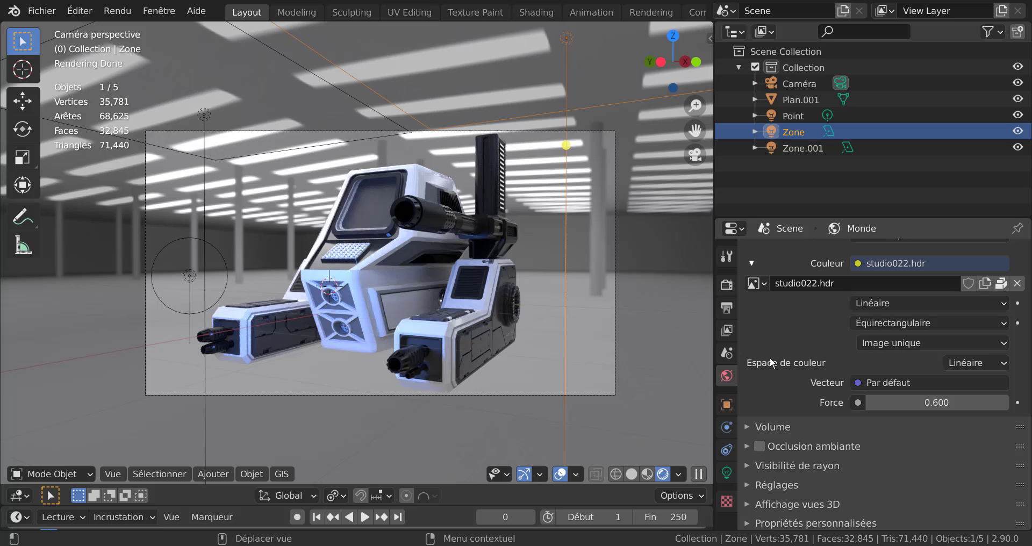
pyautogui.click(755, 285)
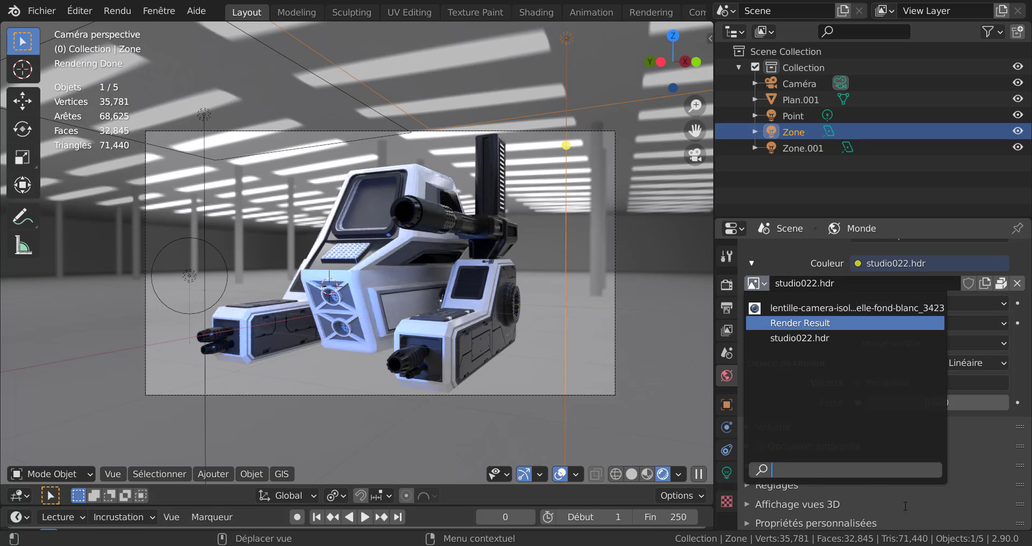
pyautogui.click(981, 500)
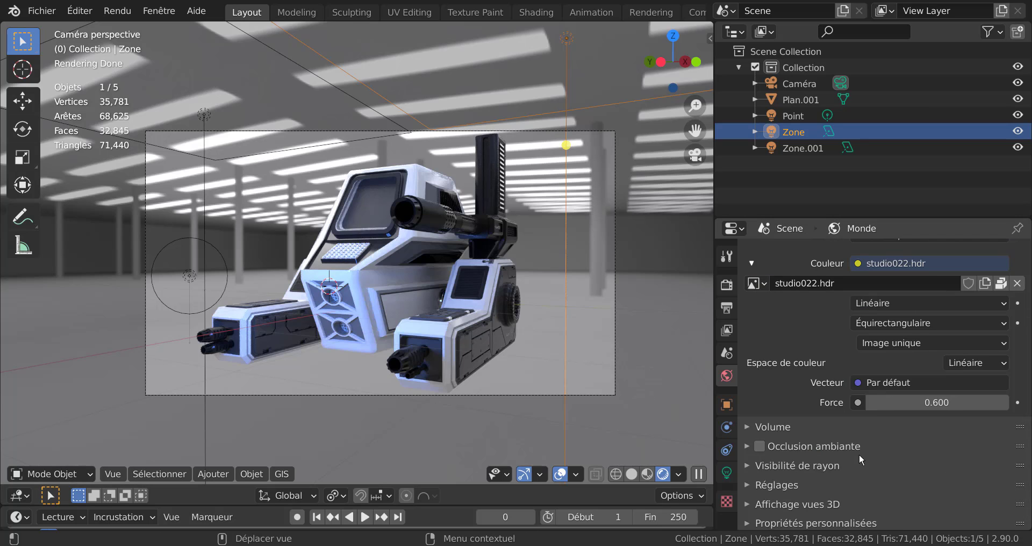
# Try ambient occlusion in the world settings on the mech scene, and switch it off again.
pyautogui.click(758, 447)
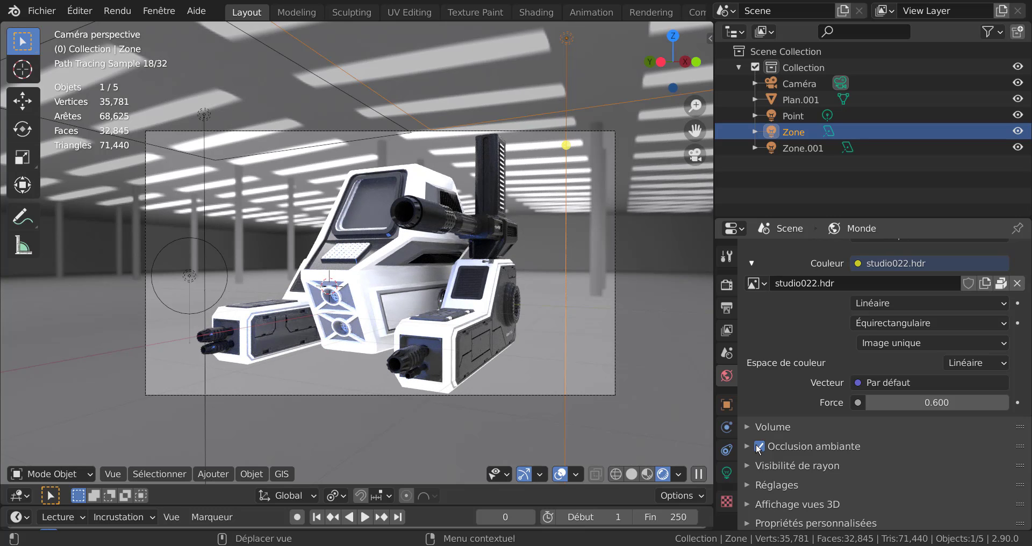
pyautogui.click(758, 446)
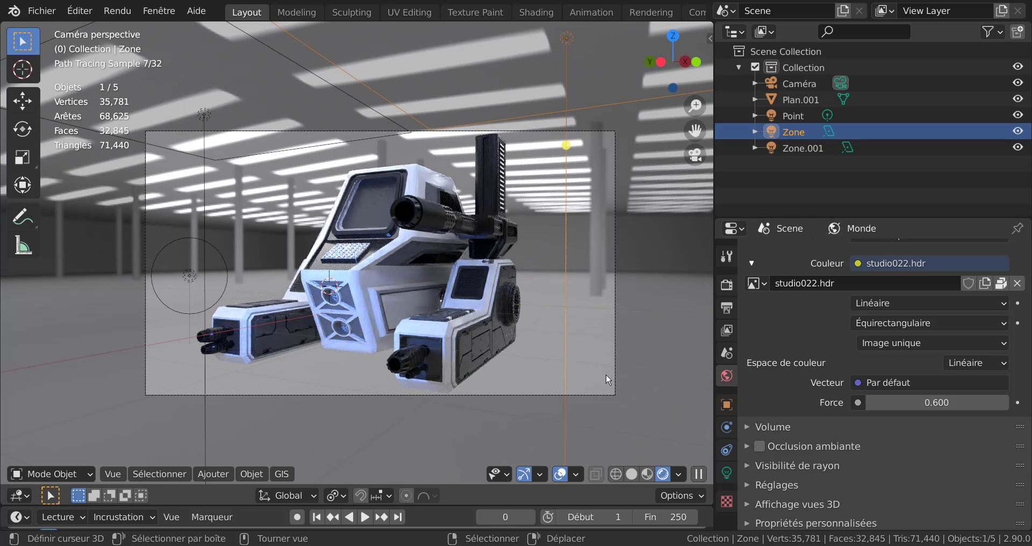
# Widen the 3D viewport, get a closer camera view of the mech and switch the viewport shading to Material Preview.
pyautogui.moveTo(714, 266); pyautogui.dragTo(868, 263)
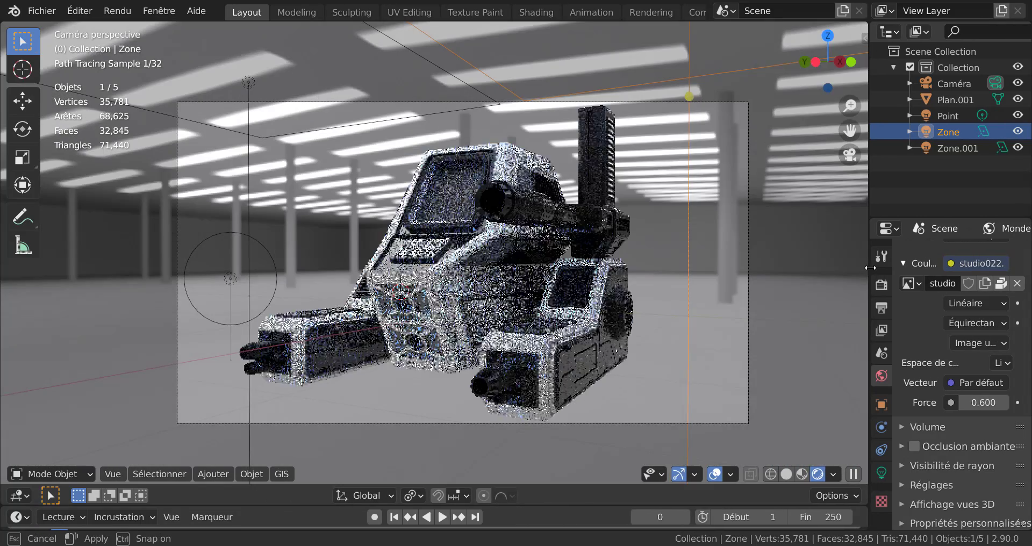
pyautogui.scroll(4, 755, 355)
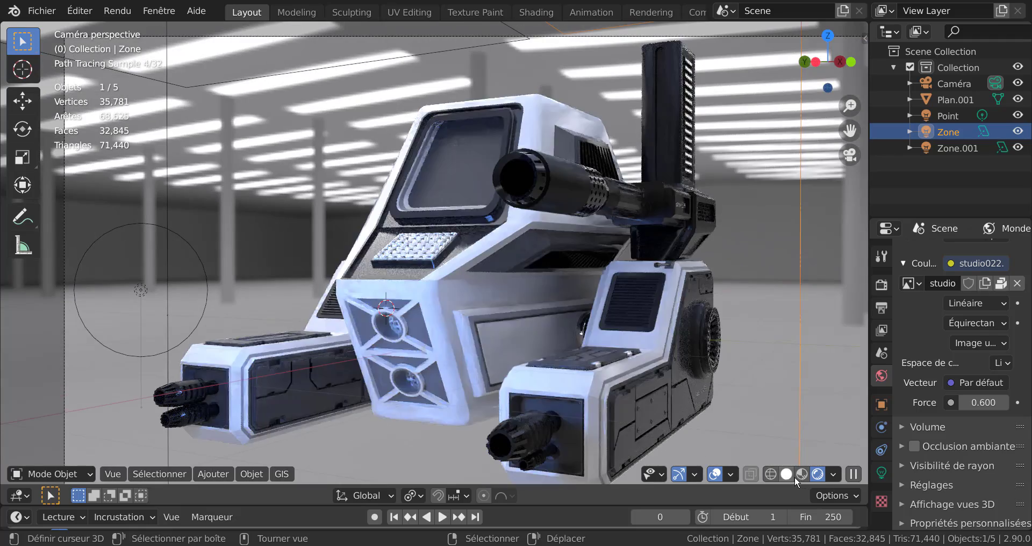
pyautogui.click(801, 475)
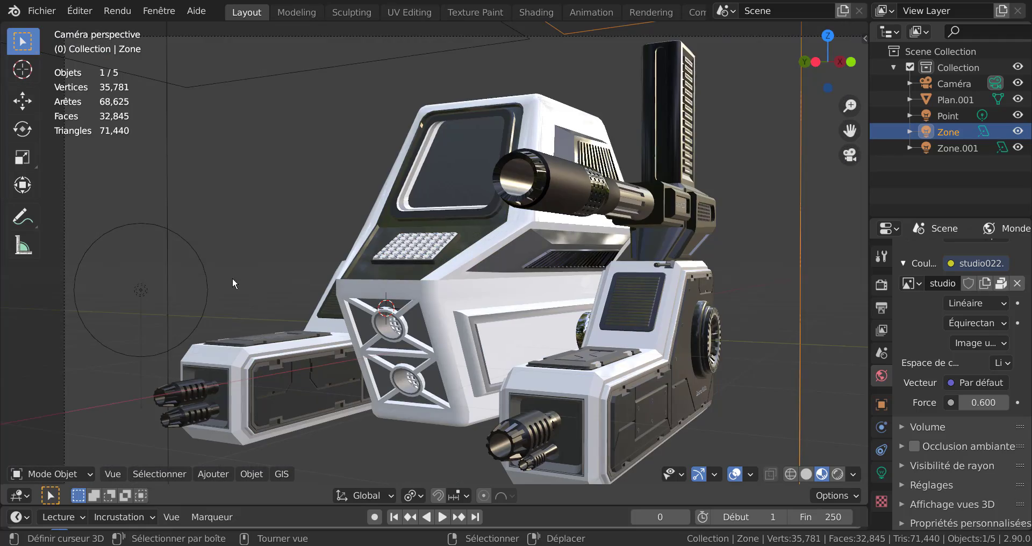
# Save the scene as a new file named "volet 15 cadeau svm6 .blend" in the Desktop folder.
pyautogui.click(33, 9)
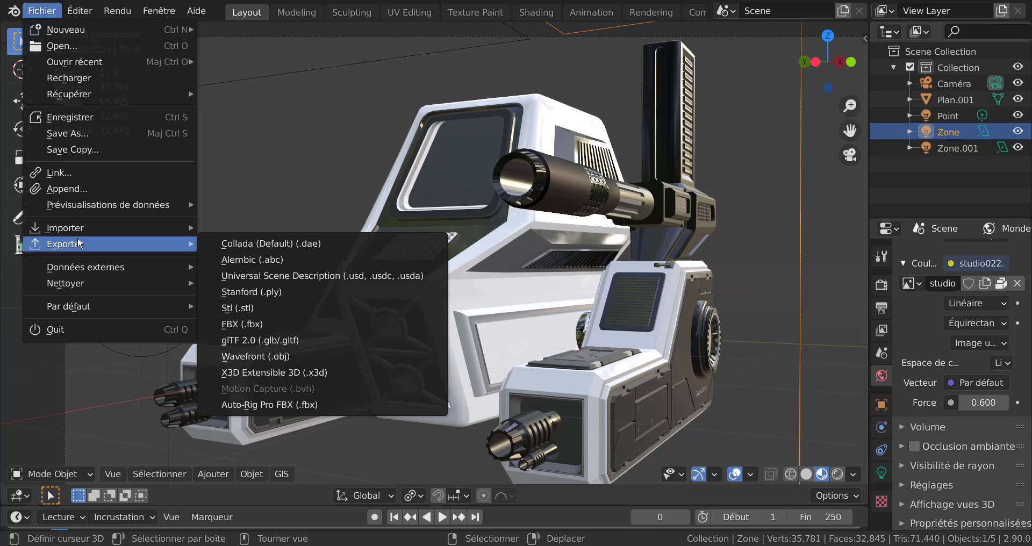
pyautogui.click(66, 134)
pyautogui.click(437, 505)
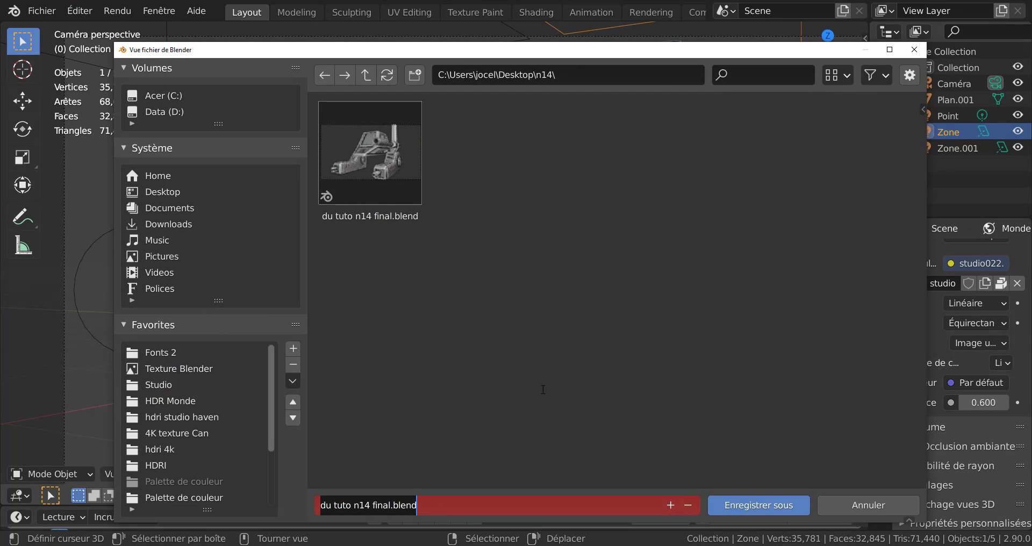
pyautogui.write('vol')
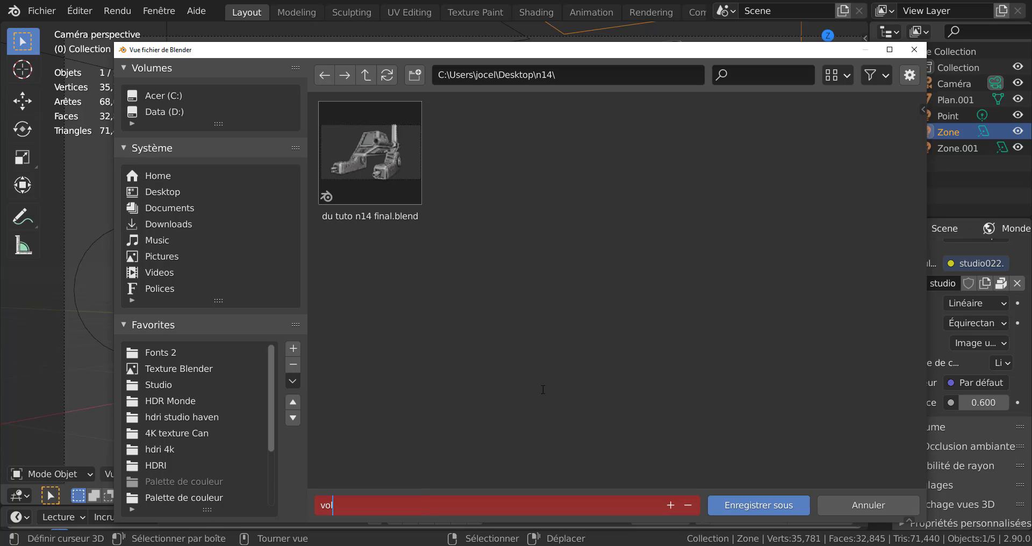
pyautogui.write('et 15 cadeau svm6')
pyautogui.press('Return')
pyautogui.click(162, 192)
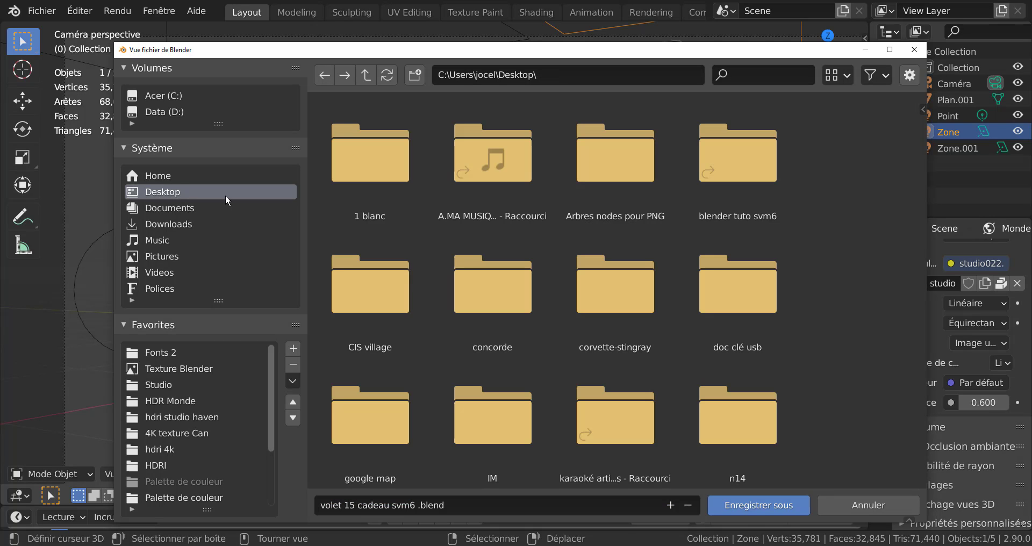
pyautogui.click(750, 508)
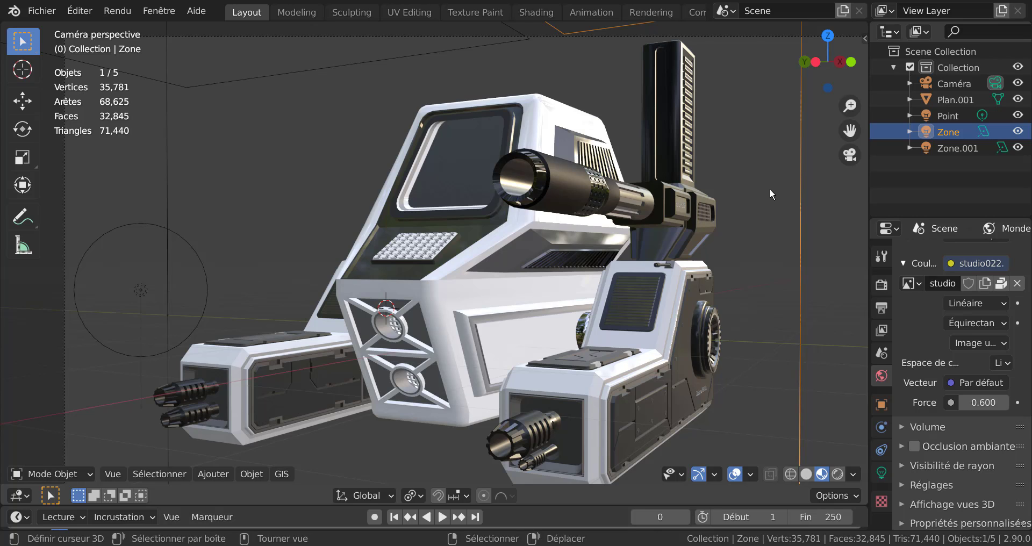
pyautogui.scroll(-3, 699, 311)
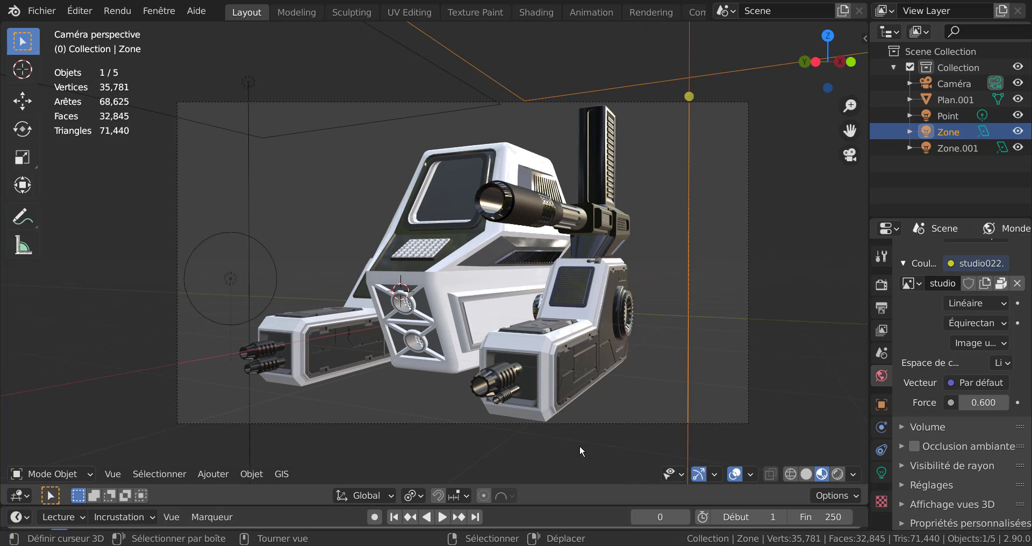
pyautogui.scroll(4, 711, 334)
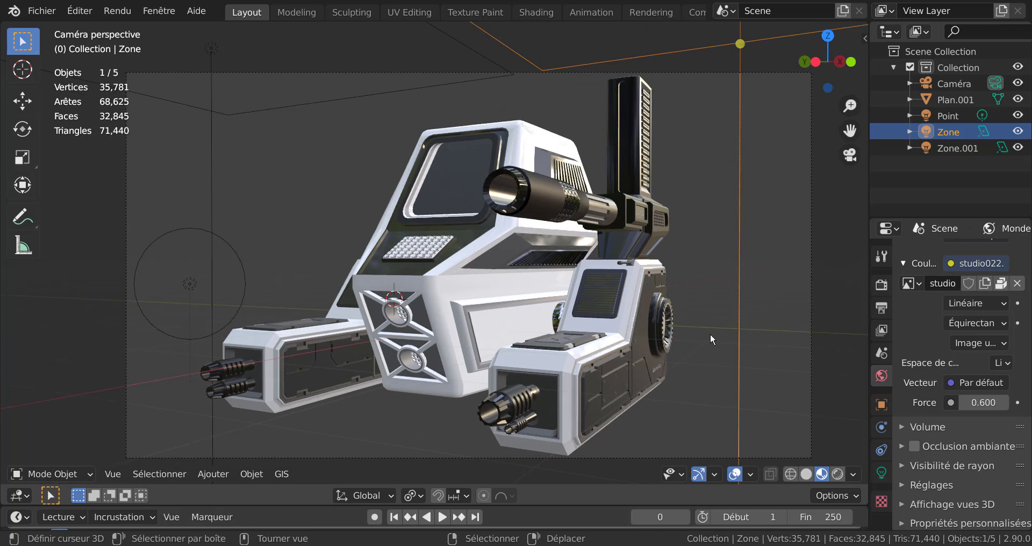